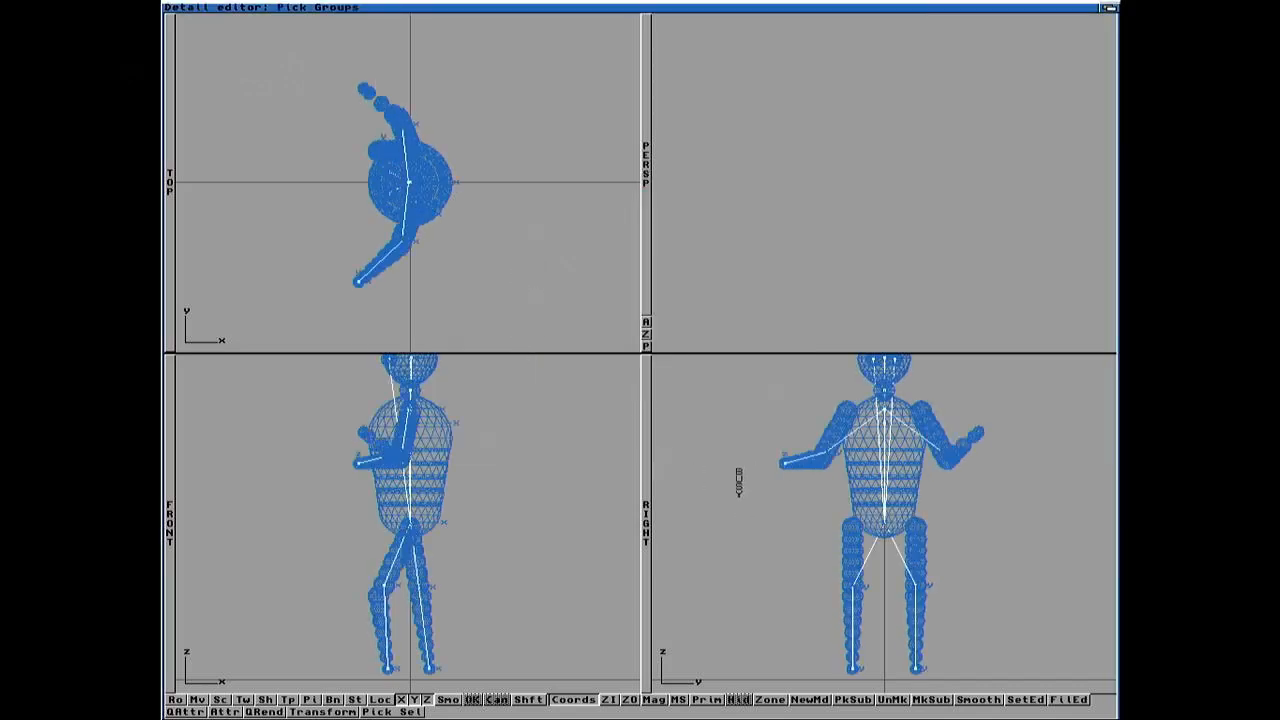
Step: Enlarge the Right view and examine which body parts belong to the hip, chest and raised-arm groups of the figure
{"action": "left_click", "coordinate": [646, 443]}
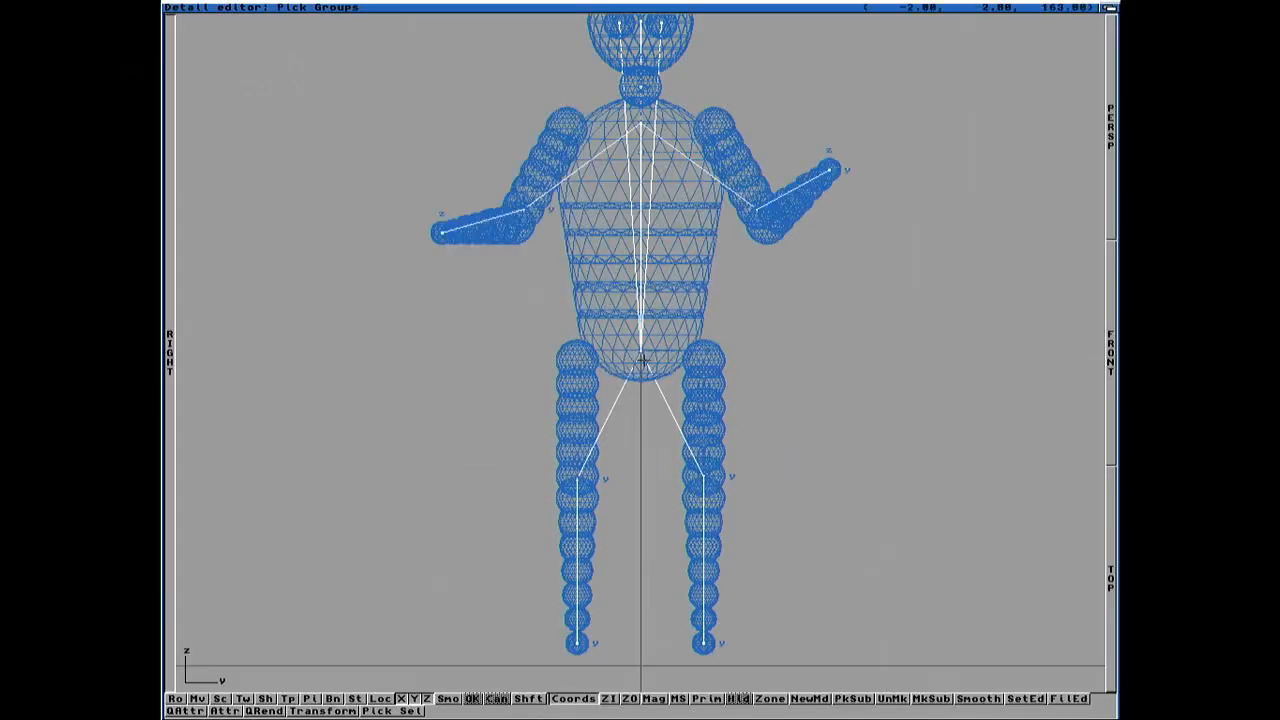
{"action": "left_click", "coordinate": [640, 351]}
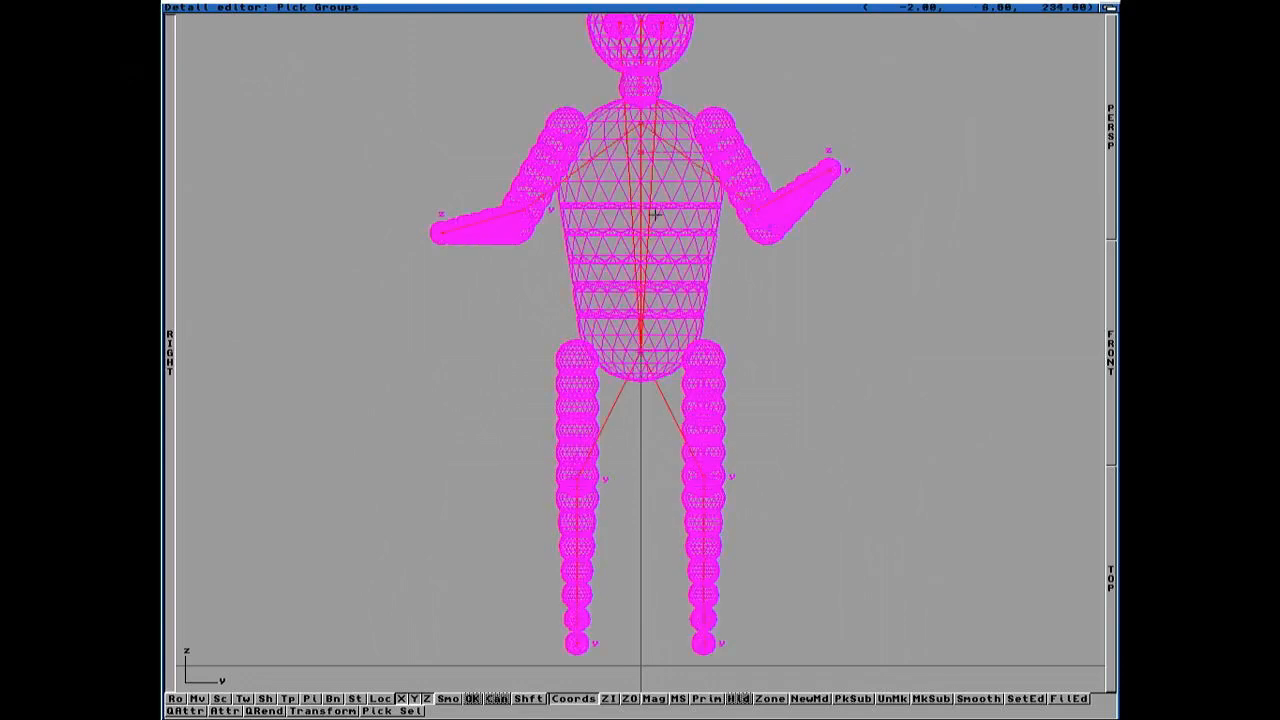
{"action": "left_click", "coordinate": [641, 124]}
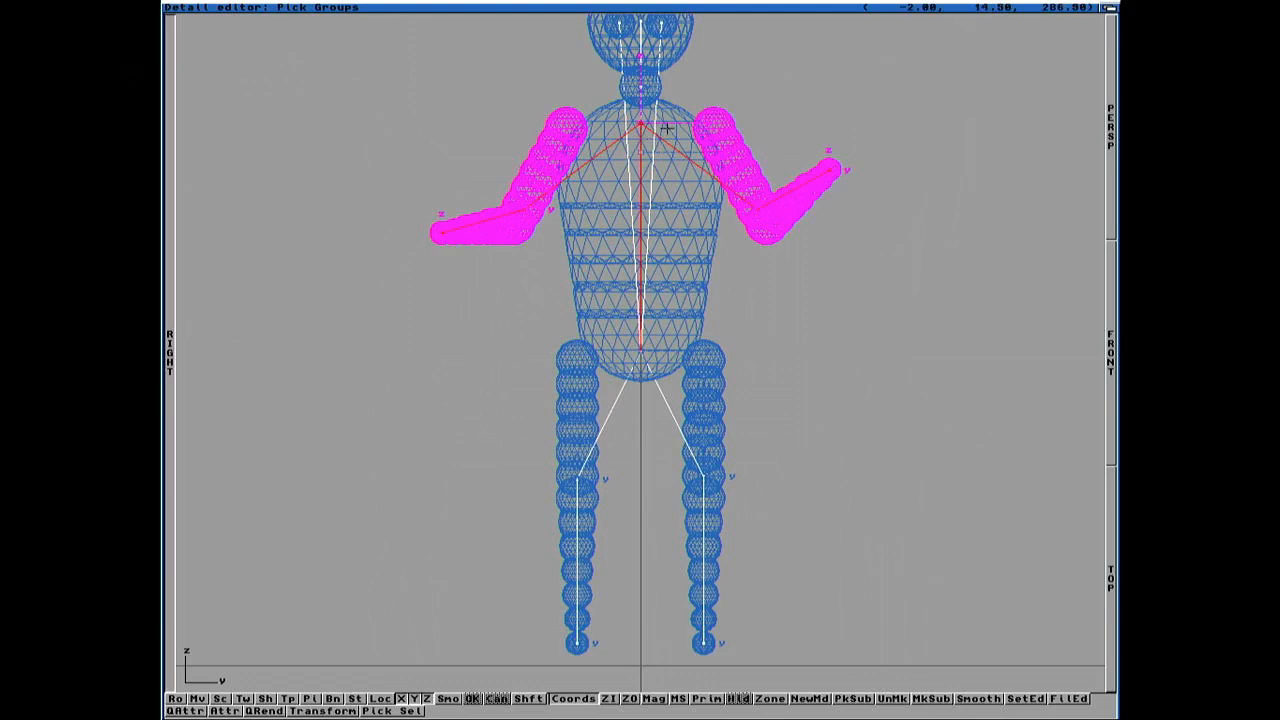
{"action": "left_click", "coordinate": [832, 280]}
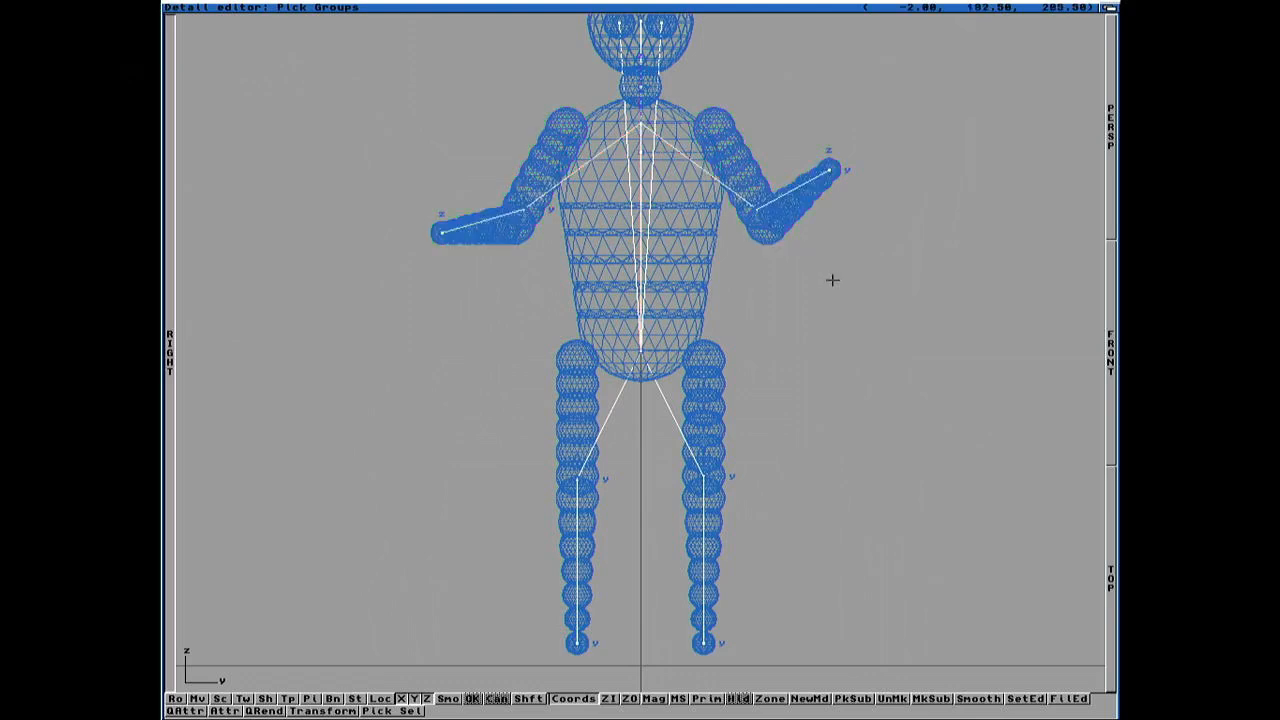
{"action": "left_click", "coordinate": [751, 207]}
{"action": "left_click", "coordinate": [829, 170]}
{"action": "left_click", "coordinate": [829, 170]}
{"action": "left_click", "coordinate": [811, 287]}
Step: Pick one leg group, the hip root group and the chest group to compare the parts each one carries
{"action": "left_click", "coordinate": [577, 481]}
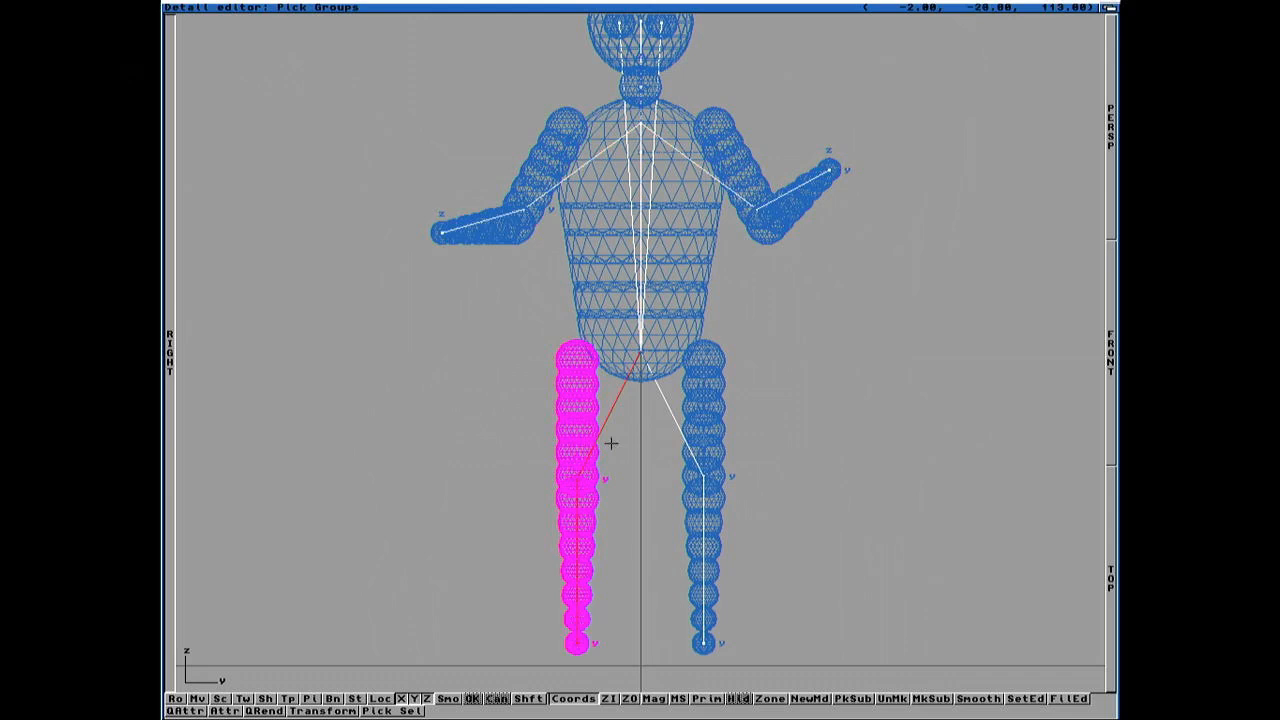
{"action": "left_click", "coordinate": [640, 352]}
{"action": "left_click", "coordinate": [640, 352]}
{"action": "left_click", "coordinate": [640, 352]}
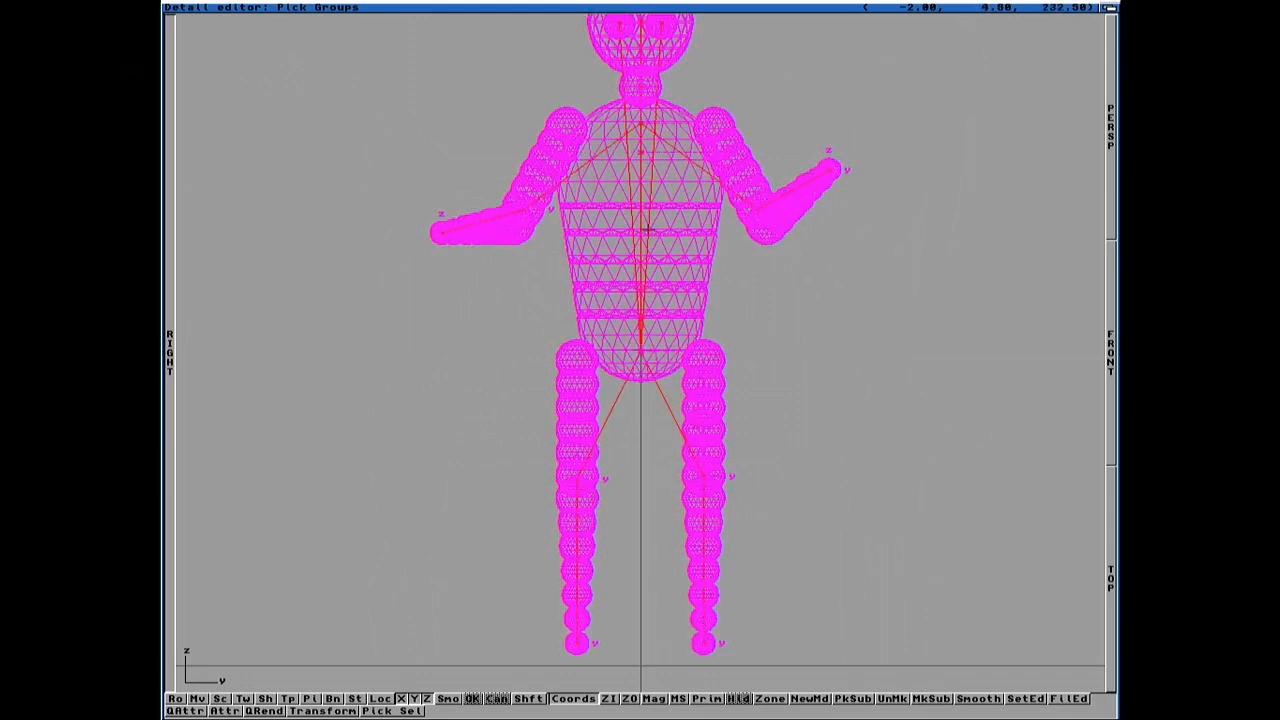
{"action": "left_click", "coordinate": [640, 122]}
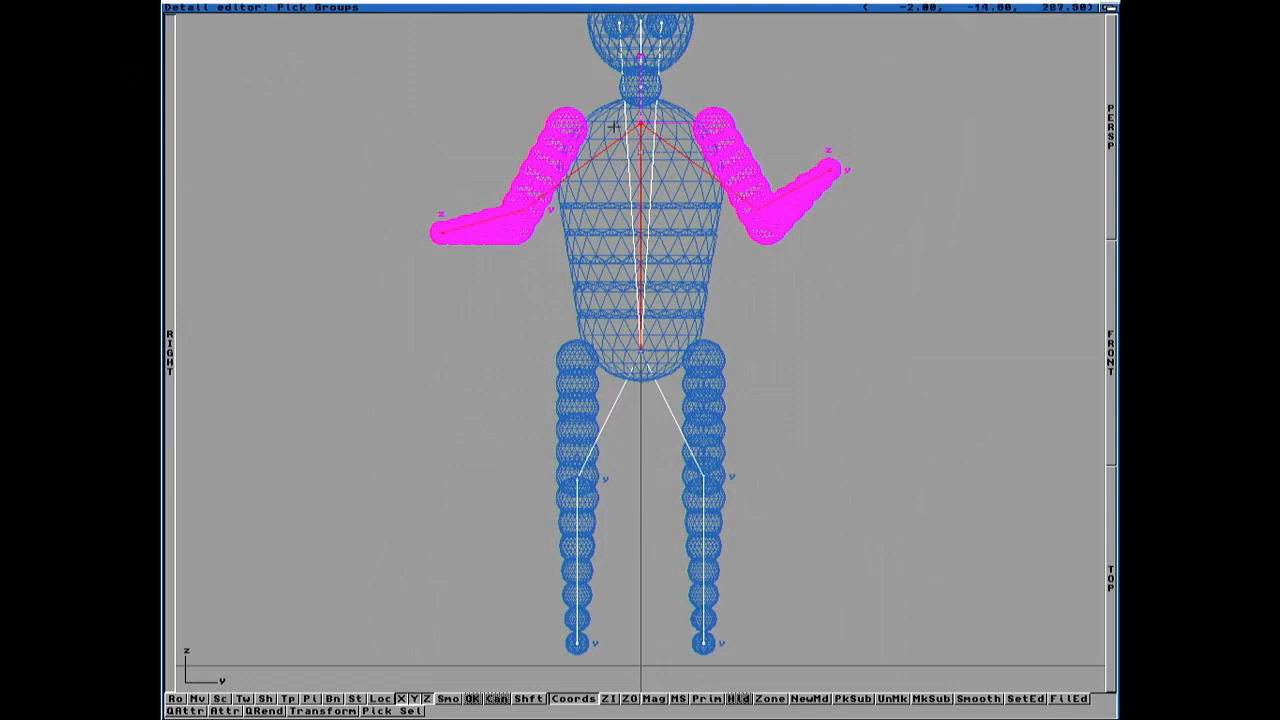
{"action": "left_click", "coordinate": [292, 179]}
Step: Quit the Detail editor and load the humanoid figure into the Cycle editor
{"action": "right_click_drag", "start_coordinate": [292, 179], "coordinate": [217, 32]}
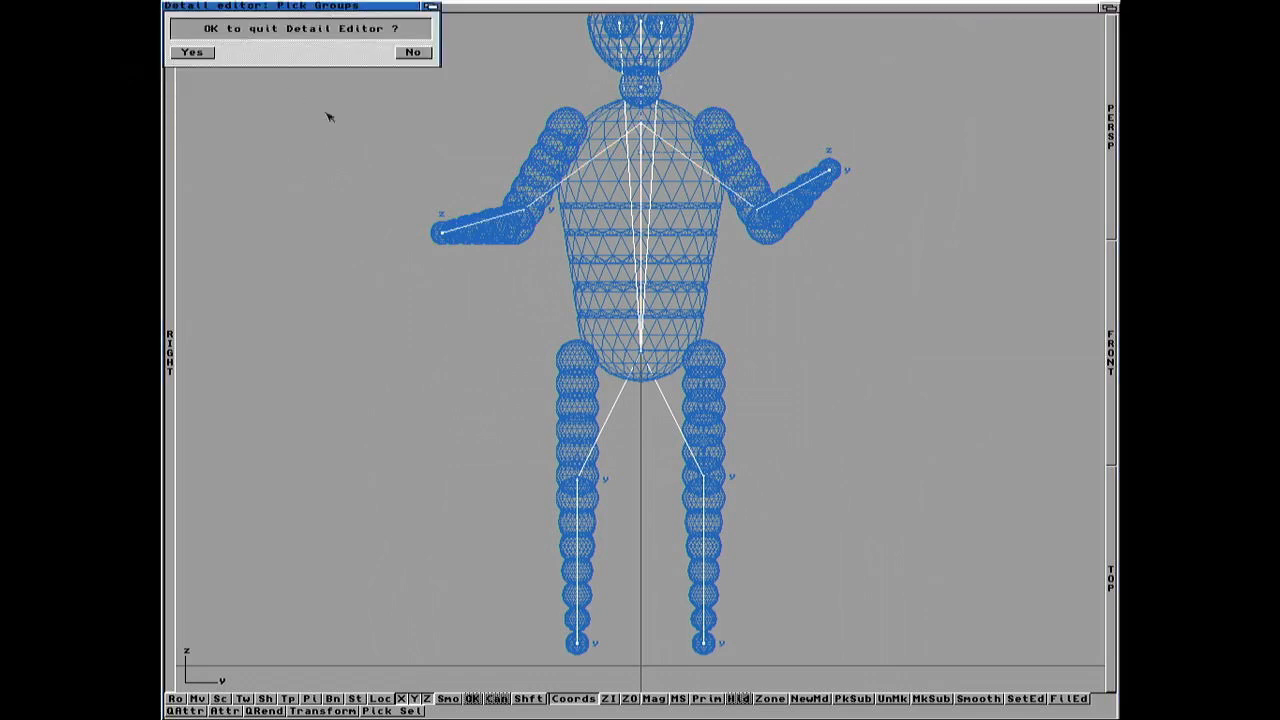
{"action": "left_click", "coordinate": [200, 52]}
{"action": "mouse_move", "coordinate": [327, 52]}
{"action": "right_mouse_down"}
{"action": "mouse_move", "coordinate": [318, 14]}
{"action": "mouse_move", "coordinate": [324, 28]}
{"action": "right_mouse_up"}
{"action": "double_click", "coordinate": [563, 366]}
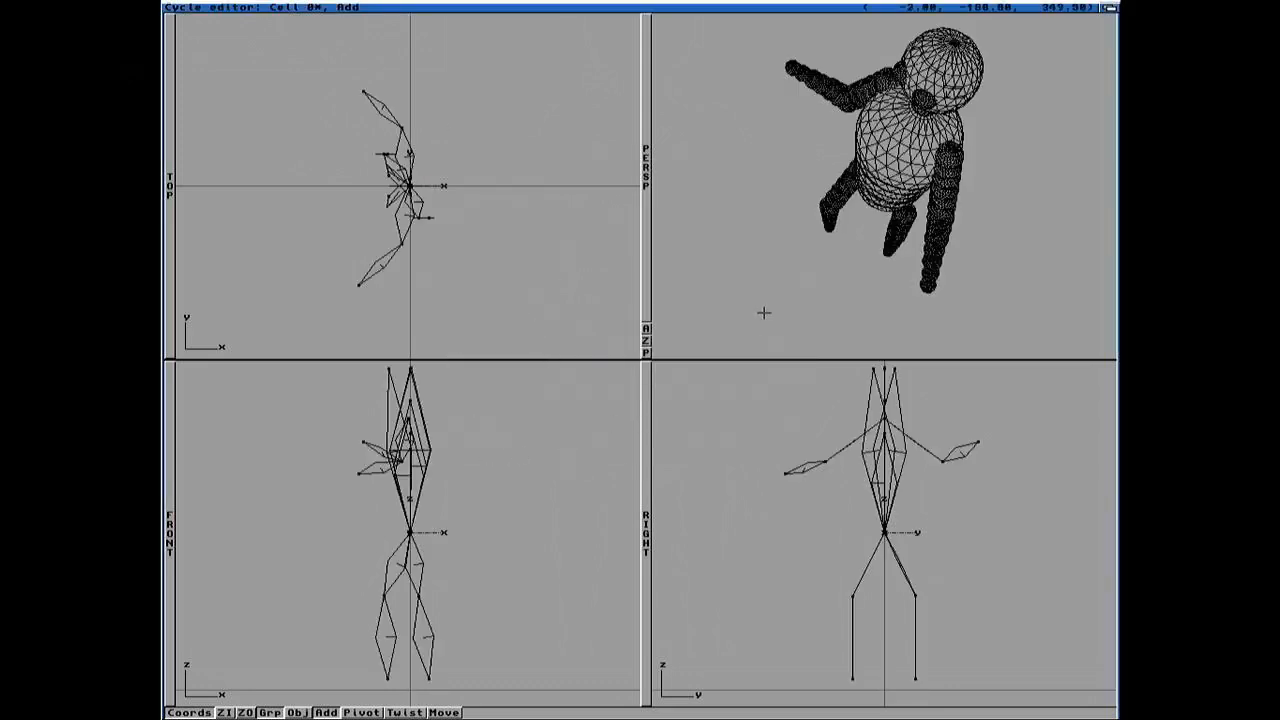
Step: Pivot the forward leg up from the hip in the Front view until its thigh is raised ahead of the body
{"action": "left_click", "coordinate": [647, 328]}
{"action": "mouse_move", "coordinate": [857, 202]}
{"action": "left_mouse_down"}
{"action": "mouse_move", "coordinate": [888, 171]}
{"action": "mouse_move", "coordinate": [893, 217]}
{"action": "mouse_move", "coordinate": [865, 205]}
{"action": "left_mouse_up"}
{"action": "left_click_drag", "start_coordinate": [928, 273], "coordinate": [951, 274]}
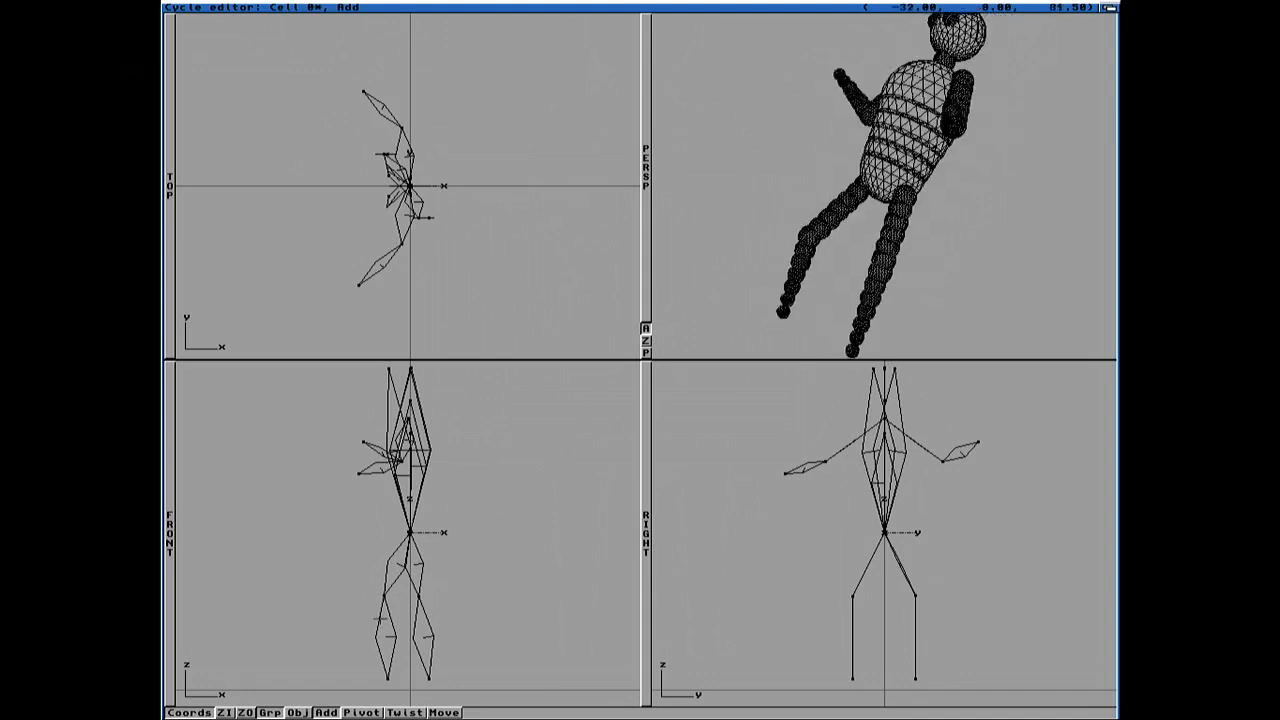
{"action": "left_click", "coordinate": [350, 710]}
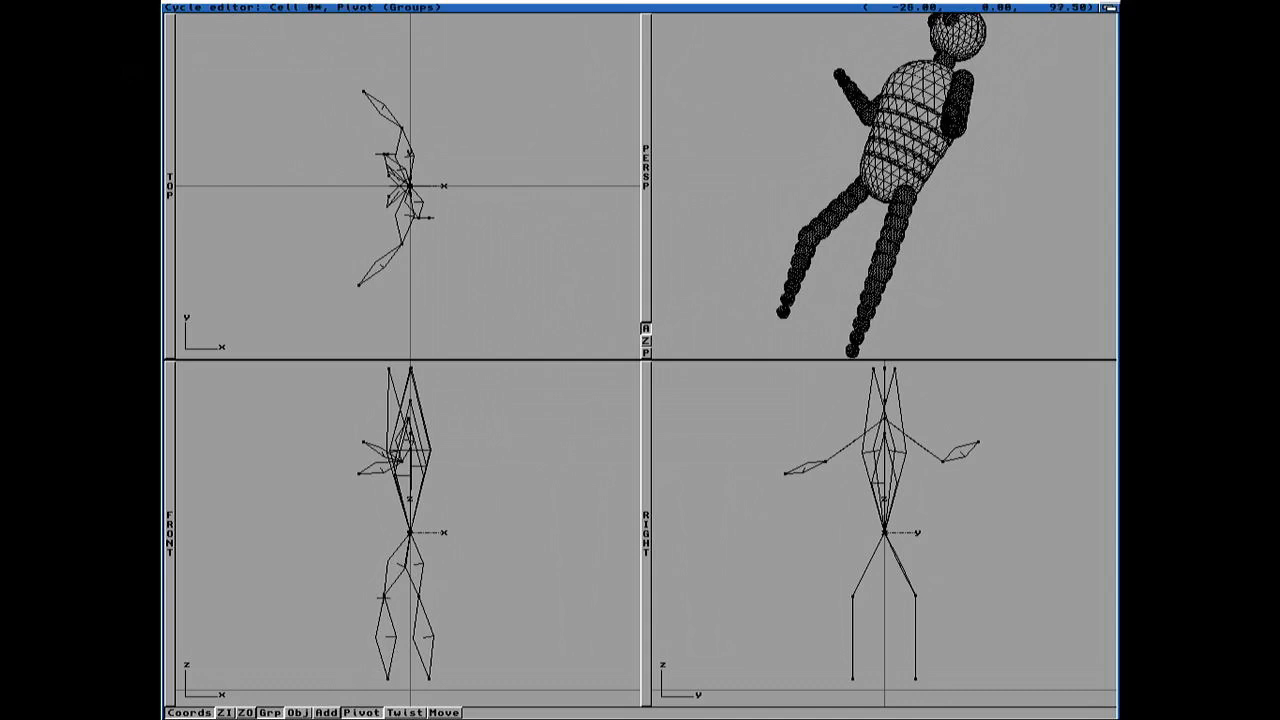
{"action": "left_click_drag", "start_coordinate": [384, 594], "coordinate": [345, 558]}
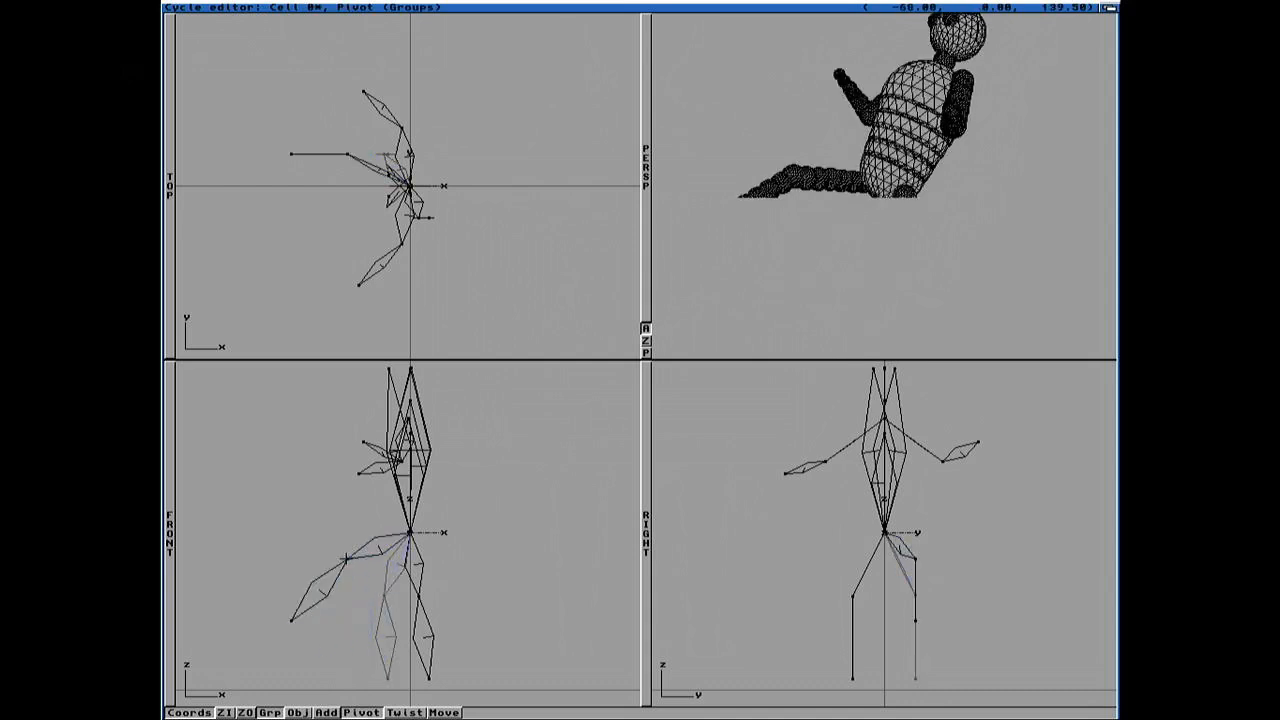
Step: Pivot the raised leg's shin at the knee in the Front view so that it hangs almost straight down
{"action": "left_click_drag", "start_coordinate": [822, 227], "coordinate": [828, 265]}
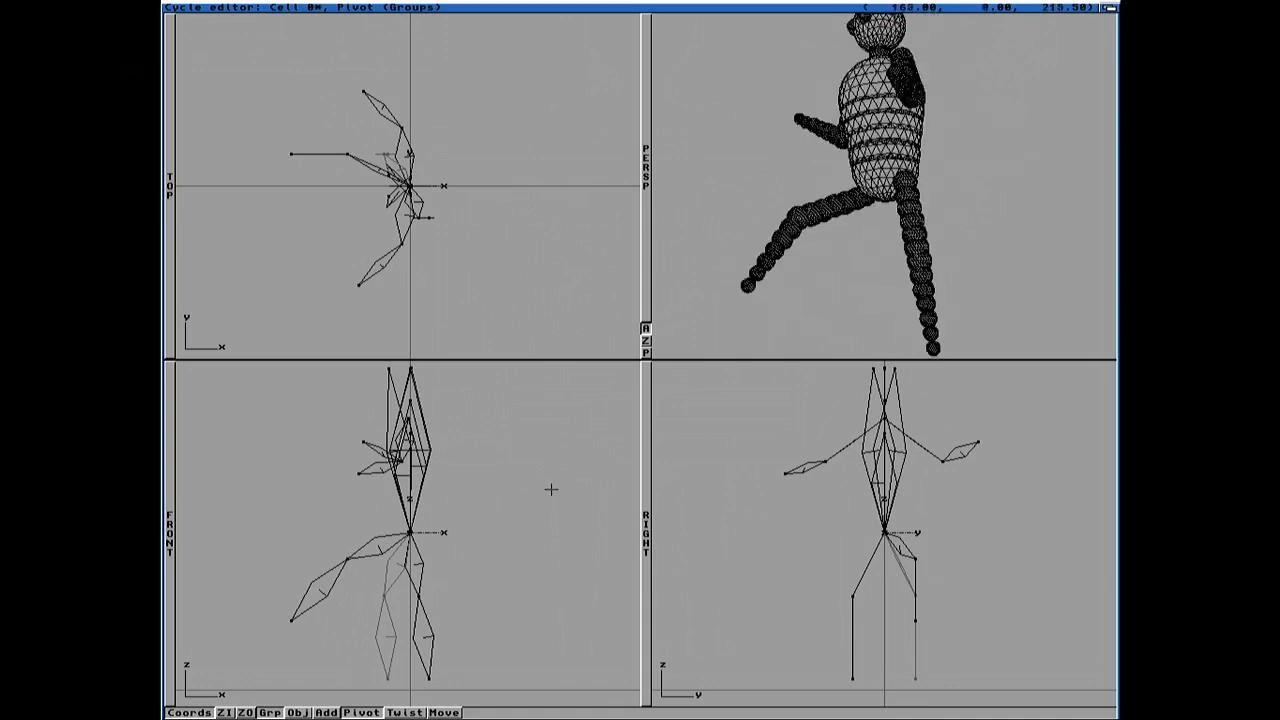
{"action": "left_click_drag", "start_coordinate": [290, 619], "coordinate": [336, 640]}
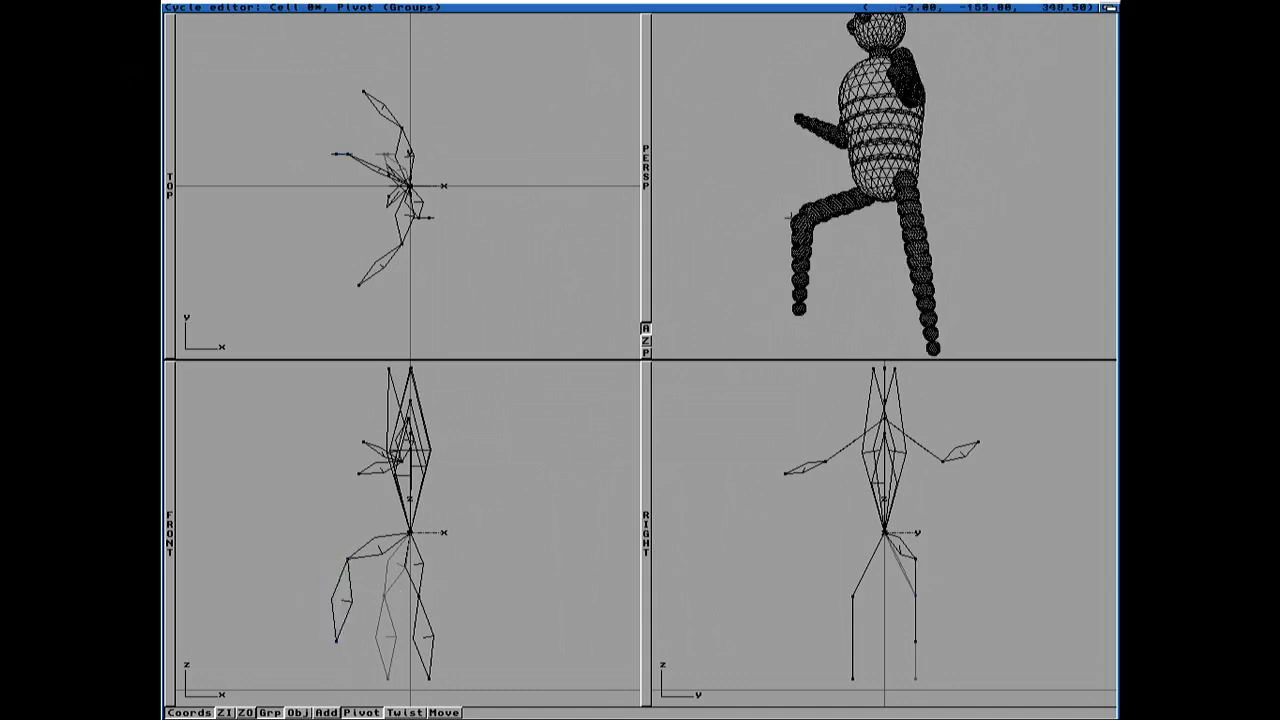
{"action": "left_click", "coordinate": [648, 340]}
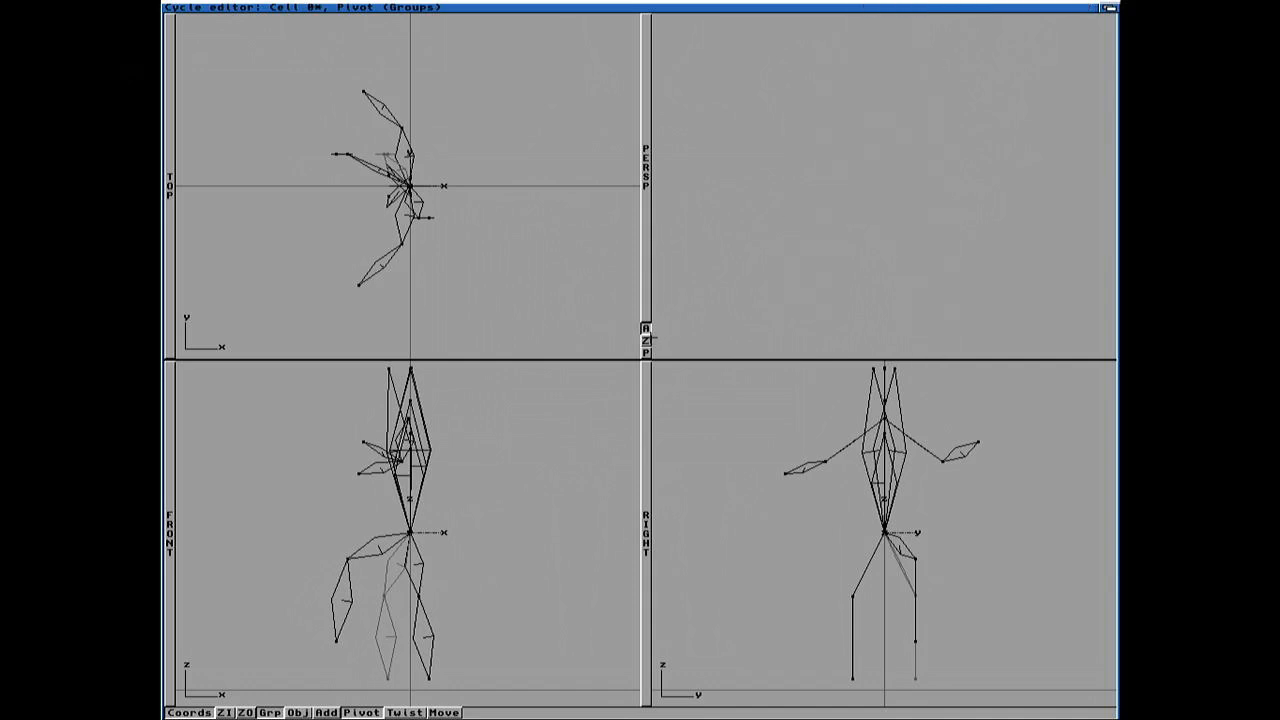
{"action": "left_click_drag", "start_coordinate": [780, 266], "coordinate": [815, 257]}
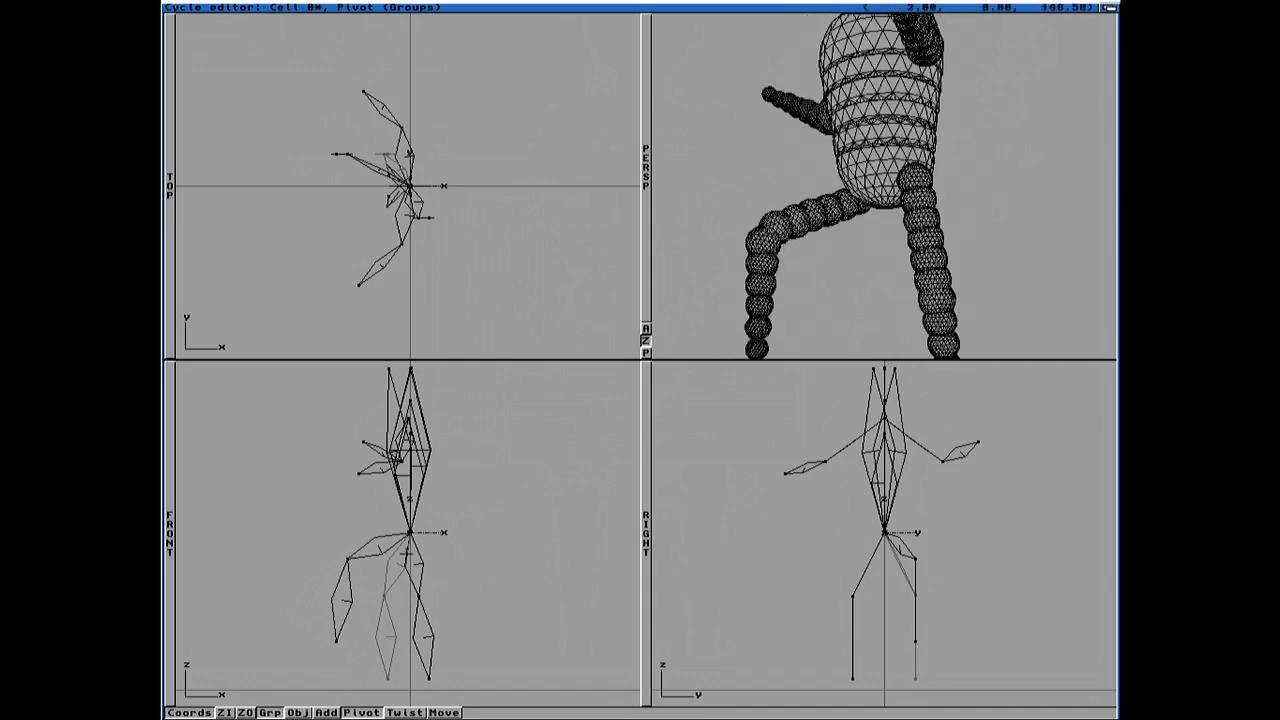
{"action": "mouse_move", "coordinate": [337, 640]}
{"action": "left_mouse_down"}
{"action": "mouse_move", "coordinate": [303, 626]}
{"action": "mouse_move", "coordinate": [335, 637]}
{"action": "left_mouse_up"}
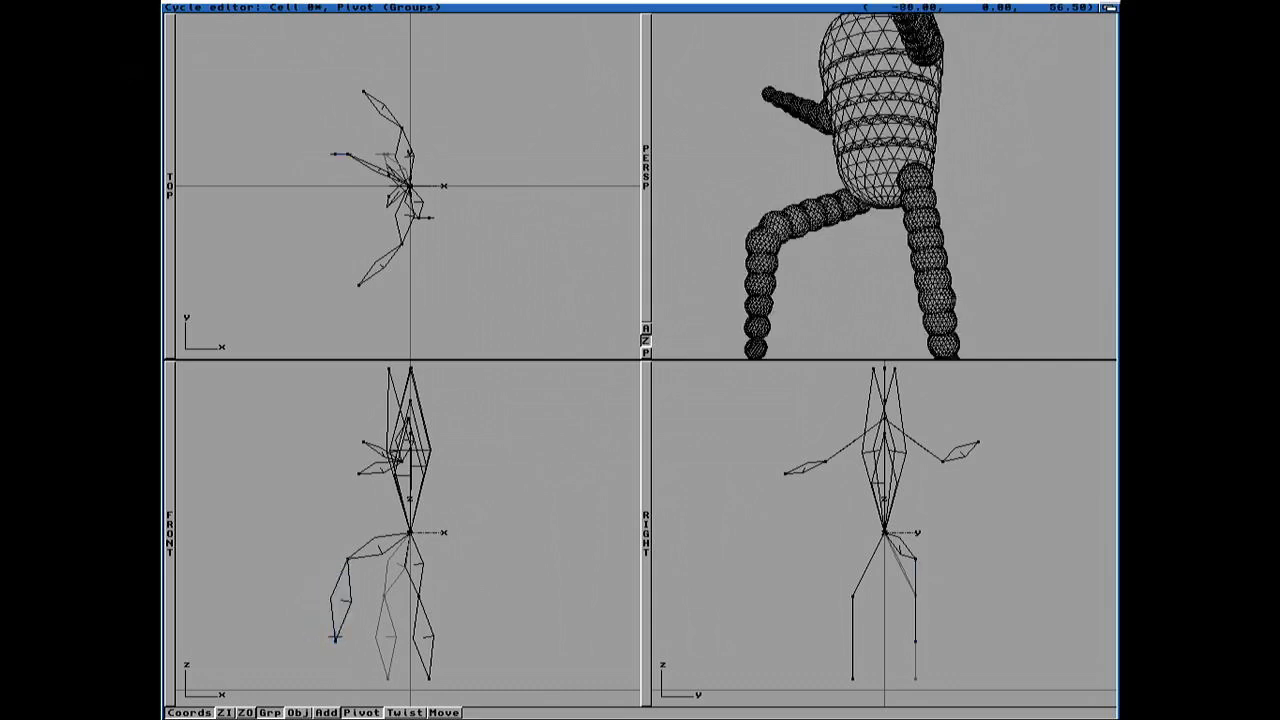
Step: Bend the rear leg's shin backward at the knee and pivot its thigh slightly forward in the Front view
{"action": "left_click_drag", "start_coordinate": [421, 594], "coordinate": [478, 652]}
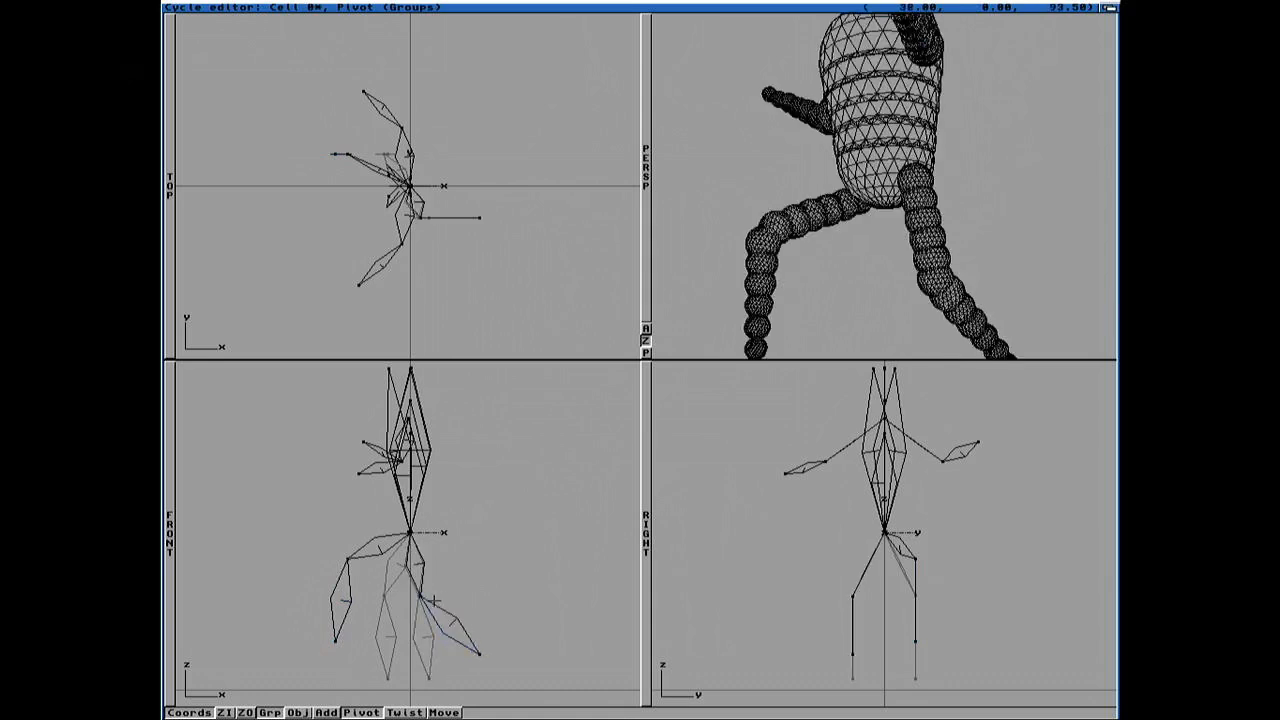
{"action": "left_click_drag", "start_coordinate": [422, 597], "coordinate": [399, 597]}
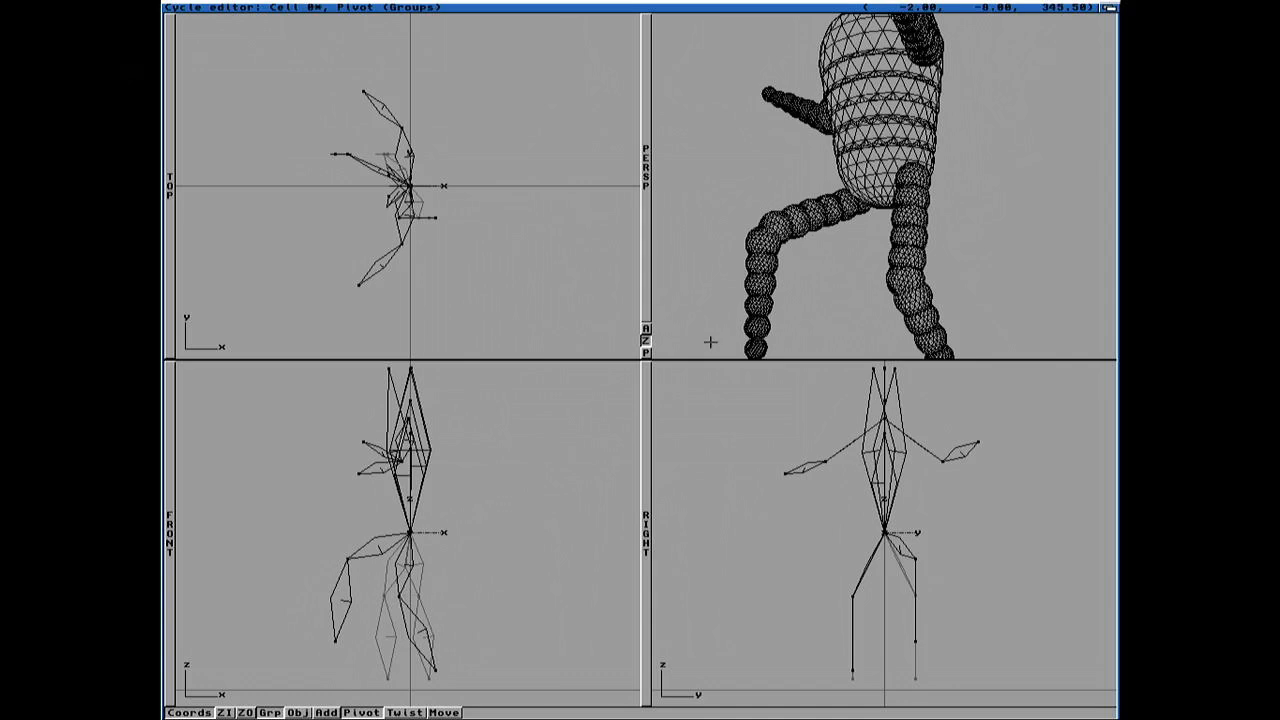
{"action": "mouse_move", "coordinate": [787, 299]}
{"action": "left_mouse_down"}
{"action": "mouse_move", "coordinate": [752, 297]}
{"action": "mouse_move", "coordinate": [833, 287]}
{"action": "mouse_move", "coordinate": [834, 303]}
{"action": "left_mouse_up"}
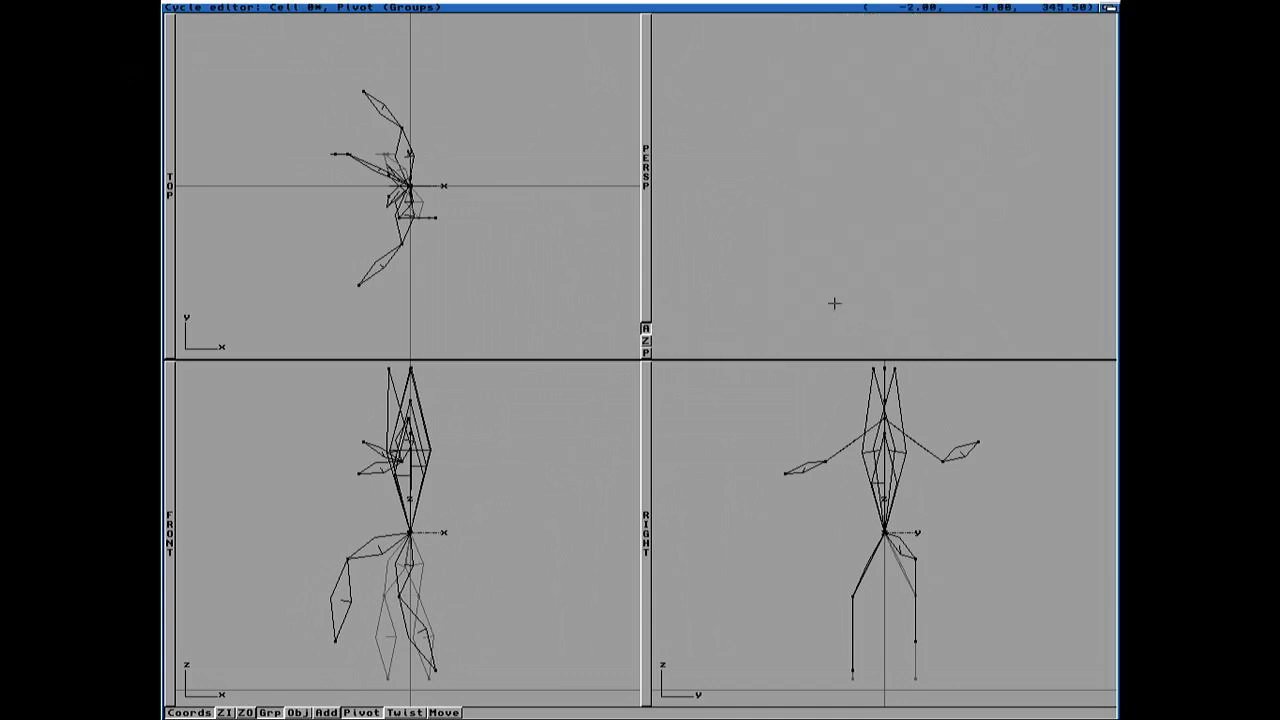
Step: Pivot both legs outward from the hips in the Right view to spread them sideways
{"action": "left_click", "coordinate": [926, 553]}
{"action": "left_click_drag", "start_coordinate": [926, 553], "coordinate": [939, 540]}
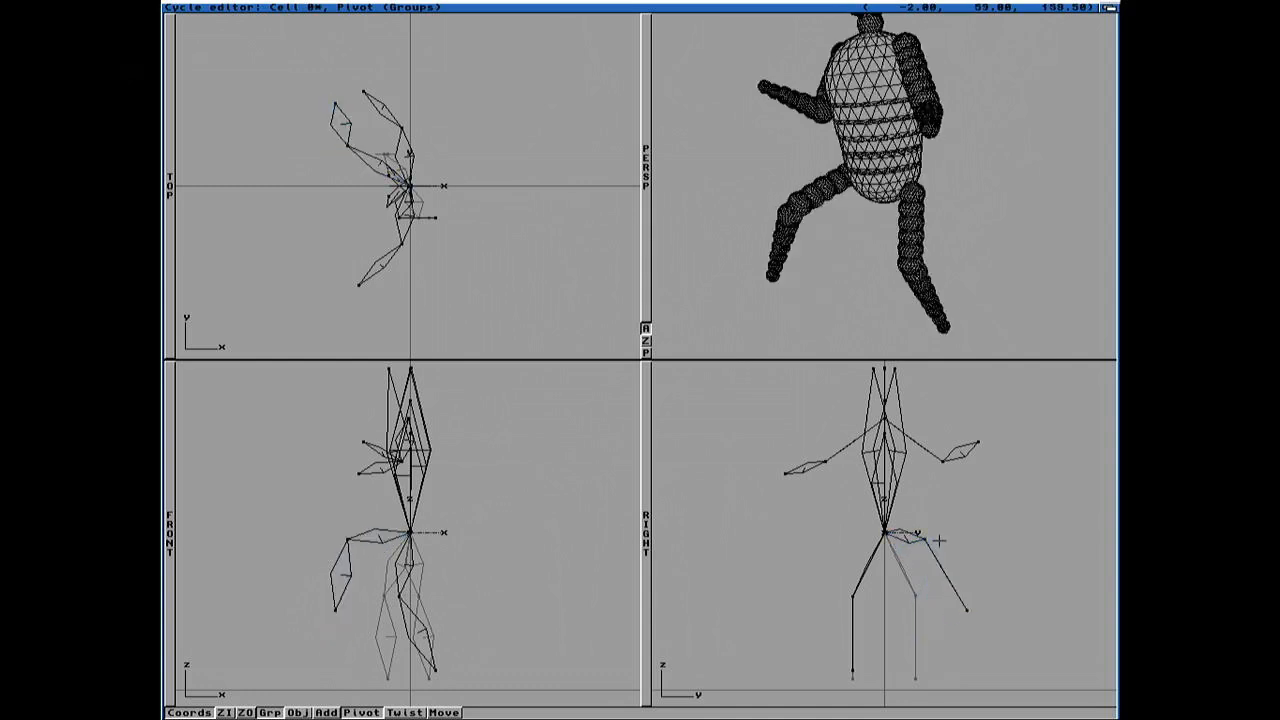
{"action": "left_click", "coordinate": [852, 592]}
{"action": "left_click_drag", "start_coordinate": [852, 592], "coordinate": [822, 561]}
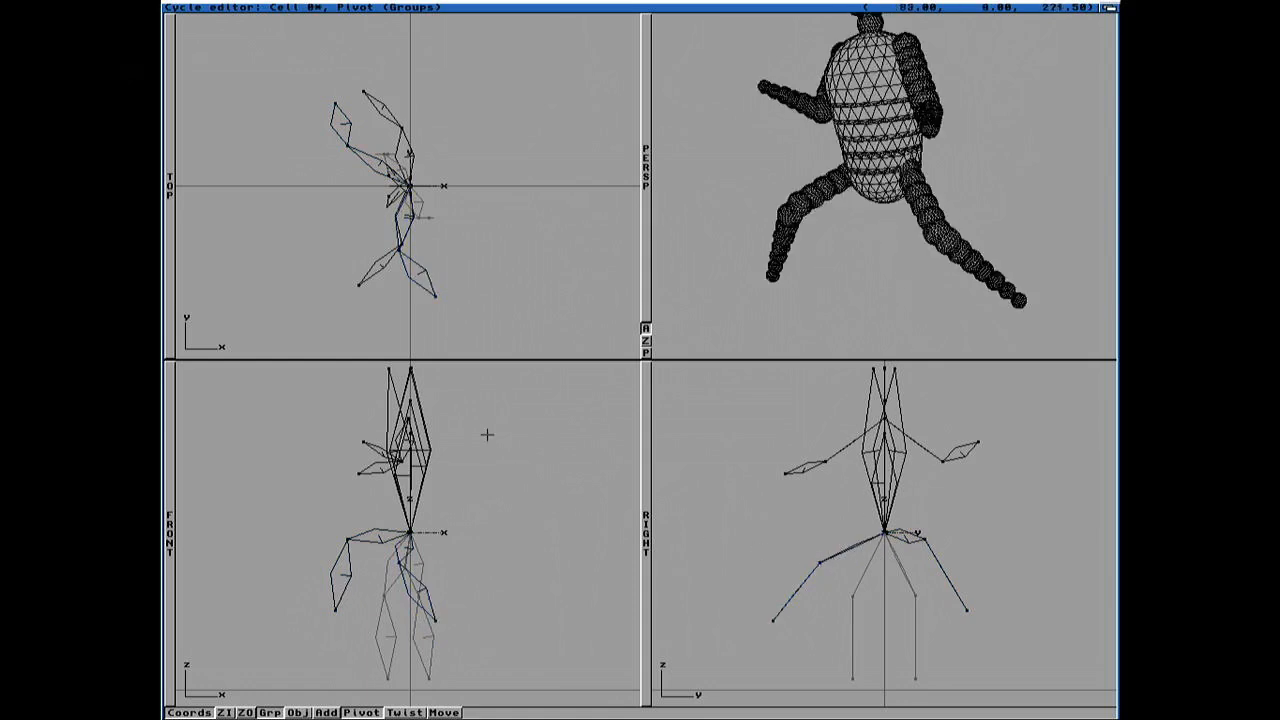
Step: Discard the trial leg pose and reload the figure into the Cycle editor in its original stance
{"action": "right_click_drag", "start_coordinate": [280, 54], "coordinate": [306, 23]}
{"action": "left_click", "coordinate": [205, 53]}
{"action": "double_click", "coordinate": [540, 368]}
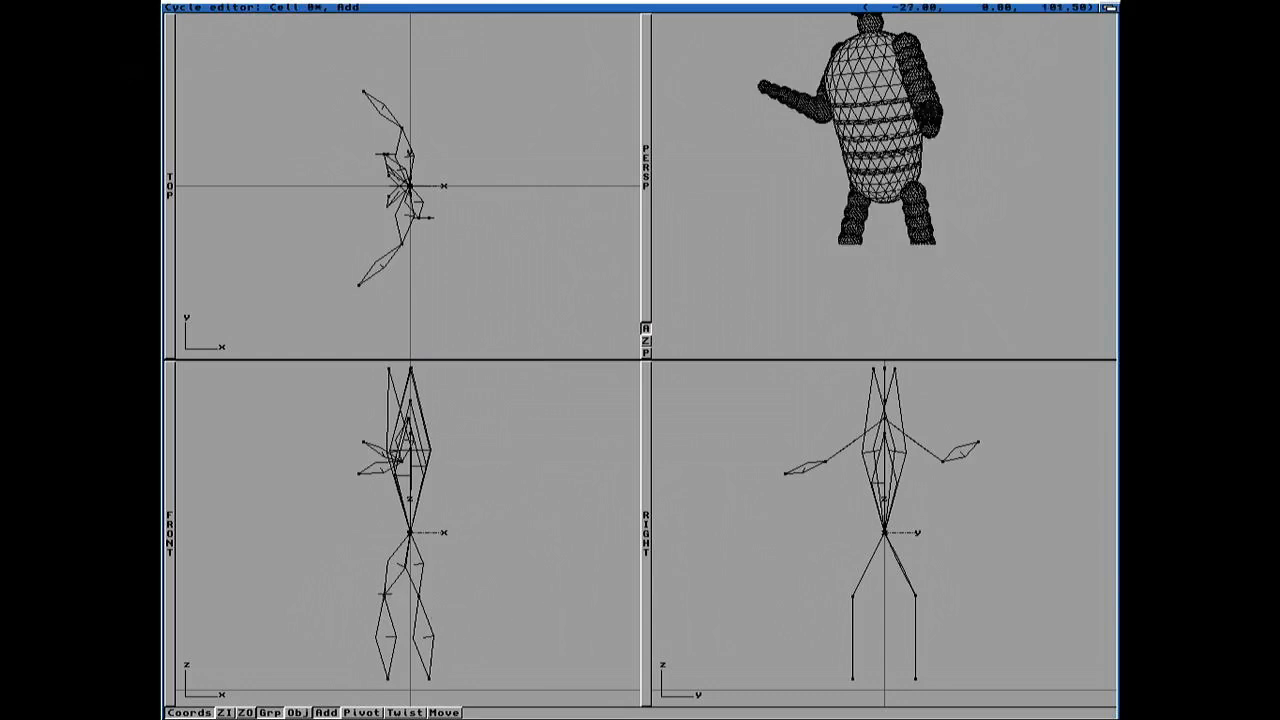
Step: Pivot both thighs forward and swing the shins so that the feet return near their starting points in the Front view
{"action": "left_click", "coordinate": [362, 712]}
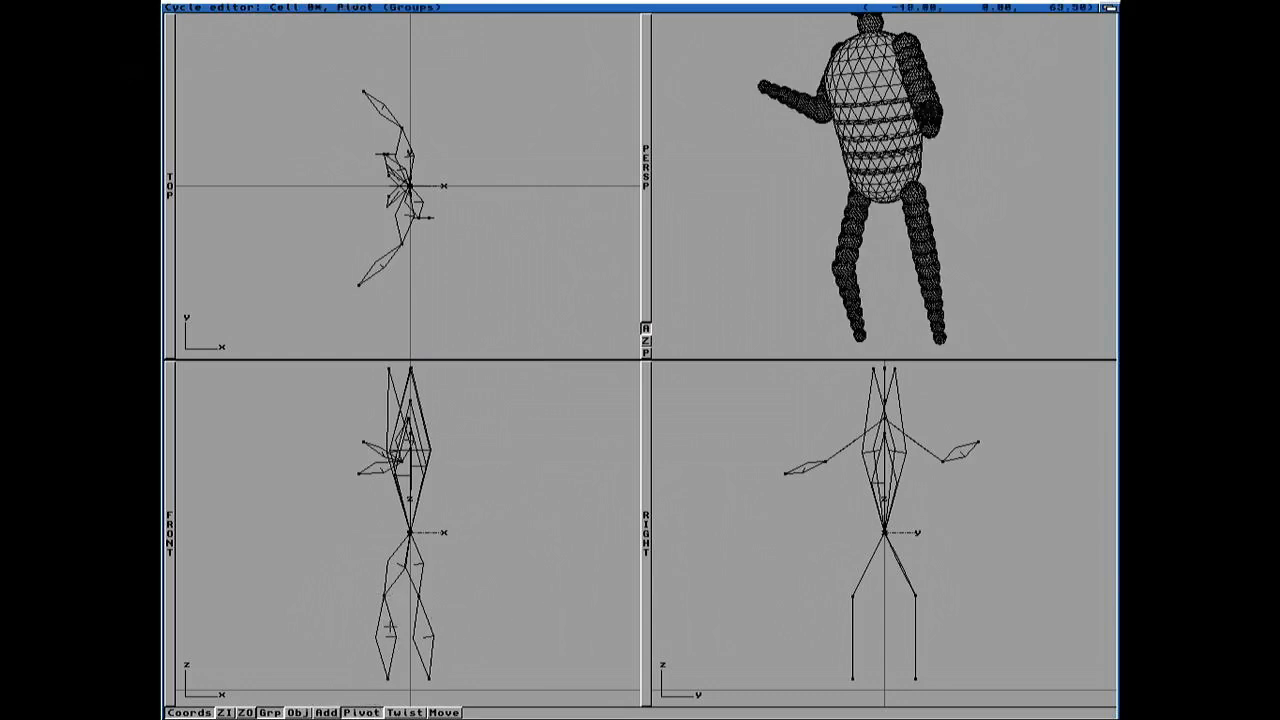
{"action": "left_click_drag", "start_coordinate": [385, 598], "coordinate": [388, 669]}
{"action": "left_click_drag", "start_coordinate": [418, 594], "coordinate": [406, 594]}
{"action": "left_click_drag", "start_coordinate": [403, 679], "coordinate": [429, 677]}
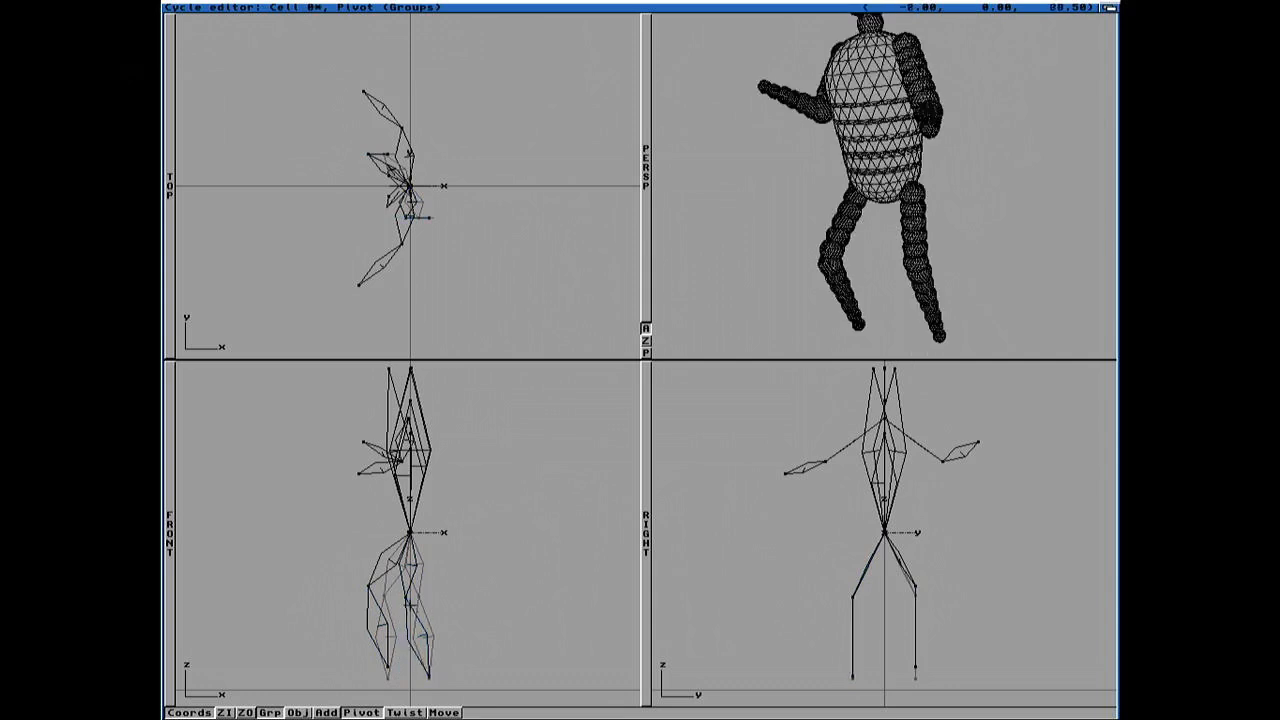
Step: Refine the bend of both knees by adjusting thighs and shins, keeping the feet close to their original positions
{"action": "left_click_drag", "start_coordinate": [406, 598], "coordinate": [399, 596]}
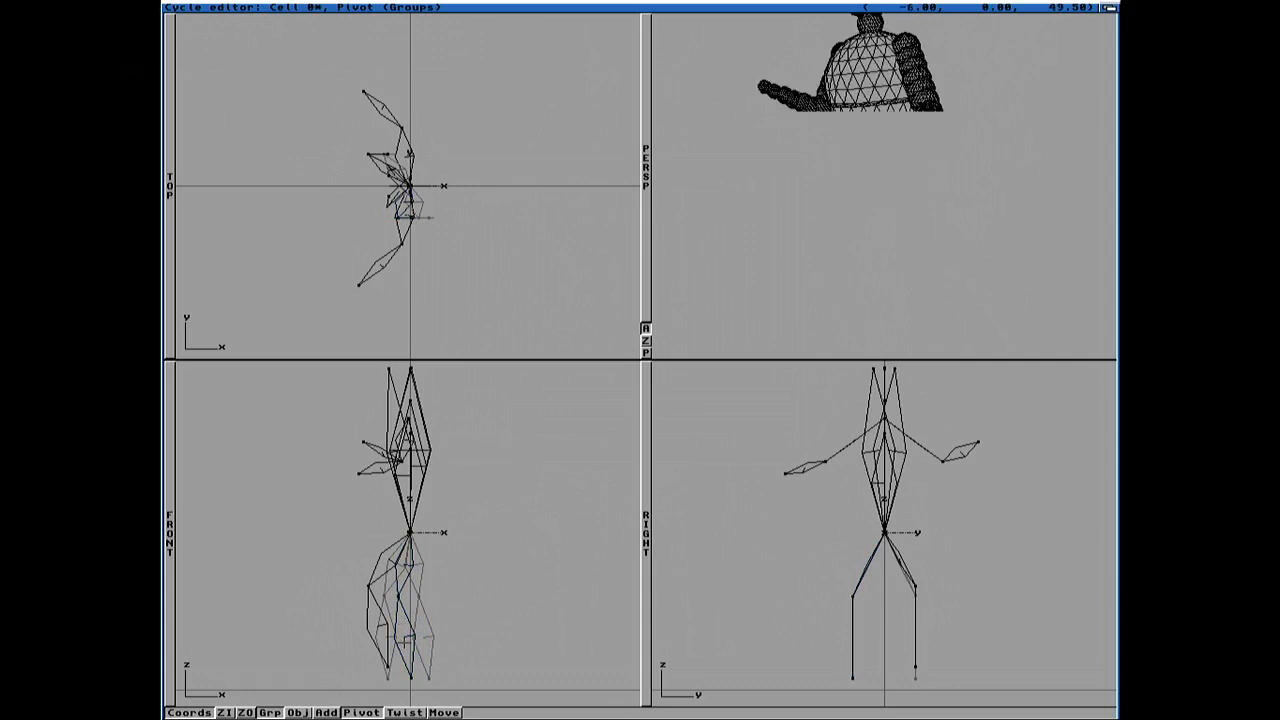
{"action": "left_click_drag", "start_coordinate": [413, 679], "coordinate": [429, 676]}
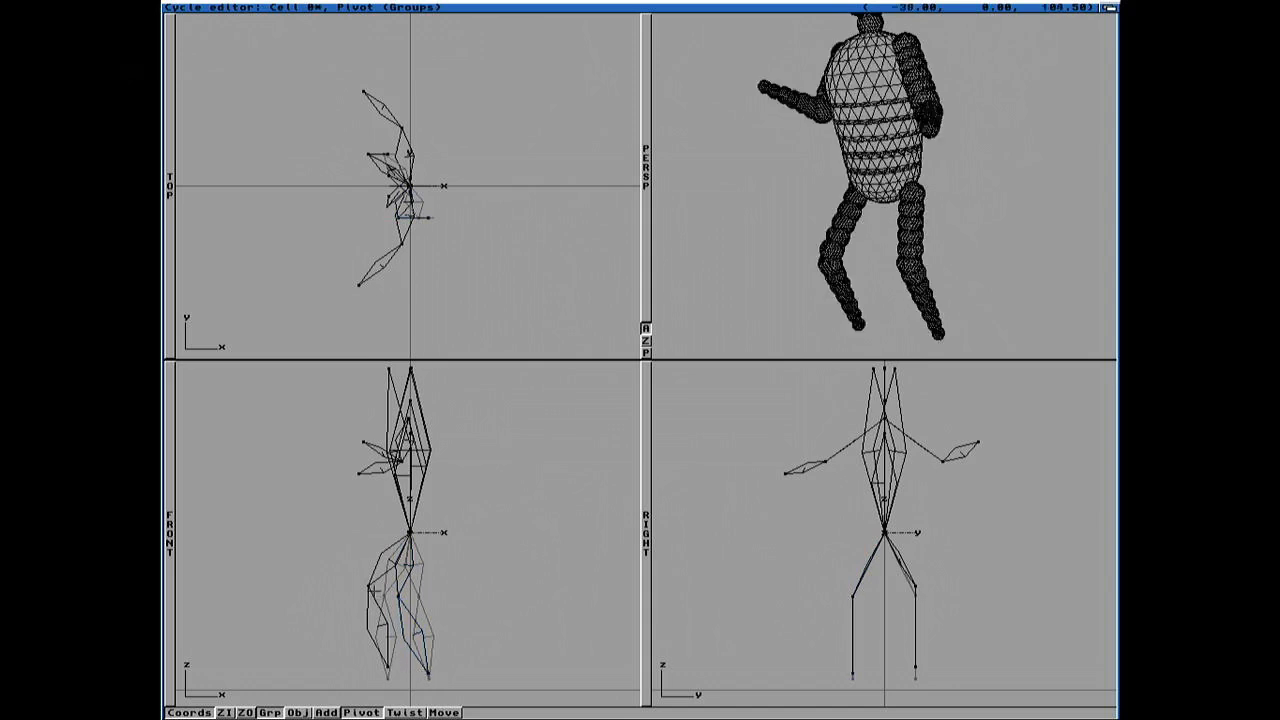
{"action": "left_click_drag", "start_coordinate": [369, 585], "coordinate": [372, 588]}
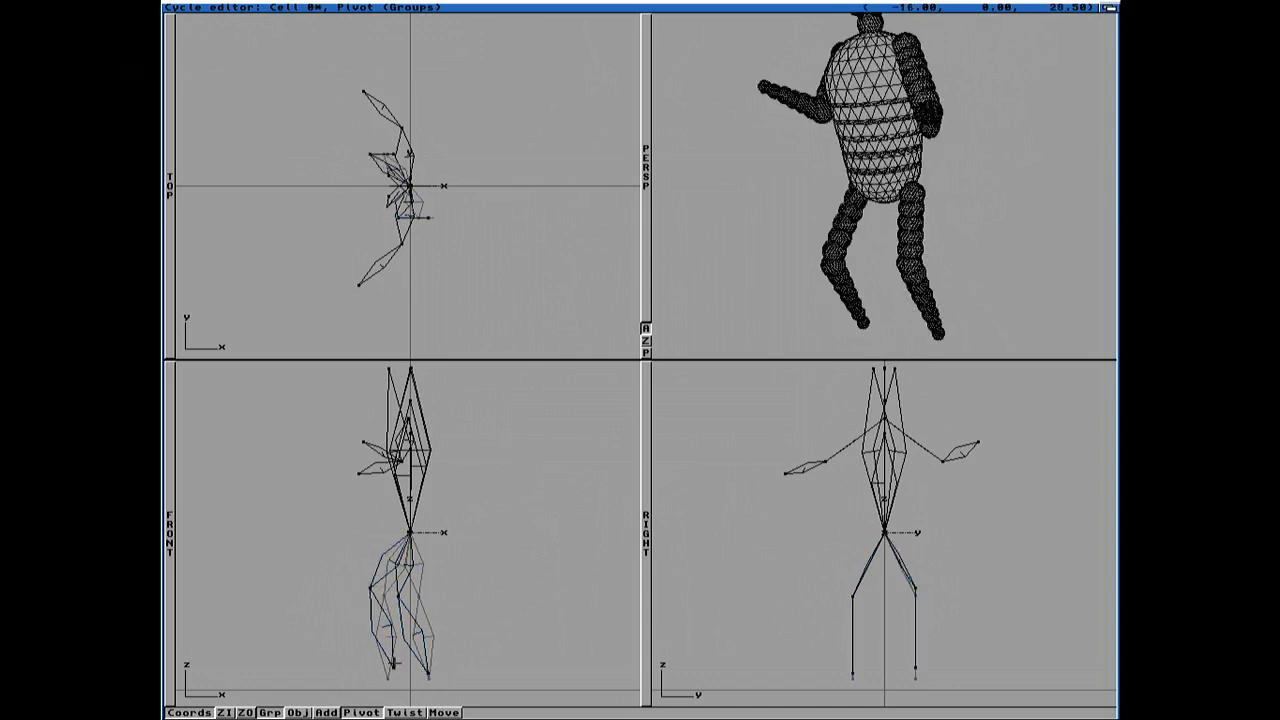
{"action": "left_click_drag", "start_coordinate": [392, 667], "coordinate": [387, 670]}
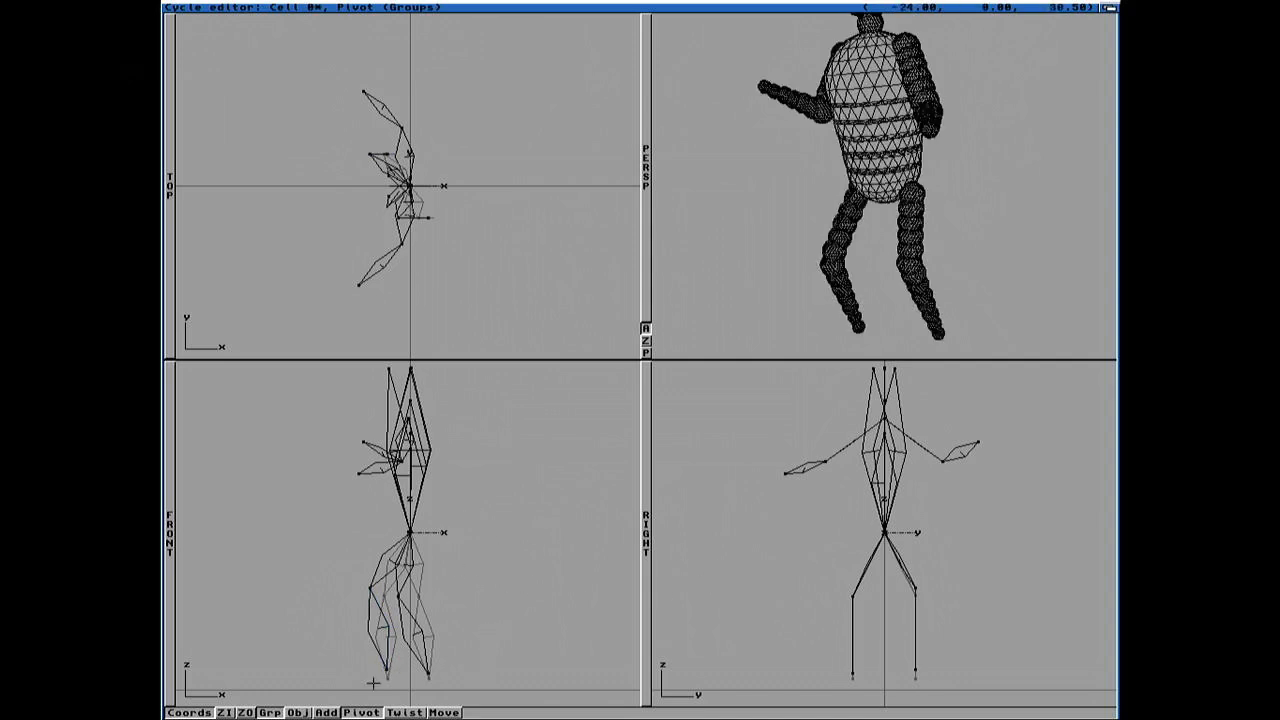
Step: Move the whole figure slightly downward by its root group at the hips
{"action": "left_click", "coordinate": [444, 712]}
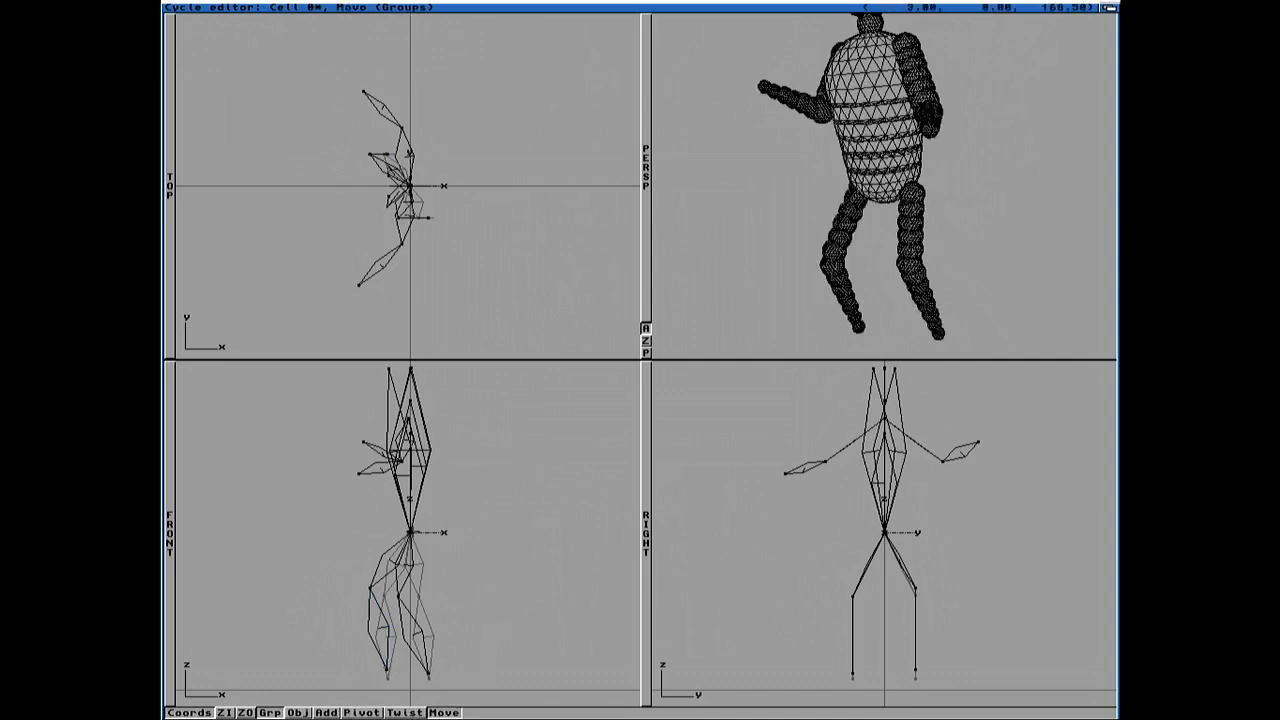
{"action": "left_click", "coordinate": [410, 532]}
{"action": "left_click", "coordinate": [410, 532]}
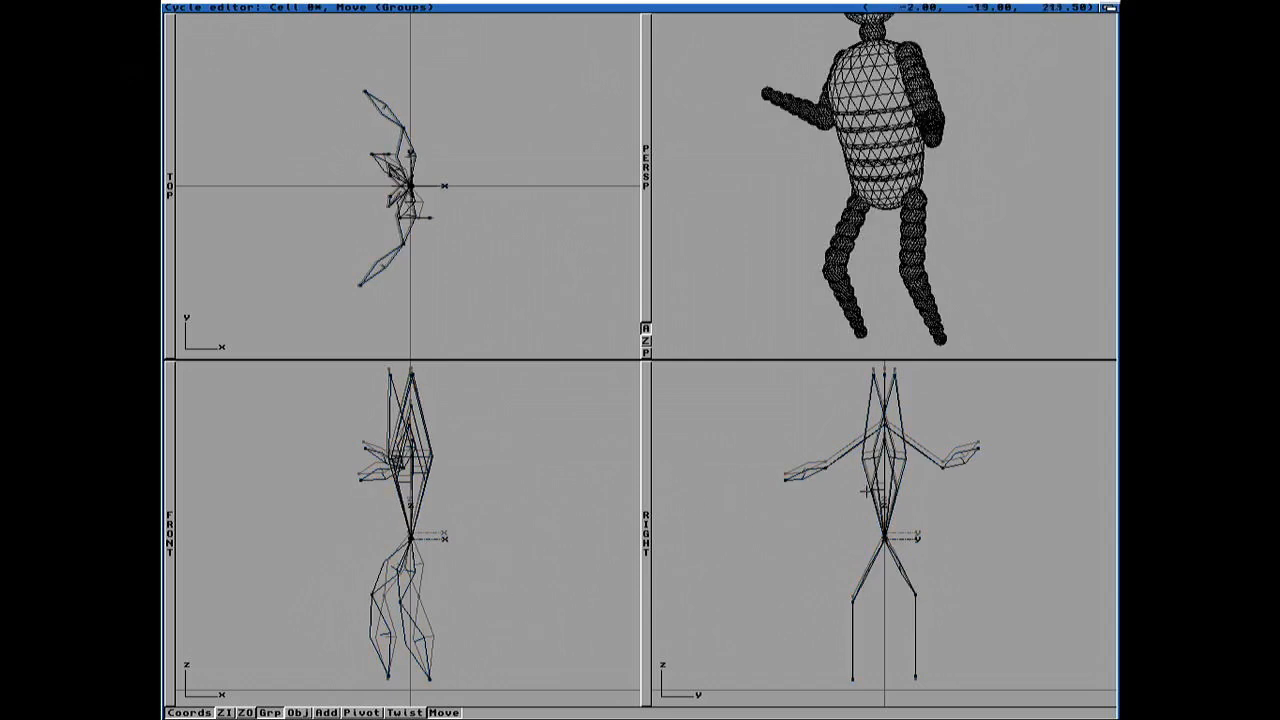
Step: Pivot the arm with the lower hand slightly backward from the shoulder in the enlarged Front view, and restore the four-view layout
{"action": "left_click", "coordinate": [170, 465]}
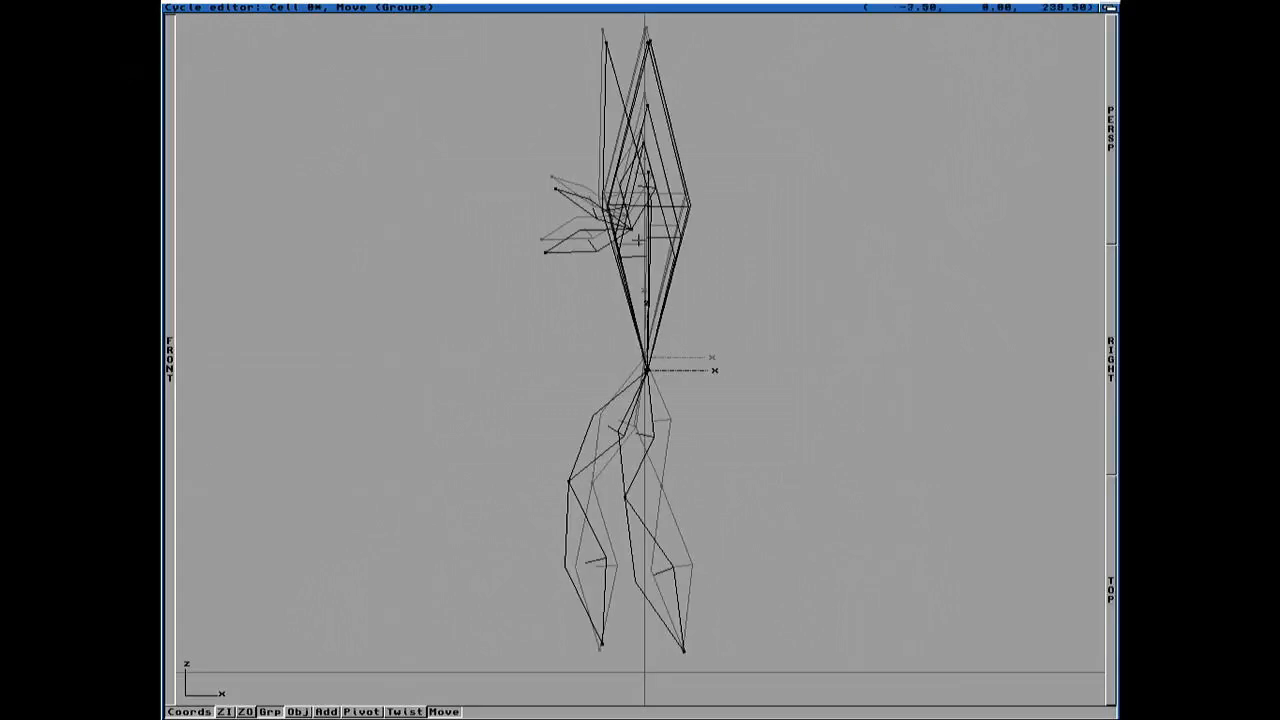
{"action": "left_click", "coordinate": [355, 712]}
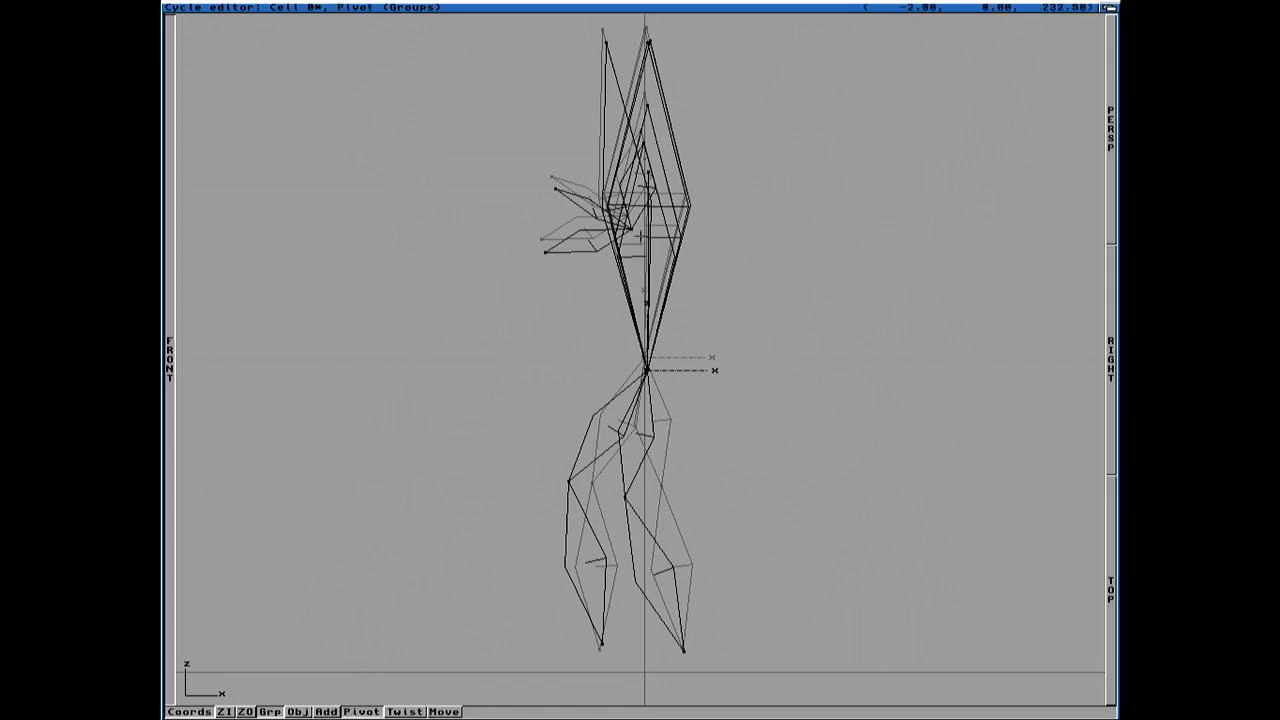
{"action": "left_click", "coordinate": [634, 229]}
{"action": "left_click_drag", "start_coordinate": [640, 231], "coordinate": [638, 231]}
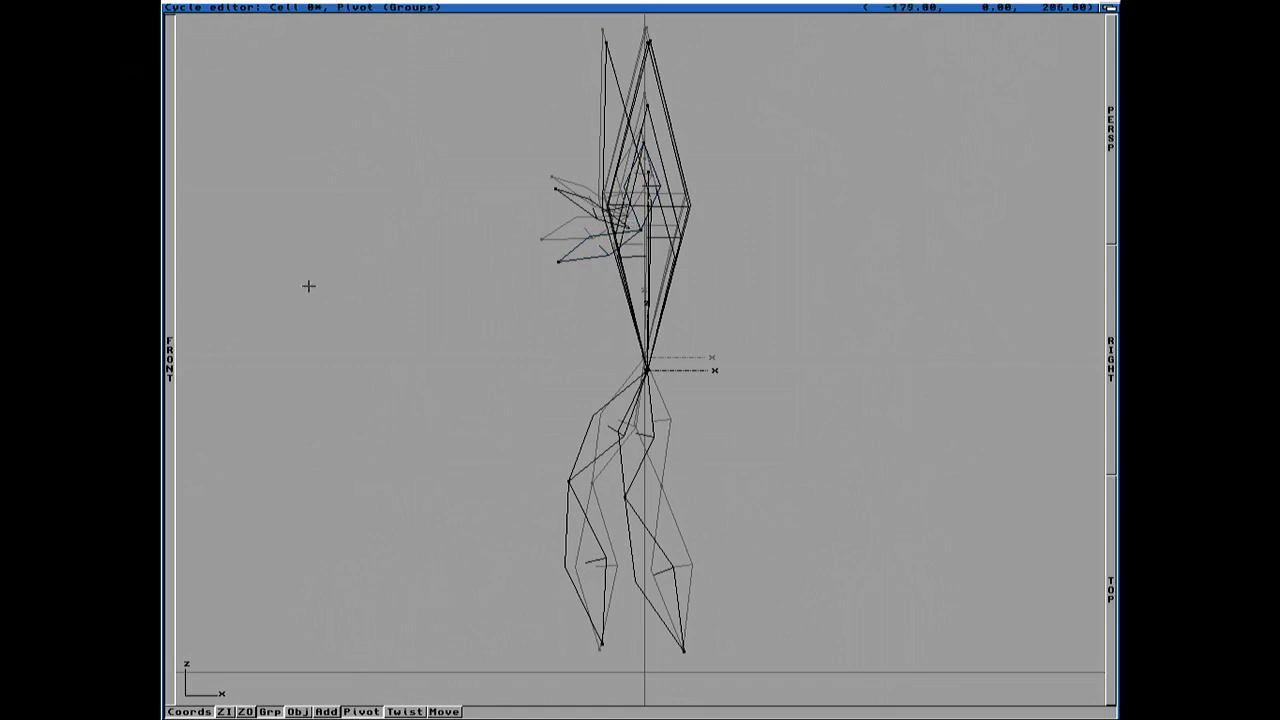
{"action": "left_click", "coordinate": [171, 264]}
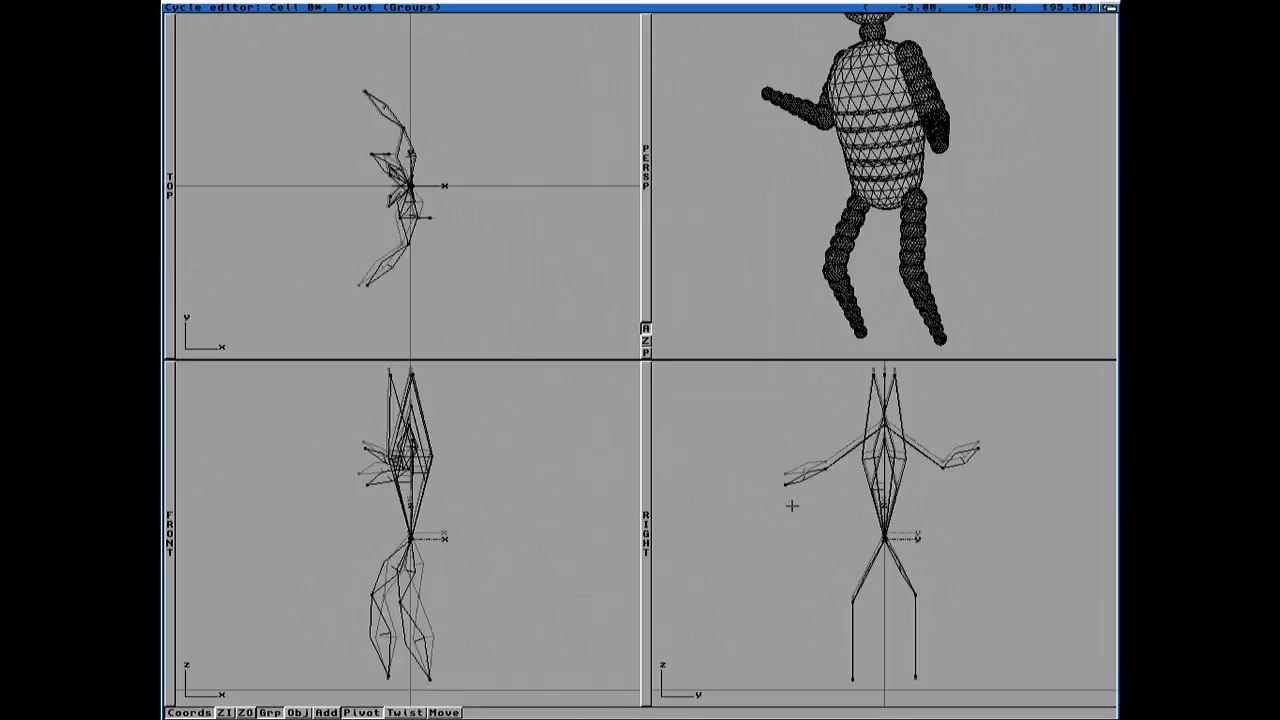
Step: Pivot both forearms slightly downward at the elbows in the Front view
{"action": "left_click", "coordinate": [362, 449]}
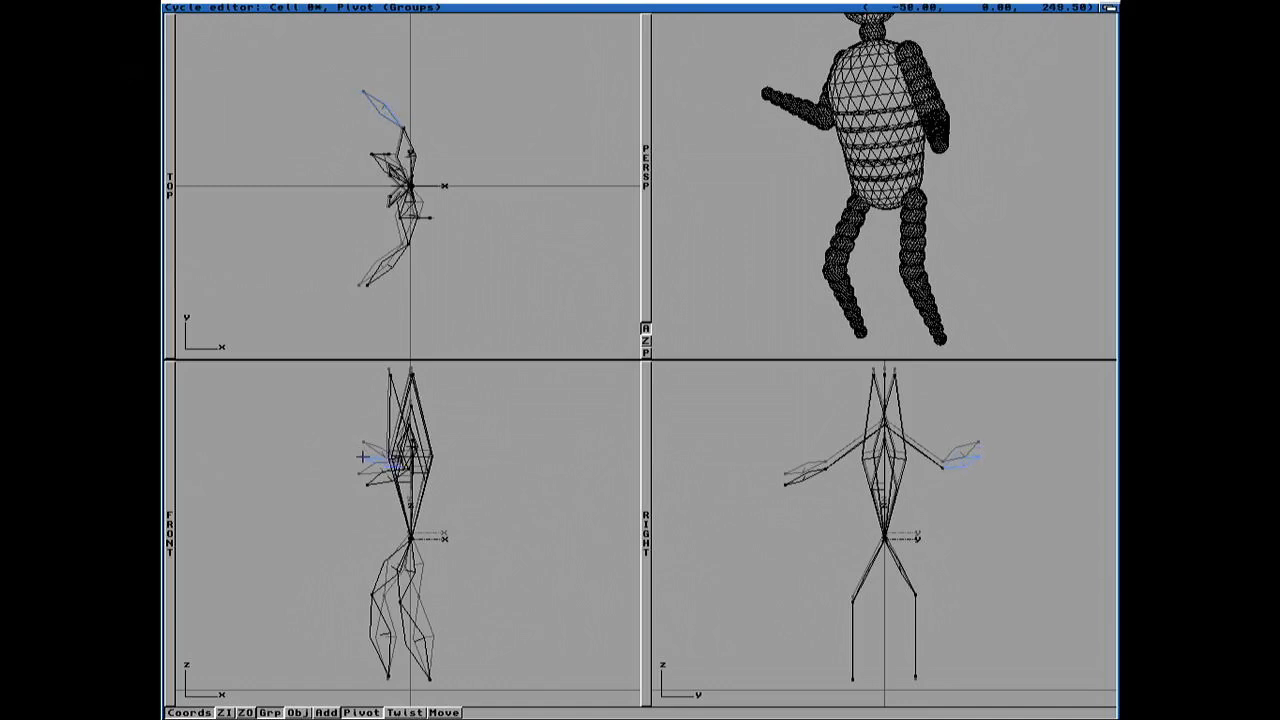
{"action": "left_click_drag", "start_coordinate": [362, 460], "coordinate": [361, 462]}
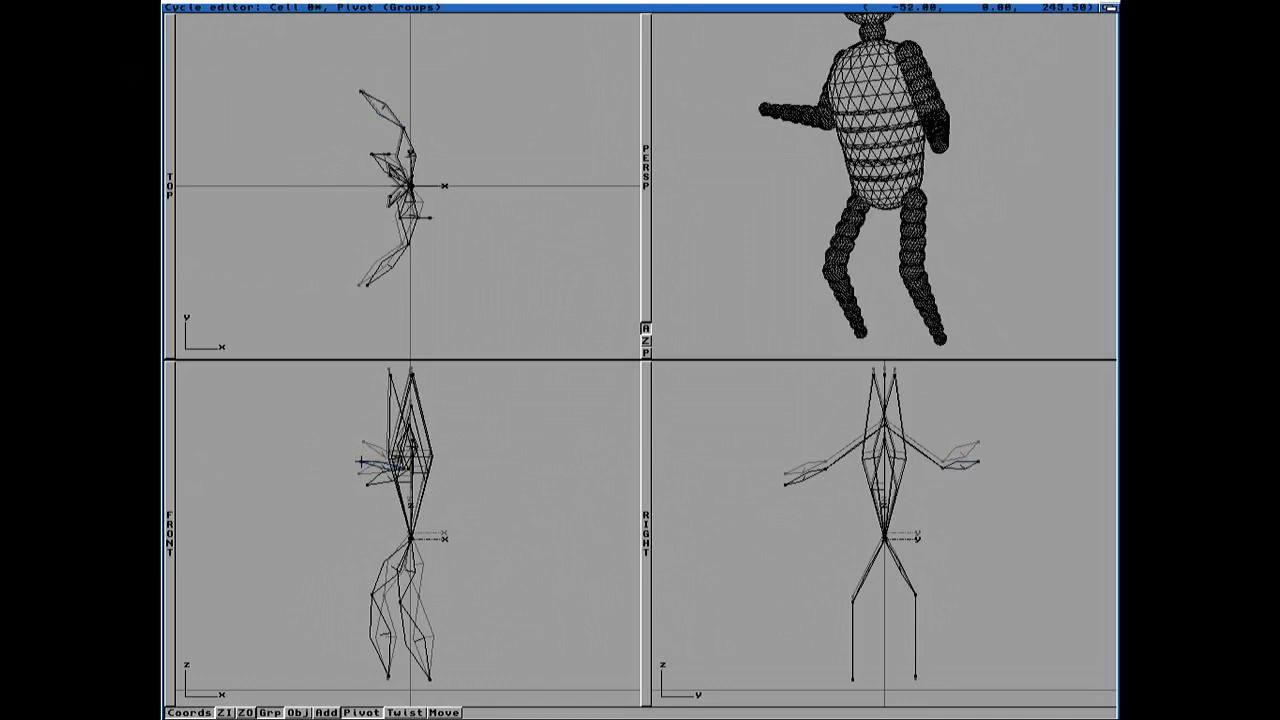
{"action": "left_click", "coordinate": [367, 485]}
{"action": "left_click_drag", "start_coordinate": [370, 495], "coordinate": [372, 495]}
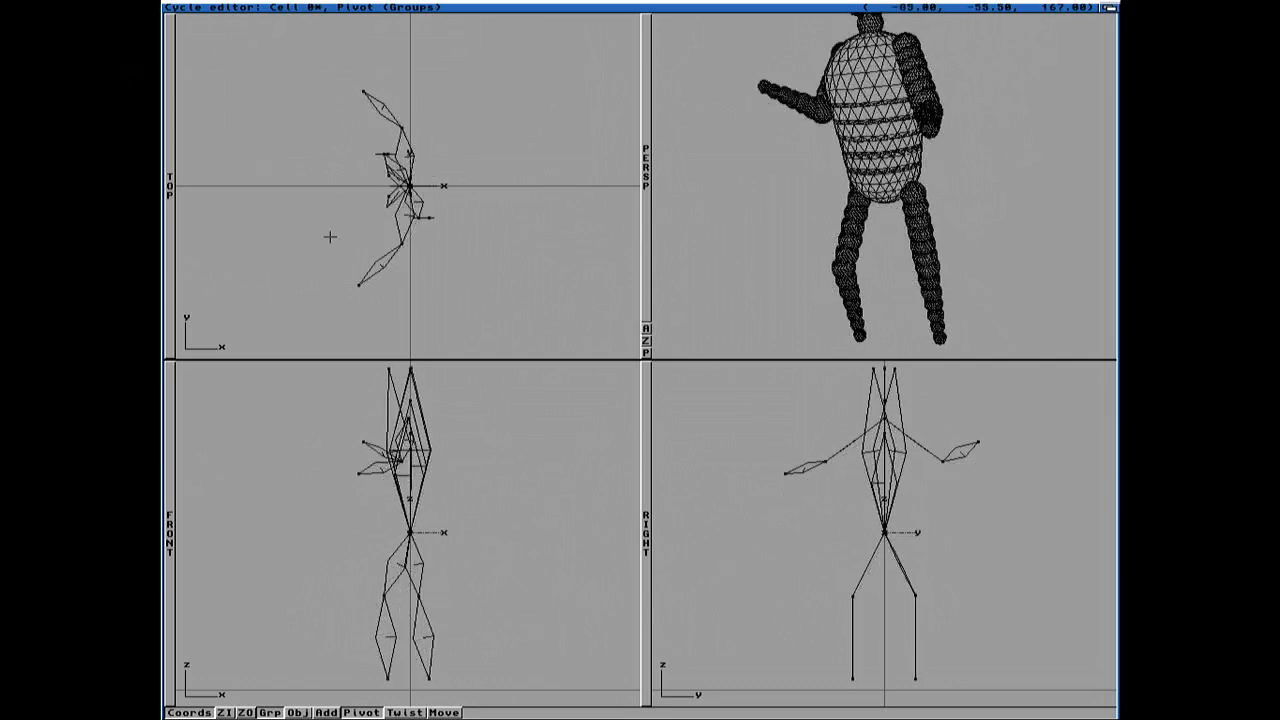
Step: Step from cell 0 through key cells 5 and 10 of the cycle to compare their poses
{"action": "right_click_drag", "start_coordinate": [453, 79], "coordinate": [437, 31]}
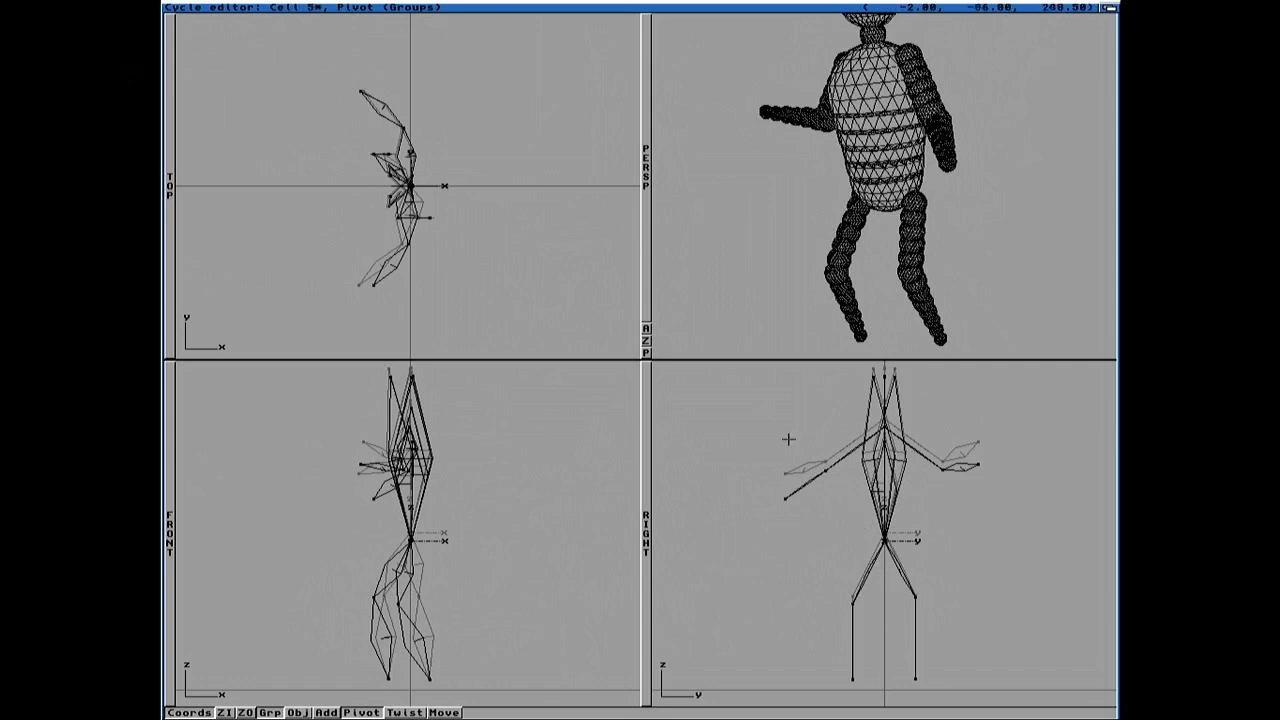
{"action": "right_click_drag", "start_coordinate": [544, 190], "coordinate": [440, 33]}
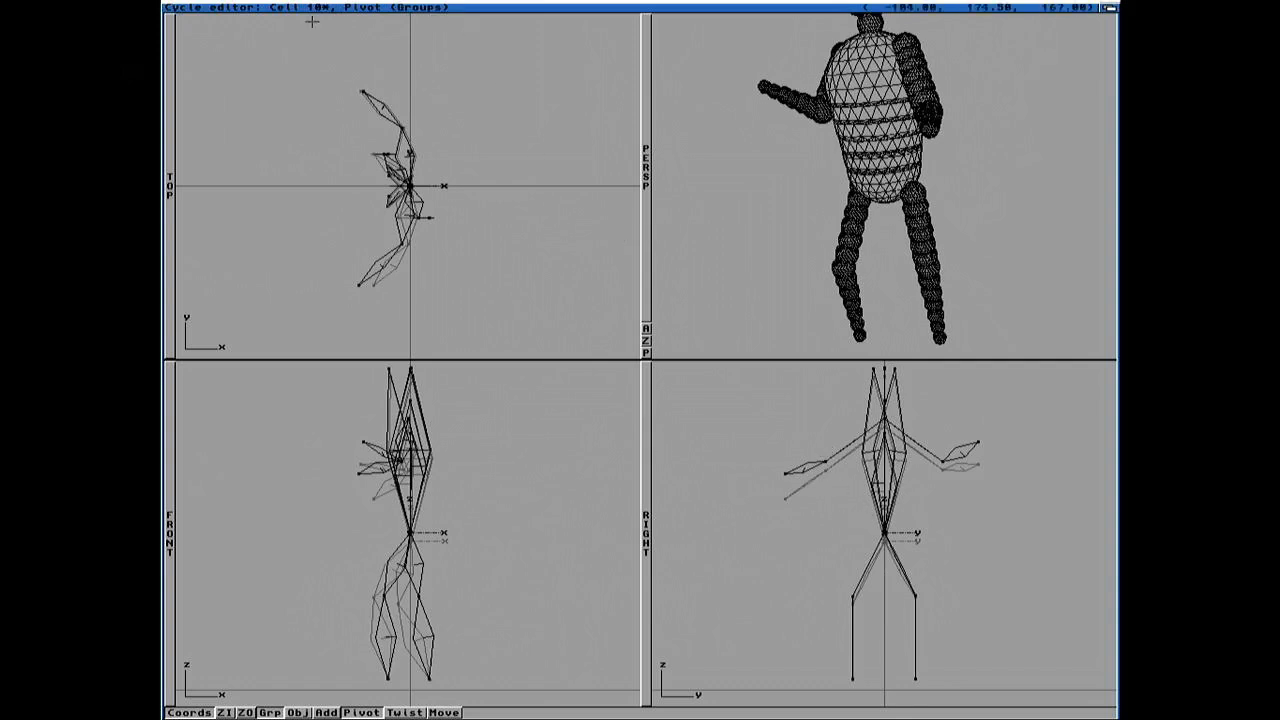
Step: Create a new project named cycle01.imp, overwriting the existing one and deleting all its files
{"action": "right_click_drag", "start_coordinate": [330, 37], "coordinate": [257, 15]}
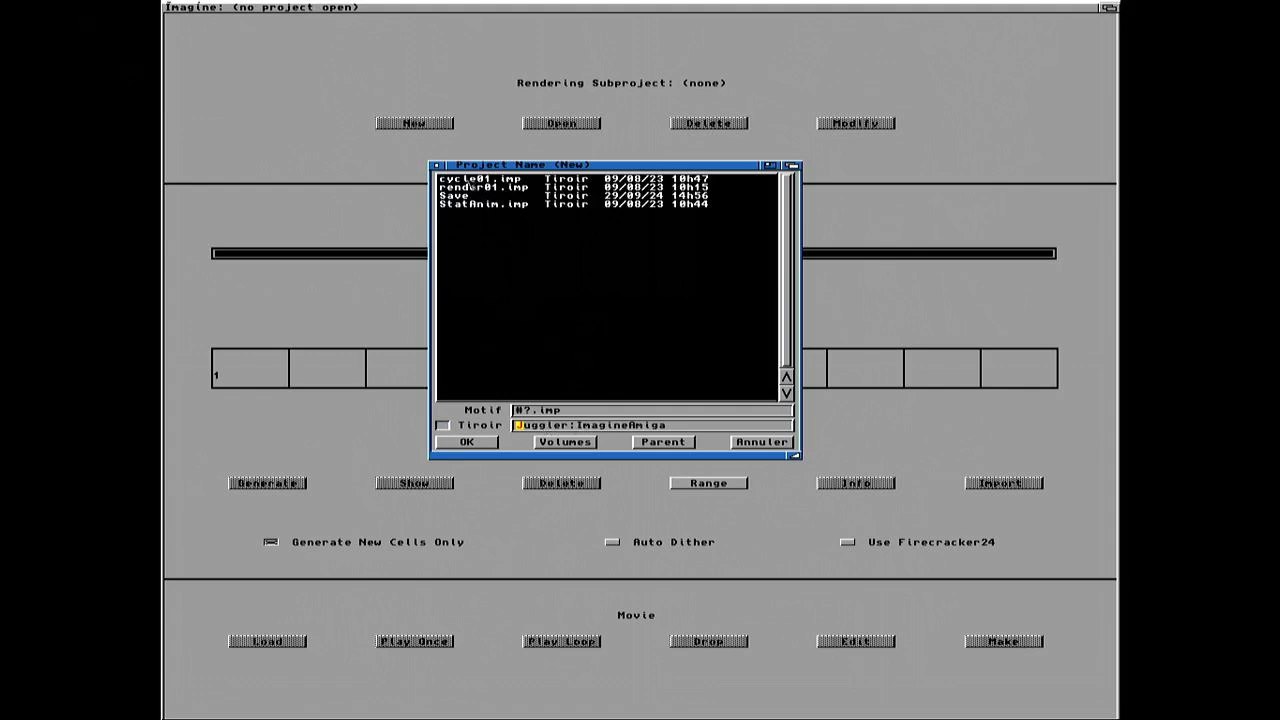
{"action": "left_click", "coordinate": [470, 178]}
{"action": "left_click", "coordinate": [467, 442]}
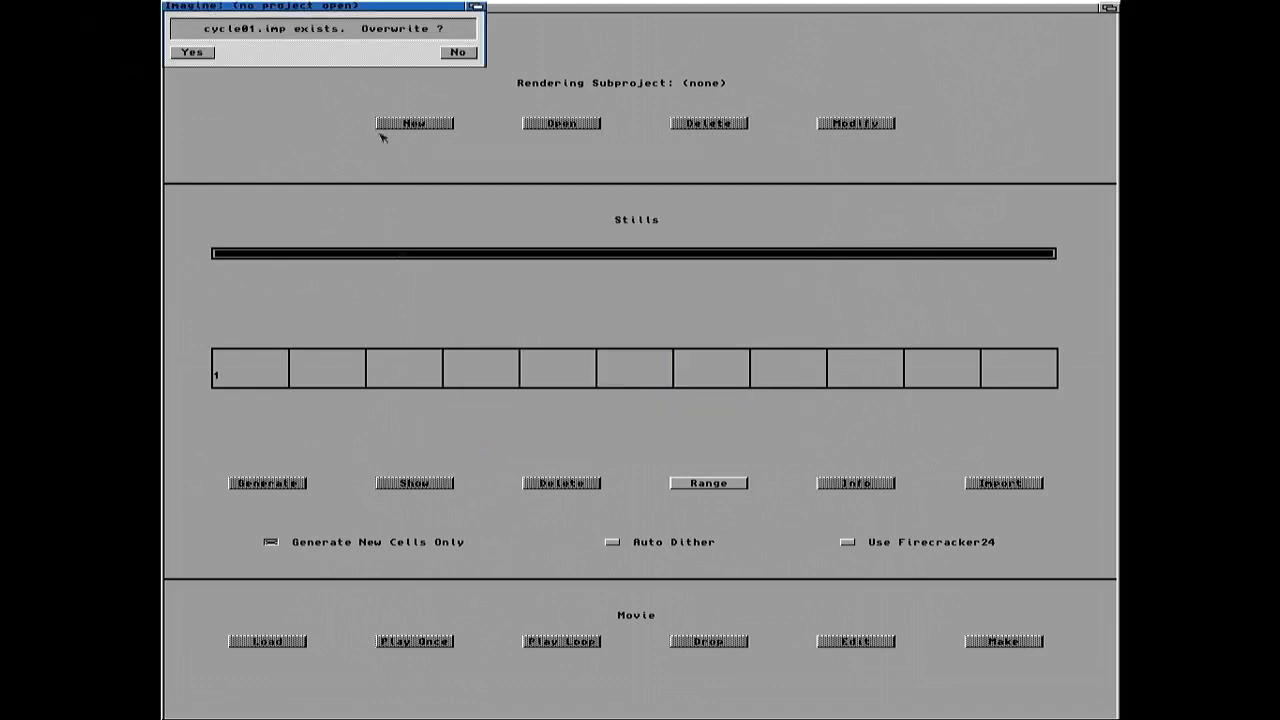
{"action": "left_click", "coordinate": [192, 52]}
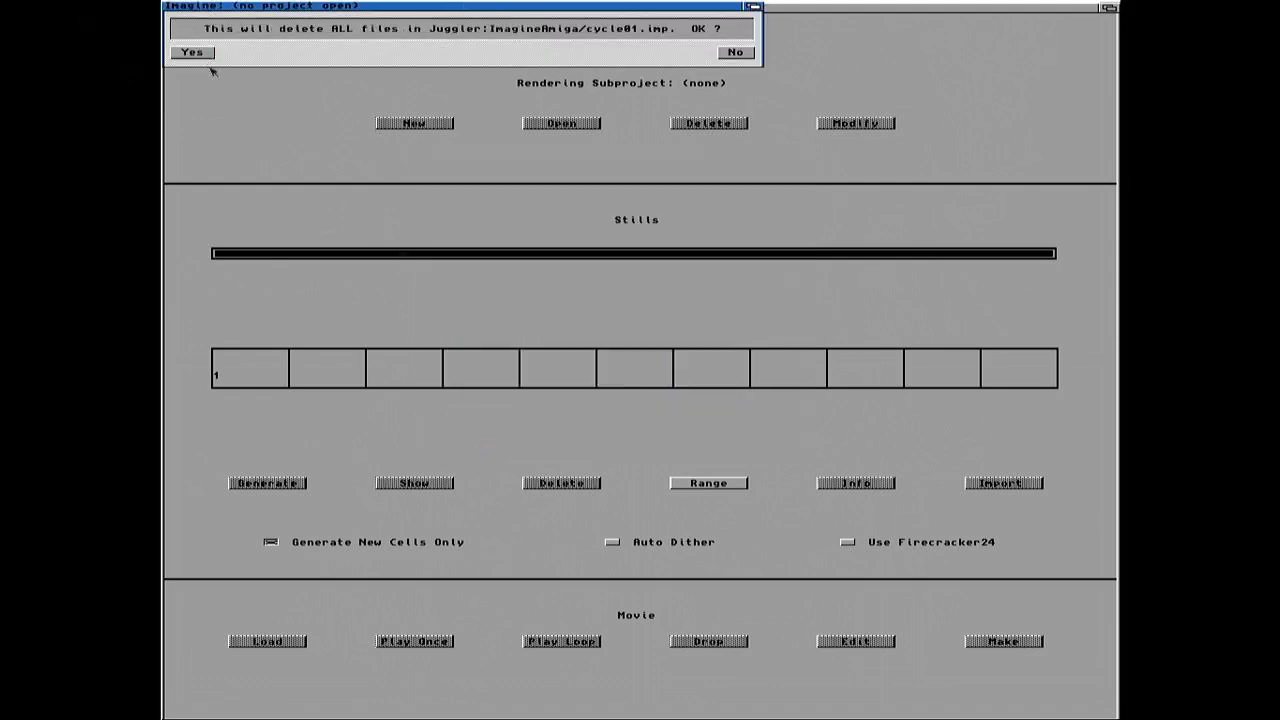
{"action": "left_click", "coordinate": [203, 53]}
Step: Open the Action editor and set the highest frame number to 10
{"action": "mouse_move", "coordinate": [200, 50]}
{"action": "right_mouse_down"}
{"action": "mouse_move", "coordinate": [195, 16]}
{"action": "mouse_move", "coordinate": [194, 49]}
{"action": "right_mouse_up"}
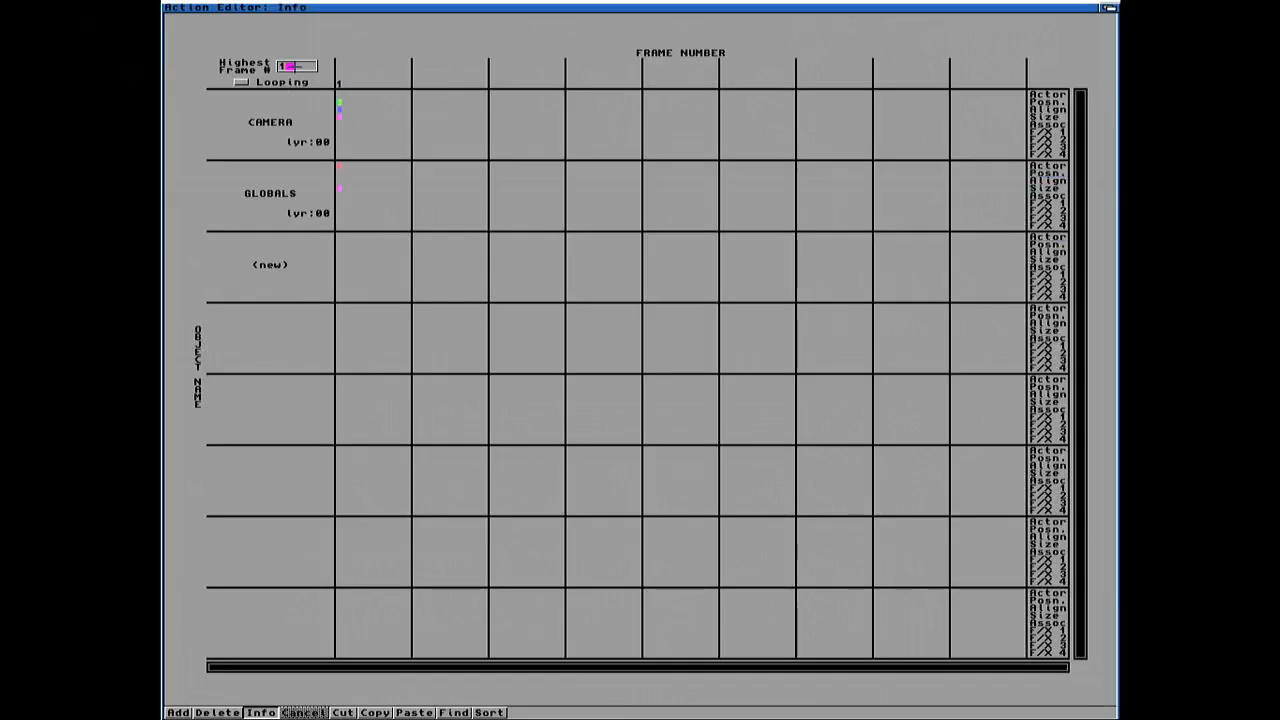
{"action": "type", "text": "0"}
{"action": "key", "text": "Return"}
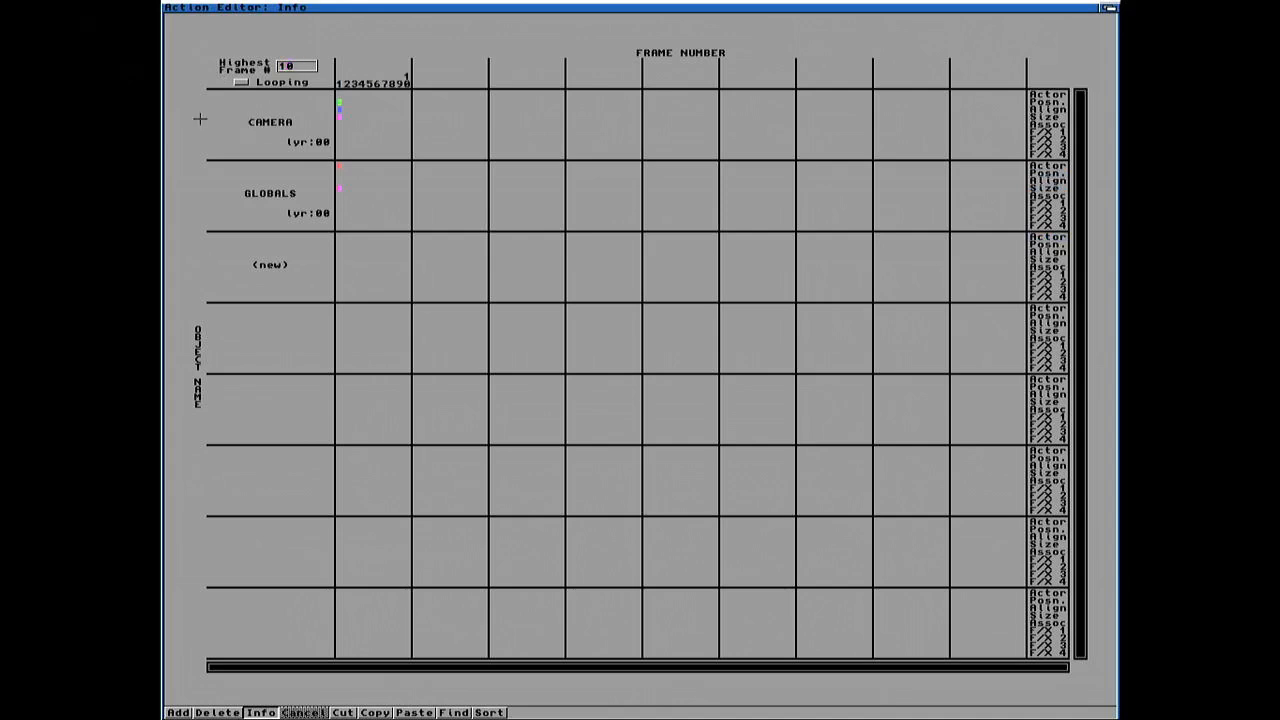
Step: Load the object robot3-cycle3.iob into the Stage editor on layer 0
{"action": "right_click_drag", "start_coordinate": [194, 5], "coordinate": [288, 16]}
{"action": "left_click", "coordinate": [566, 349]}
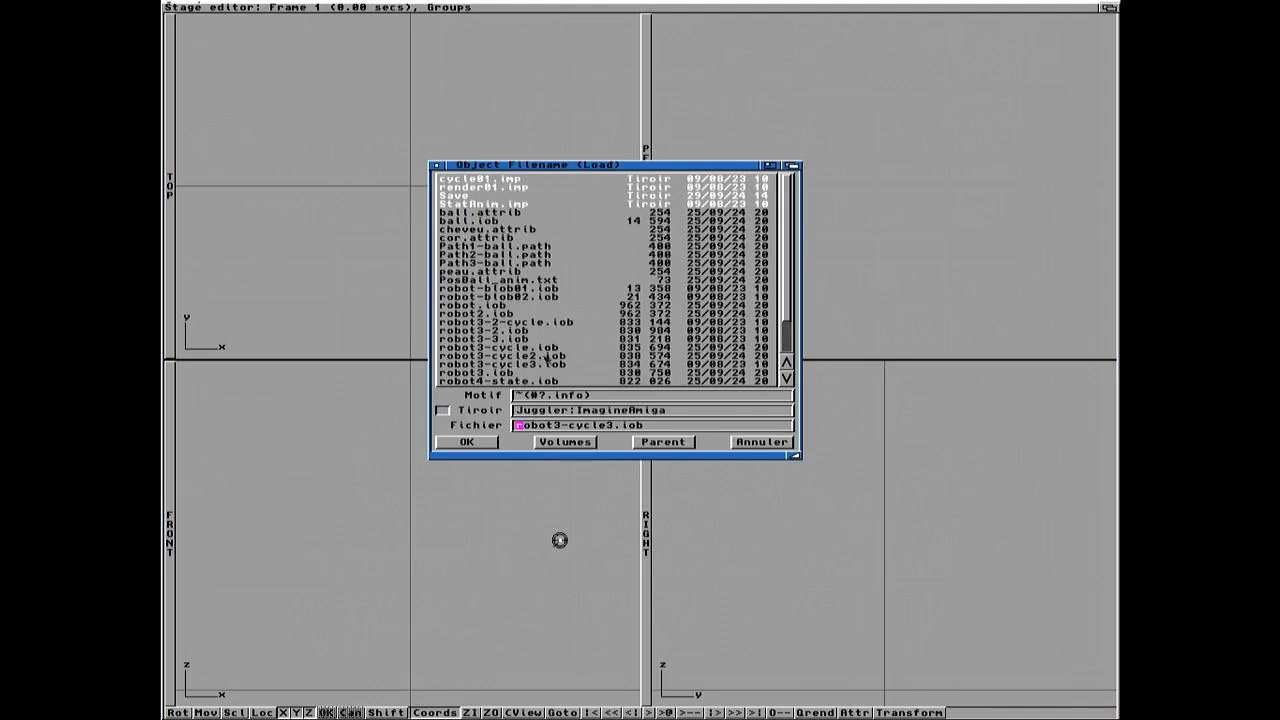
{"action": "double_click", "coordinate": [532, 372]}
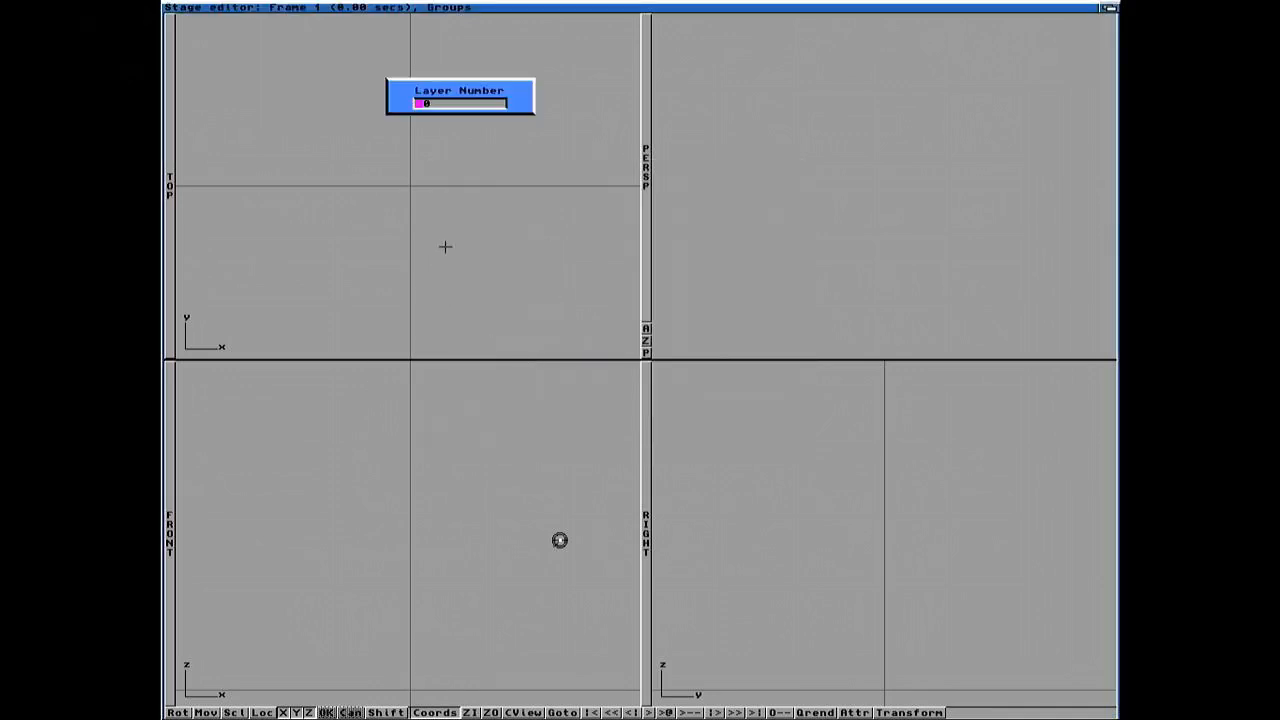
{"action": "key", "text": "Return"}
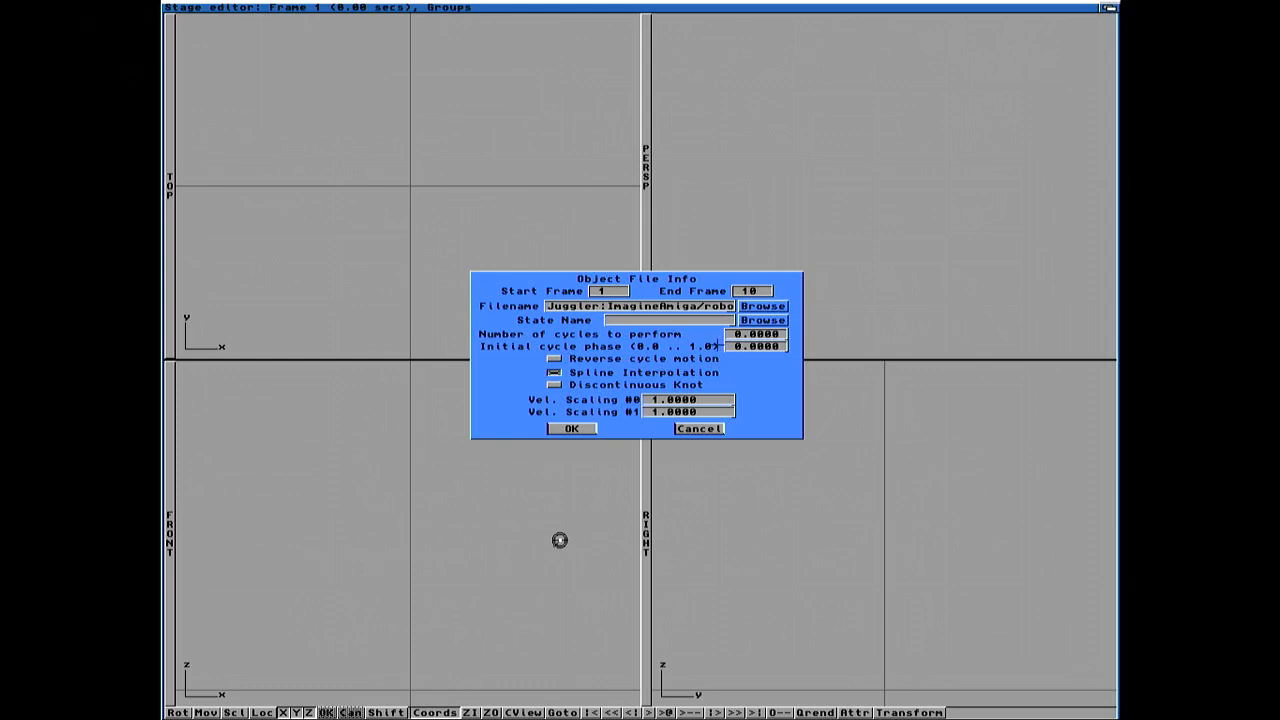
Step: Set the robot's number of cycles to perform to 1 in its object file info
{"action": "key", "text": "Delete"}
{"action": "type", "text": "1"}
{"action": "key", "text": "Return"}
{"action": "left_click", "coordinate": [570, 428]}
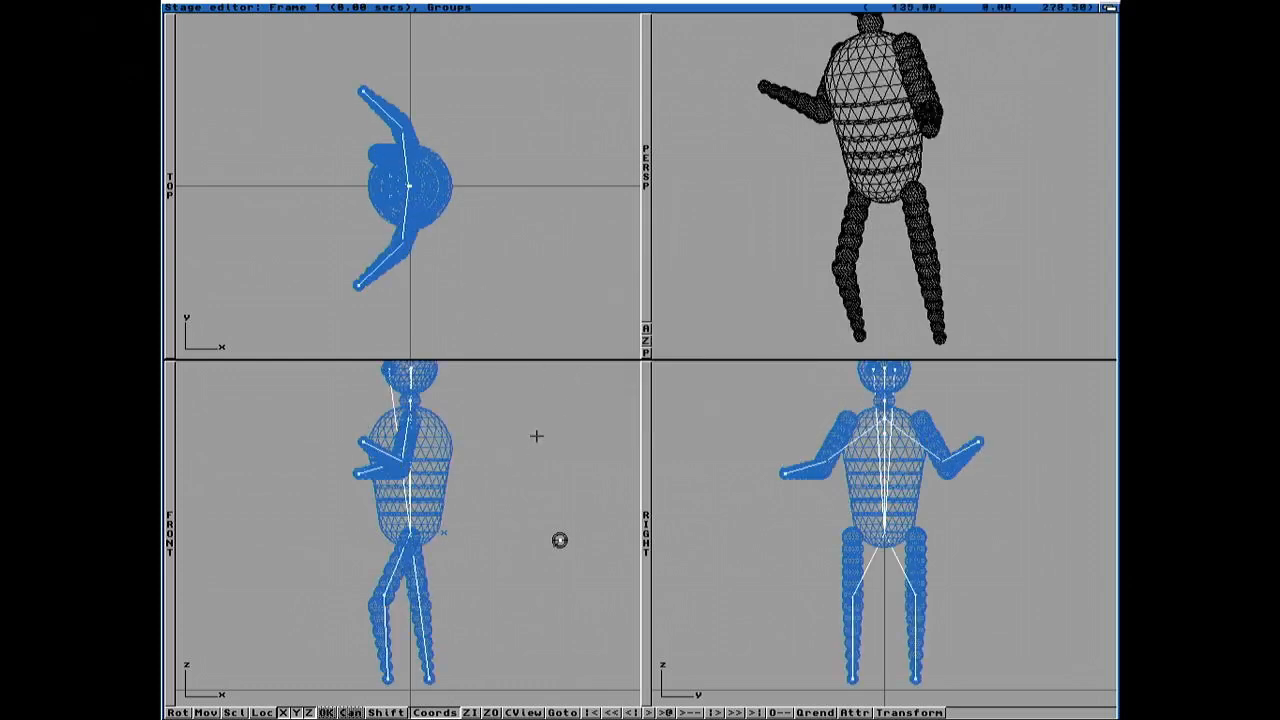
Step: Show the camera's view in the perspective window and move the camera slightly farther from the robot in the Top view
{"action": "key", "text": "super+o"}
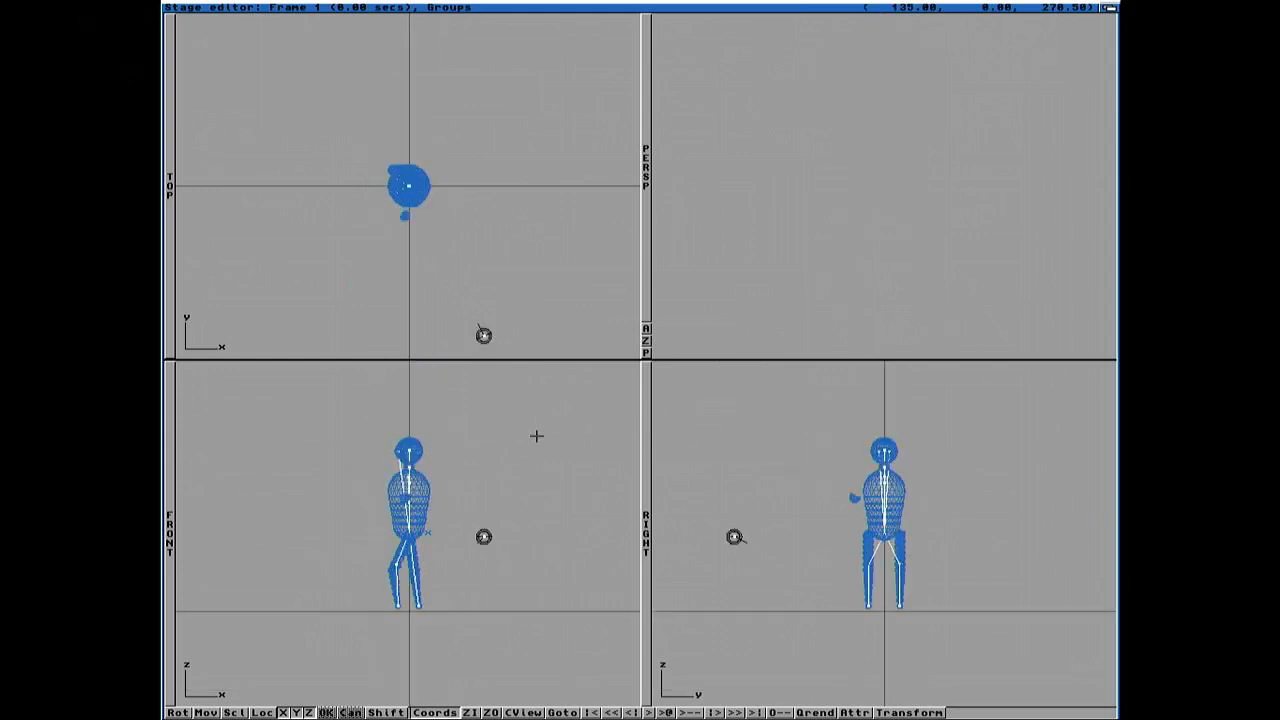
{"action": "key", "text": "super+o"}
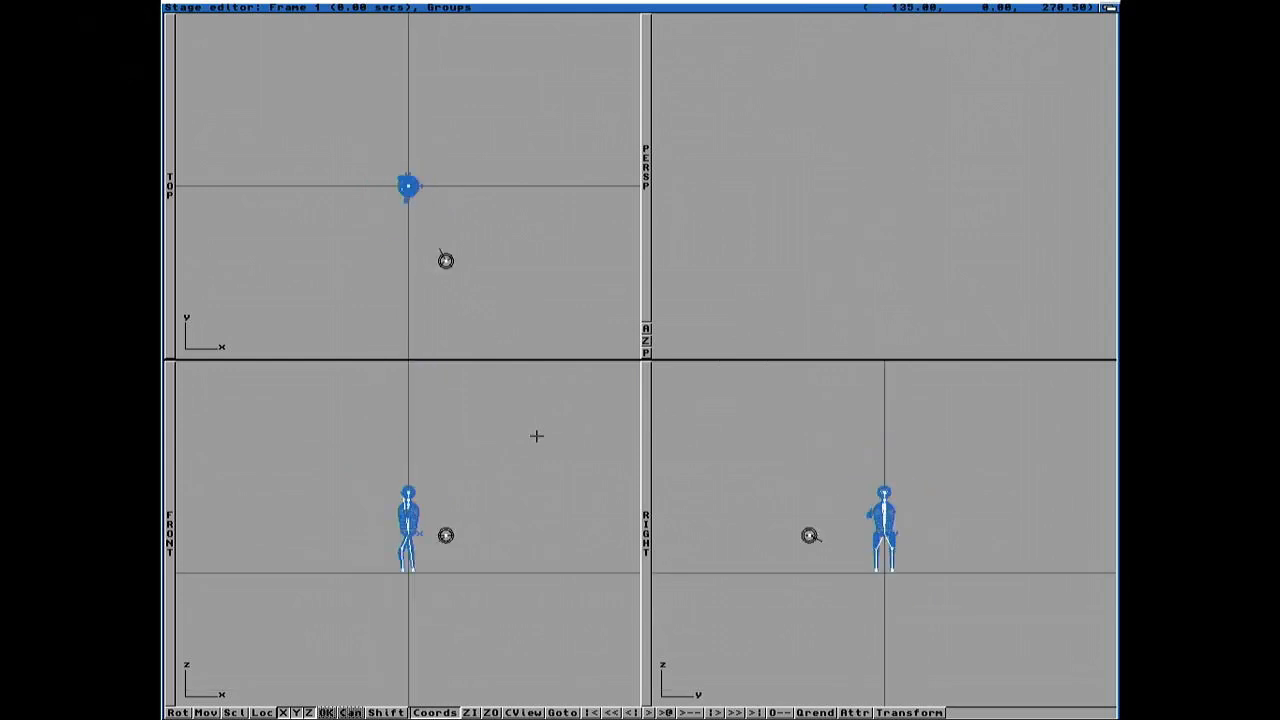
{"action": "key", "text": "super+o"}
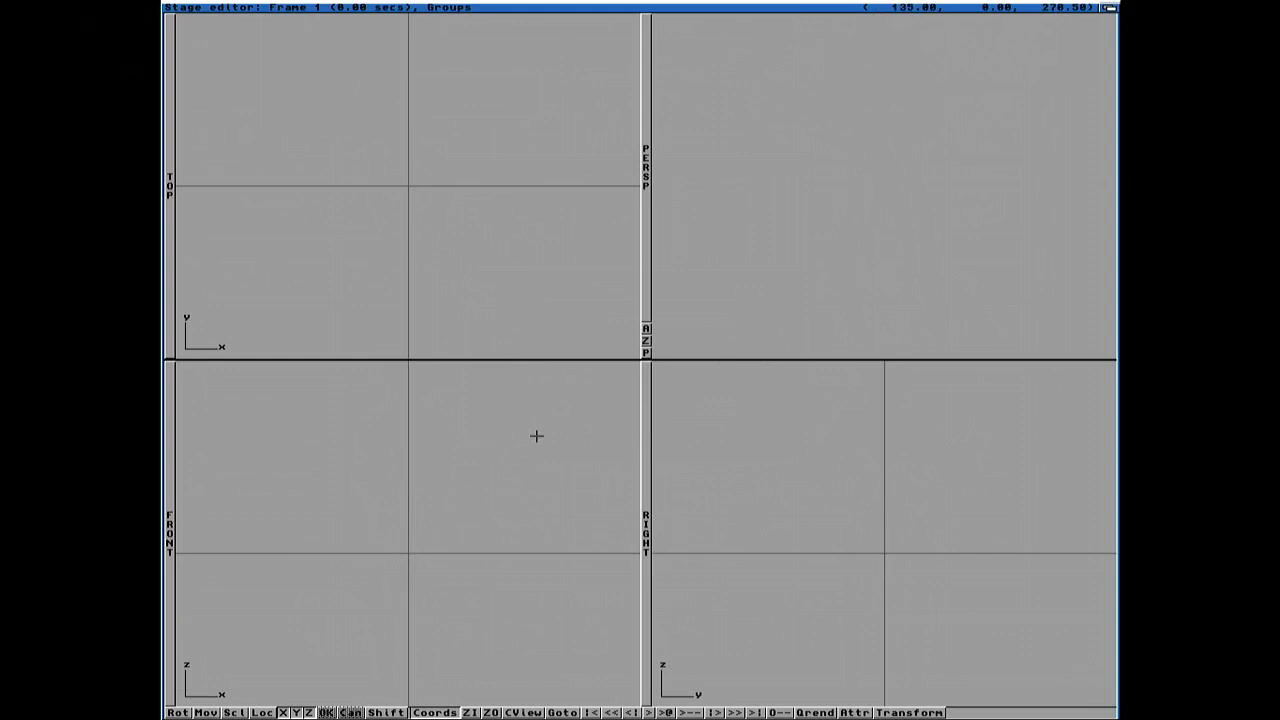
{"action": "left_click", "coordinate": [425, 226]}
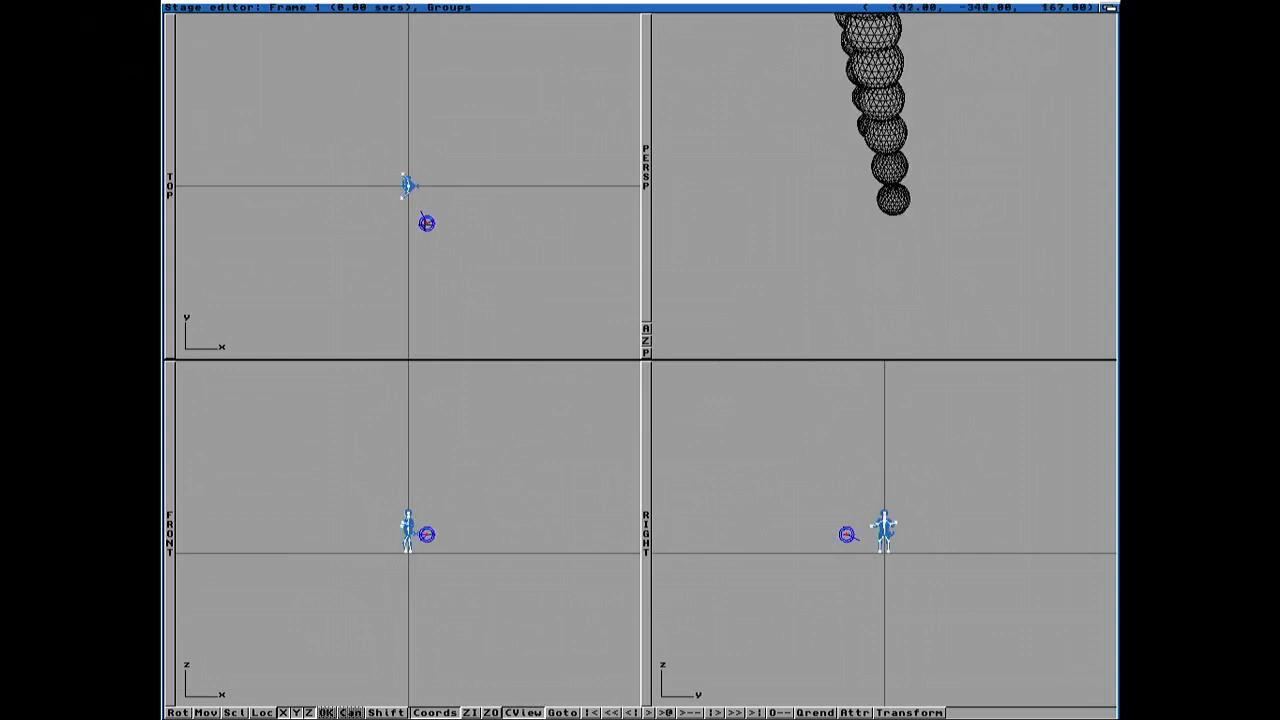
{"action": "key", "text": "m"}
{"action": "mouse_move", "coordinate": [426, 223]}
{"action": "left_mouse_down"}
{"action": "mouse_move", "coordinate": [354, 240]}
{"action": "mouse_move", "coordinate": [434, 227]}
{"action": "left_mouse_up"}
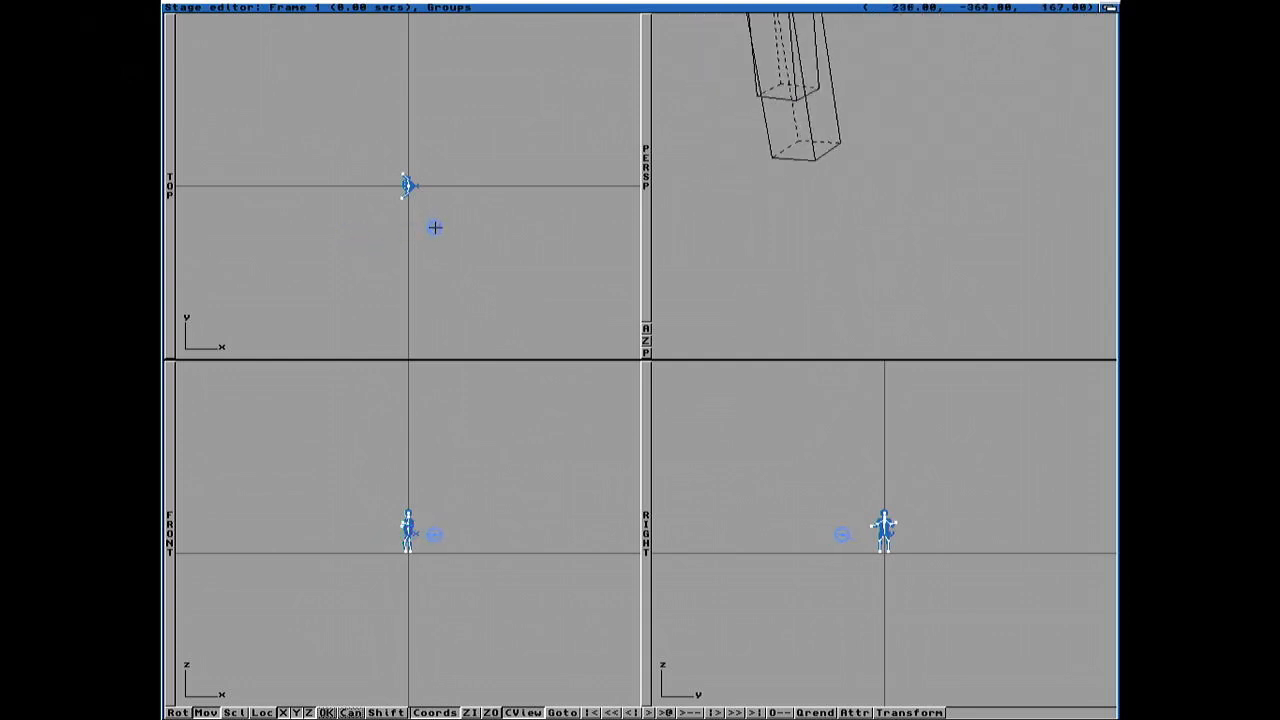
Step: Place a new axis at chest height inside the robot's torso and name it TRACK
{"action": "right_click_drag", "start_coordinate": [316, 7], "coordinate": [403, 24]}
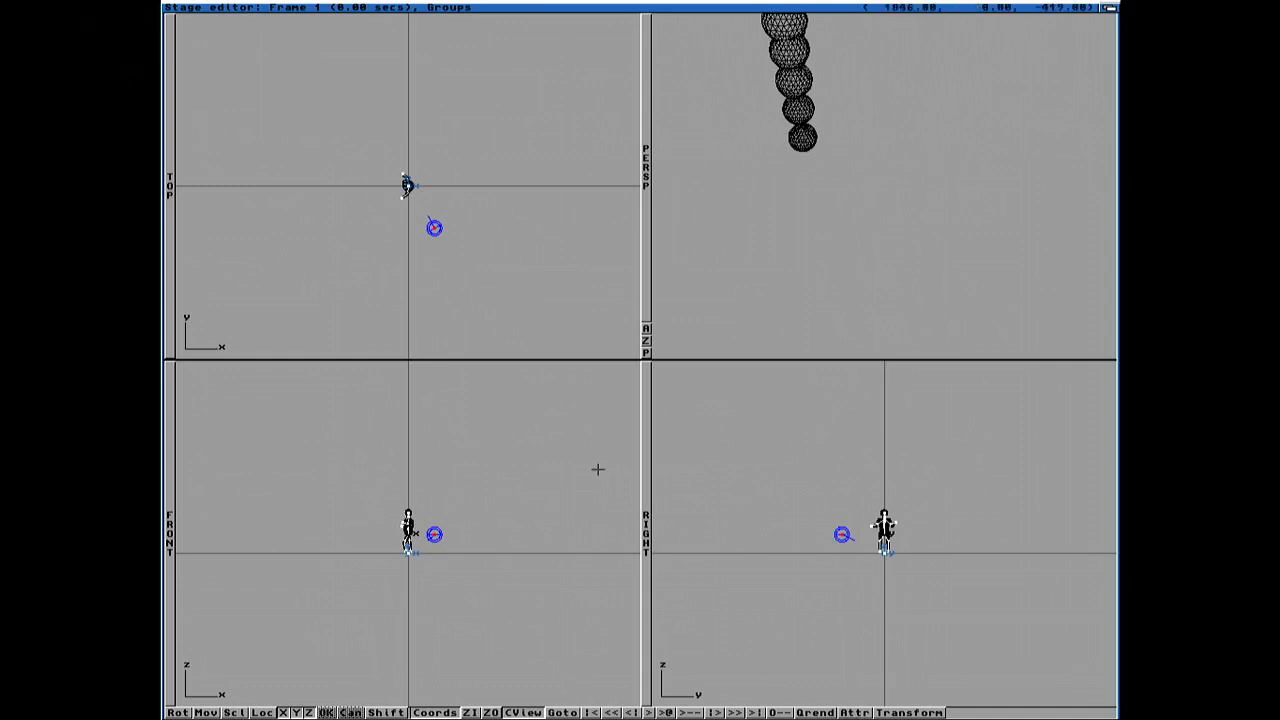
{"action": "left_click", "coordinate": [470, 713]}
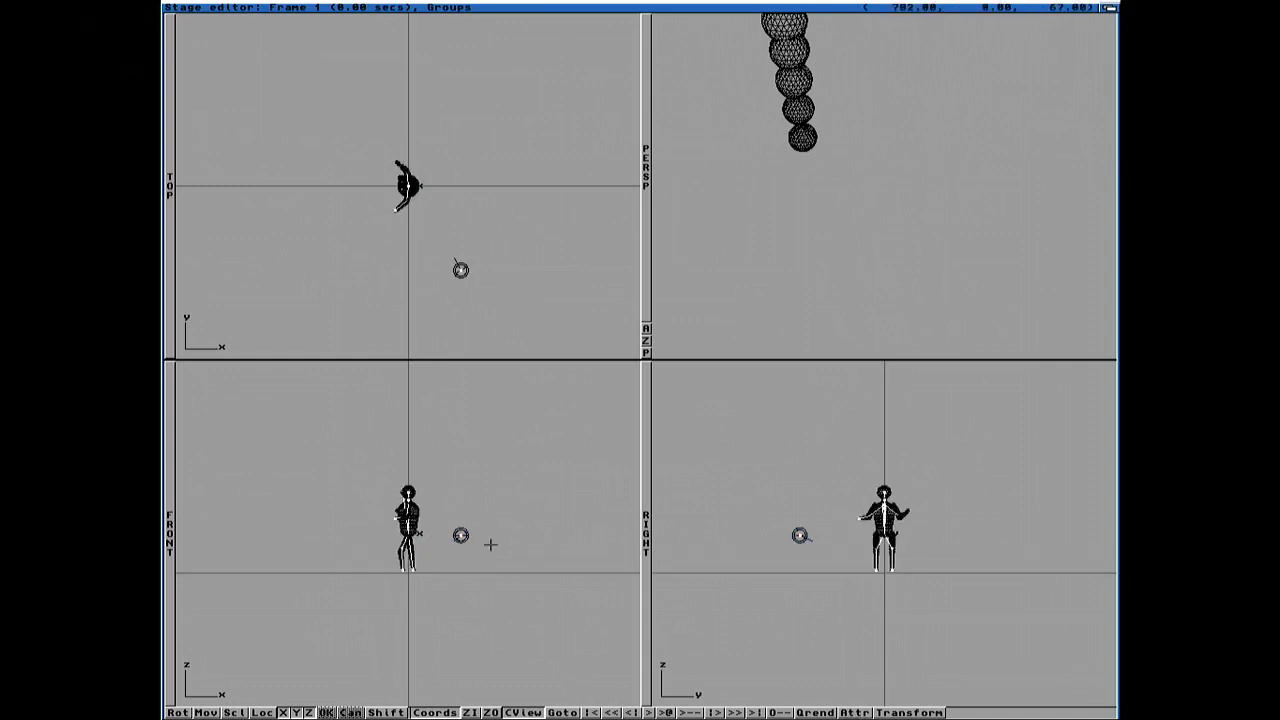
{"action": "key", "text": "super+i"}
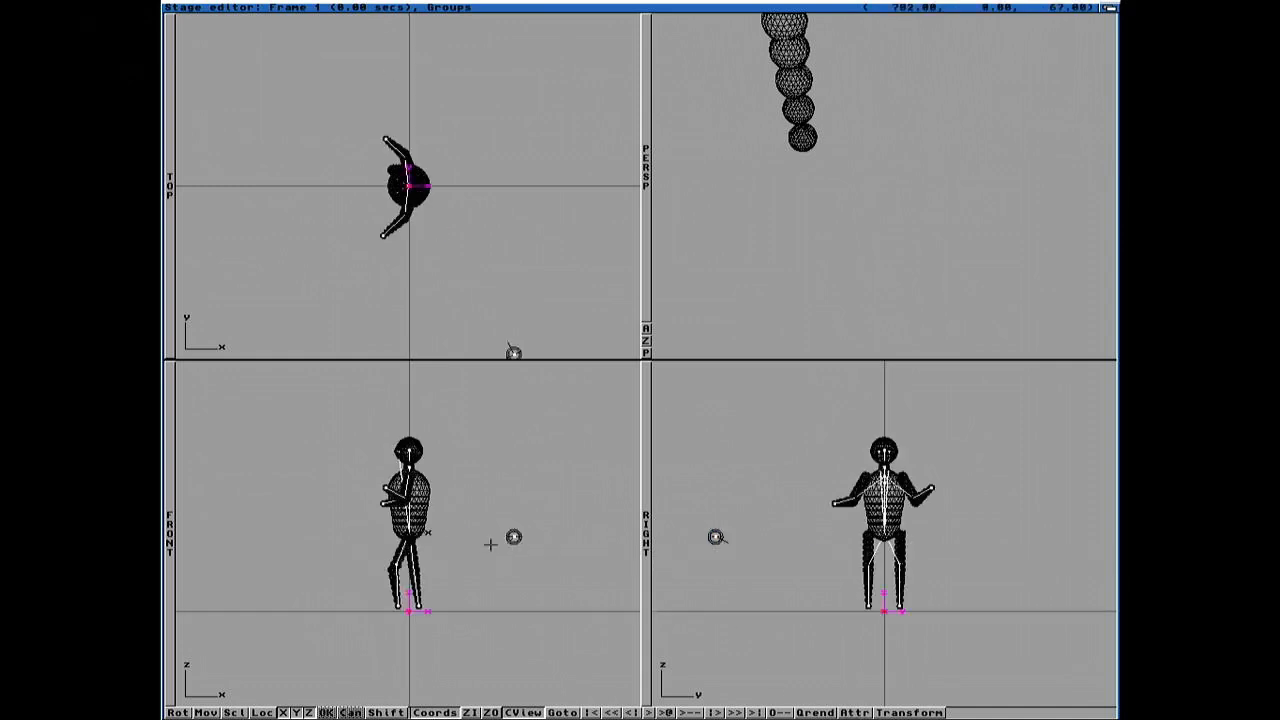
{"action": "key", "text": "super+i"}
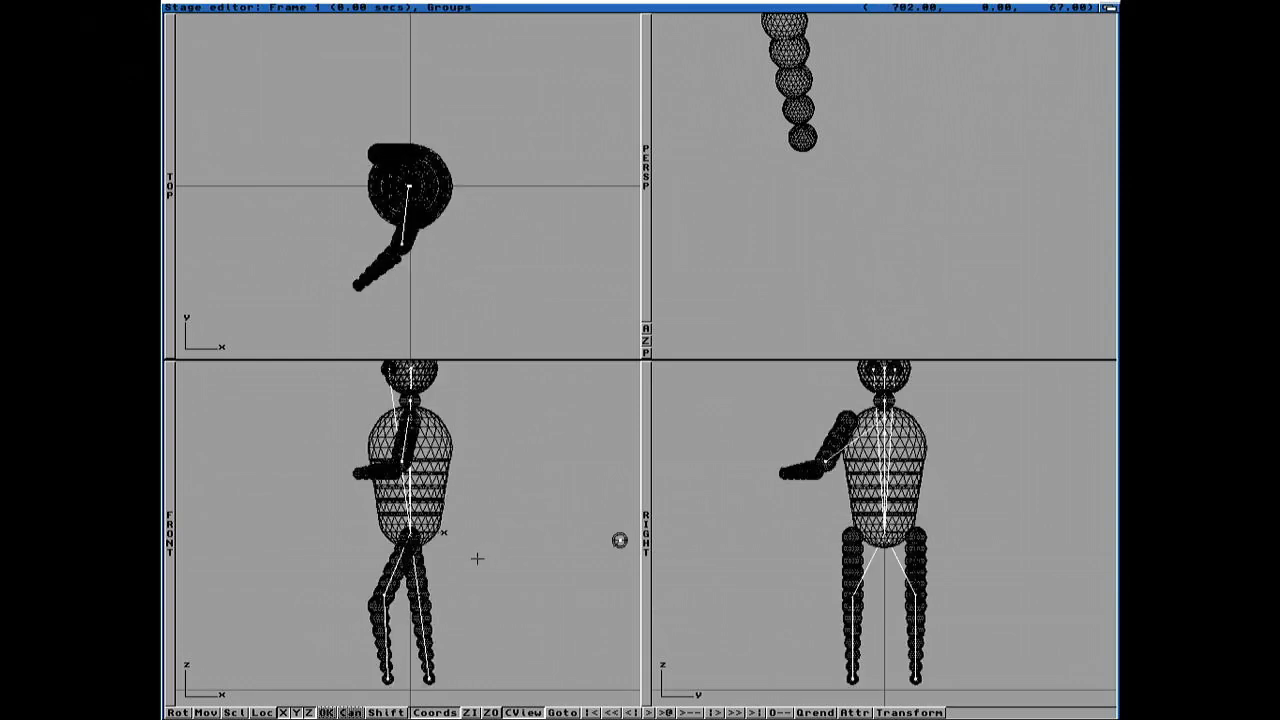
{"action": "key", "text": "m"}
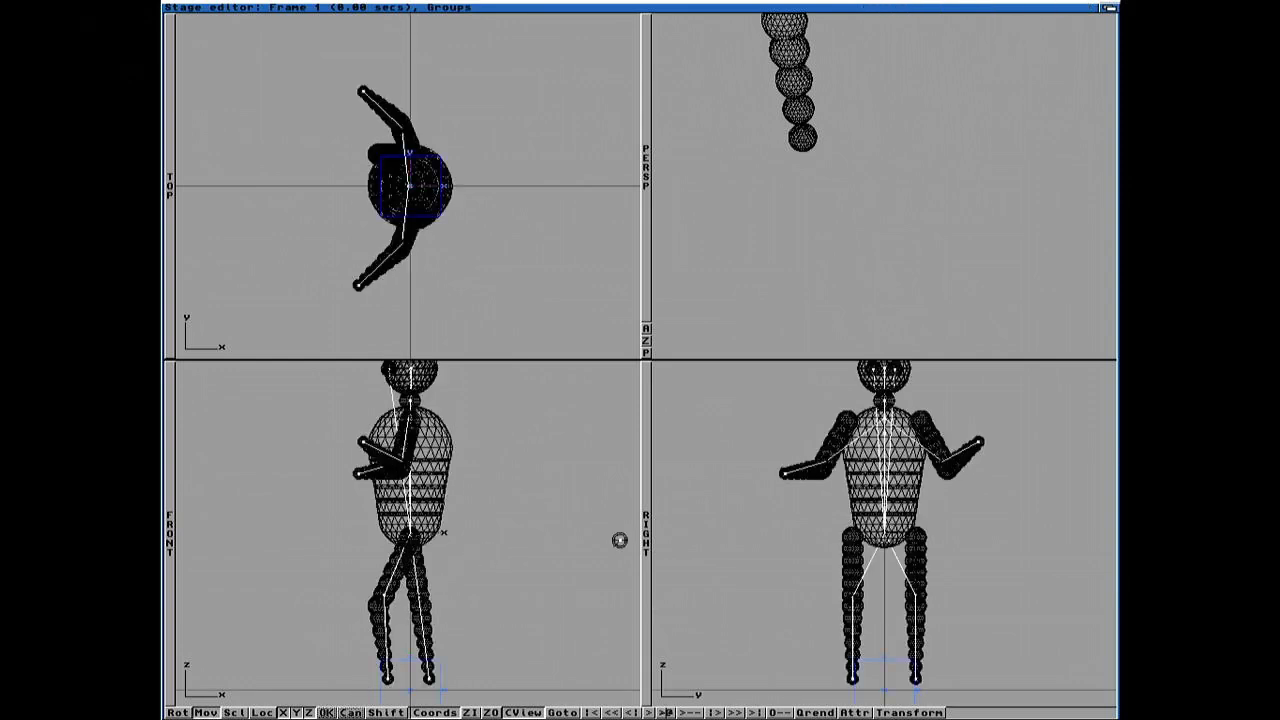
{"action": "left_click_drag", "start_coordinate": [899, 541], "coordinate": [885, 459]}
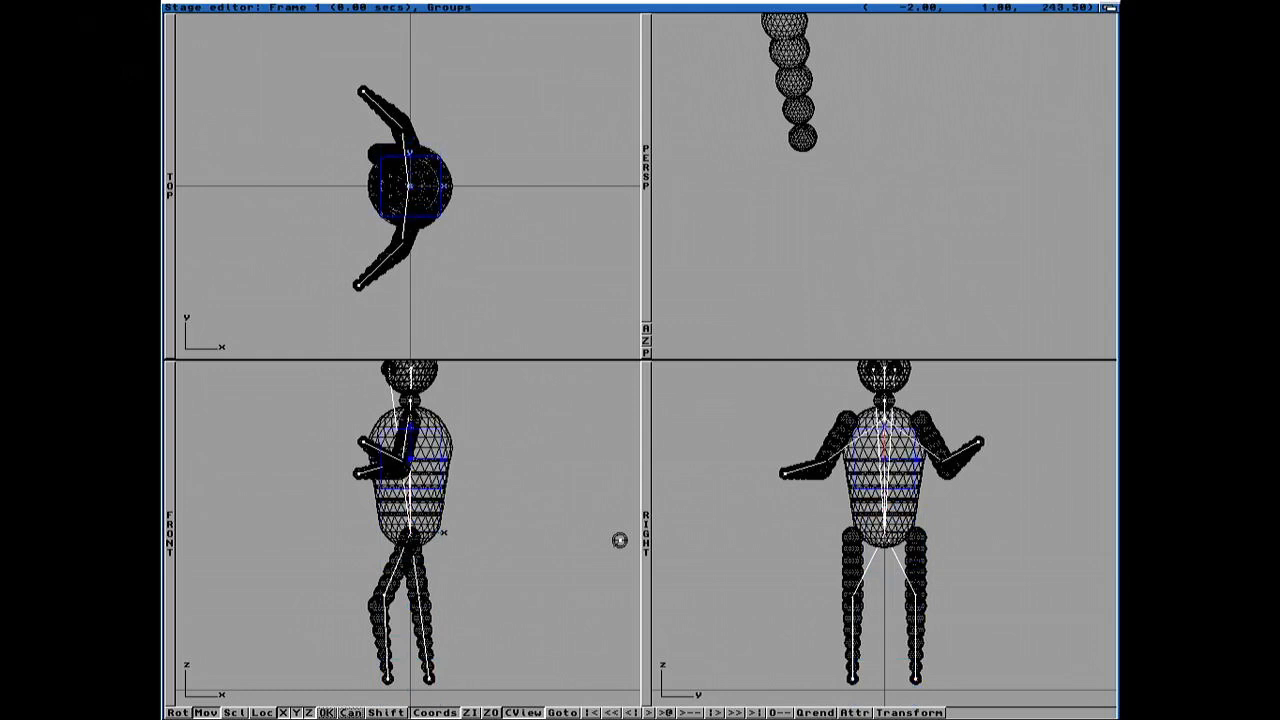
{"action": "key", "text": "space"}
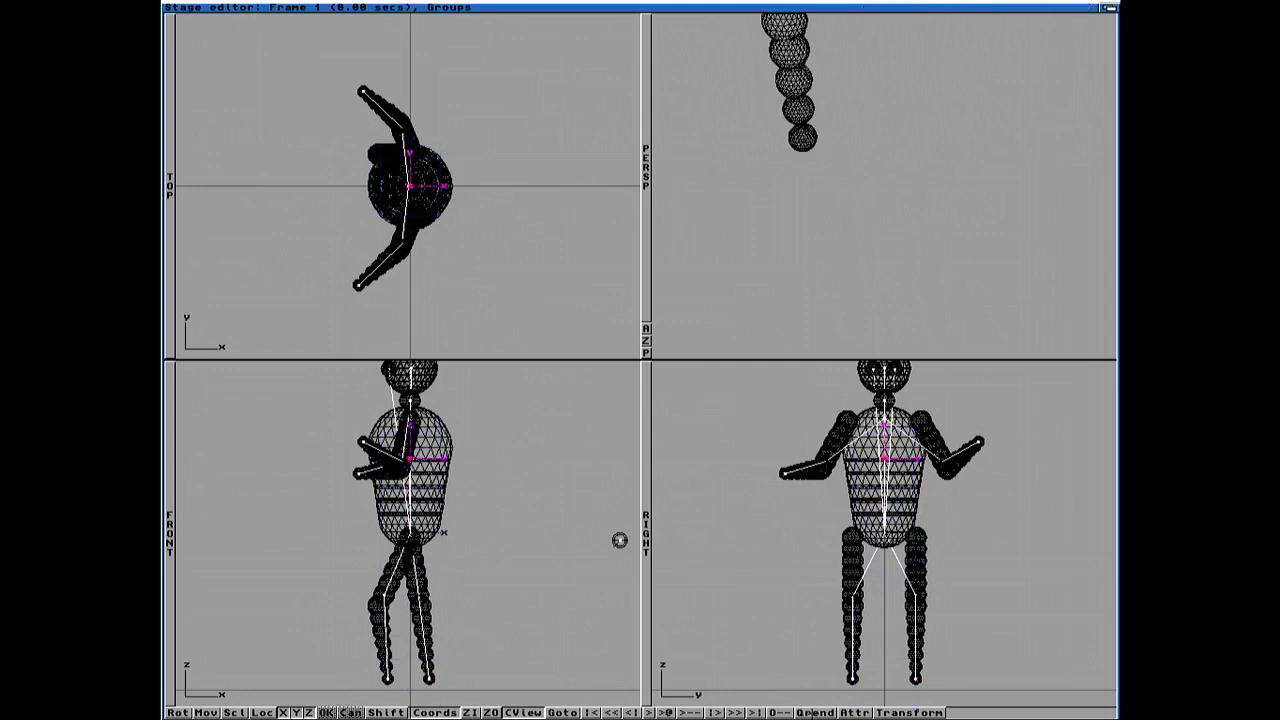
{"action": "left_click", "coordinate": [852, 712]}
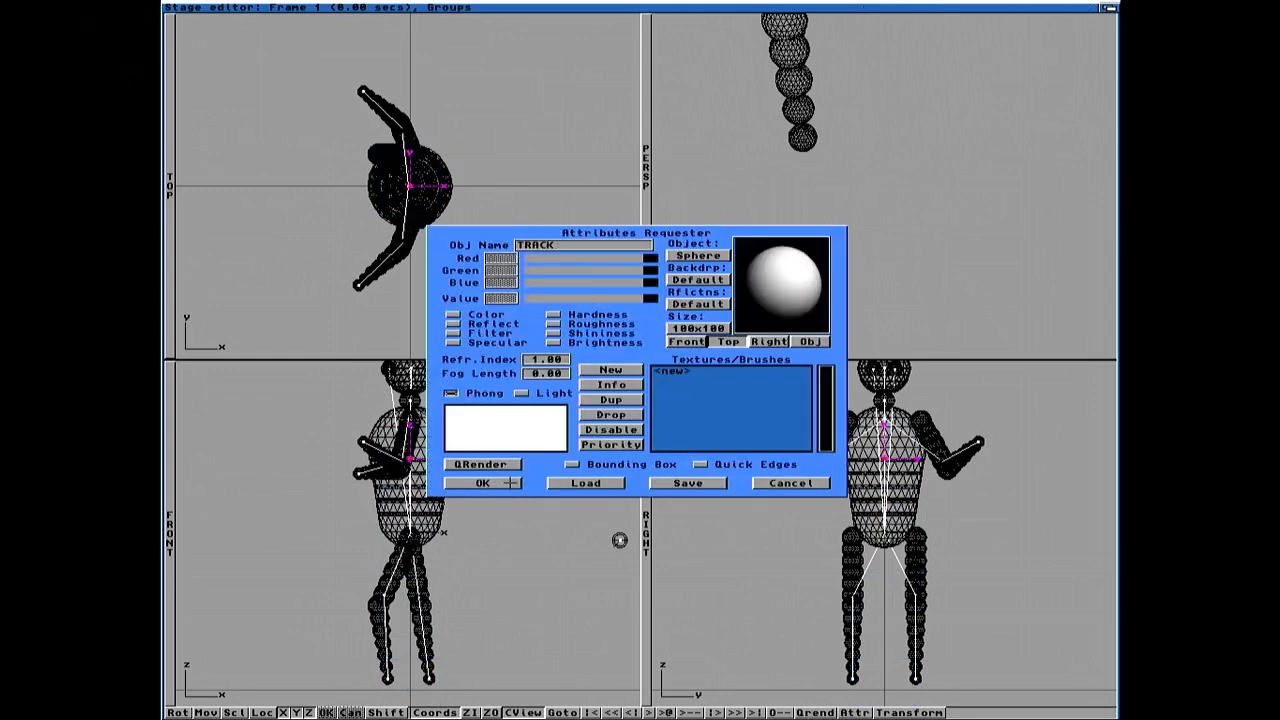
{"action": "left_click", "coordinate": [511, 483]}
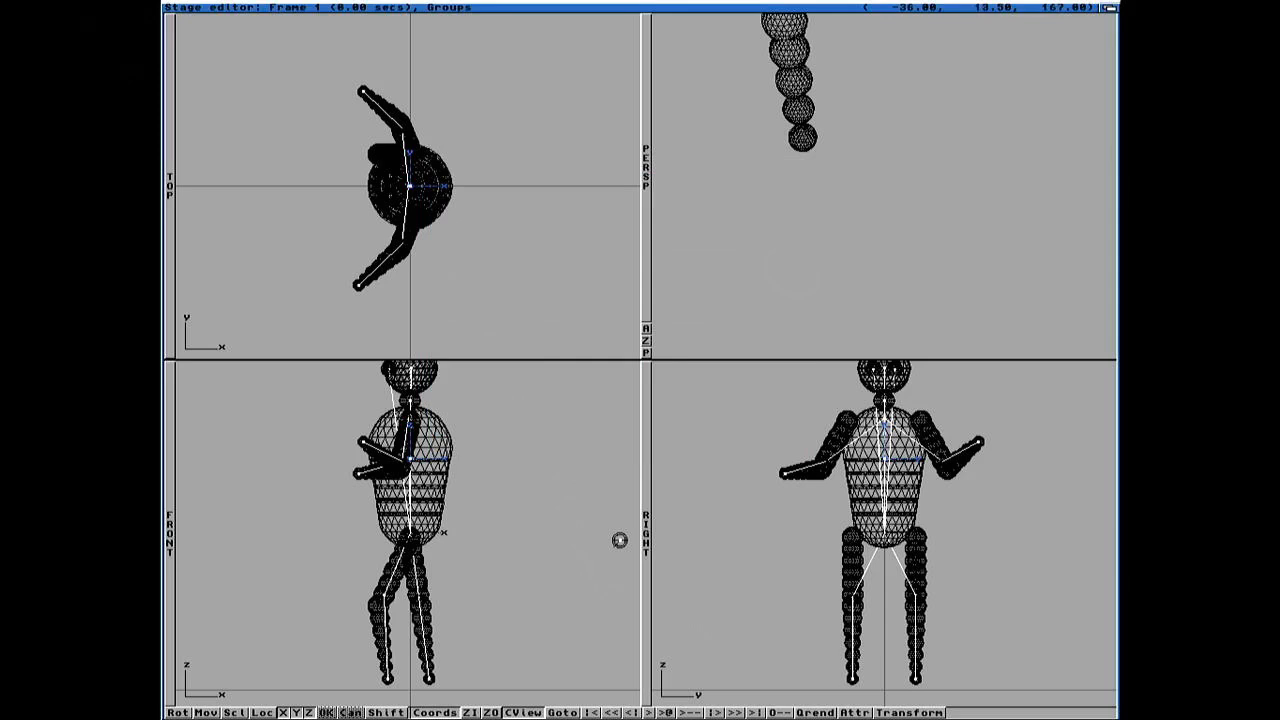
Step: Make the camera track the TRACK object
{"action": "key", "text": "super+o"}
{"action": "key", "text": "super+o"}
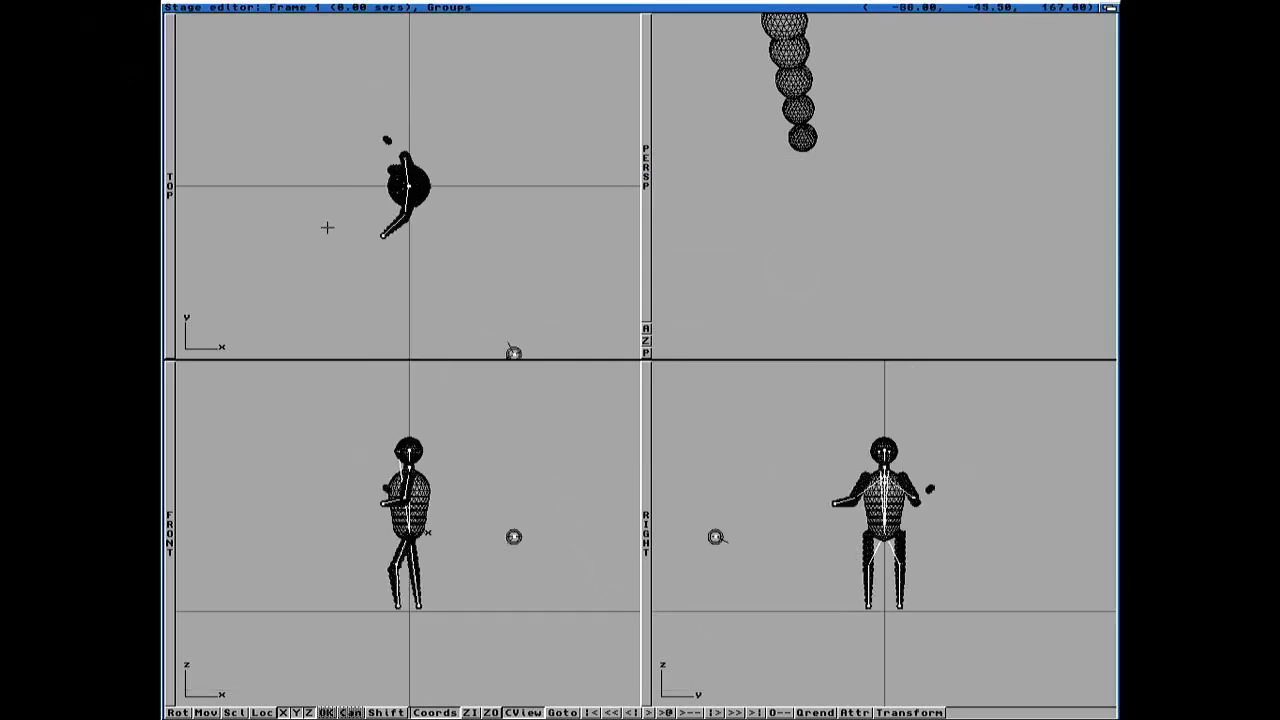
{"action": "key", "text": "super+o"}
{"action": "mouse_move", "coordinate": [290, 6]}
{"action": "right_mouse_down"}
{"action": "mouse_move", "coordinate": [312, 49]}
{"action": "mouse_move", "coordinate": [316, 112]}
{"action": "right_mouse_up"}
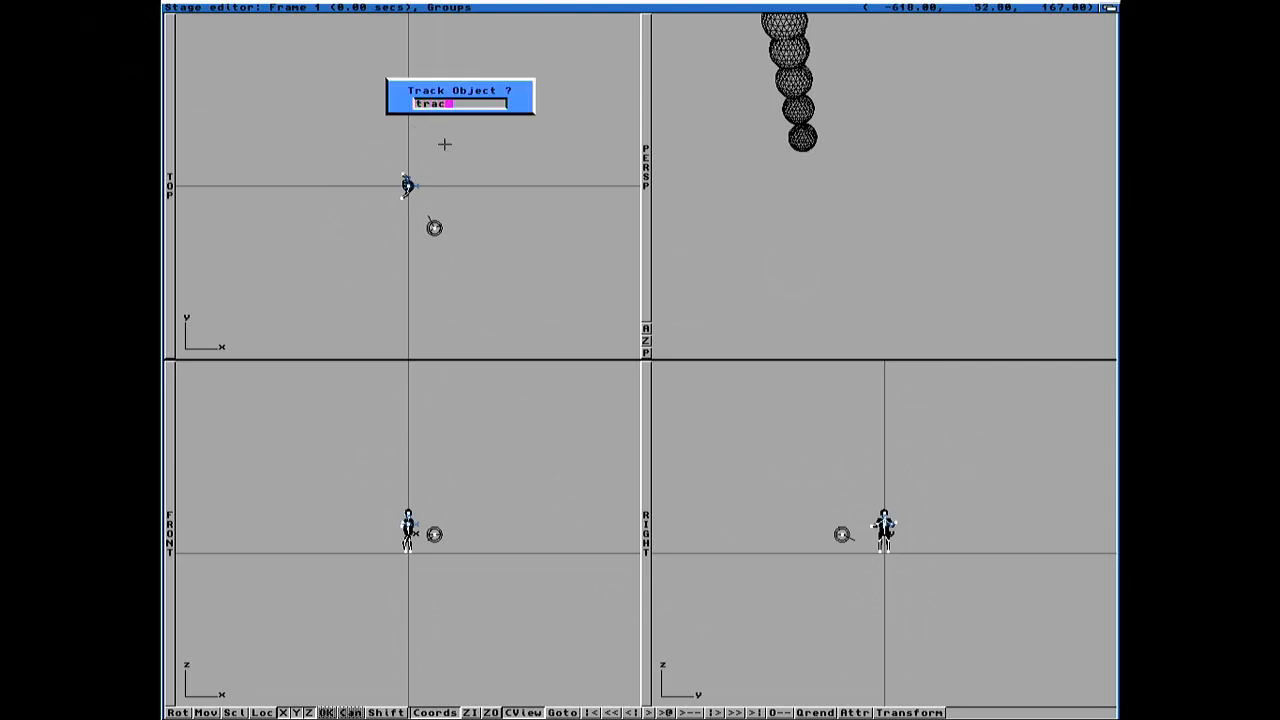
{"action": "key", "text": "Return"}
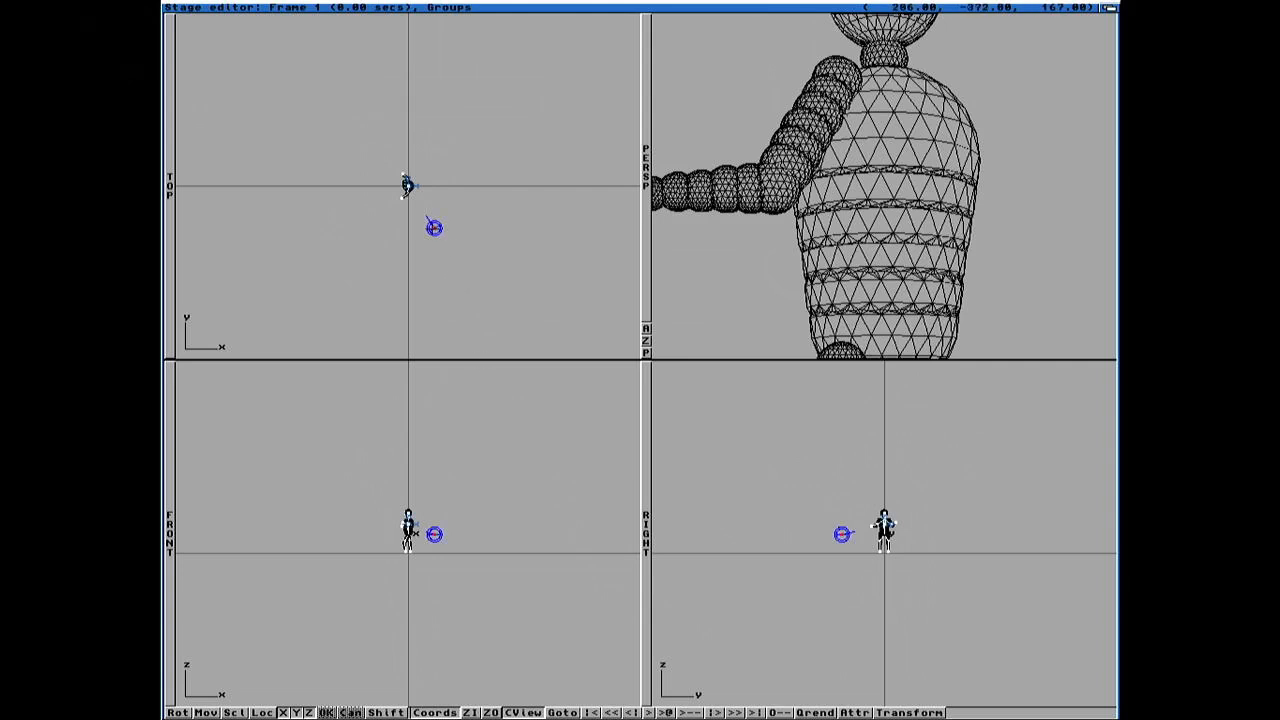
Step: Move the camera farther out in front of the robot, at about upper-chest height, to frame the figure
{"action": "key", "text": "m"}
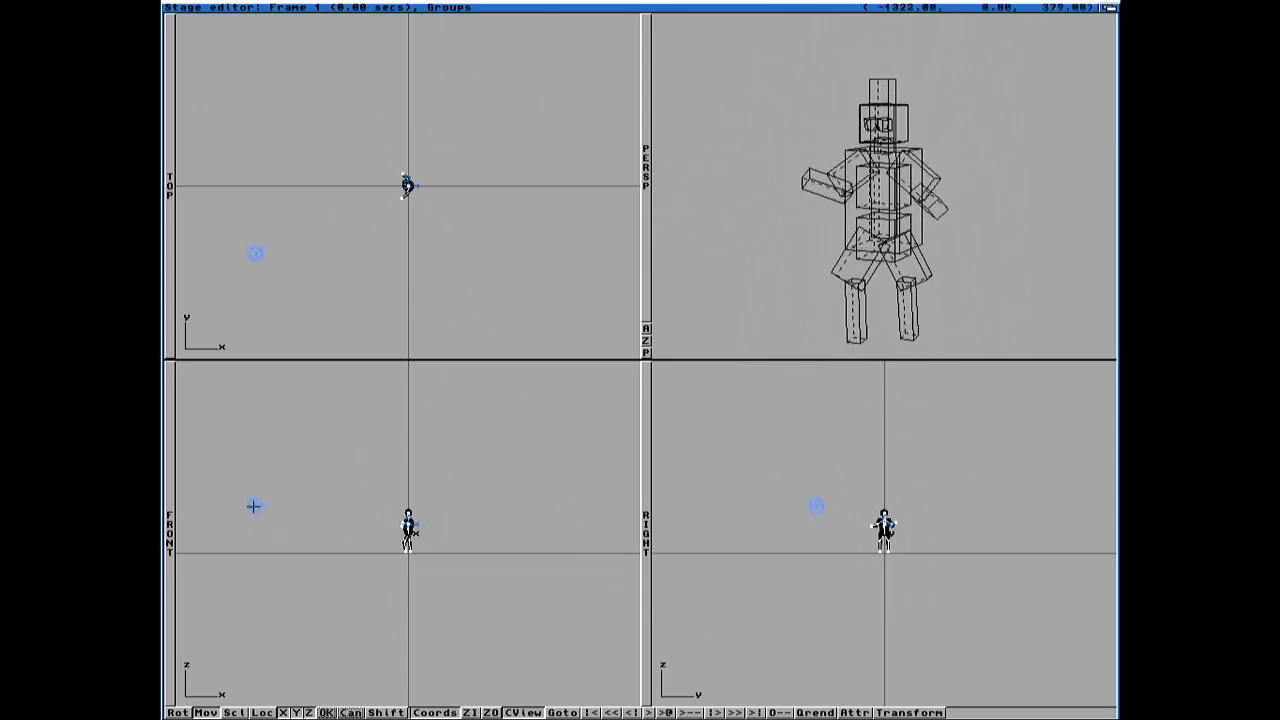
{"action": "left_click", "coordinate": [254, 500]}
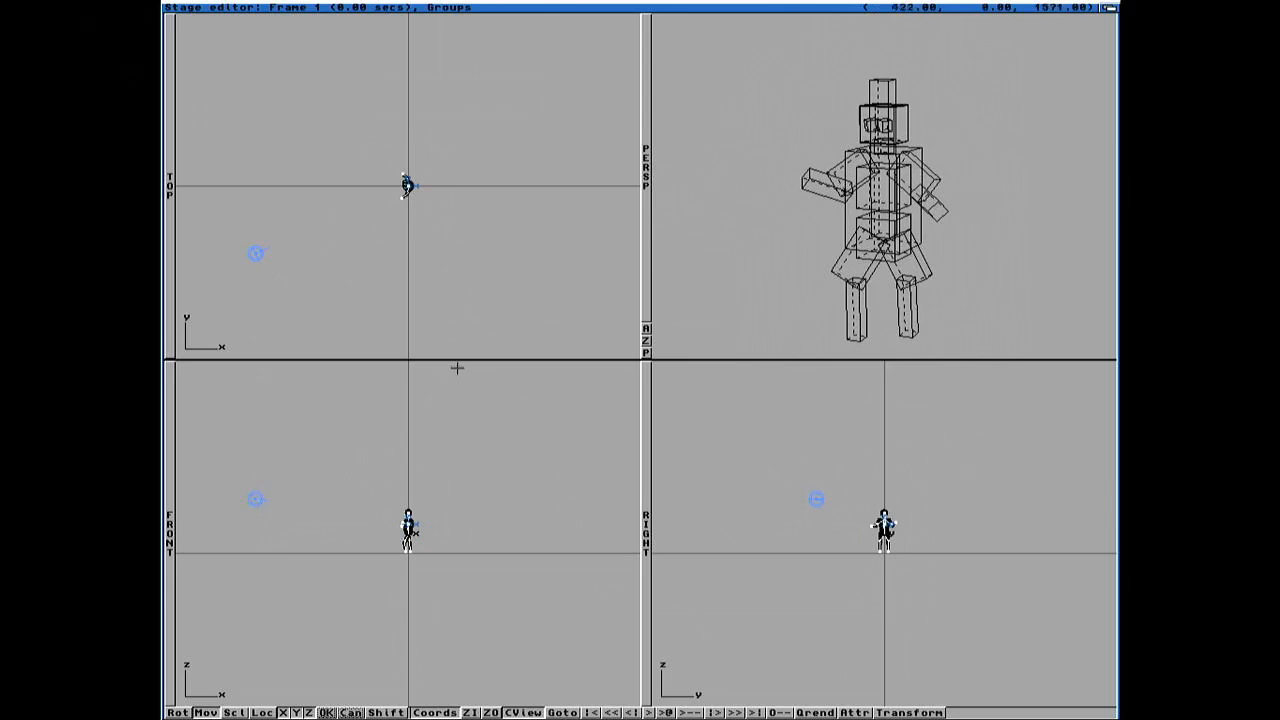
{"action": "left_click_drag", "start_coordinate": [257, 254], "coordinate": [274, 245]}
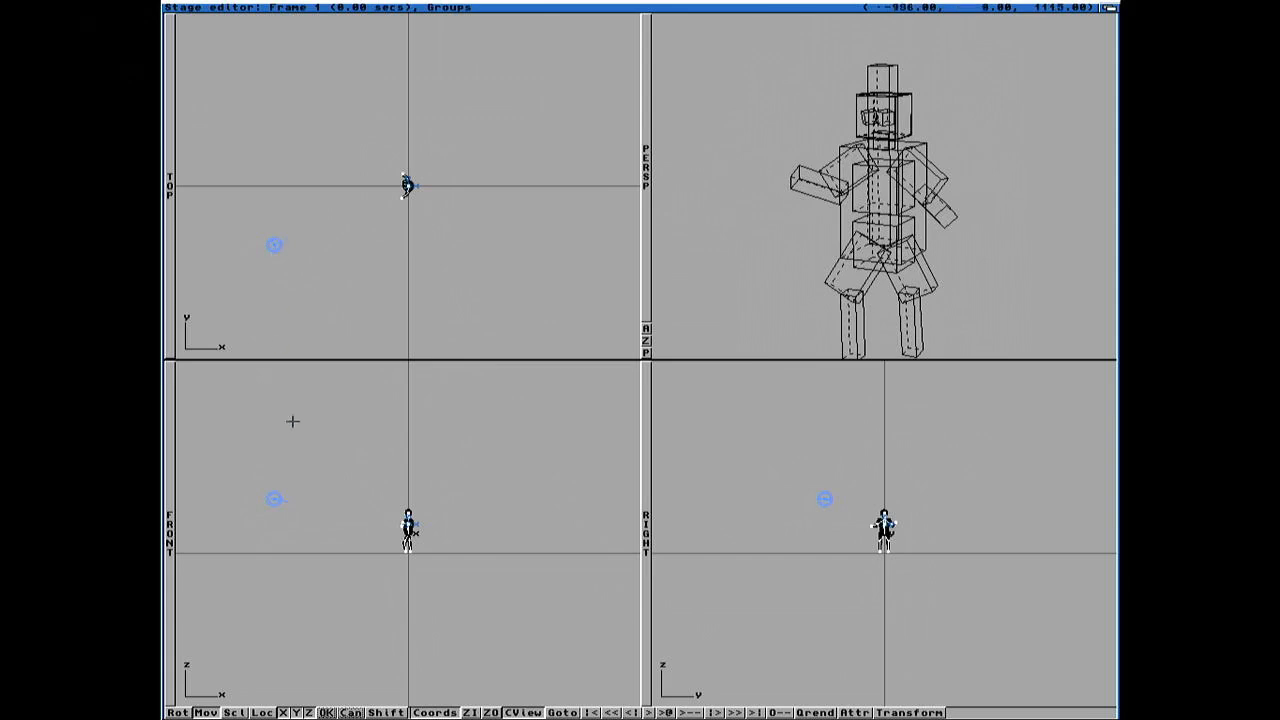
{"action": "left_click_drag", "start_coordinate": [274, 500], "coordinate": [276, 519]}
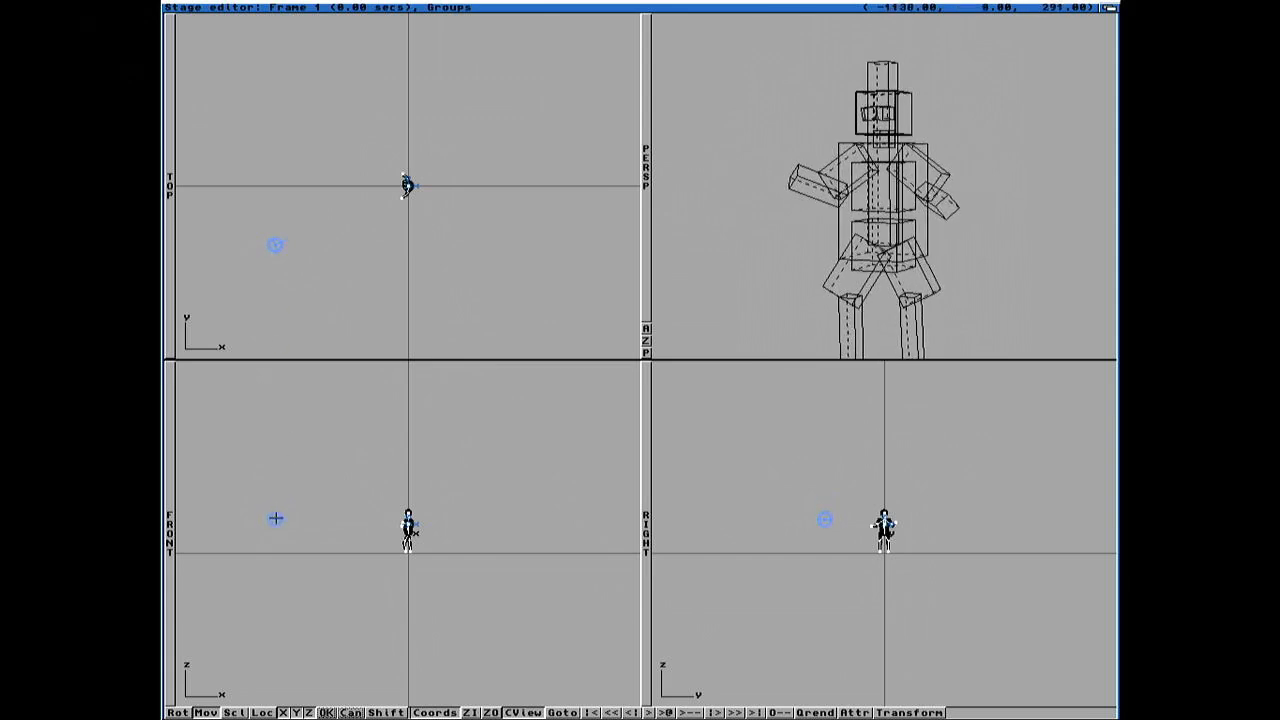
{"action": "key", "text": "space"}
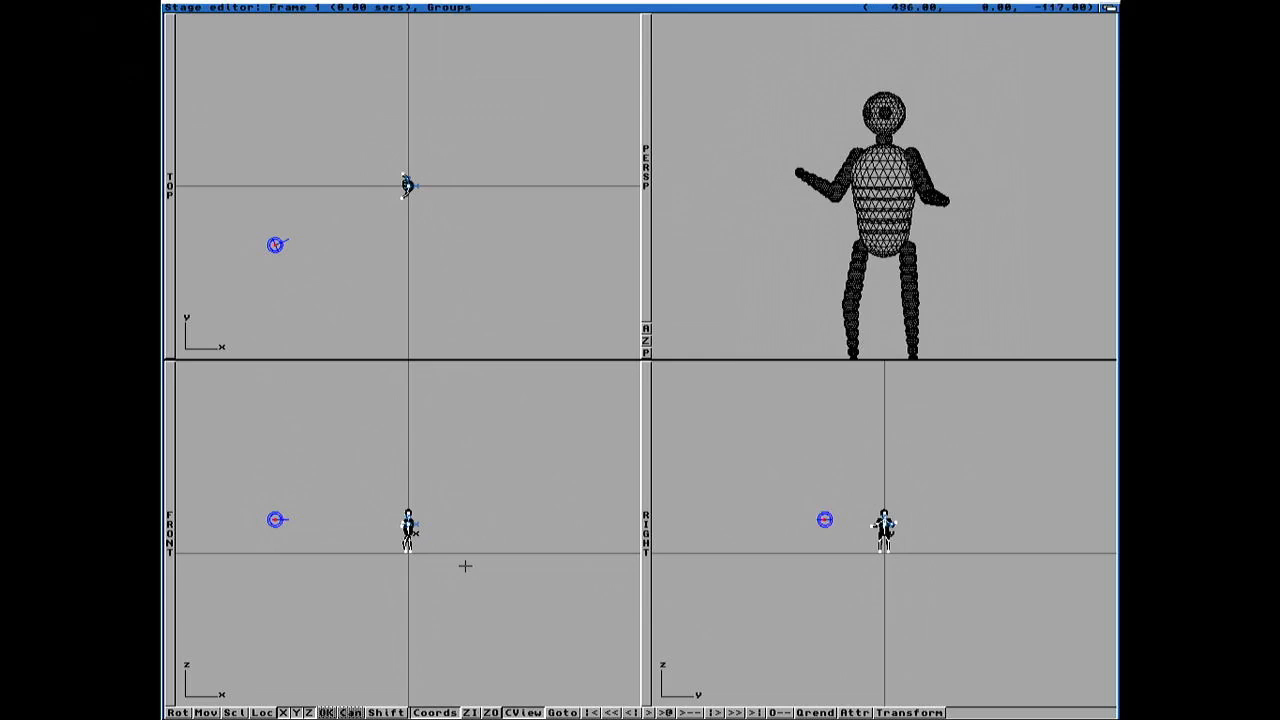
Step: Lower the TRACK axis slightly inside the robot's torso and make the camera track TRACK again
{"action": "key", "text": "super+f"}
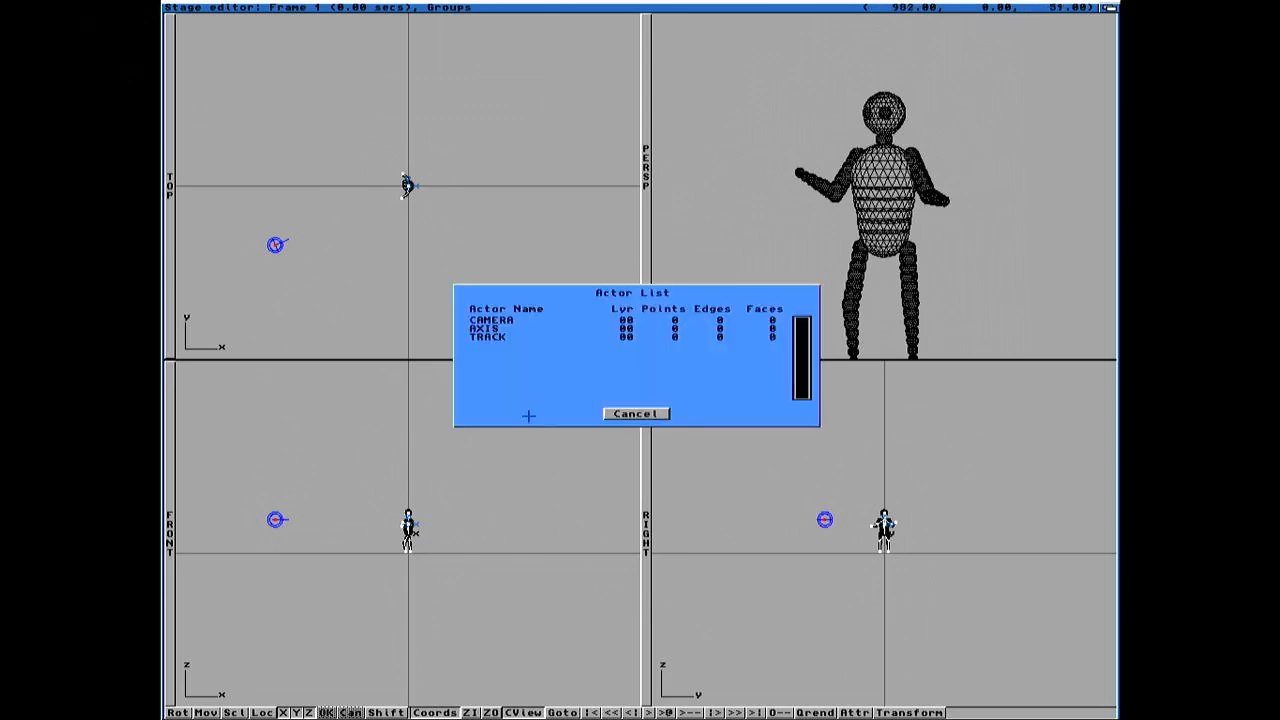
{"action": "left_click", "coordinate": [490, 337]}
{"action": "right_click_drag", "start_coordinate": [471, 71], "coordinate": [405, 43]}
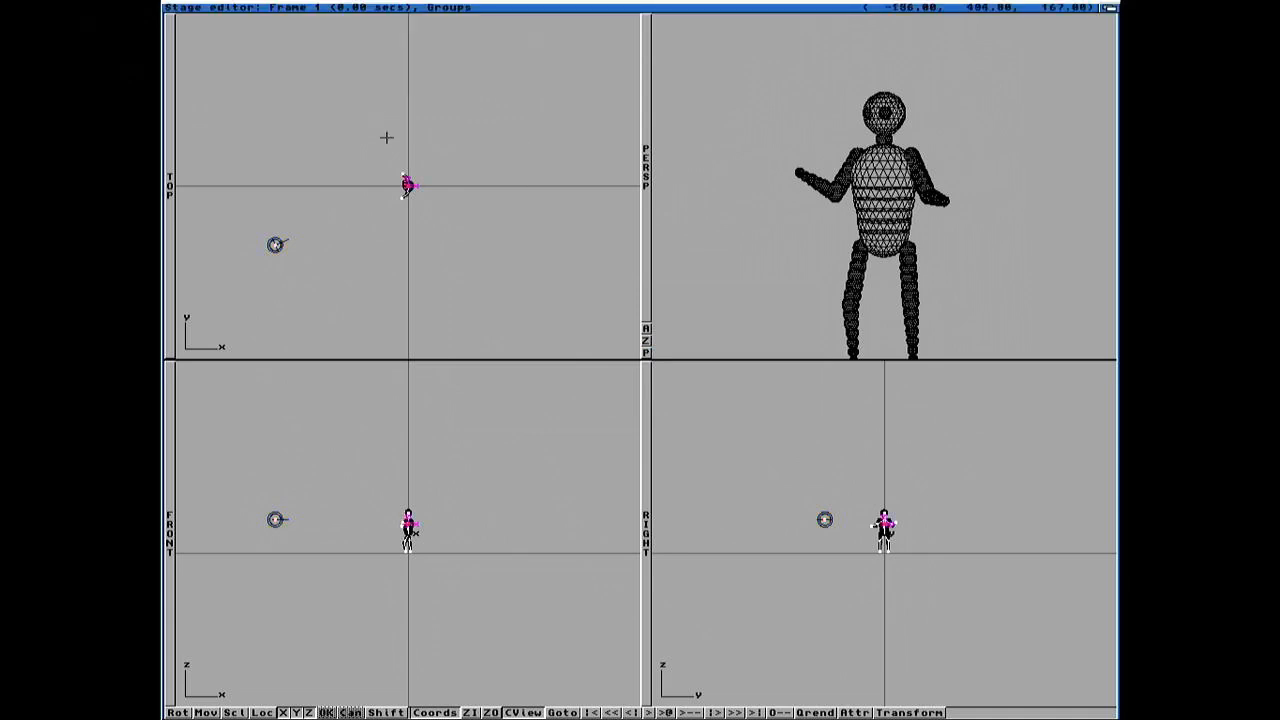
{"action": "key", "text": "m"}
{"action": "left_click", "coordinate": [171, 458]}
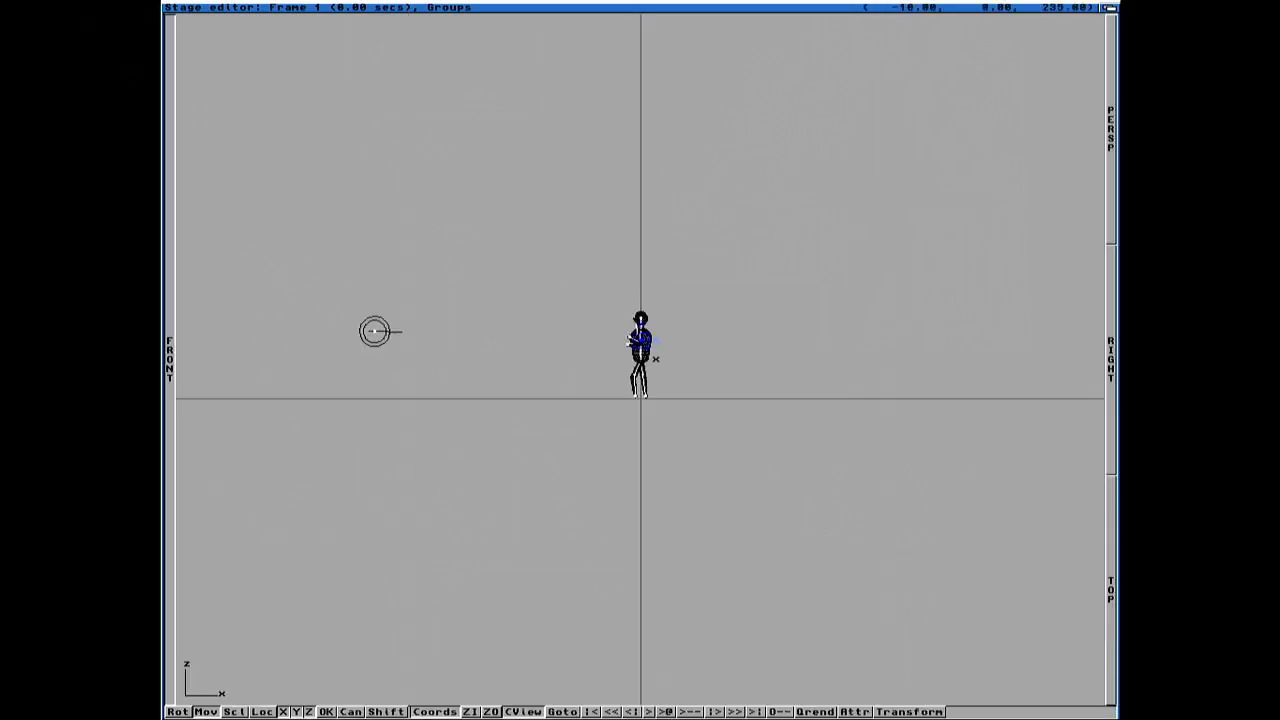
{"action": "key", "text": "super+i"}
{"action": "key", "text": "super+i"}
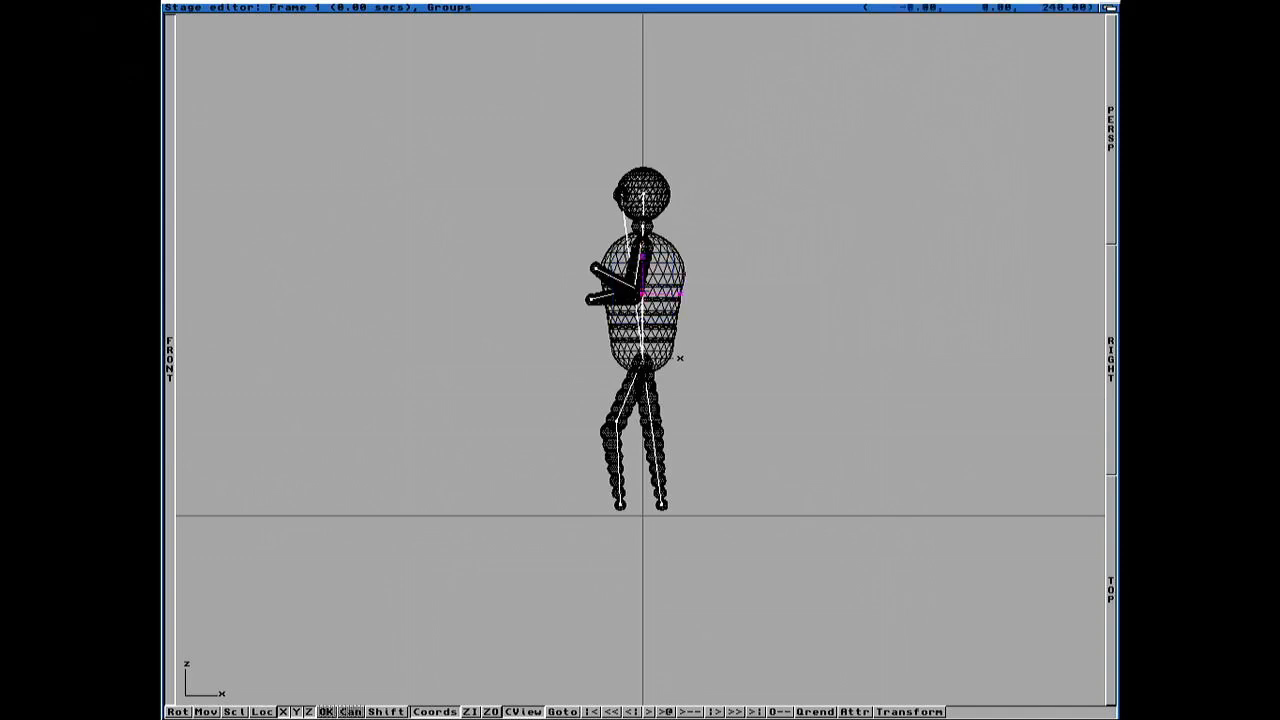
{"action": "left_click", "coordinate": [172, 313]}
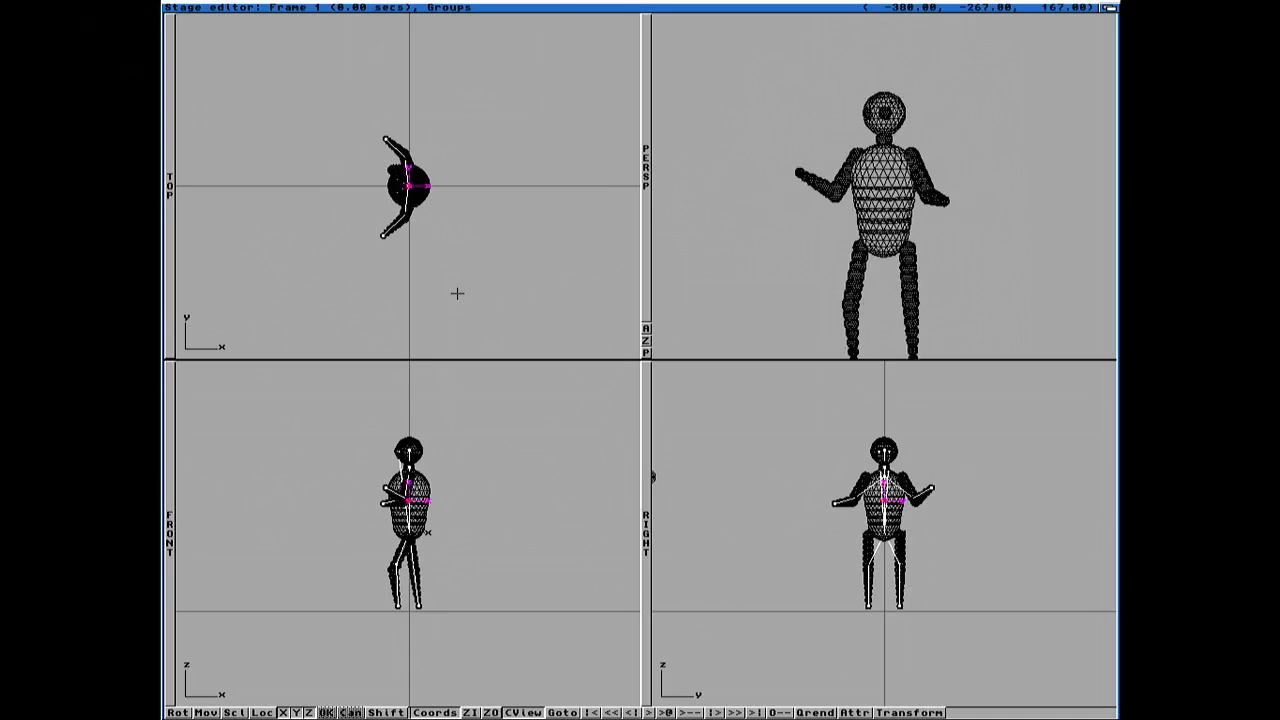
{"action": "right_click_drag", "start_coordinate": [297, 91], "coordinate": [349, 111]}
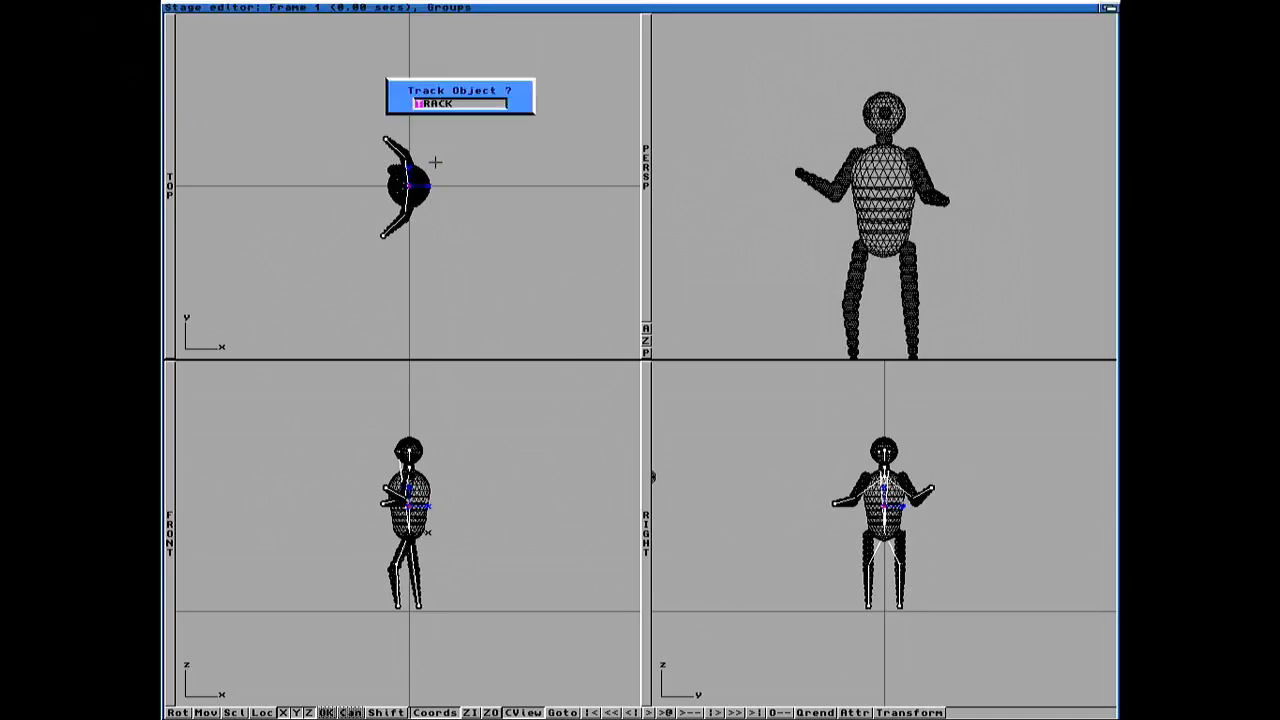
{"action": "key", "text": "Return"}
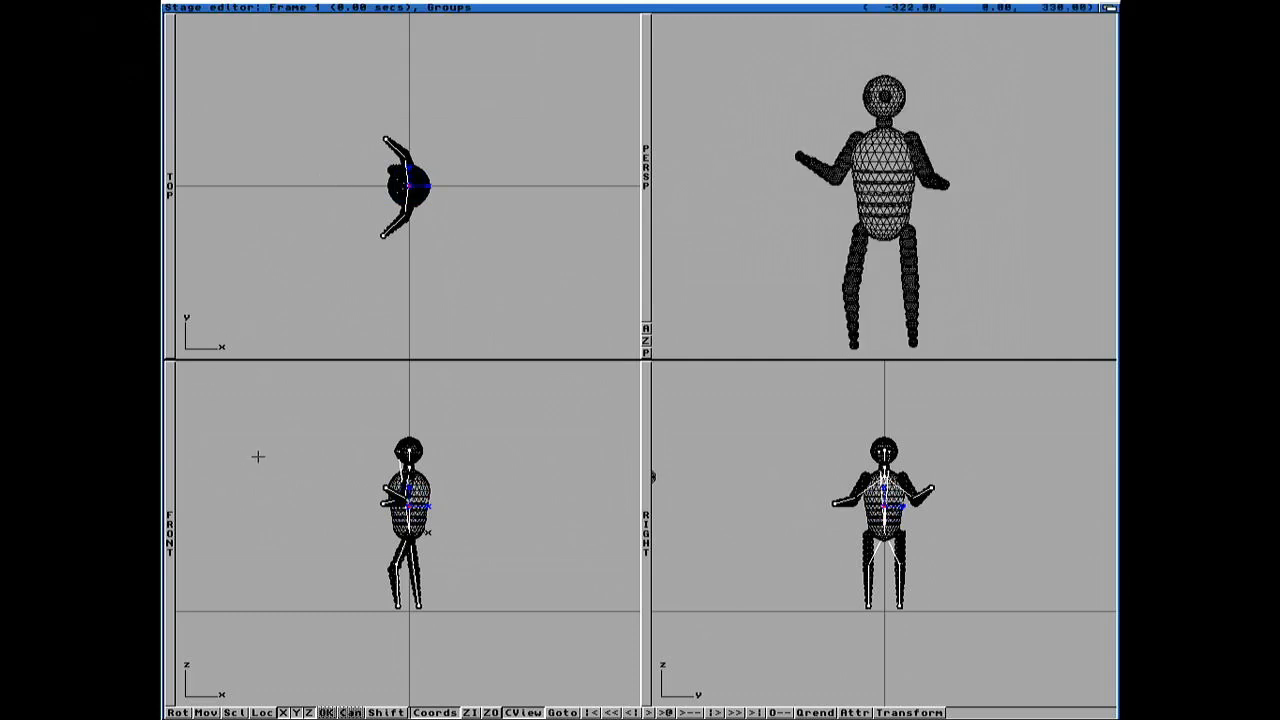
Step: Add a white point-source light for frames 1 to 10 with all colour intensities at 255
{"action": "key", "text": "super+o"}
{"action": "key", "text": "super+o"}
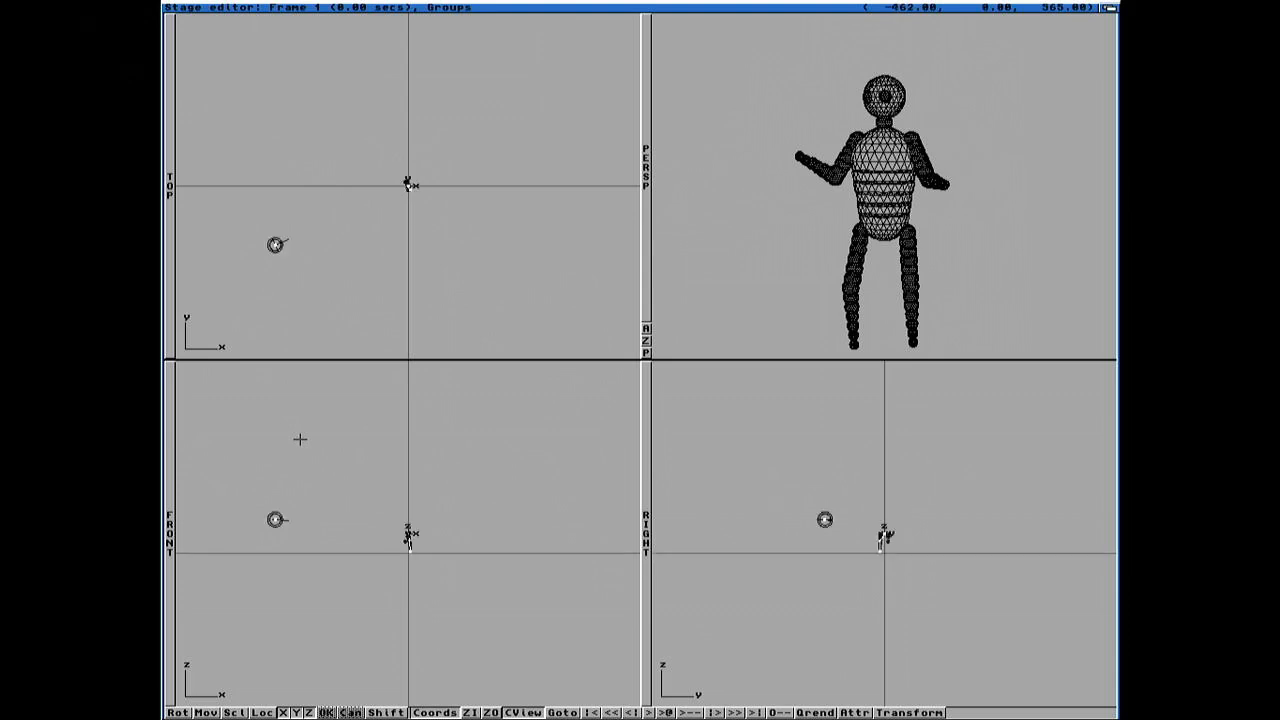
{"action": "key", "text": "super+o"}
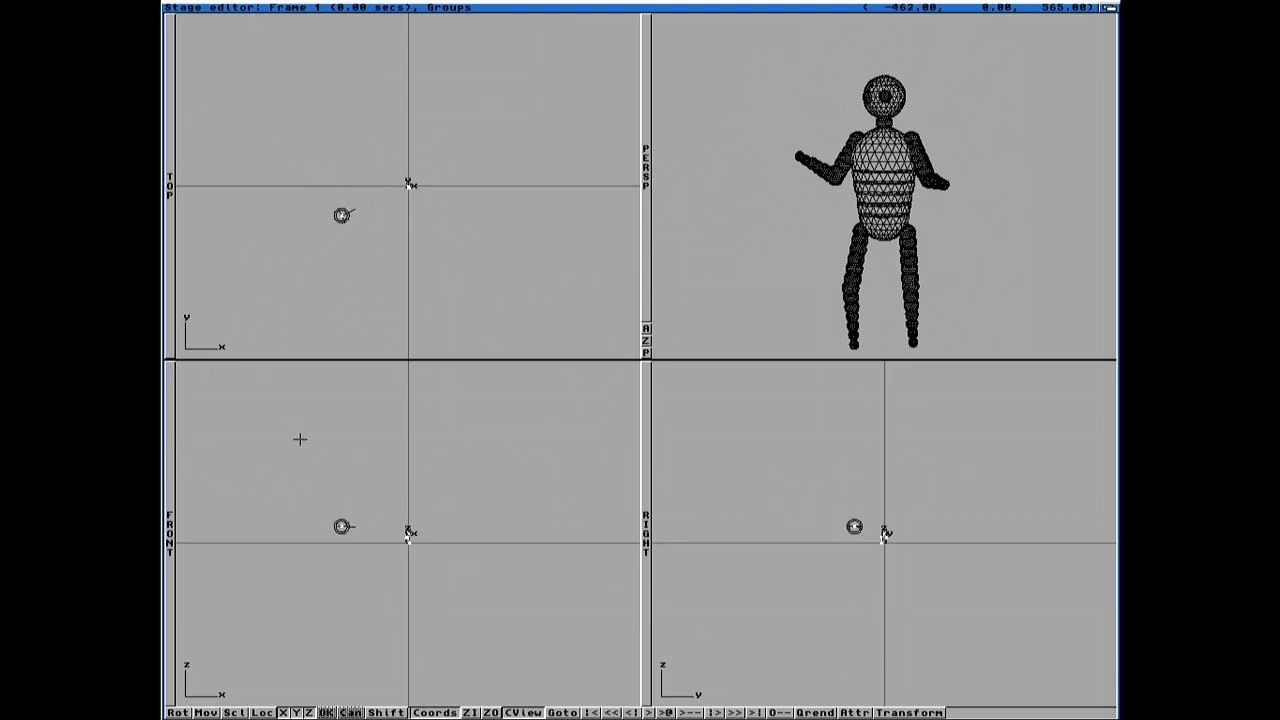
{"action": "right_click_drag", "start_coordinate": [257, 280], "coordinate": [430, 32]}
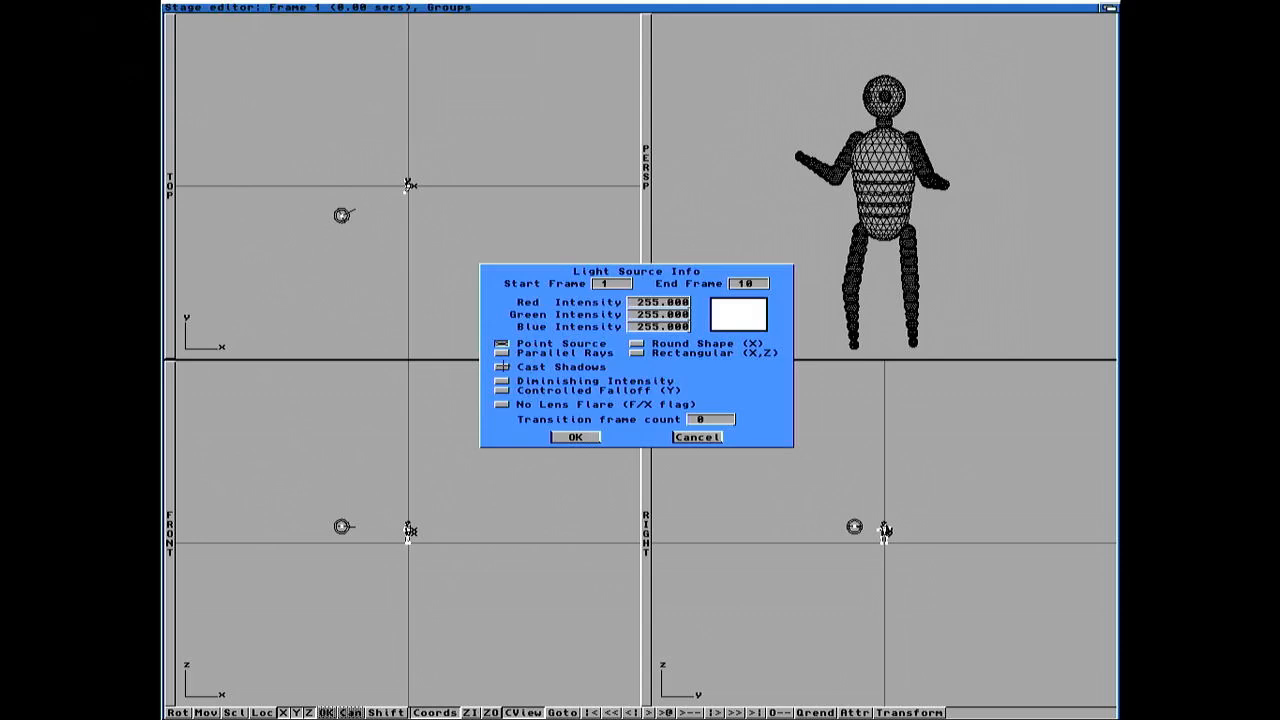
{"action": "left_click", "coordinate": [575, 437]}
Step: Move the light high above and in front of the robot, beyond the camera and on the opposite side from it
{"action": "right_click_drag", "start_coordinate": [342, 364], "coordinate": [420, 48]}
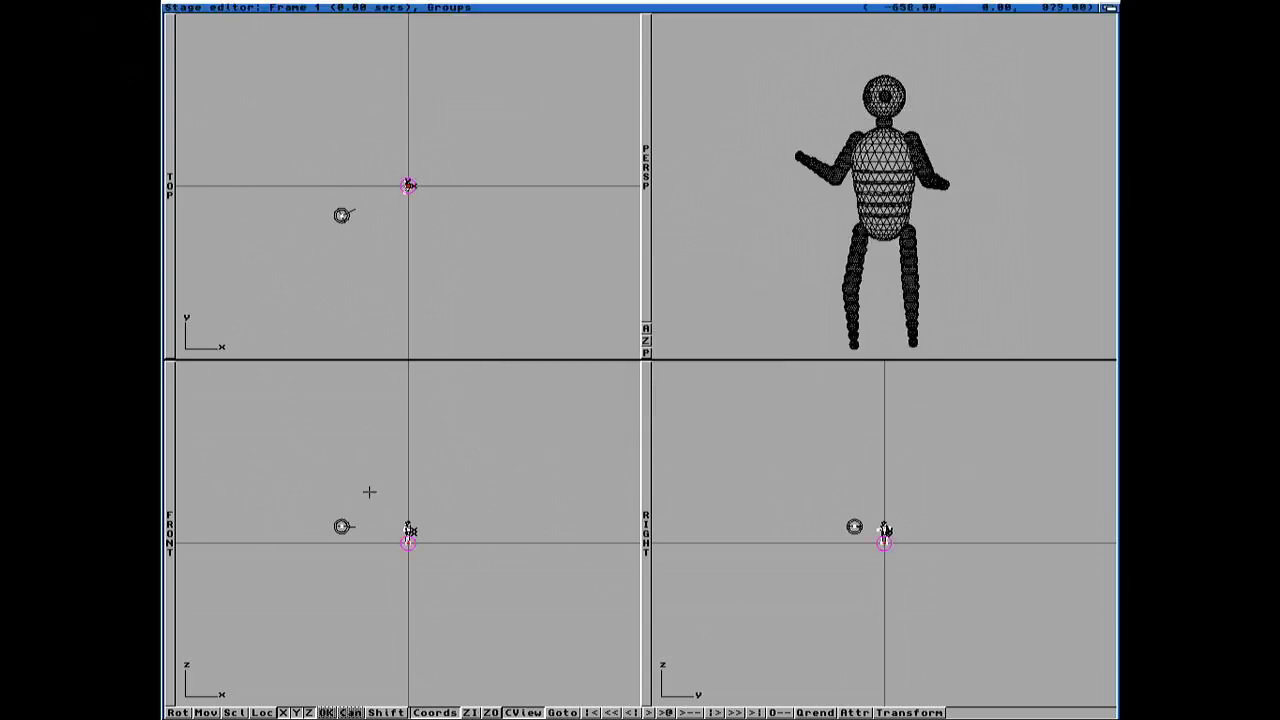
{"action": "key", "text": "m"}
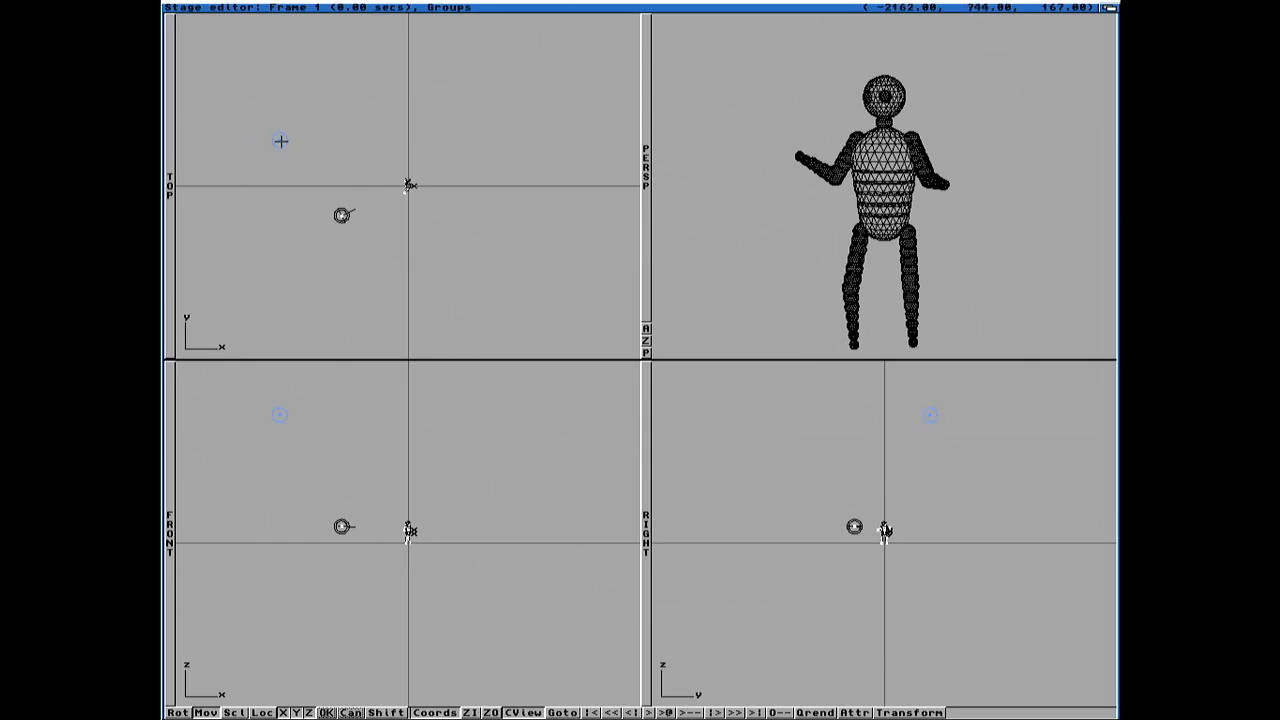
{"action": "left_click", "coordinate": [260, 397]}
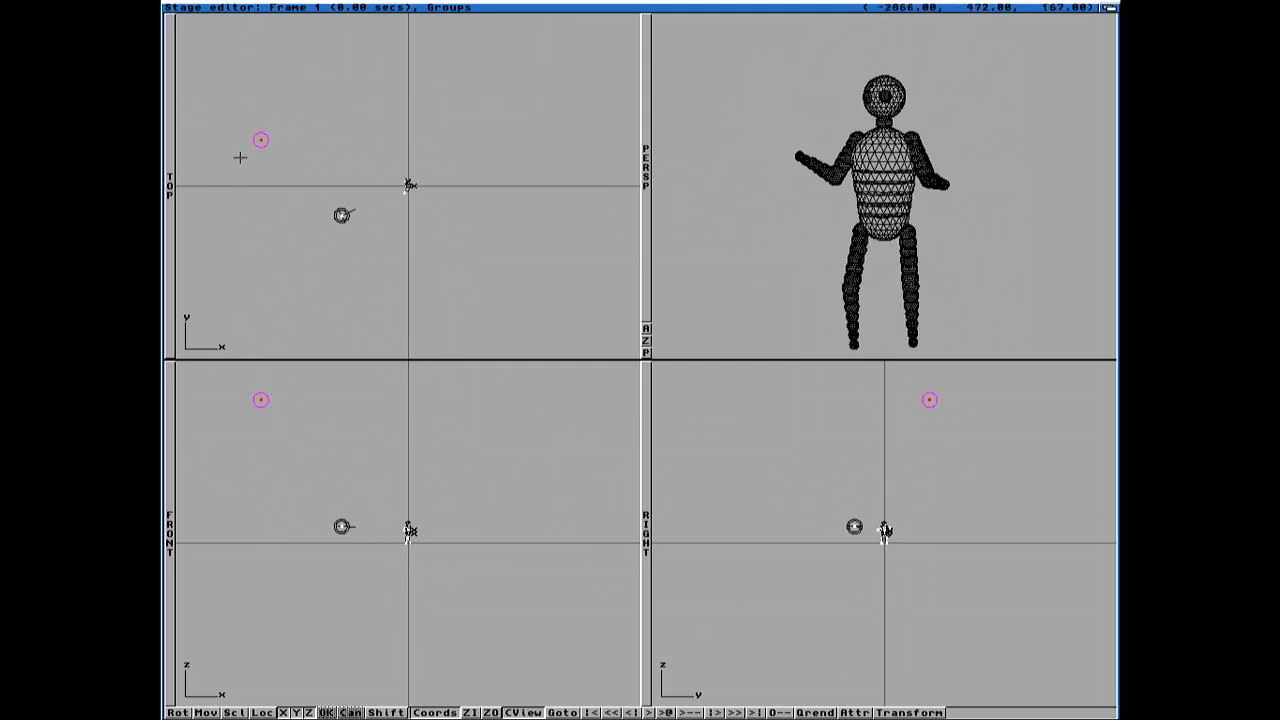
Step: Load the ground object sol.iob on layer 0 for frames 1 to 10, keeping the default object file info
{"action": "right_click_drag", "start_coordinate": [323, 100], "coordinate": [300, 28]}
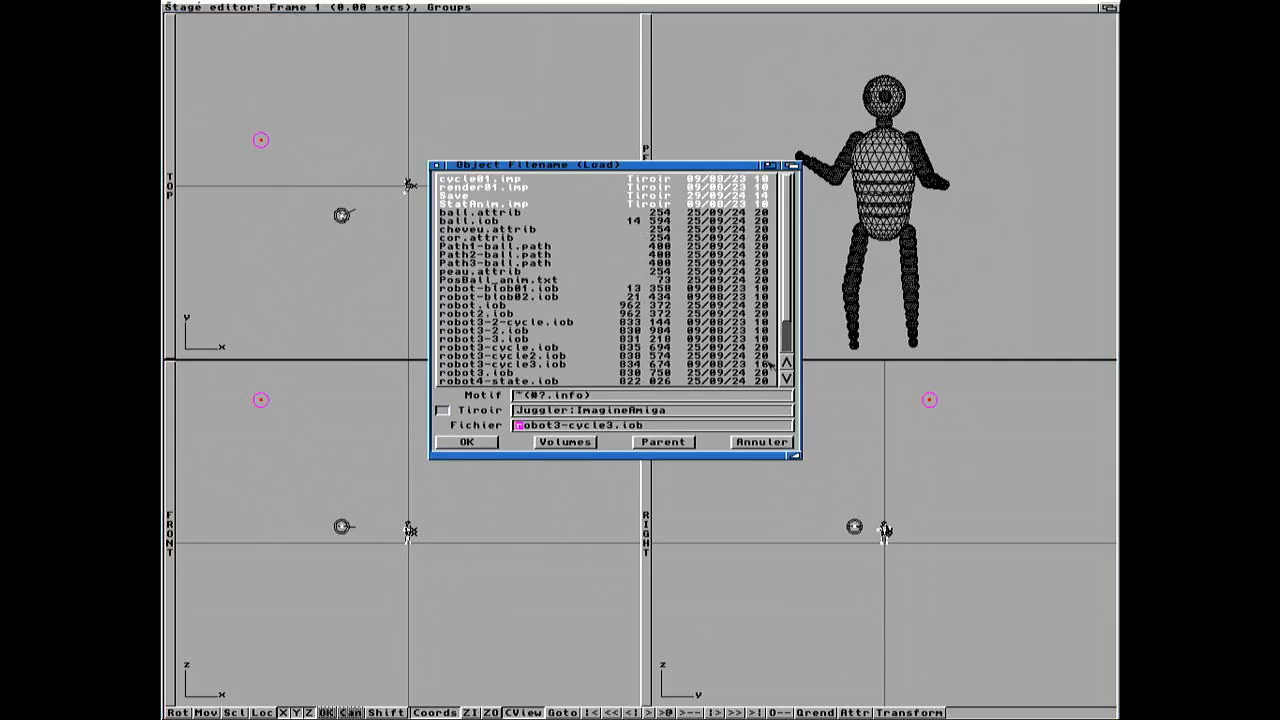
{"action": "left_click", "coordinate": [791, 347]}
{"action": "left_click", "coordinate": [479, 373]}
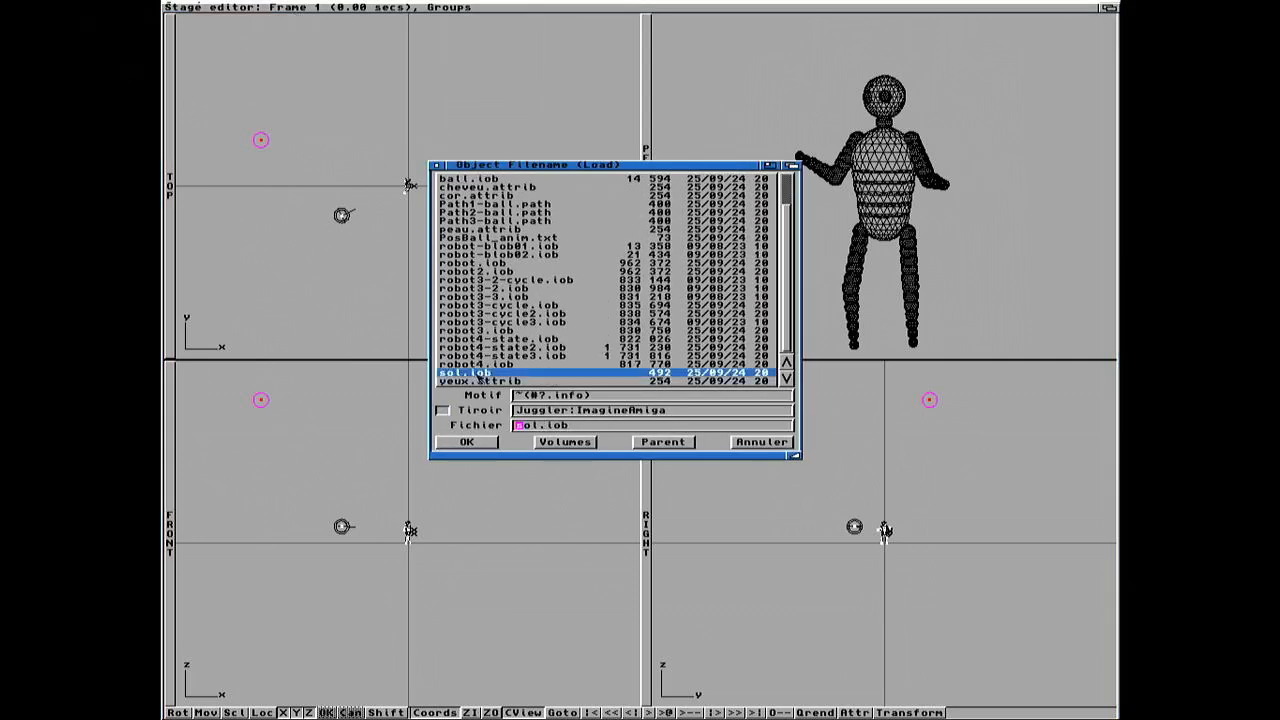
{"action": "left_click", "coordinate": [452, 444]}
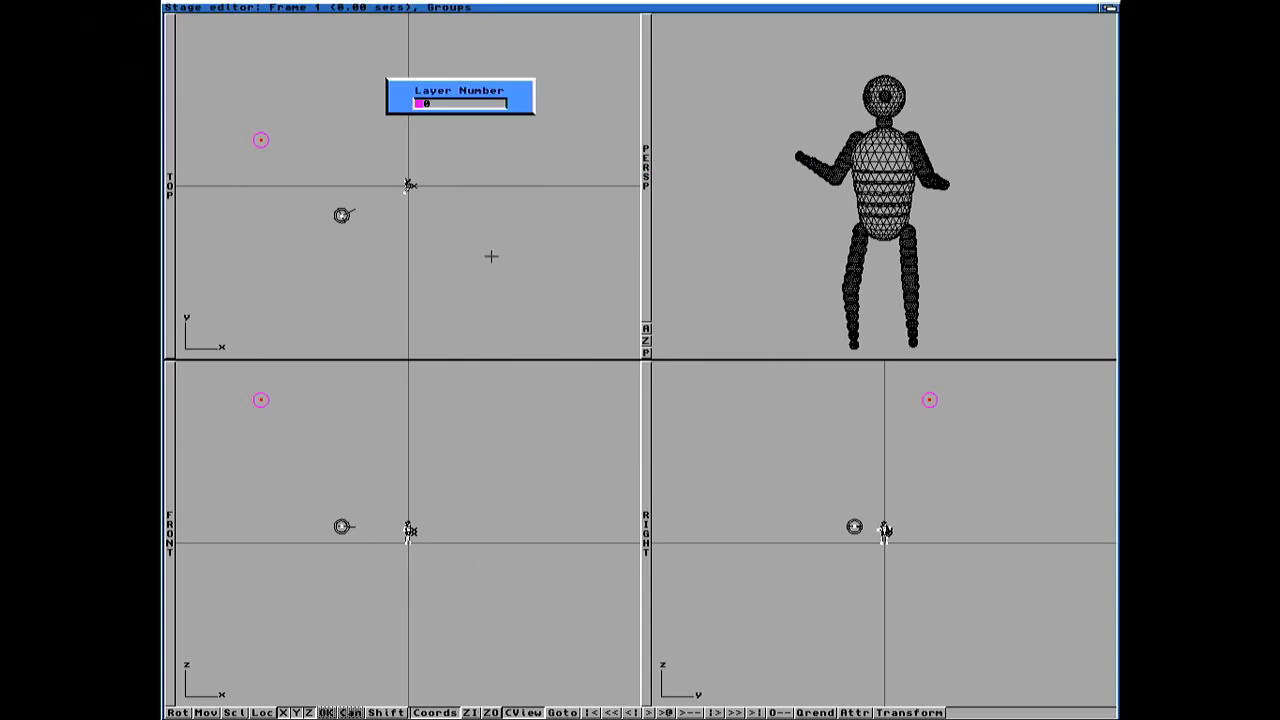
{"action": "key", "text": "Return"}
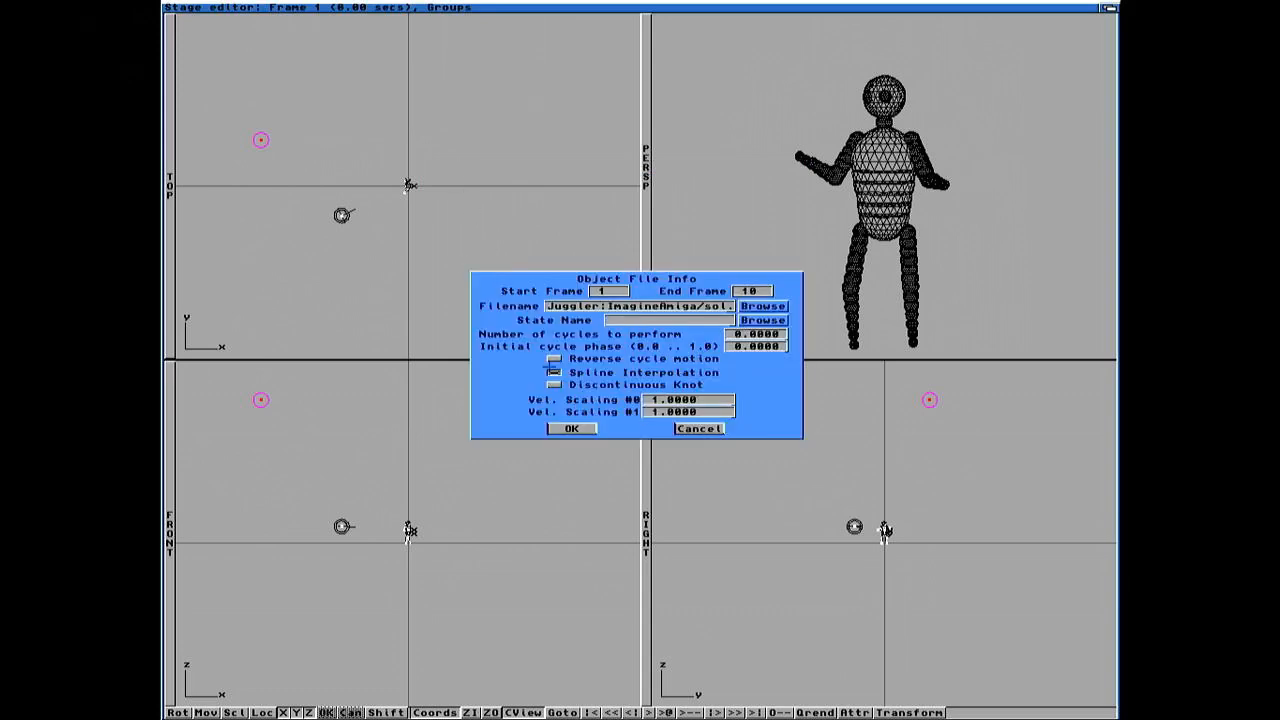
{"action": "left_click", "coordinate": [595, 428]}
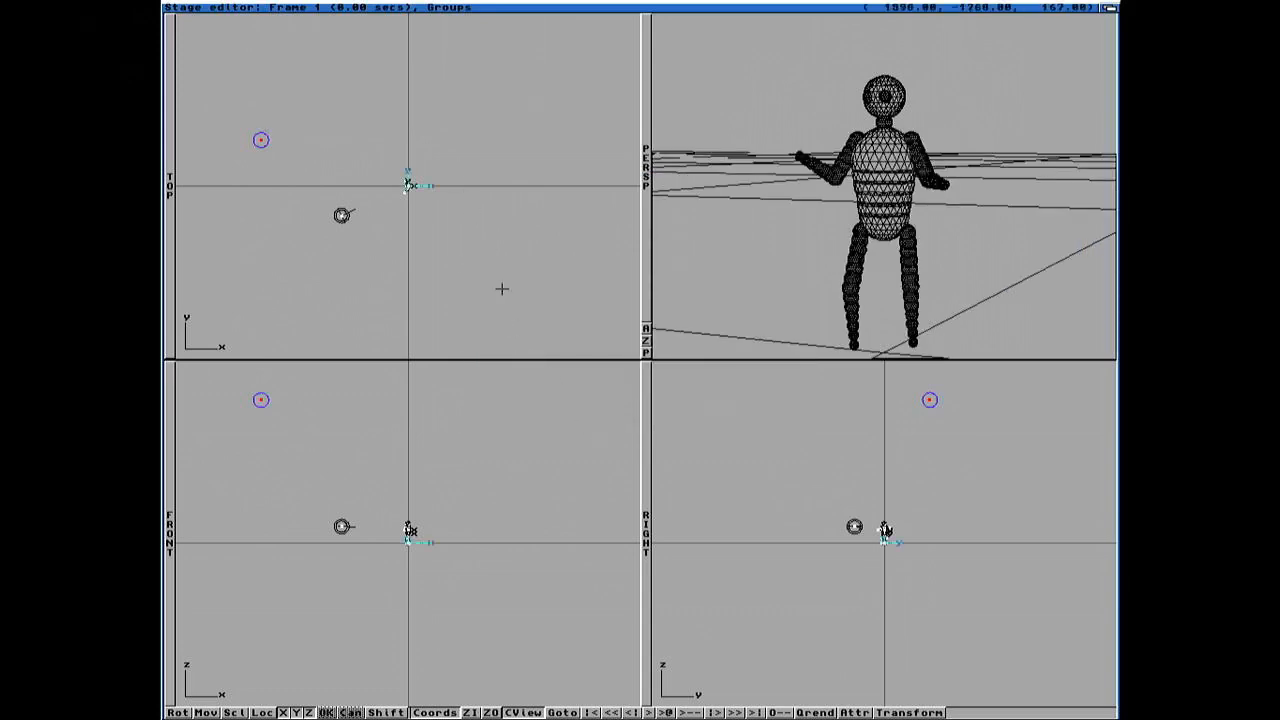
Step: Load ball.iob into the scene for frames 1 to 10, keeping the default layer and object file info
{"action": "right_click_drag", "start_coordinate": [482, 258], "coordinate": [305, 22]}
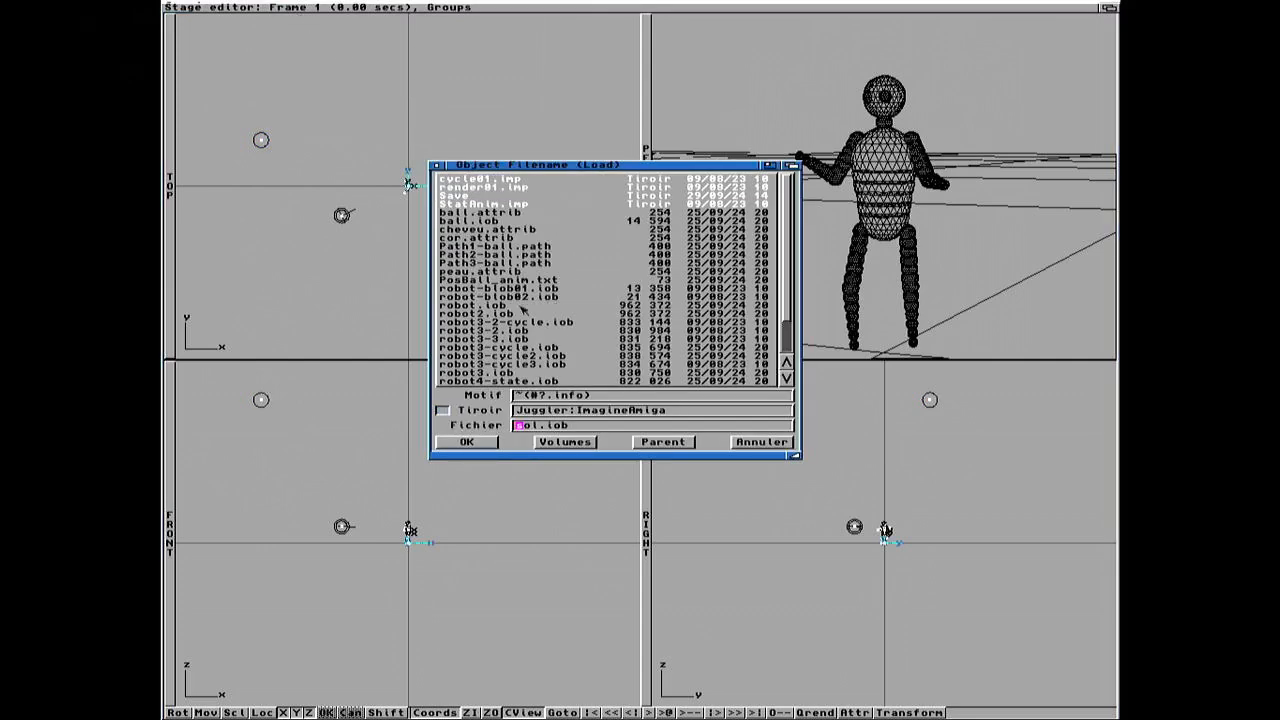
{"action": "double_click", "coordinate": [488, 221]}
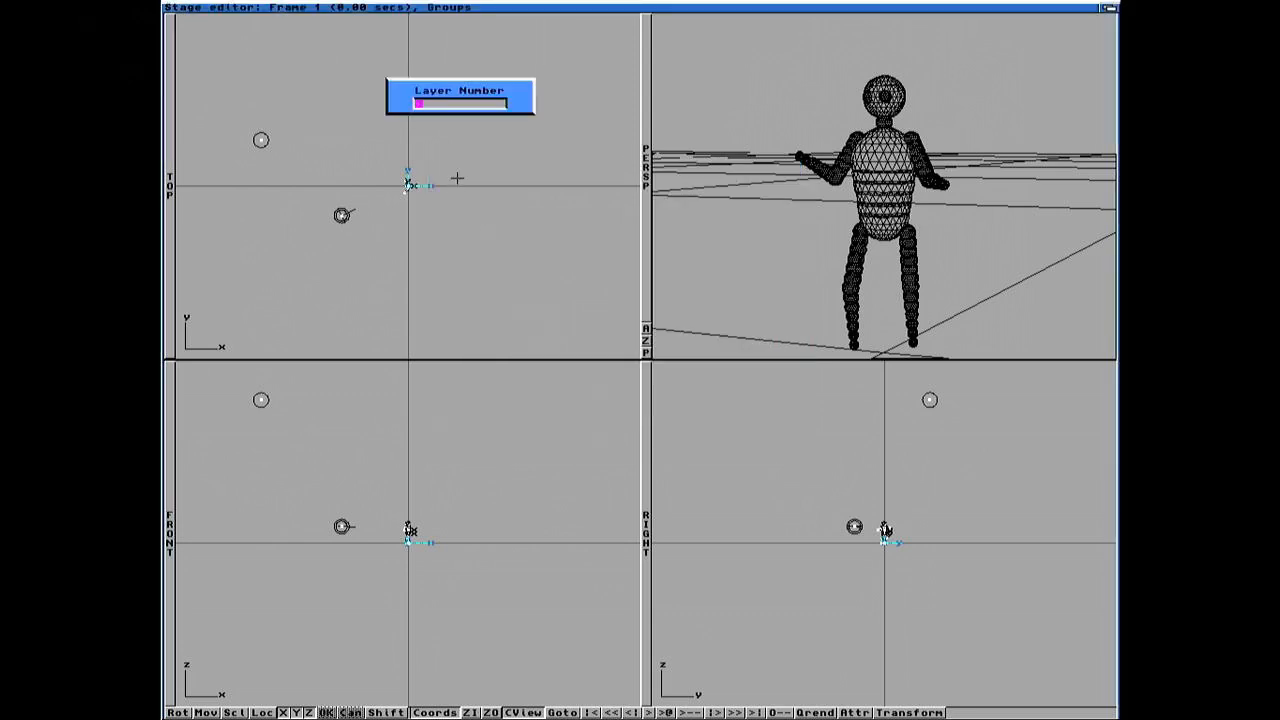
{"action": "key", "text": "Return"}
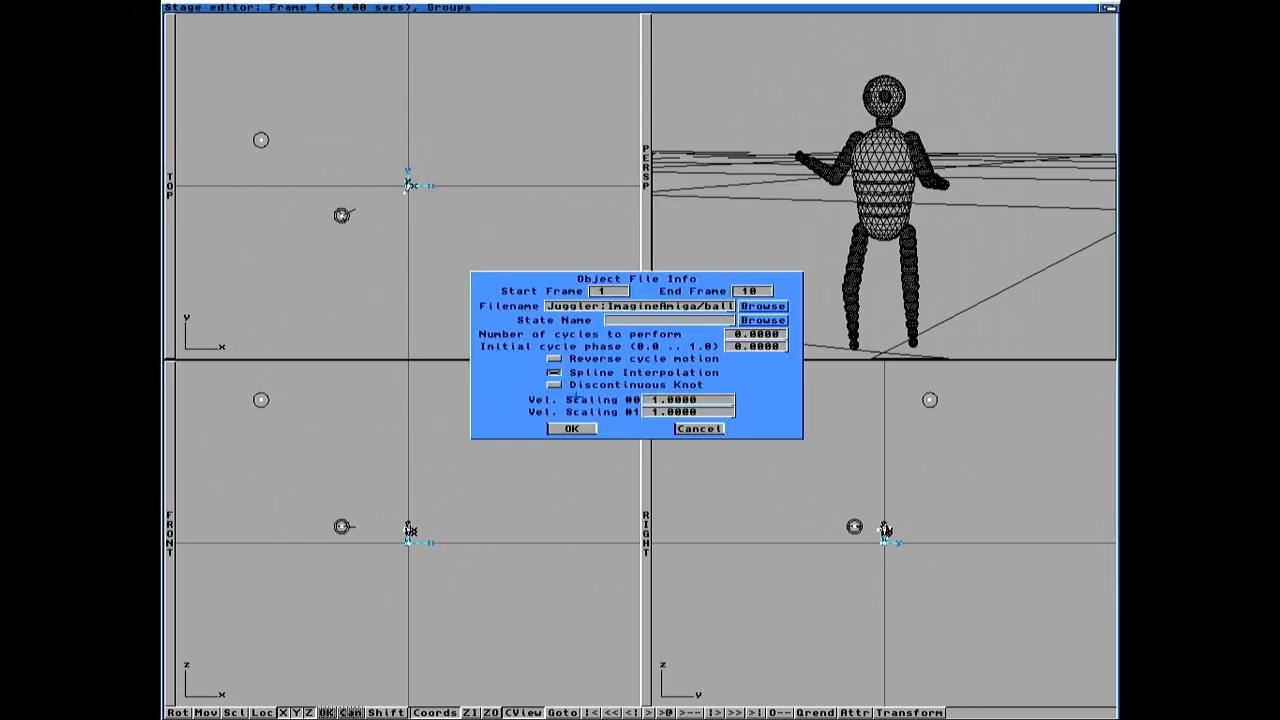
{"action": "left_click", "coordinate": [573, 429]}
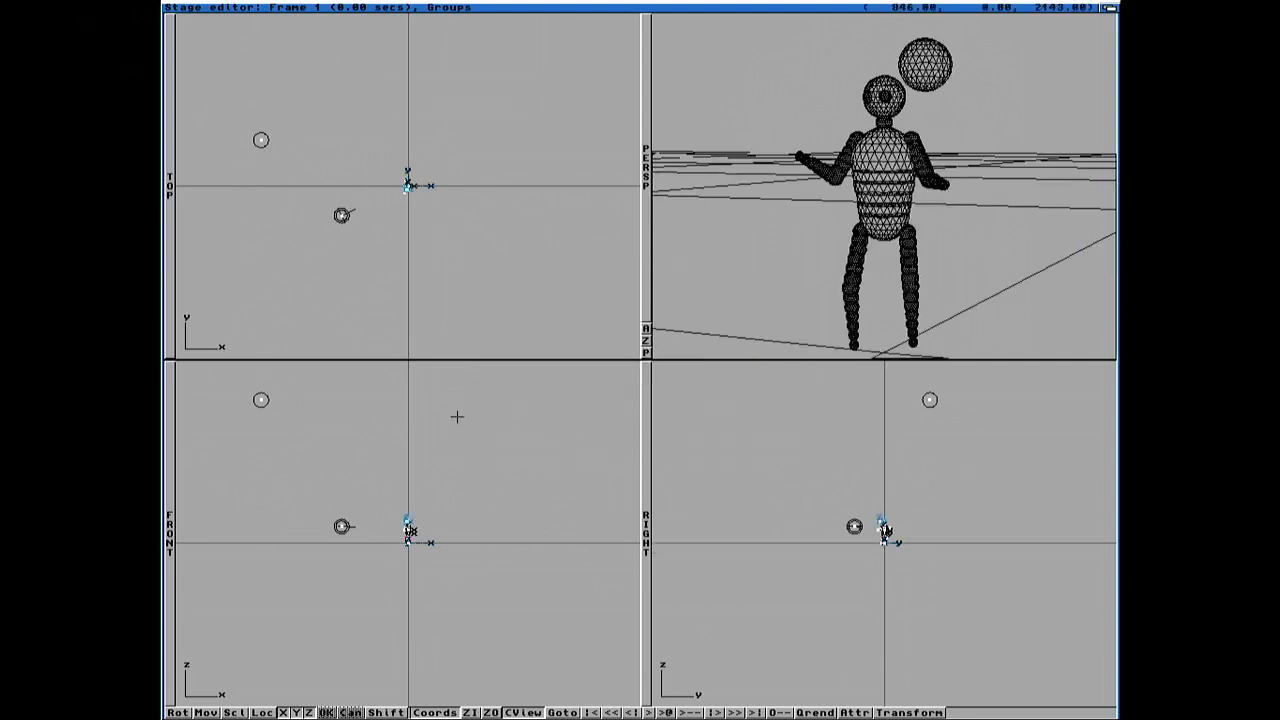
Step: Move the ball from beside the robot's head down onto its left hand
{"action": "key", "text": "super+i"}
{"action": "key", "text": "super+i"}
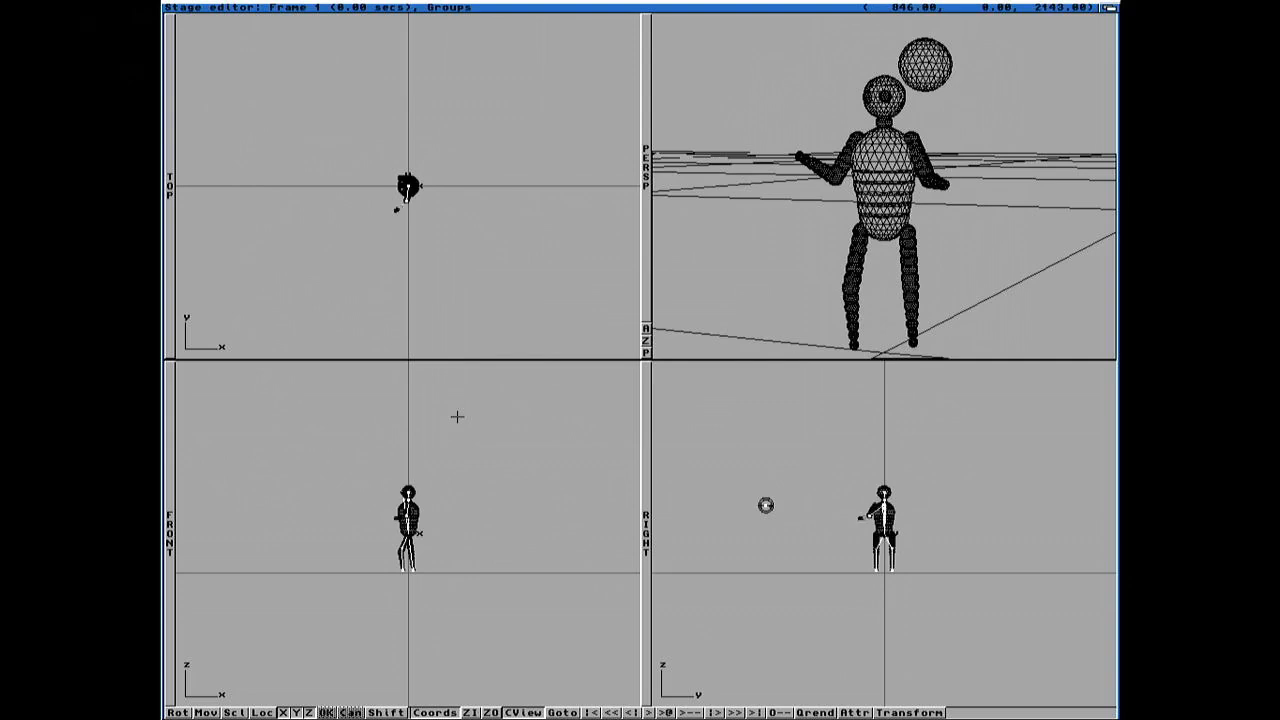
{"action": "key", "text": "super+i"}
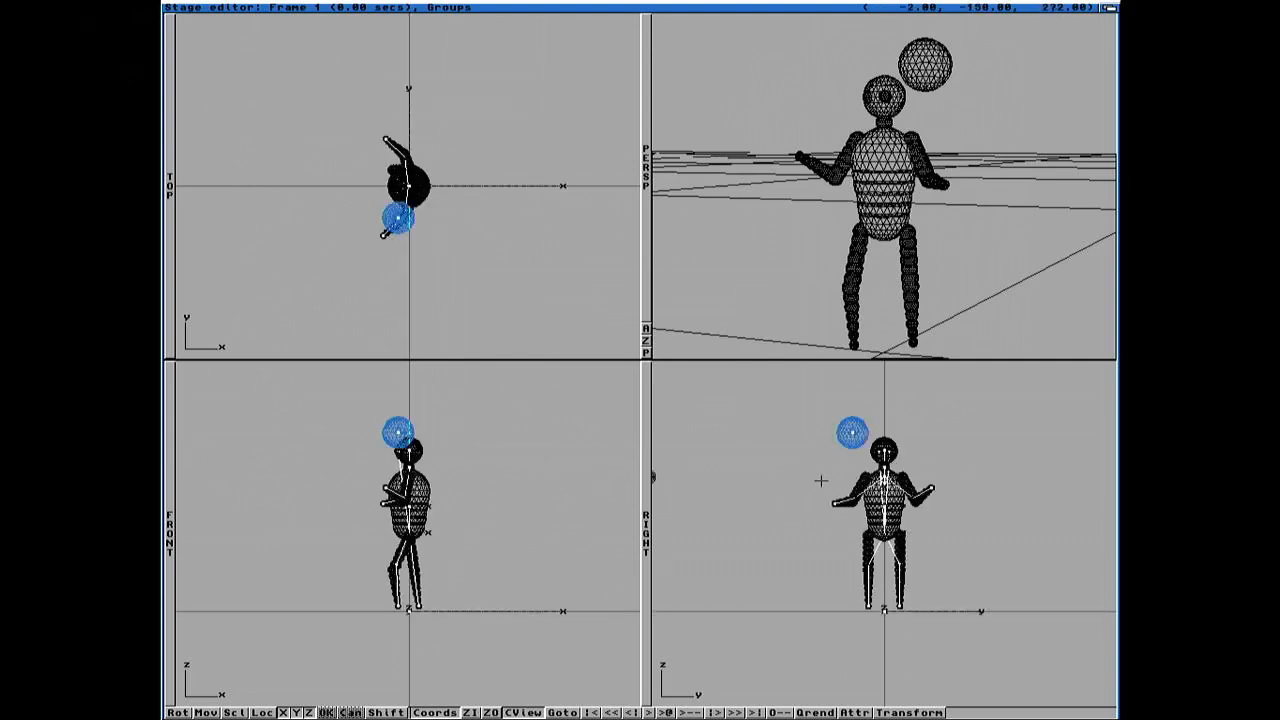
{"action": "left_click", "coordinate": [853, 434]}
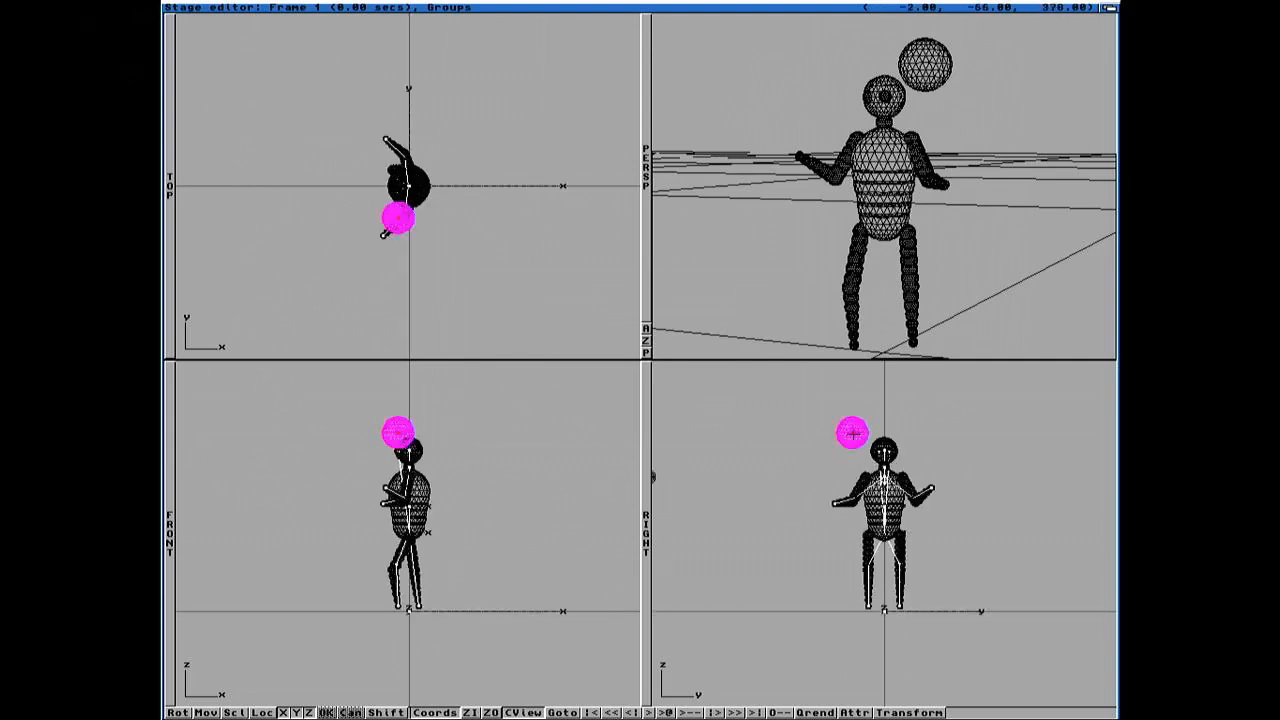
{"action": "key", "text": "m"}
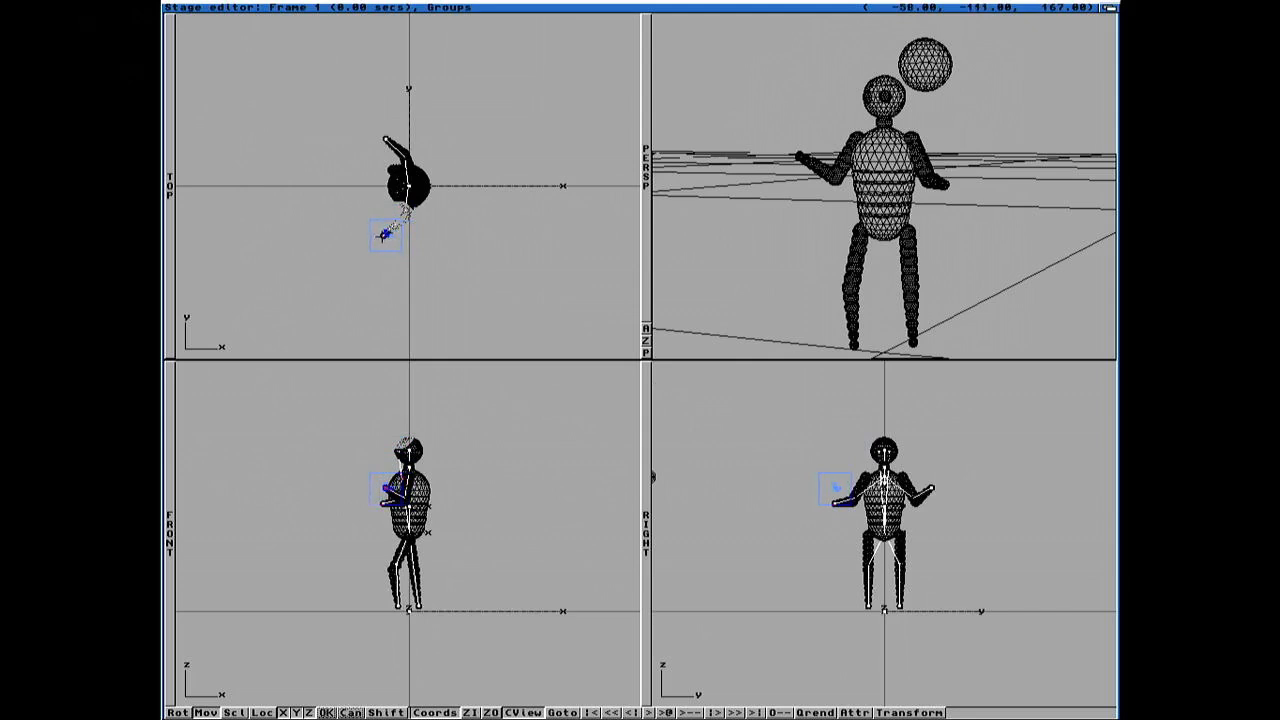
{"action": "left_click", "coordinate": [803, 511]}
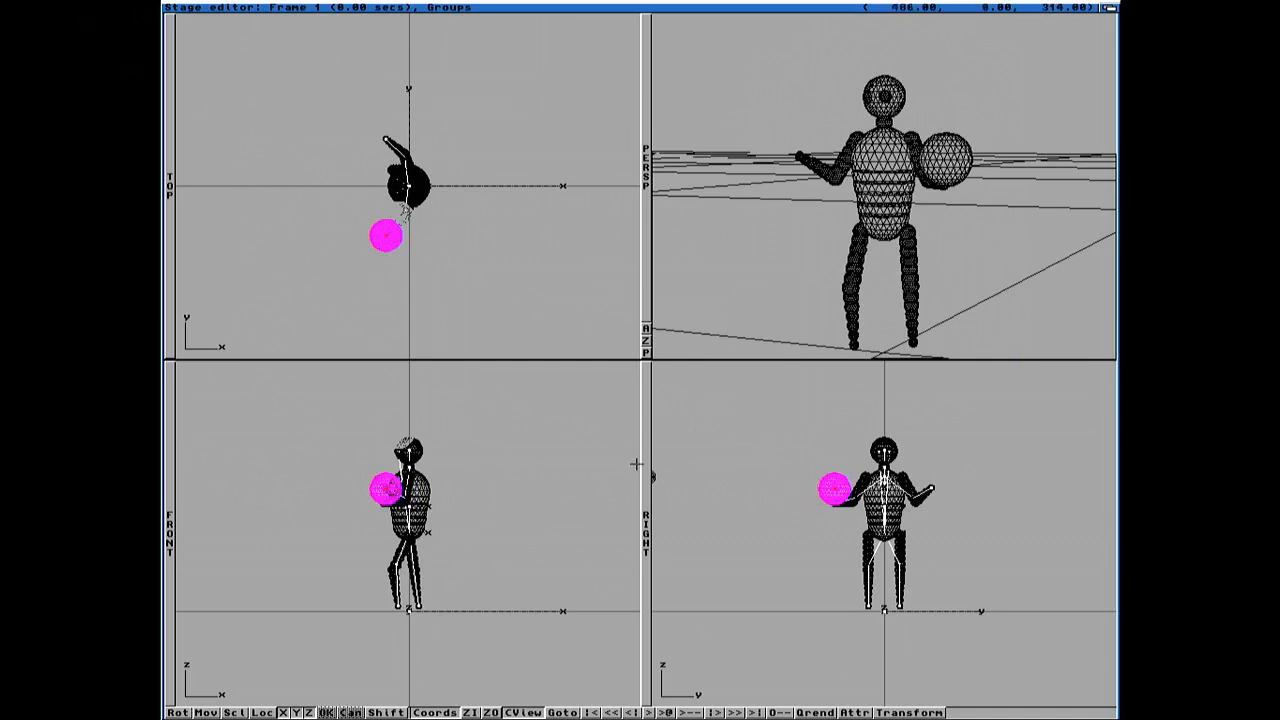
{"action": "left_click", "coordinate": [587, 455]}
Step: Load a second ball.iob with the default layer and object file info, and select it
{"action": "key", "text": "super+l"}
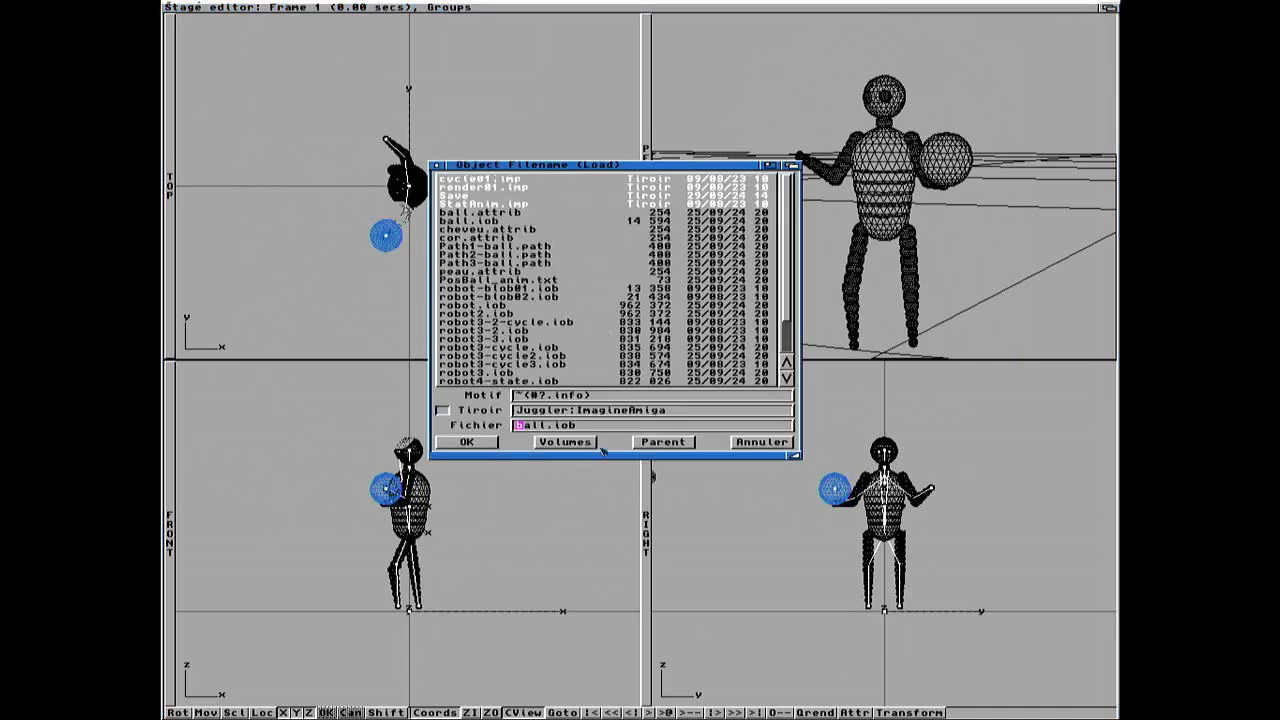
{"action": "double_click", "coordinate": [489, 222]}
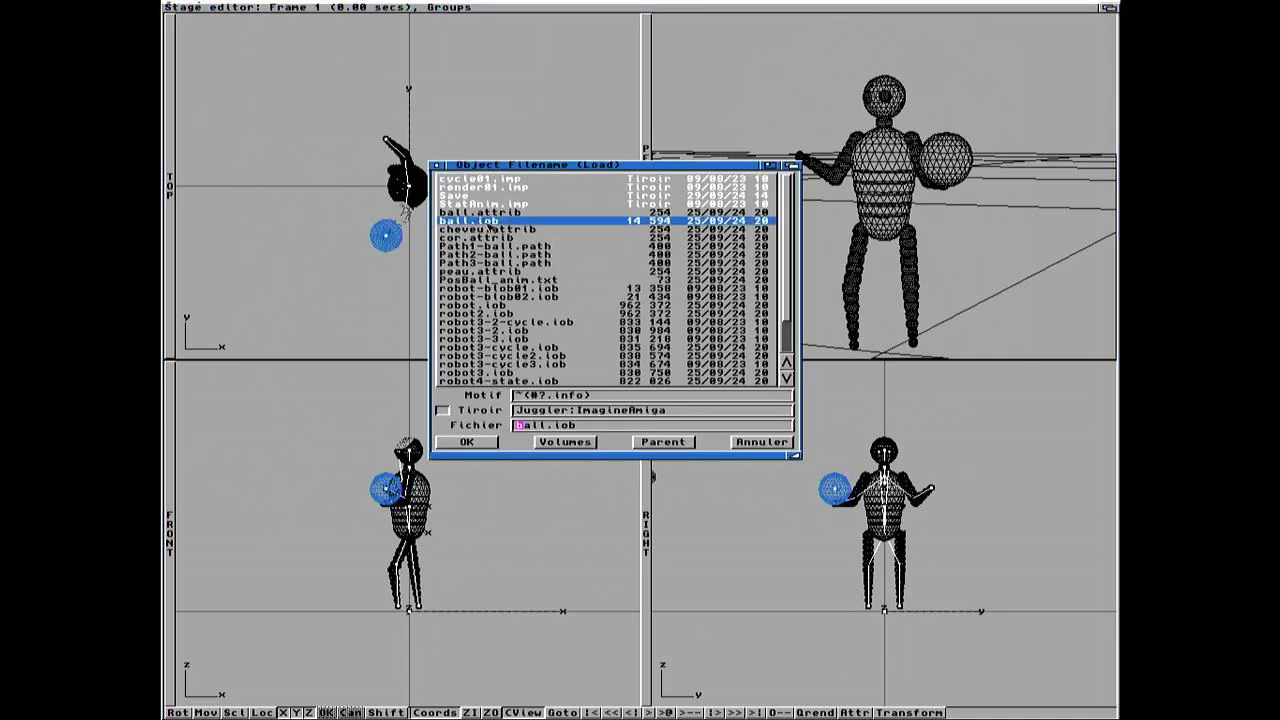
{"action": "key", "text": "Return"}
{"action": "left_click", "coordinate": [580, 429]}
{"action": "left_click", "coordinate": [398, 433]}
{"action": "left_click", "coordinate": [398, 433]}
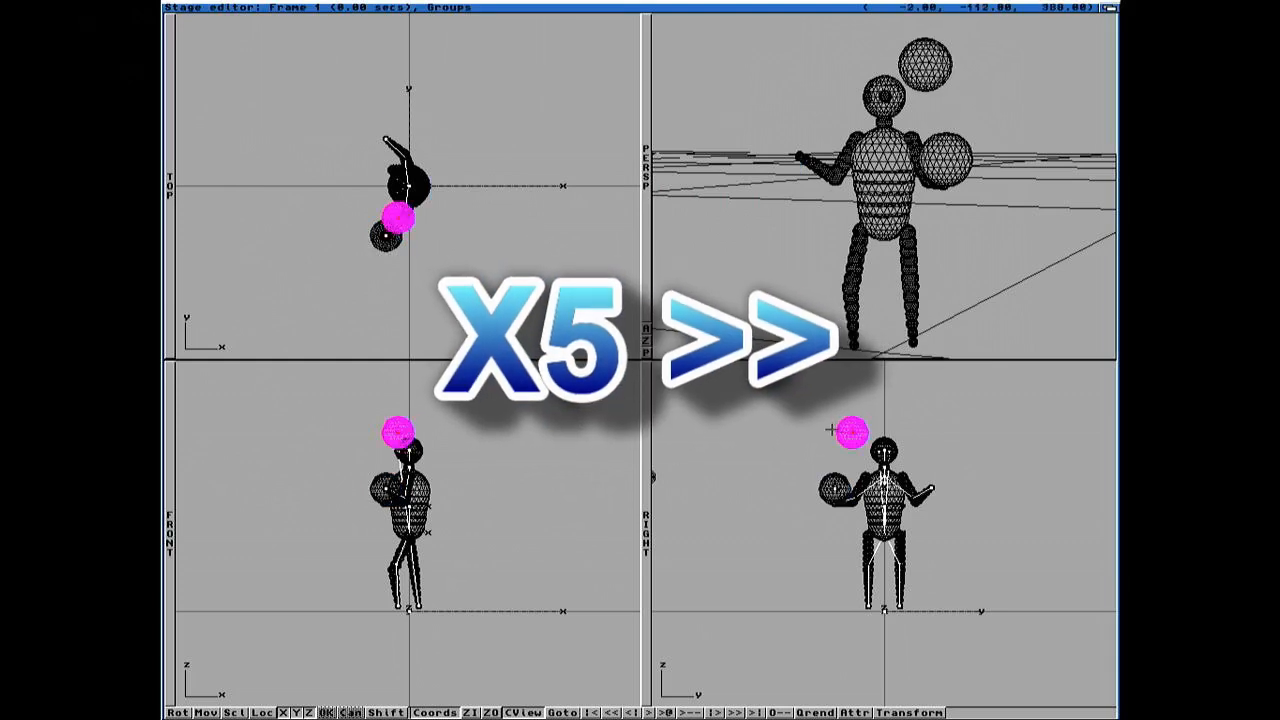
Step: Move the second ball from beside the robot's head onto its raised right hand
{"action": "key", "text": "m"}
{"action": "left_click_drag", "start_coordinate": [852, 432], "coordinate": [932, 458]}
{"action": "left_click_drag", "start_coordinate": [398, 458], "coordinate": [385, 458]}
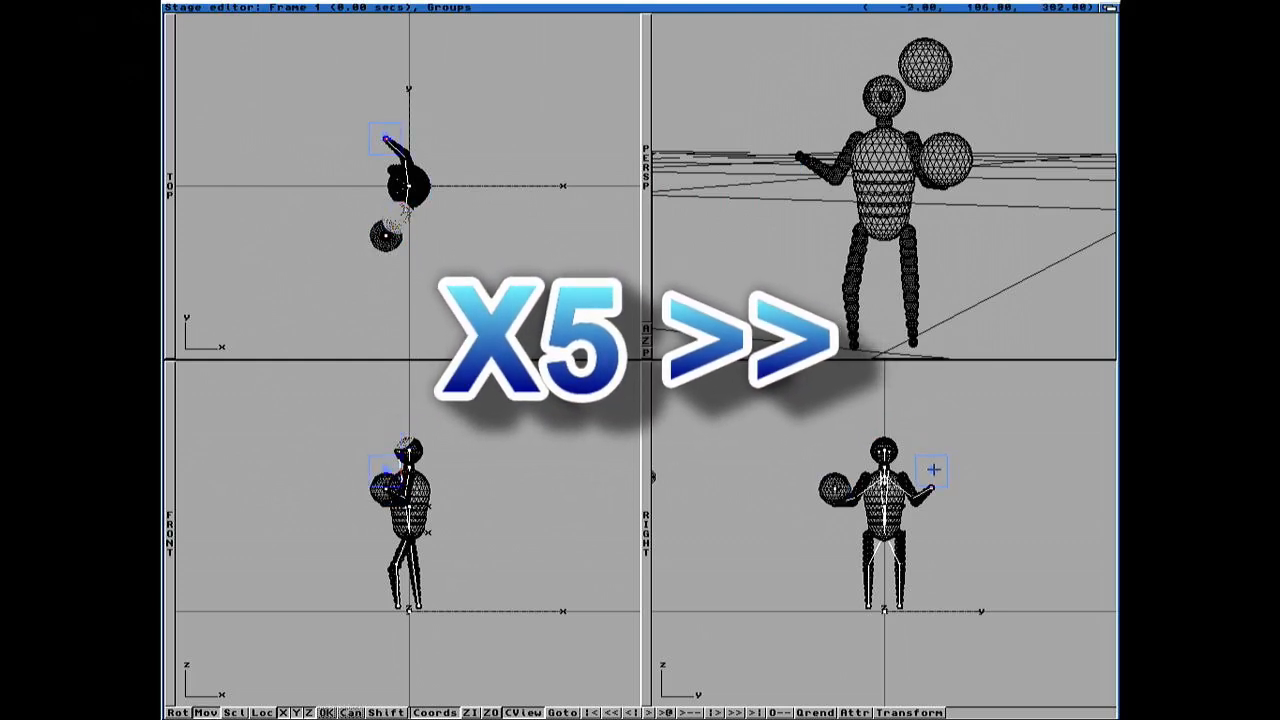
{"action": "left_click", "coordinate": [932, 458]}
Step: Load a third ball.iob with the default layer and object file info
{"action": "key", "text": "super+l"}
{"action": "double_click", "coordinate": [511, 203]}
{"action": "key", "text": "Return"}
{"action": "left_click", "coordinate": [597, 444]}
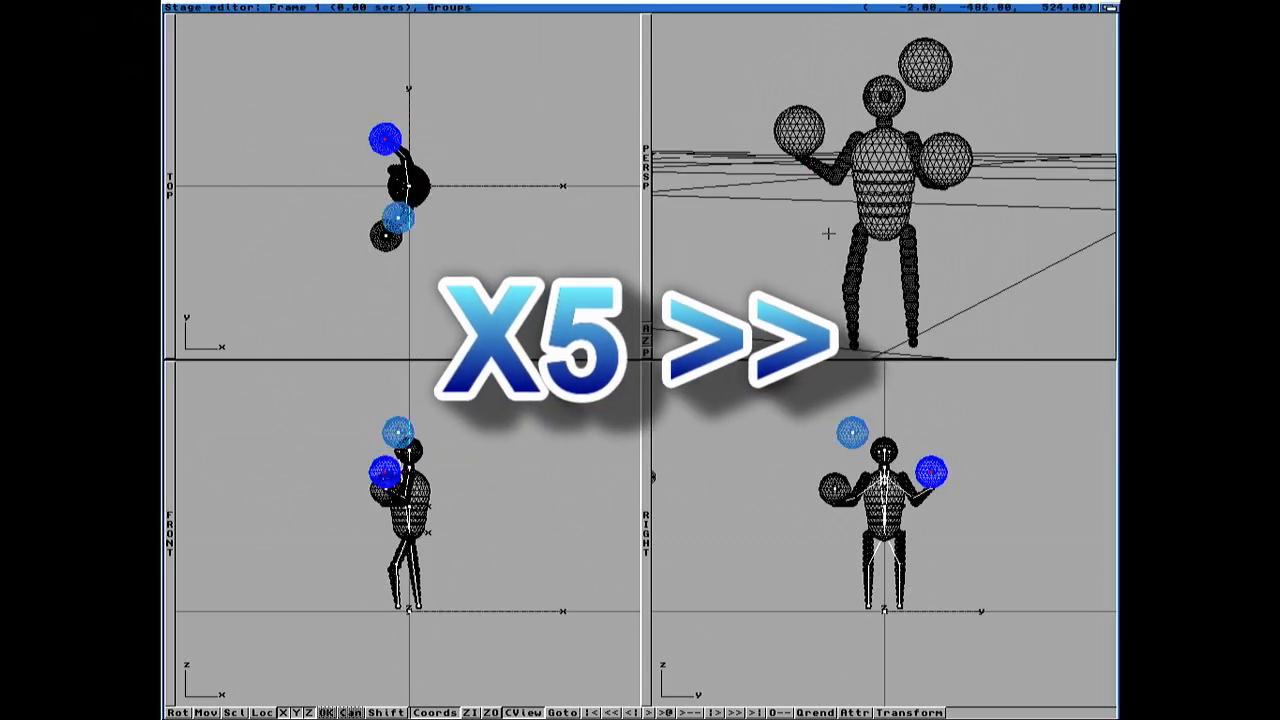
Step: Move the third ball above the robot's head, in line with the two hand-held balls
{"action": "left_click", "coordinate": [852, 432]}
{"action": "key", "text": "m"}
{"action": "left_click_drag", "start_coordinate": [852, 432], "coordinate": [884, 429]}
{"action": "left_click_drag", "start_coordinate": [405, 429], "coordinate": [395, 429]}
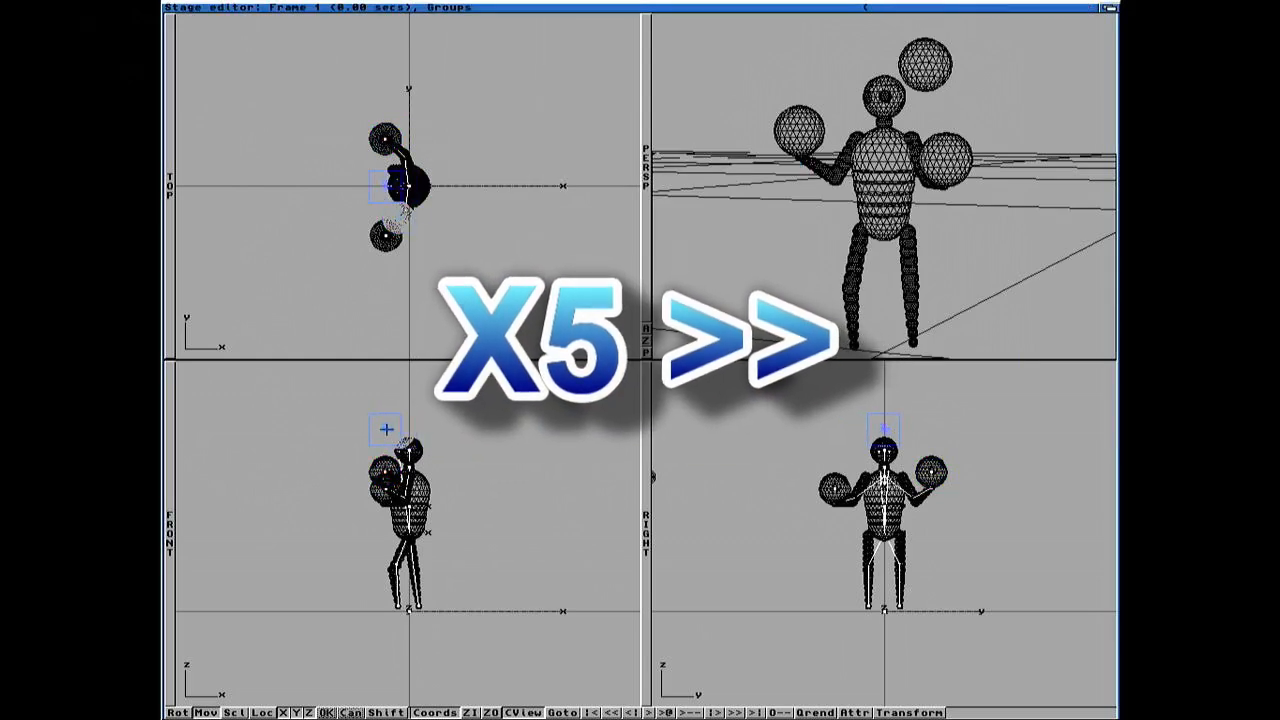
{"action": "left_click", "coordinate": [395, 429]}
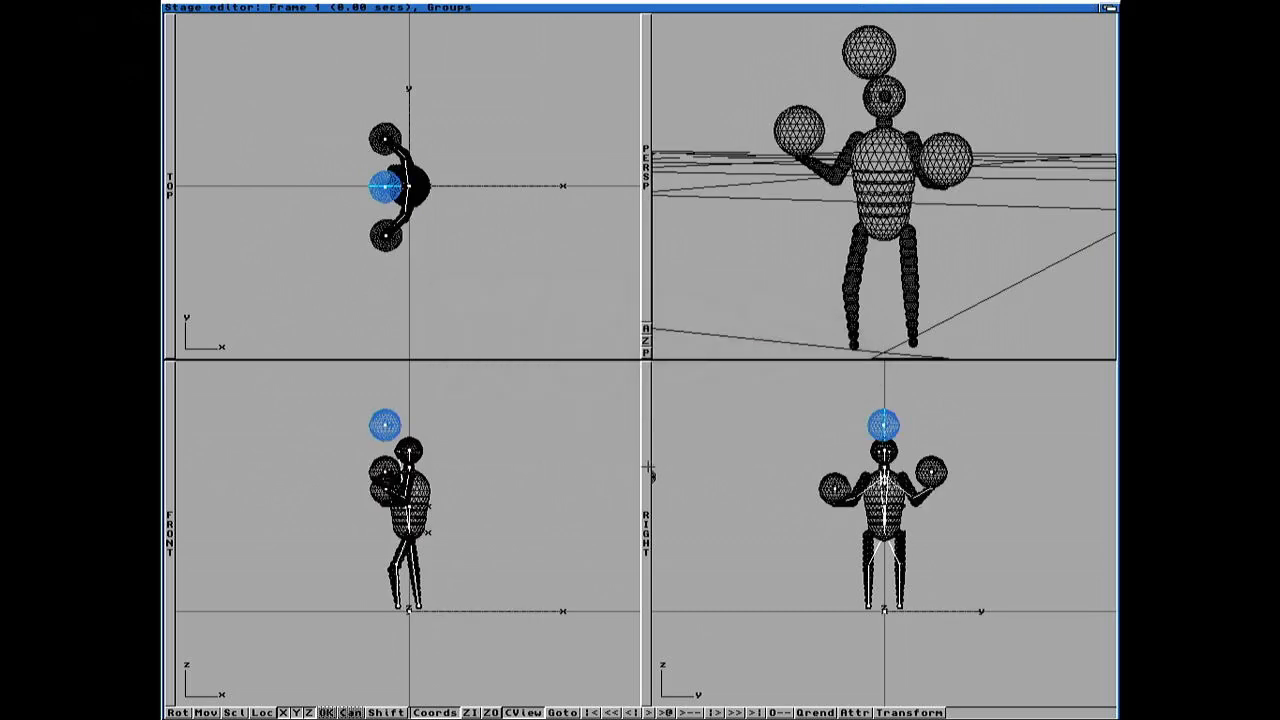
Step: Quick-render the scene with the default lighting, view the image and return to the stage
{"action": "left_click", "coordinate": [800, 712]}
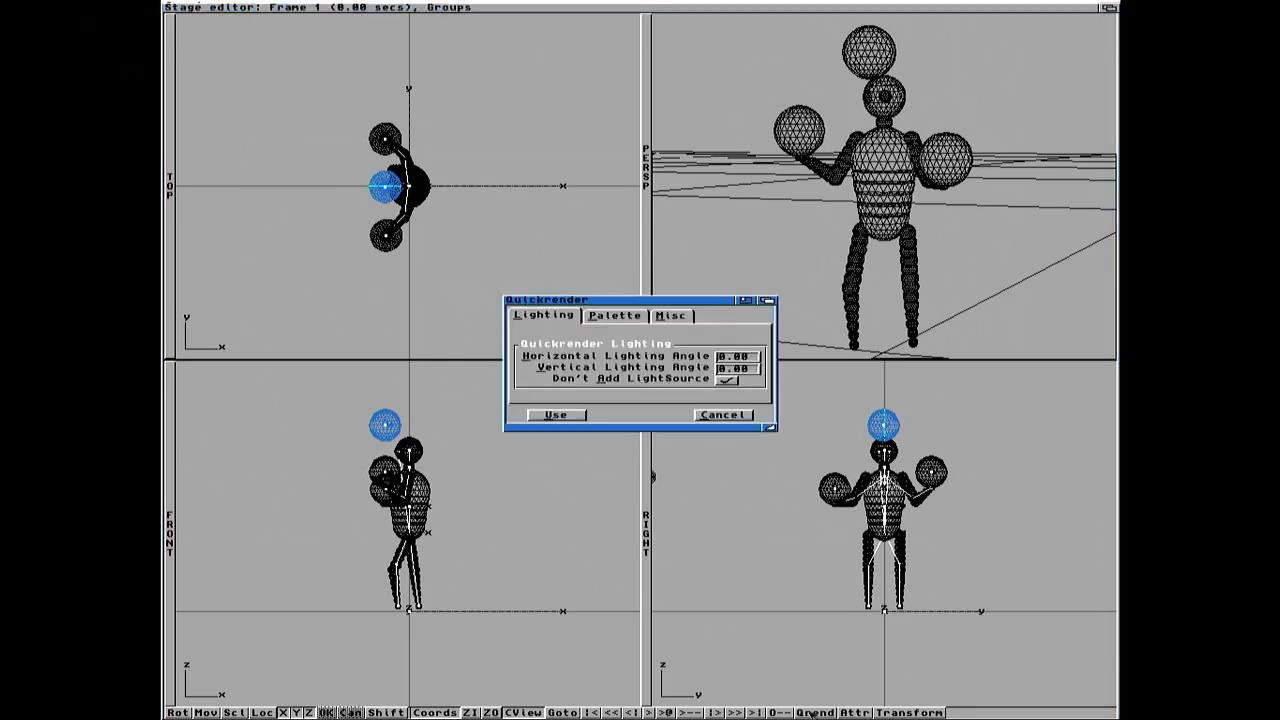
{"action": "left_click", "coordinate": [557, 415]}
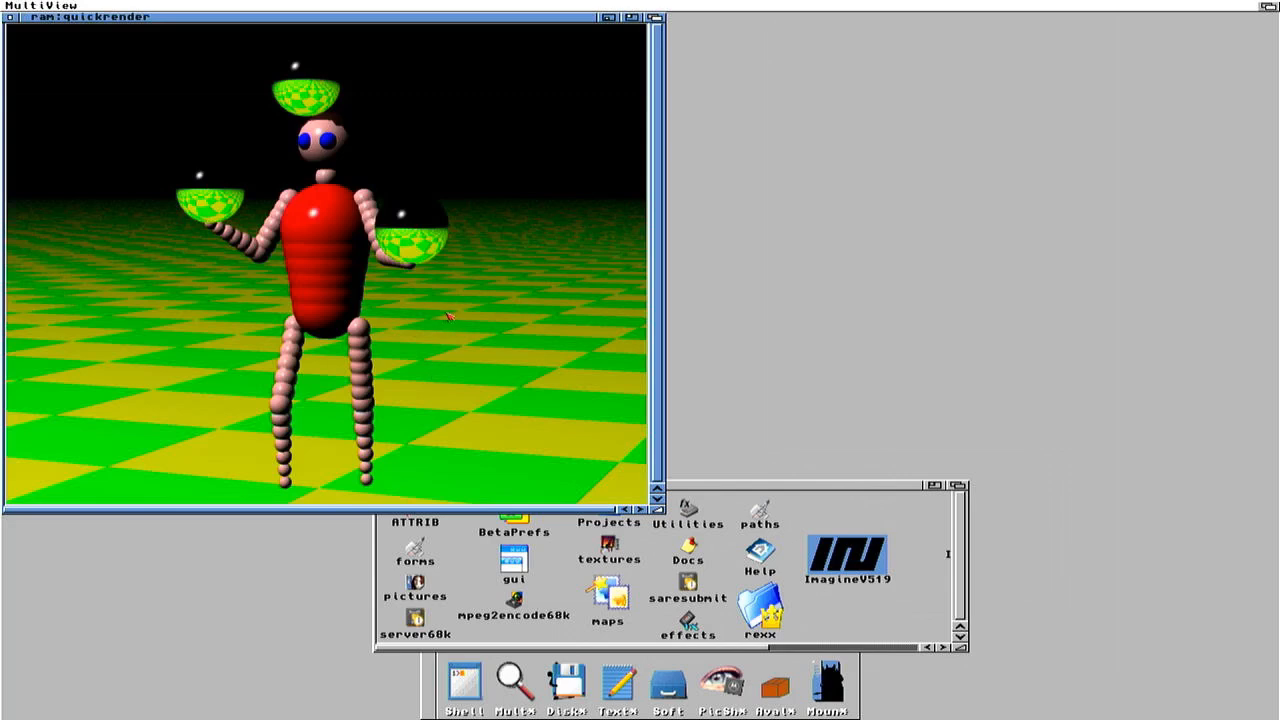
{"action": "left_click", "coordinate": [10, 17]}
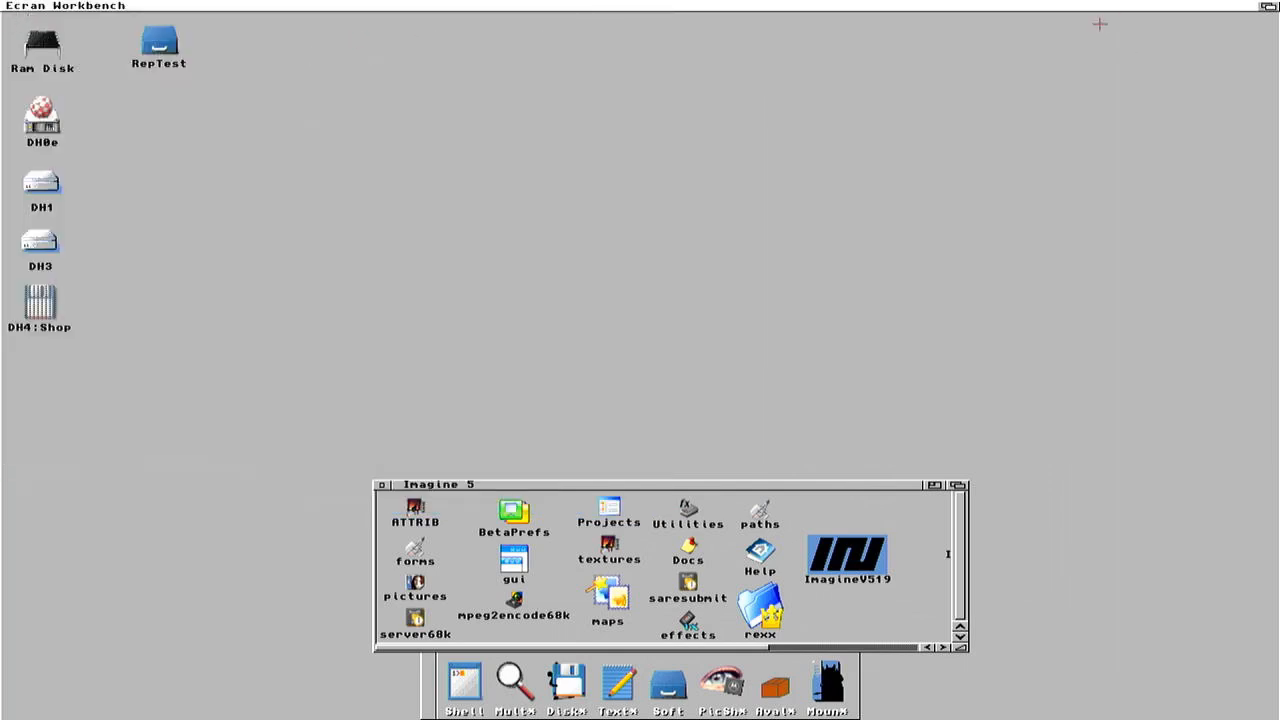
{"action": "left_click", "coordinate": [1270, 6]}
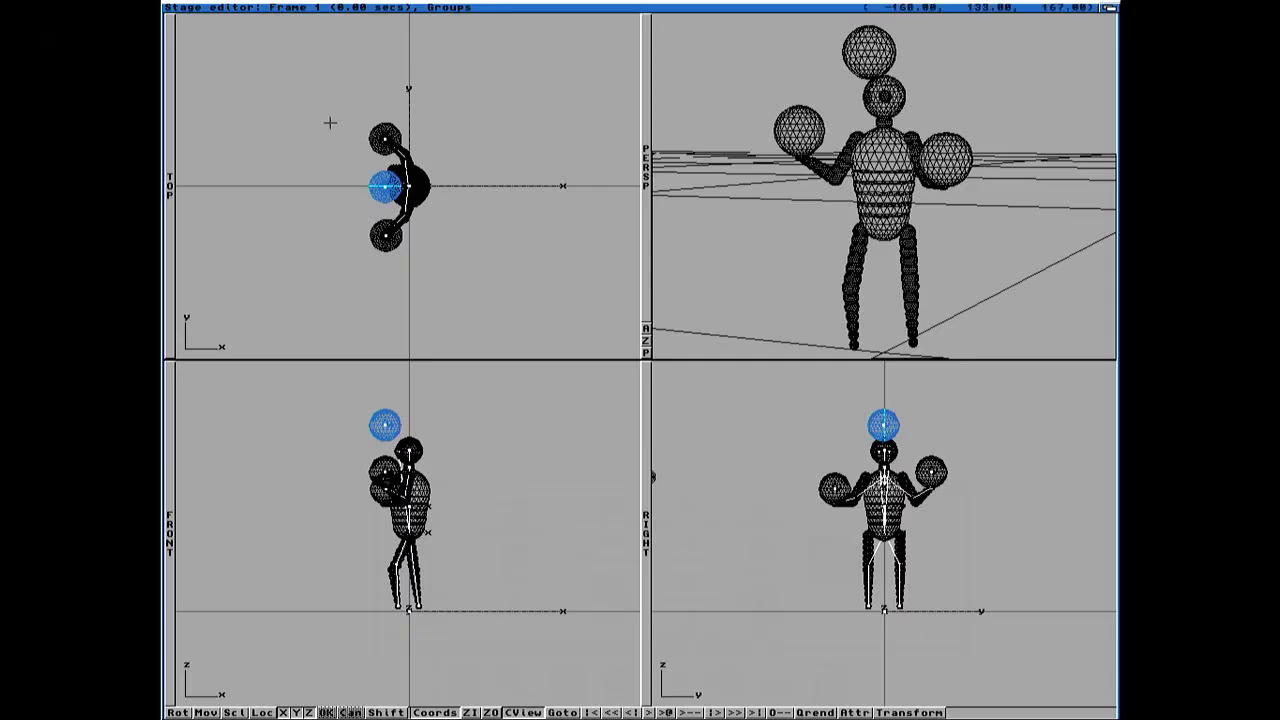
Step: Add a path to the scene with the file name Path1-ball.path
{"action": "right_click_drag", "start_coordinate": [330, 114], "coordinate": [404, 46]}
{"action": "left_click", "coordinate": [357, 53]}
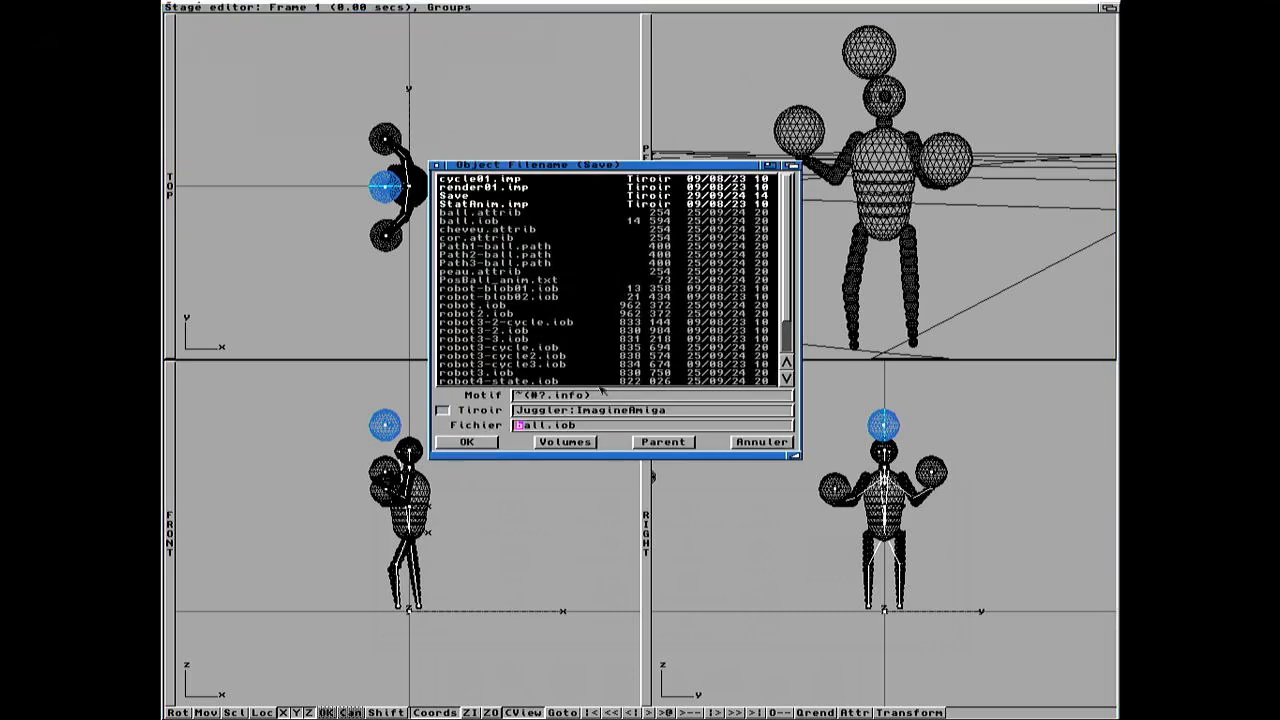
{"action": "left_click", "coordinate": [505, 247]}
{"action": "left_click", "coordinate": [556, 428]}
{"action": "key", "text": "Return"}
{"action": "left_click", "coordinate": [426, 622]}
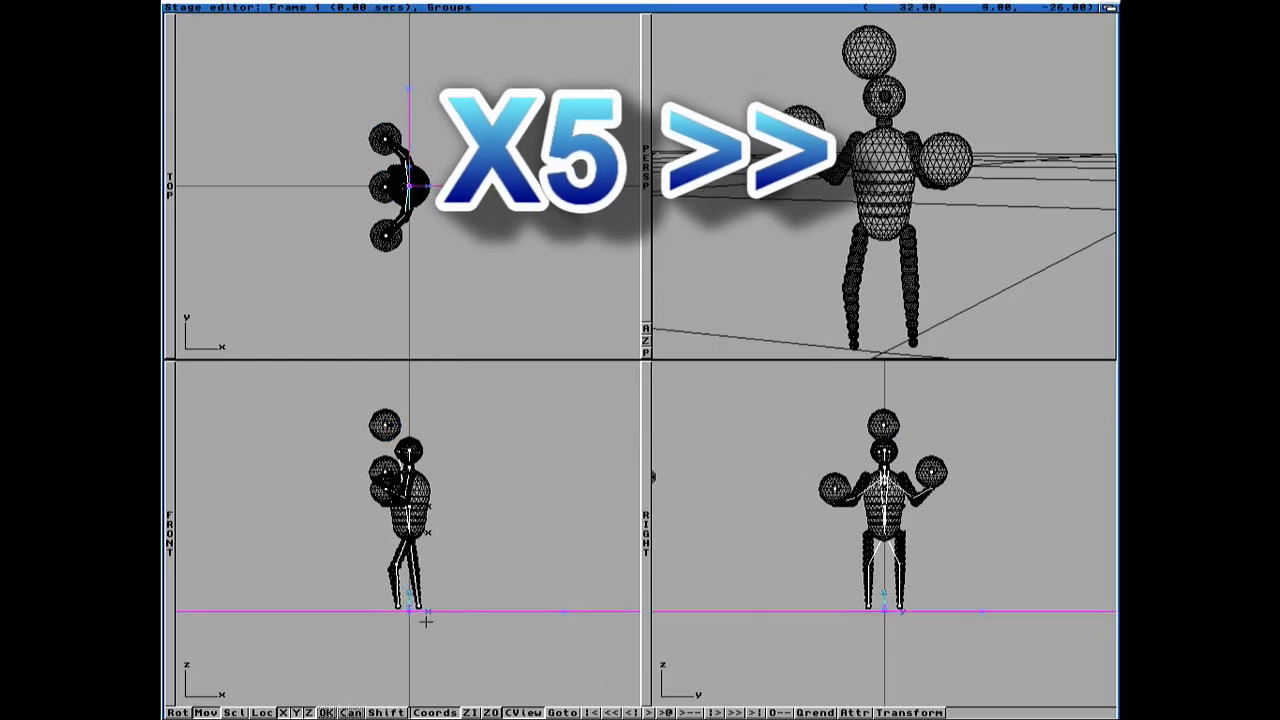
Step: Edit the path in the full-size Right view, moving its two end points onto the balls in the robot's hands
{"action": "left_click", "coordinate": [385, 466]}
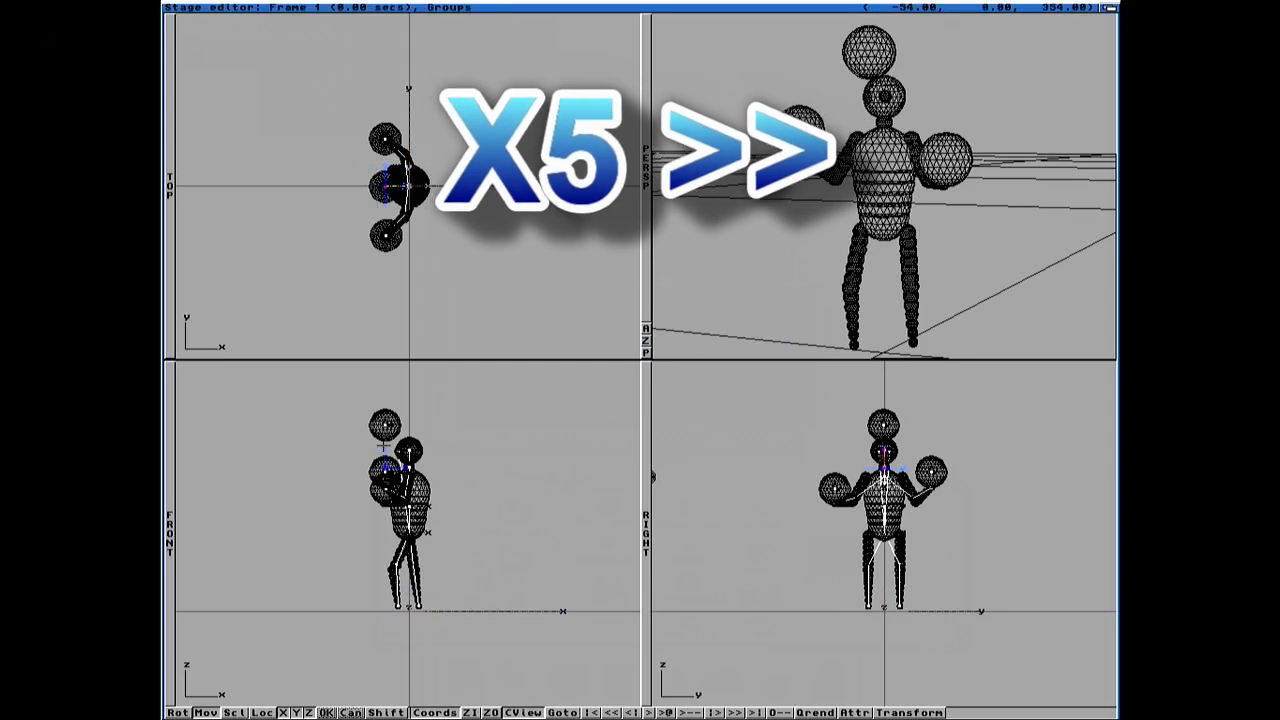
{"action": "left_click", "coordinate": [646, 443]}
{"action": "left_click", "coordinate": [650, 261]}
{"action": "right_click_drag", "start_coordinate": [345, 12], "coordinate": [360, 25]}
{"action": "left_click", "coordinate": [736, 265]}
{"action": "key", "text": "m"}
{"action": "left_click_drag", "start_coordinate": [735, 266], "coordinate": [734, 238]}
{"action": "key", "text": "space"}
{"action": "left_click", "coordinate": [598, 264]}
{"action": "key", "text": "m"}
{"action": "left_click_drag", "start_coordinate": [598, 264], "coordinate": [541, 271]}
{"action": "key", "text": "space"}
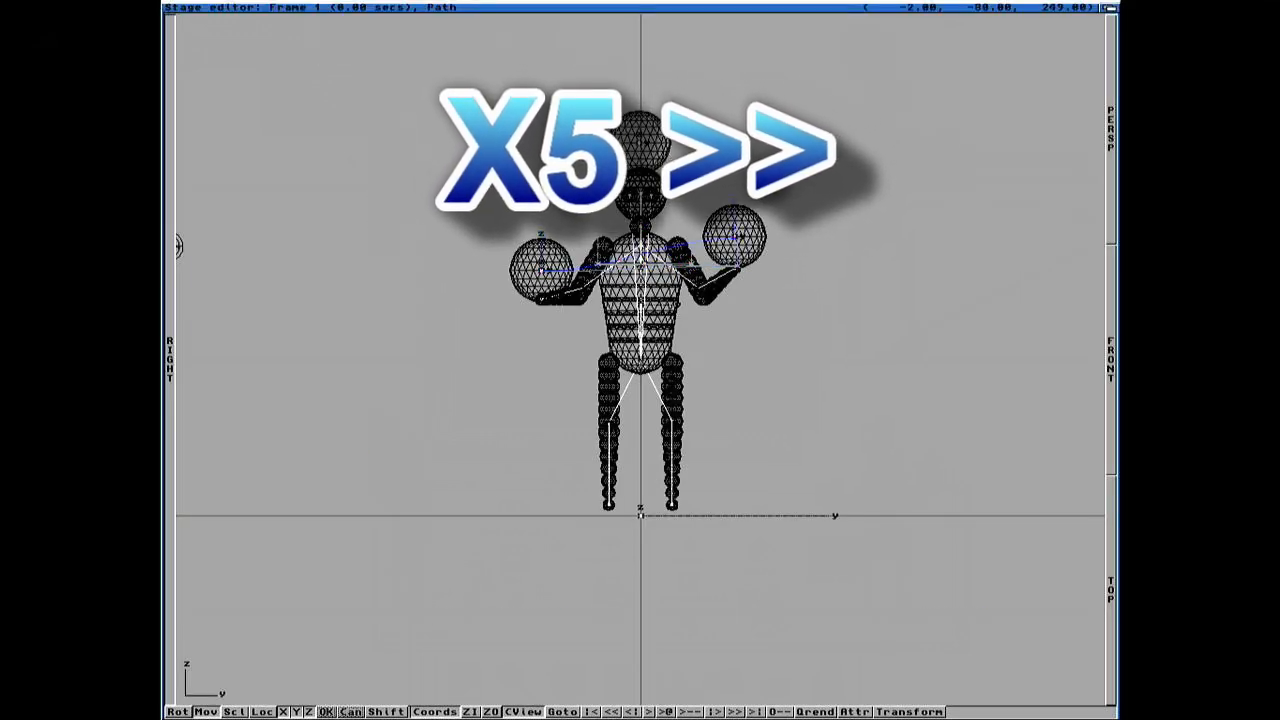
Step: Adjust the hand-to-hand path's points to shape its curve and save the path
{"action": "left_click", "coordinate": [470, 712]}
{"action": "key", "text": "r"}
{"action": "key", "text": "space"}
{"action": "key", "text": "m"}
{"action": "left_click_drag", "start_coordinate": [643, 435], "coordinate": [651, 490]}
{"action": "key", "text": "space"}
{"action": "right_click_drag", "start_coordinate": [345, 8], "coordinate": [358, 22]}
{"action": "left_click", "coordinate": [197, 64]}
Step: Rotate the hand-to-hand path's points about the X axis into a shallow arc and save it
{"action": "left_click", "coordinate": [193, 61]}
{"action": "key", "text": "m"}
{"action": "key", "text": "space"}
{"action": "key", "text": "r"}
{"action": "left_click_drag", "start_coordinate": [700, 244], "coordinate": [770, 245]}
{"action": "key", "text": "x"}
{"action": "key", "text": "space"}
{"action": "key", "text": "r"}
{"action": "key", "text": "x"}
{"action": "key", "text": "space"}
{"action": "key", "text": "r"}
{"action": "key", "text": "space"}
{"action": "left_click", "coordinate": [197, 64]}
Step: Add a second path to the scene under its own file name
{"action": "right_click_drag", "start_coordinate": [345, 8], "coordinate": [441, 48]}
{"action": "left_click", "coordinate": [467, 442]}
{"action": "left_click", "coordinate": [195, 62]}
{"action": "left_click", "coordinate": [467, 442]}
Step: Edit the second path, moving its first end point onto the ball in the robot's left hand
{"action": "right_click_drag", "start_coordinate": [372, 8], "coordinate": [408, 44]}
{"action": "left_click", "coordinate": [491, 712]}
{"action": "left_click", "coordinate": [643, 604]}
{"action": "key", "text": "m"}
{"action": "left_click_drag", "start_coordinate": [656, 597], "coordinate": [541, 354]}
{"action": "key", "text": "space"}
{"action": "key", "text": "m"}
{"action": "key", "text": "space"}
Step: Move the second path's other end point onto the ball above the head and rotate it to form an arc
{"action": "left_click", "coordinate": [619, 266]}
{"action": "key", "text": "m"}
{"action": "left_click_drag", "start_coordinate": [619, 266], "coordinate": [639, 230]}
{"action": "key", "text": "space"}
{"action": "key", "text": "r"}
{"action": "key", "text": "space"}
{"action": "key", "text": "super+1"}
Step: Add a third path to the scene under a new file name
{"action": "left_click", "coordinate": [467, 442]}
{"action": "right_click_drag", "start_coordinate": [290, 8], "coordinate": [441, 44]}
{"action": "key", "text": "Right"}
{"action": "key", "text": "Right"}
{"action": "key", "text": "Right"}
{"action": "key", "text": "Right"}
{"action": "key", "text": "Return"}
Step: Edit the third path, moving its first end point onto the ball above the robot's head
{"action": "right_click_drag", "start_coordinate": [374, 8], "coordinate": [408, 43]}
{"action": "key", "text": "m"}
{"action": "key", "text": "space"}
{"action": "left_click_drag", "start_coordinate": [644, 600], "coordinate": [640, 230]}
{"action": "key", "text": "m"}
{"action": "key", "text": "space"}
Step: Move the third path's other end point onto the right-hand ball, rotate it about X into an arc, and save the path
{"action": "left_click", "coordinate": [751, 256]}
{"action": "key", "text": "m"}
{"action": "left_click_drag", "start_coordinate": [751, 256], "coordinate": [736, 322]}
{"action": "key", "text": "r"}
{"action": "key", "text": "x"}
{"action": "key", "text": "space"}
{"action": "key", "text": "super+1"}
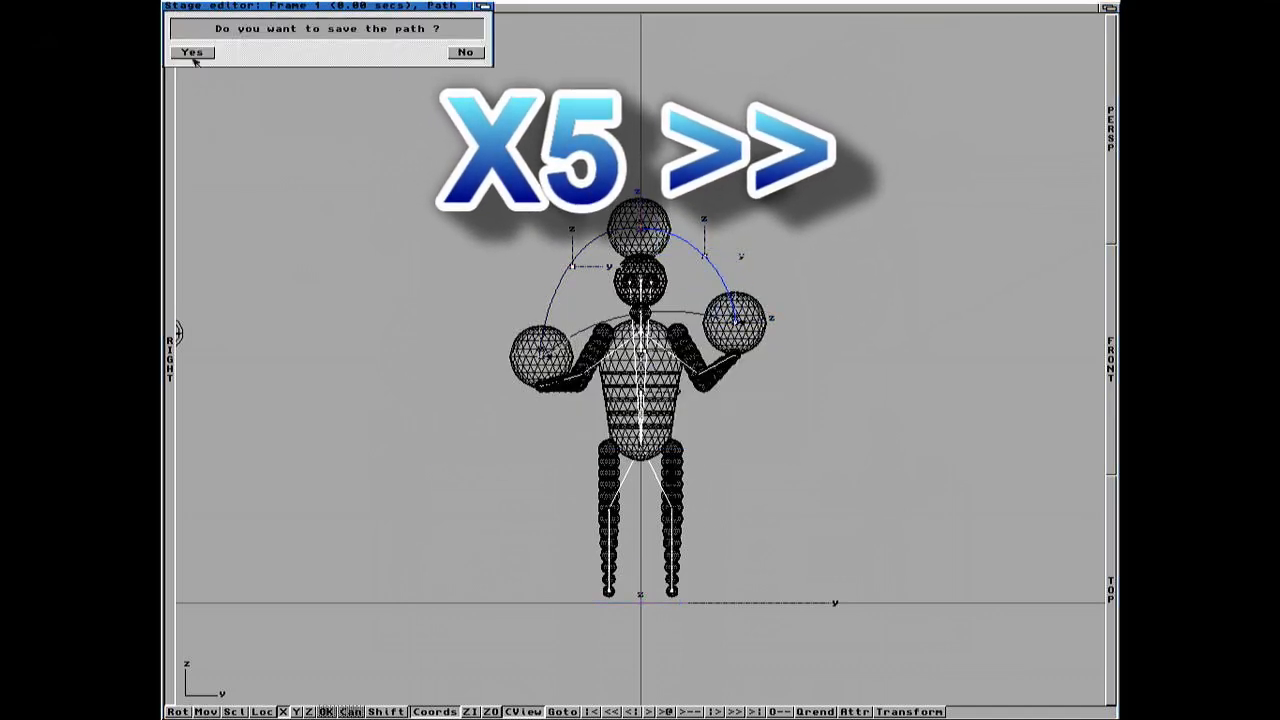
{"action": "left_click", "coordinate": [192, 52]}
Step: Shift the path along the X axis into line with the balls in front of the robot
{"action": "key", "text": "m"}
{"action": "key", "text": "Escape"}
{"action": "key", "text": "x"}
{"action": "key", "text": "m"}
{"action": "key", "text": "x"}
{"action": "left_click_drag", "start_coordinate": [427, 305], "coordinate": [403, 306]}
{"action": "key", "text": "space"}
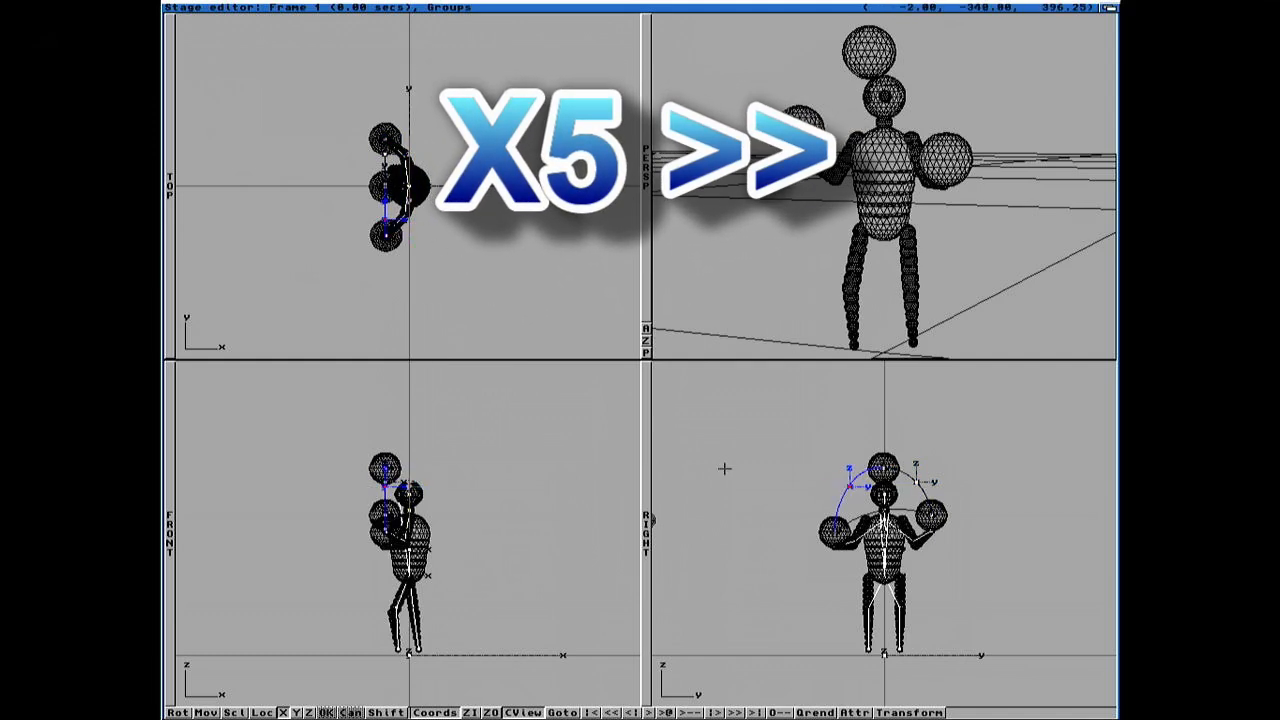
Step: Check the object names of the hand-to-hand path and the three balls in their attributes
{"action": "right_click_drag", "start_coordinate": [192, 7], "coordinate": [214, 49]}
{"action": "left_click", "coordinate": [854, 713]}
{"action": "left_click", "coordinate": [794, 483]}
{"action": "left_click", "coordinate": [834, 532]}
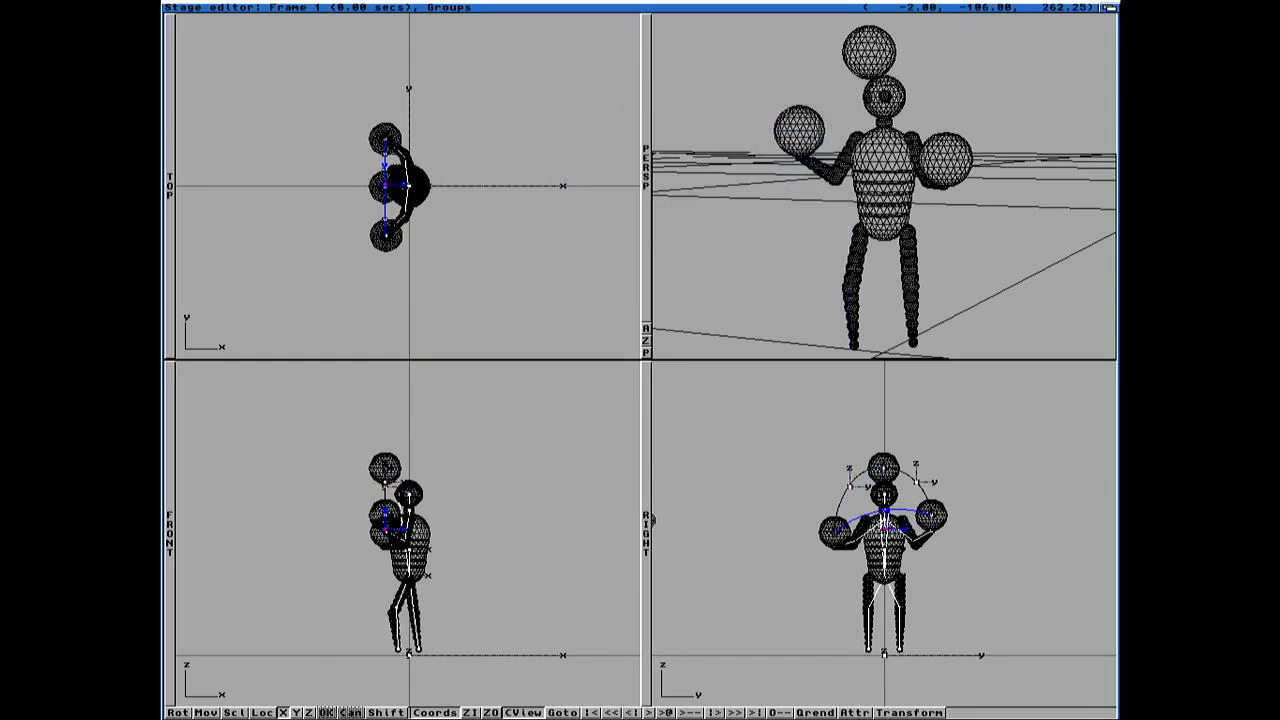
{"action": "left_click", "coordinate": [834, 532]}
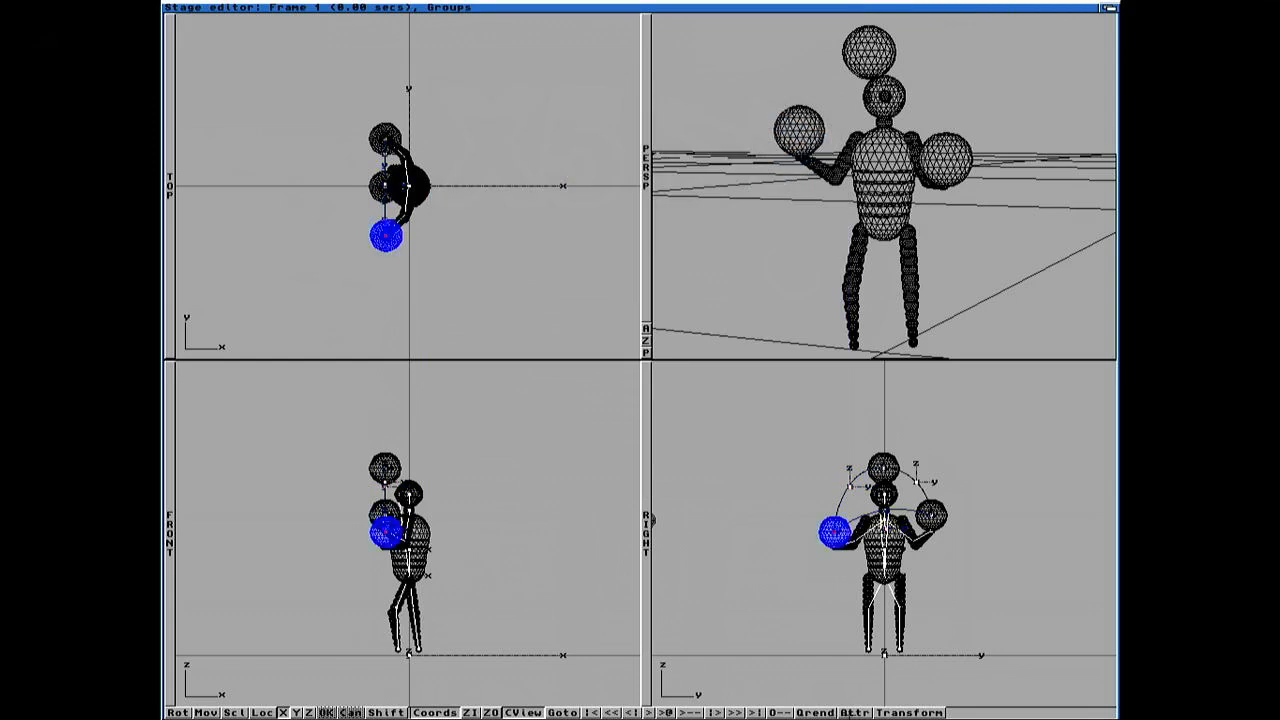
{"action": "left_click", "coordinate": [854, 713]}
{"action": "left_click", "coordinate": [771, 483]}
{"action": "left_click", "coordinate": [932, 516]}
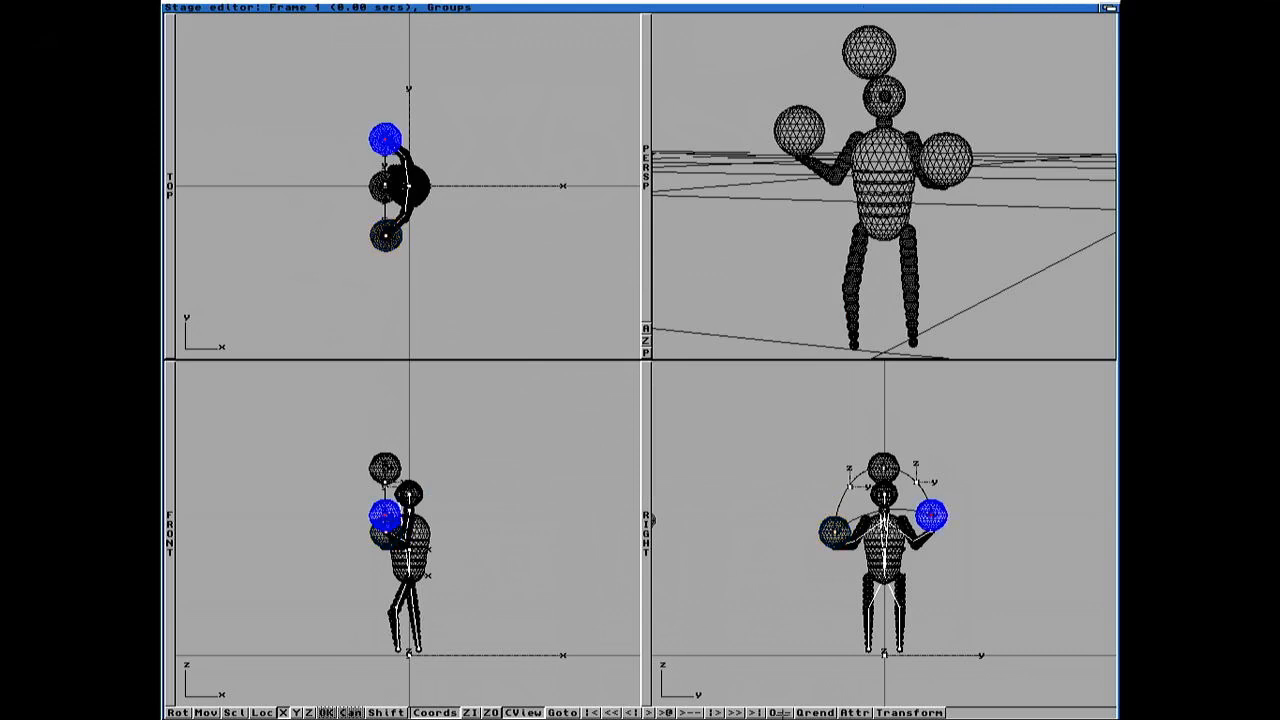
{"action": "left_click", "coordinate": [849, 713]}
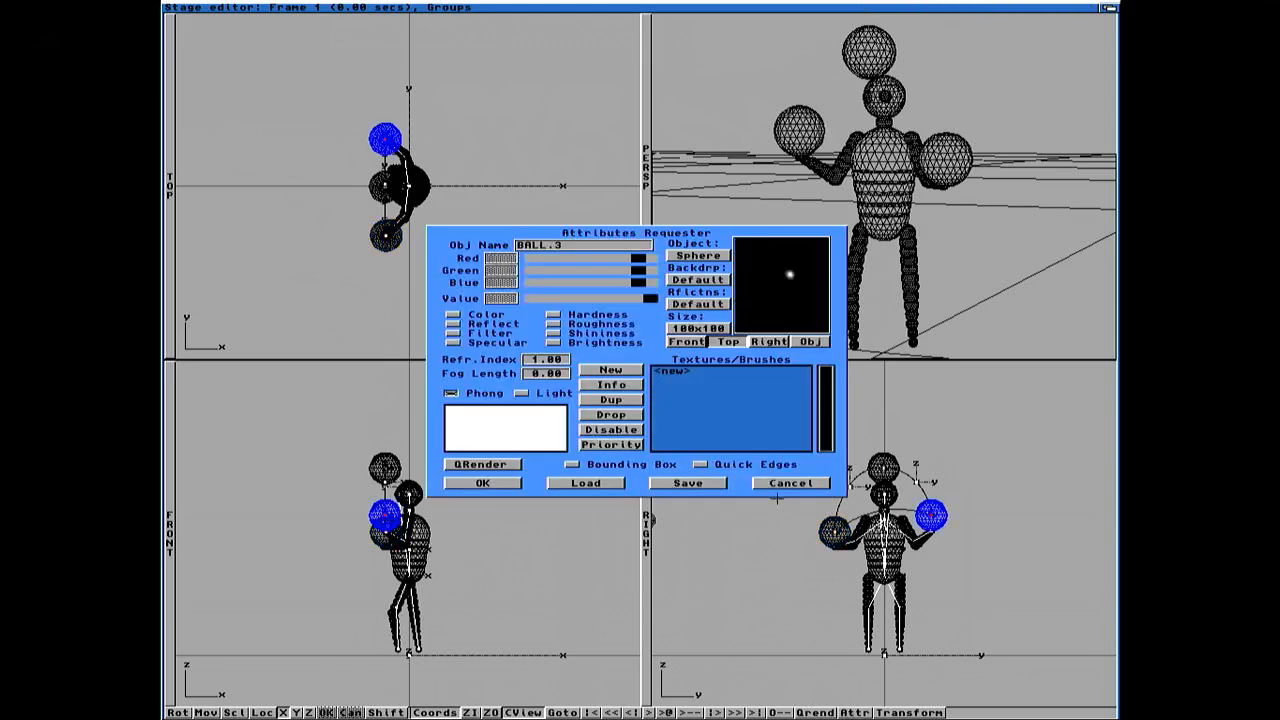
{"action": "left_click", "coordinate": [779, 484]}
{"action": "left_click", "coordinate": [757, 476]}
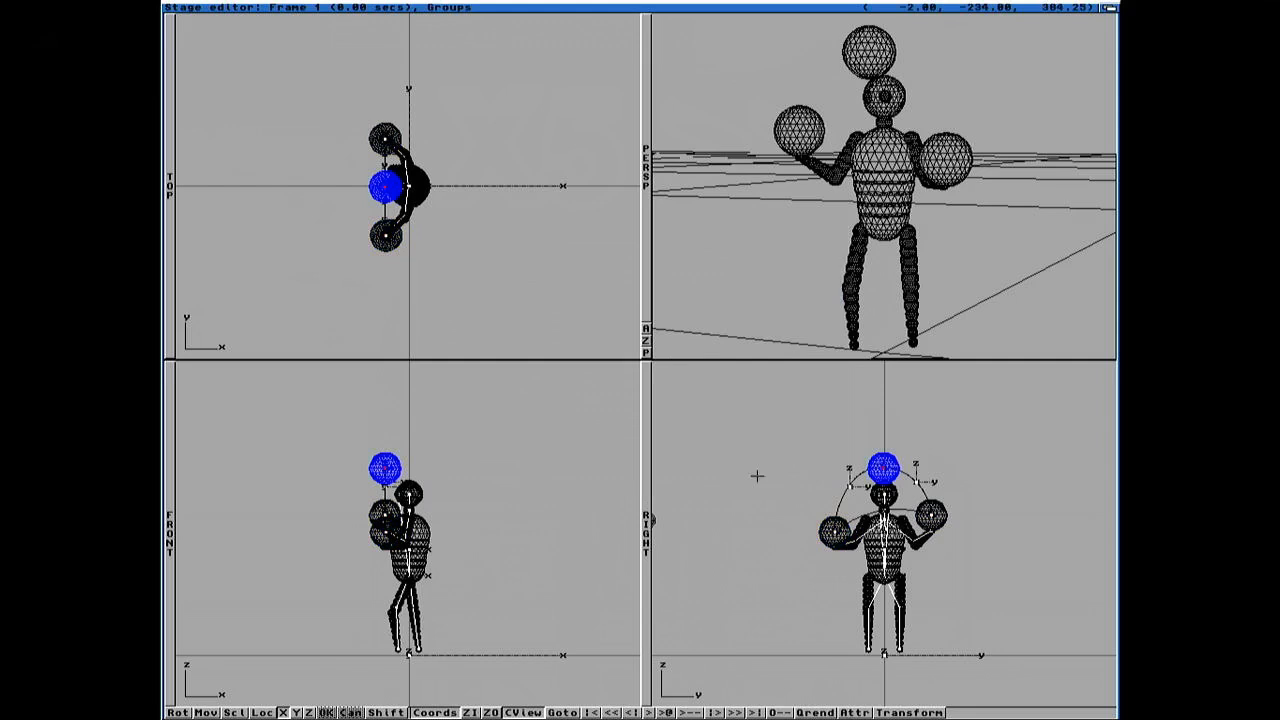
{"action": "left_click", "coordinate": [849, 713]}
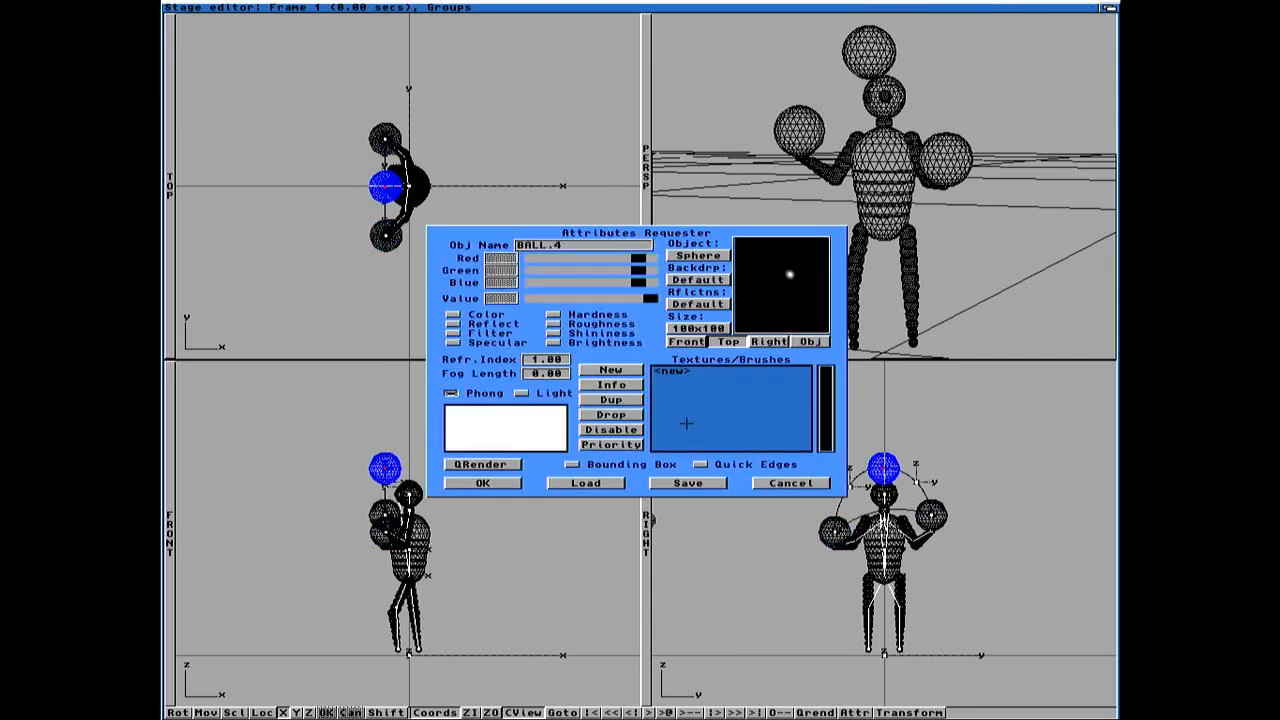
{"action": "left_click", "coordinate": [762, 483]}
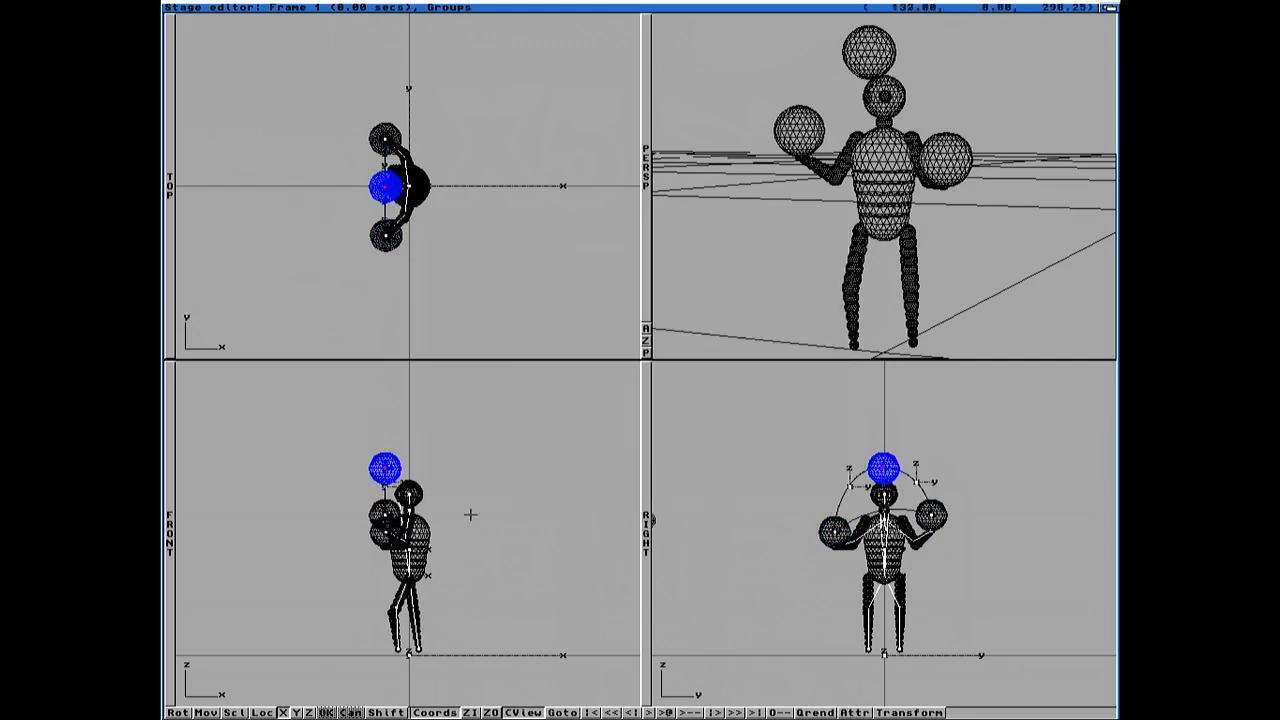
Step: In the Action Editor, delete the frame 1 position entries of BALL.2, BALL.3 and BALL.4
{"action": "right_click_drag", "start_coordinate": [220, 131], "coordinate": [230, 49]}
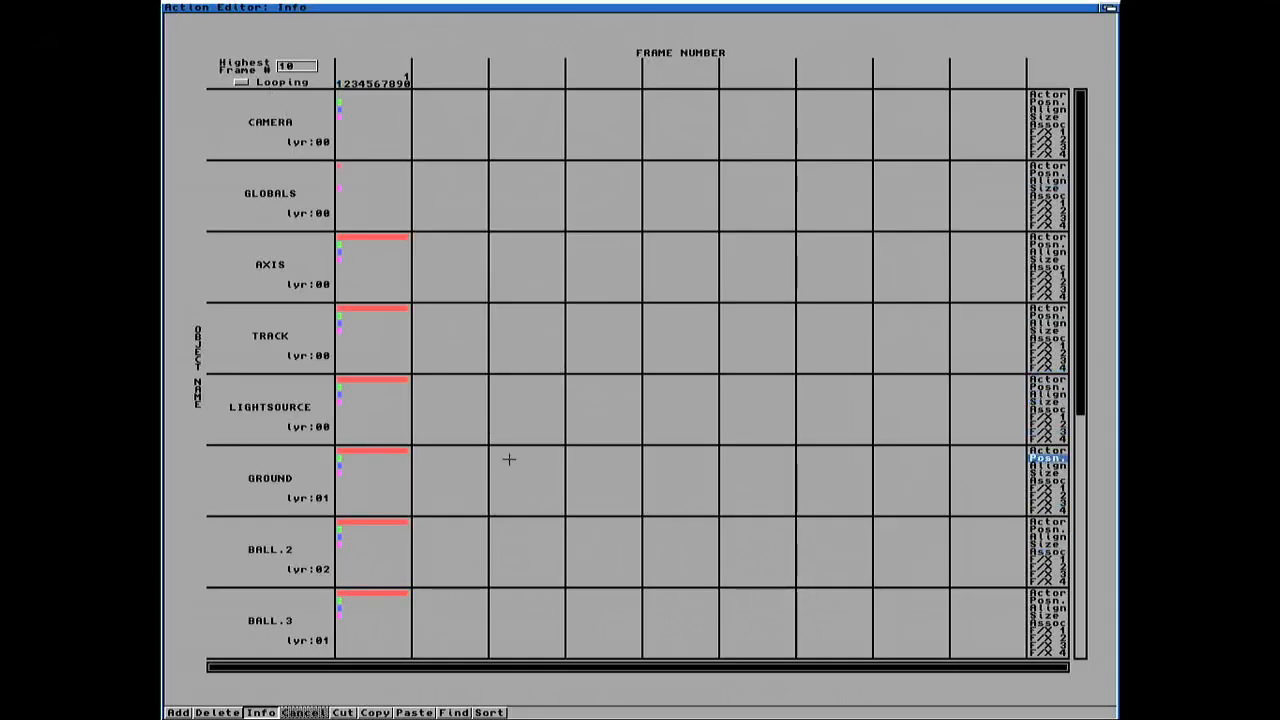
{"action": "left_click_drag", "start_coordinate": [1078, 352], "coordinate": [1074, 411]}
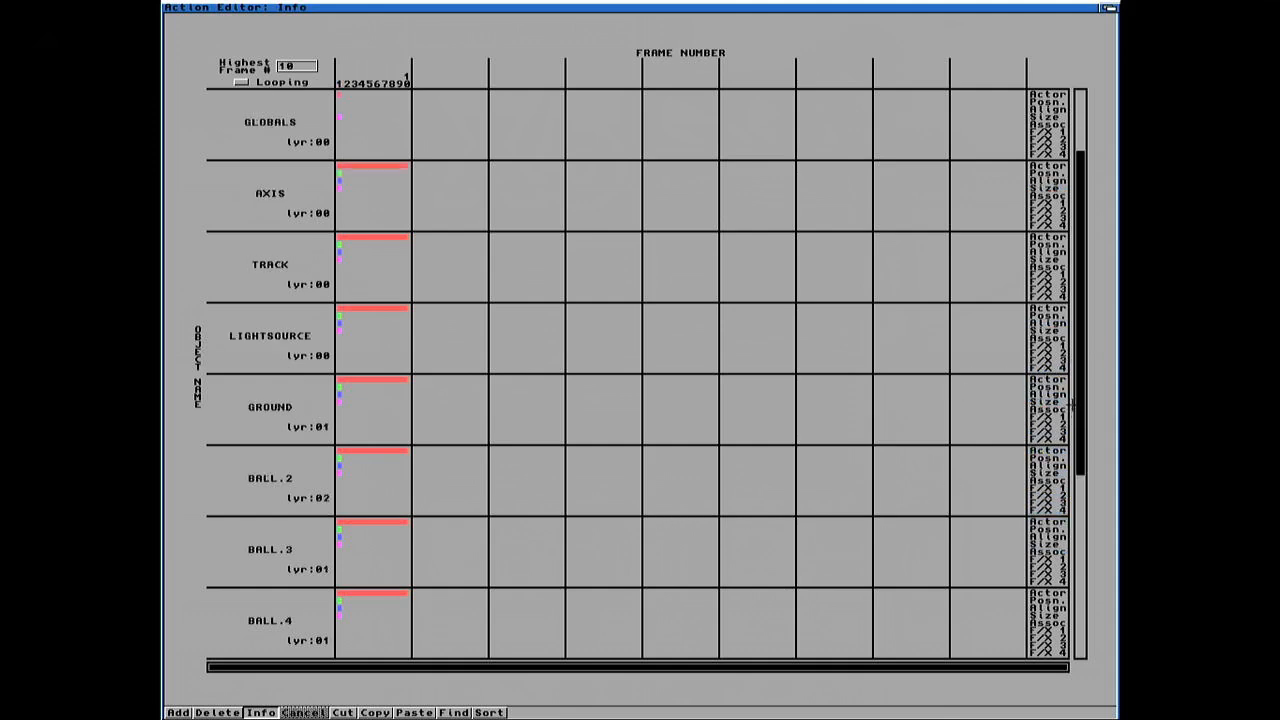
{"action": "left_click", "coordinate": [1073, 558]}
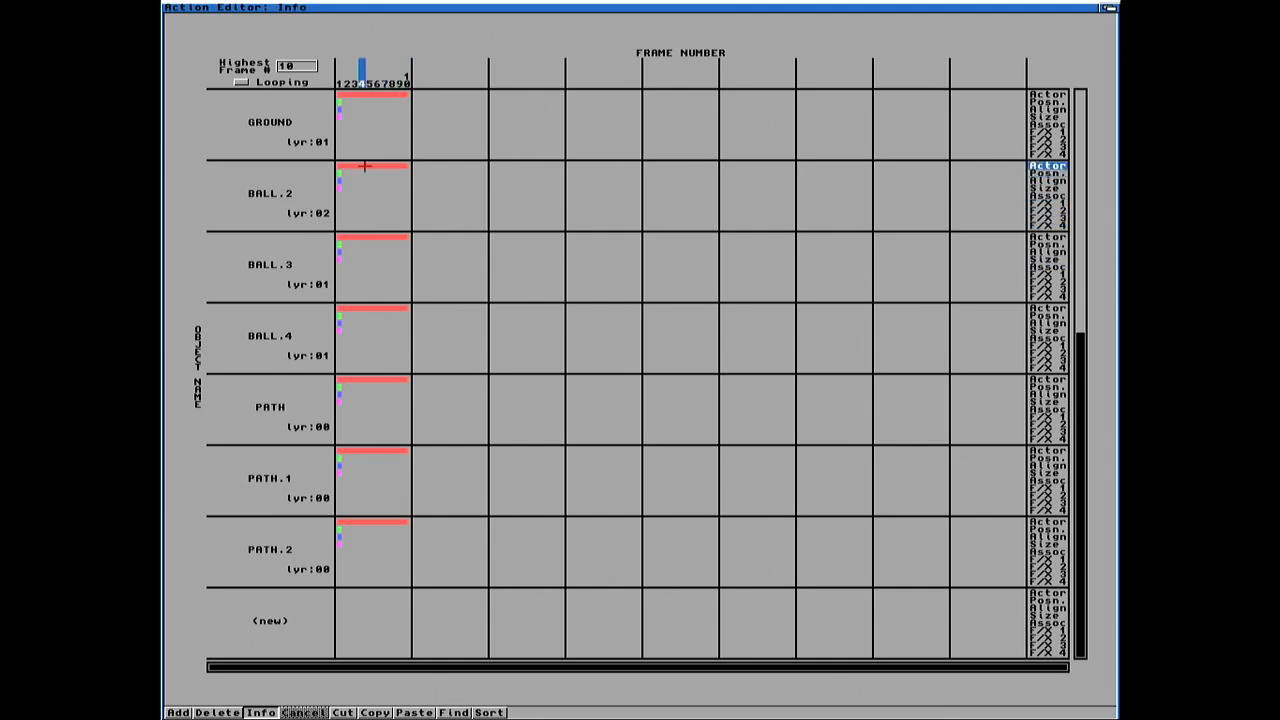
{"action": "left_click", "coordinate": [222, 711]}
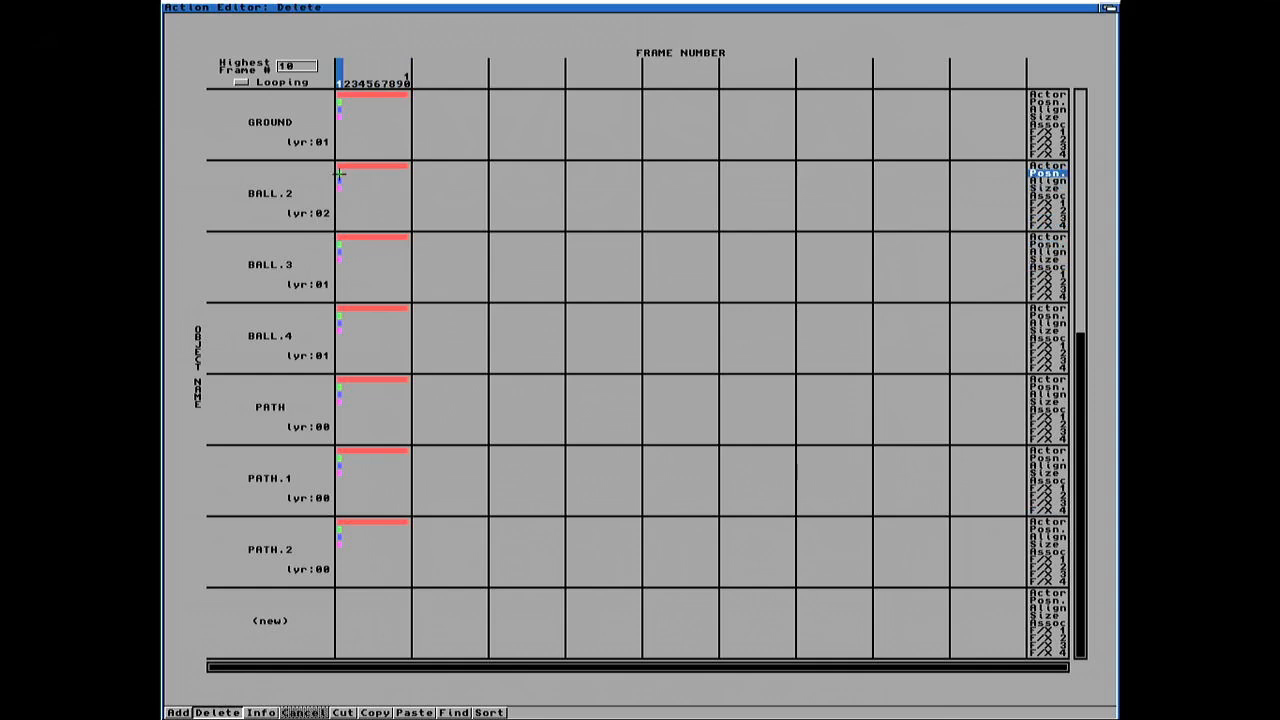
{"action": "left_click", "coordinate": [339, 243]}
Step: Add a Follow Path position to BALL.2 for frames 1 to 10, using the path named path
{"action": "left_click", "coordinate": [178, 712]}
{"action": "left_click", "coordinate": [405, 173]}
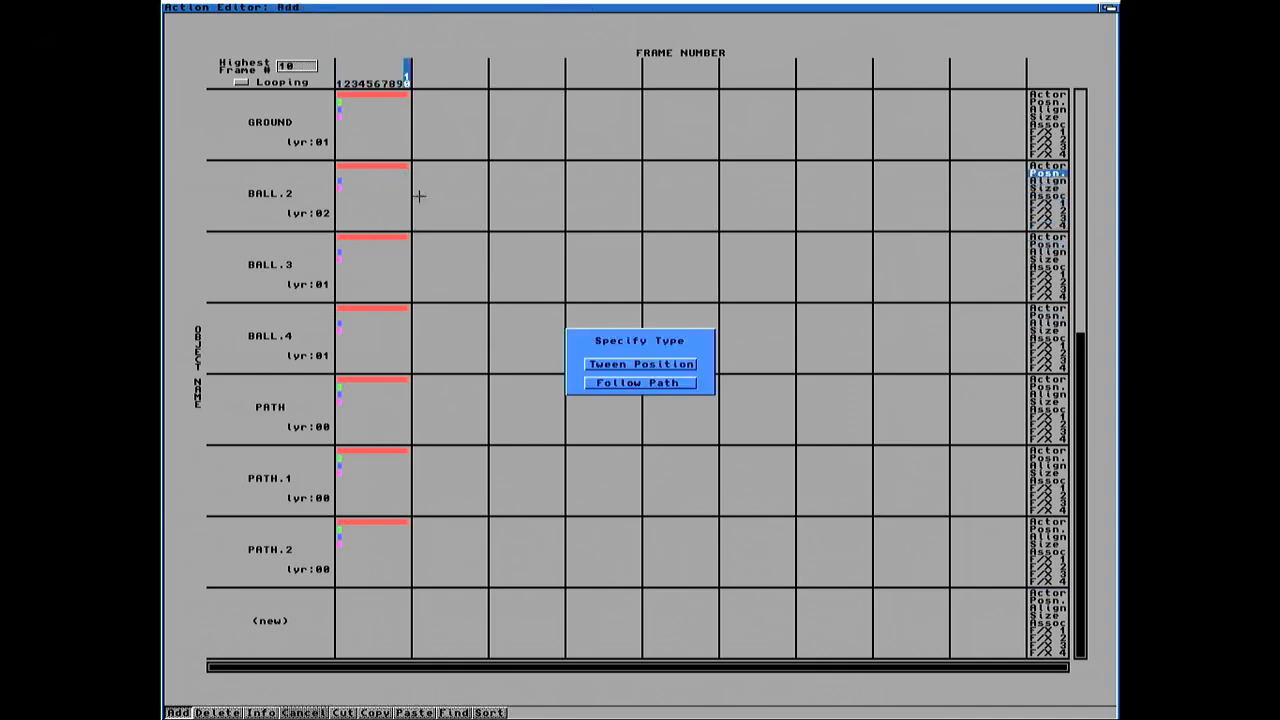
{"action": "left_click", "coordinate": [633, 382]}
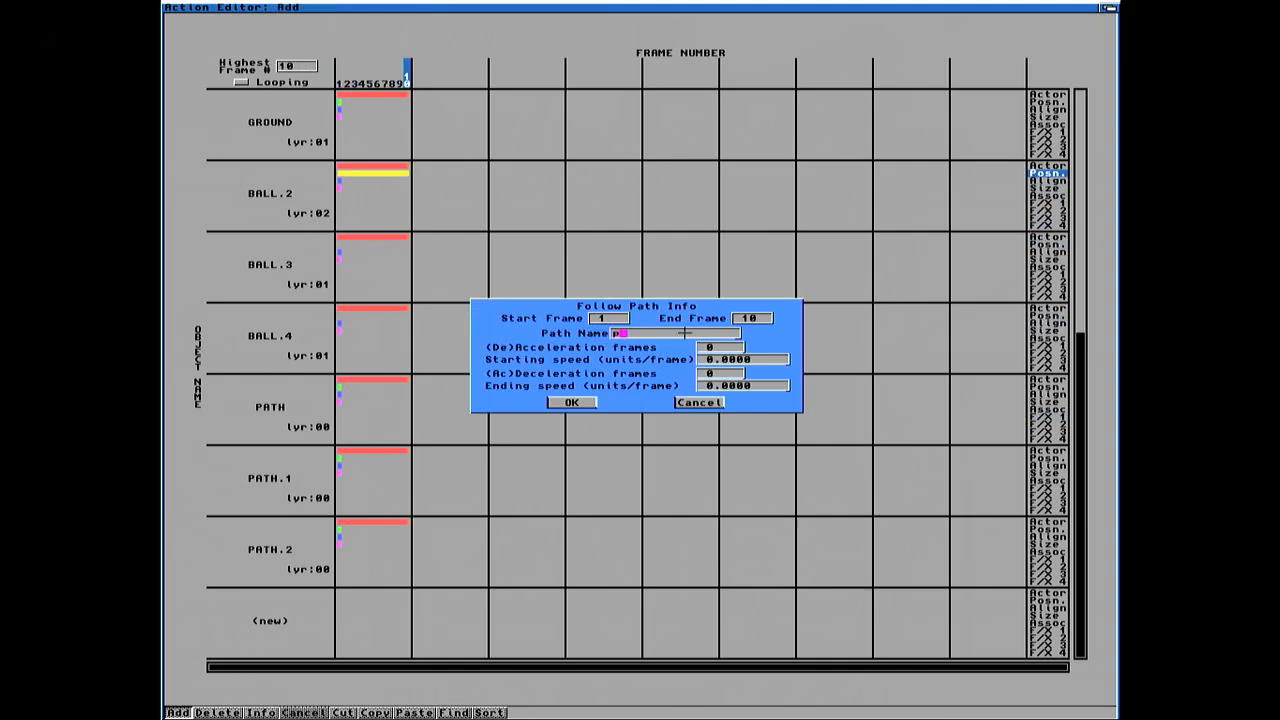
{"action": "type", "text": "path"}
{"action": "key", "text": "Return"}
{"action": "left_click", "coordinate": [575, 403]}
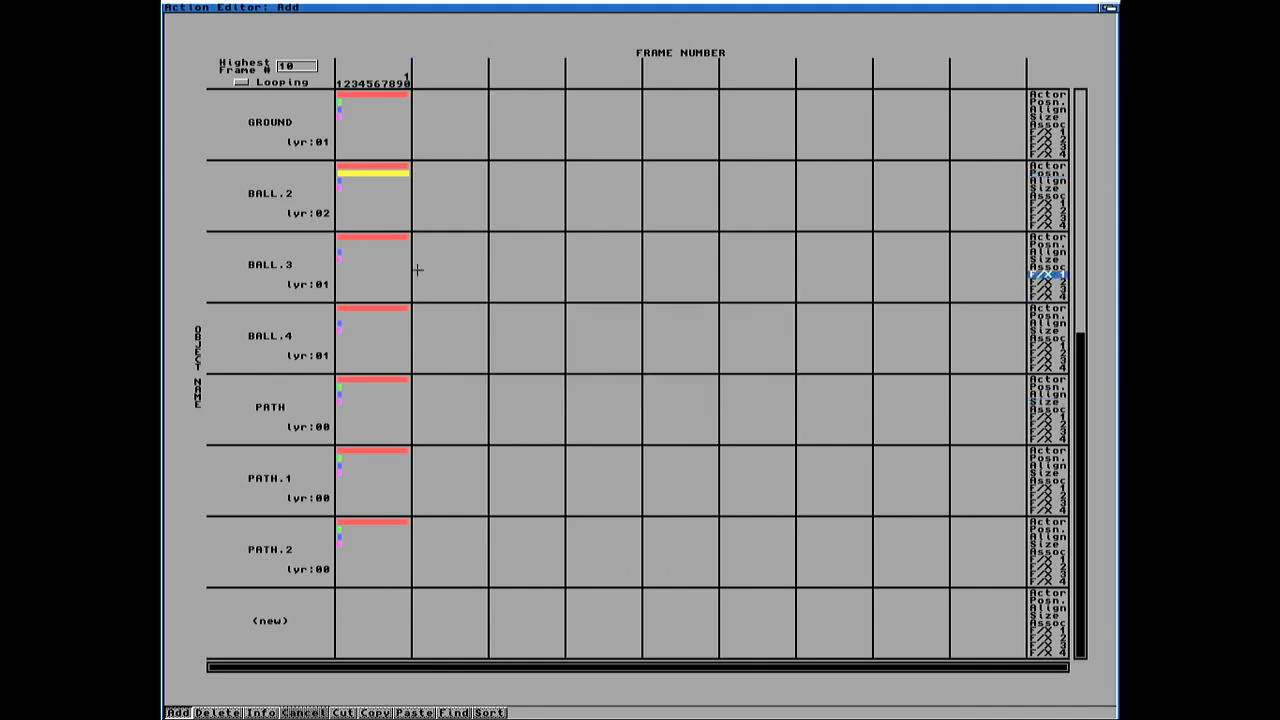
Step: Make BALL.3 follow path.1 from frame 1 to frame 10
{"action": "left_click", "coordinate": [340, 245]}
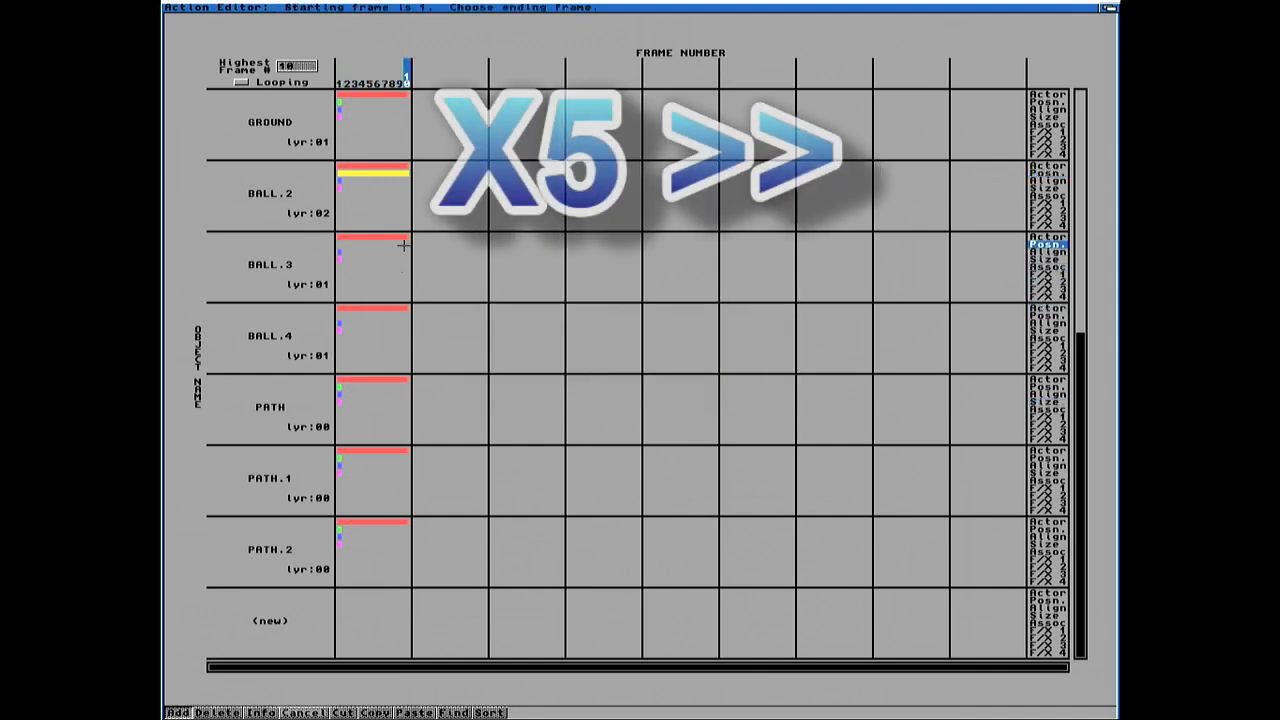
{"action": "left_click", "coordinate": [405, 245]}
{"action": "left_click", "coordinate": [635, 382]}
{"action": "left_click", "coordinate": [642, 335]}
{"action": "type", "text": "path.1"}
{"action": "key", "text": "Return"}
{"action": "left_click", "coordinate": [589, 403]}
Step: Make BALL.4 follow path.2 from frame 1 to frame 10
{"action": "left_click", "coordinate": [342, 315]}
{"action": "left_click", "coordinate": [406, 316]}
{"action": "left_click", "coordinate": [606, 382]}
{"action": "left_click", "coordinate": [642, 335]}
{"action": "type", "text": "path.2"}
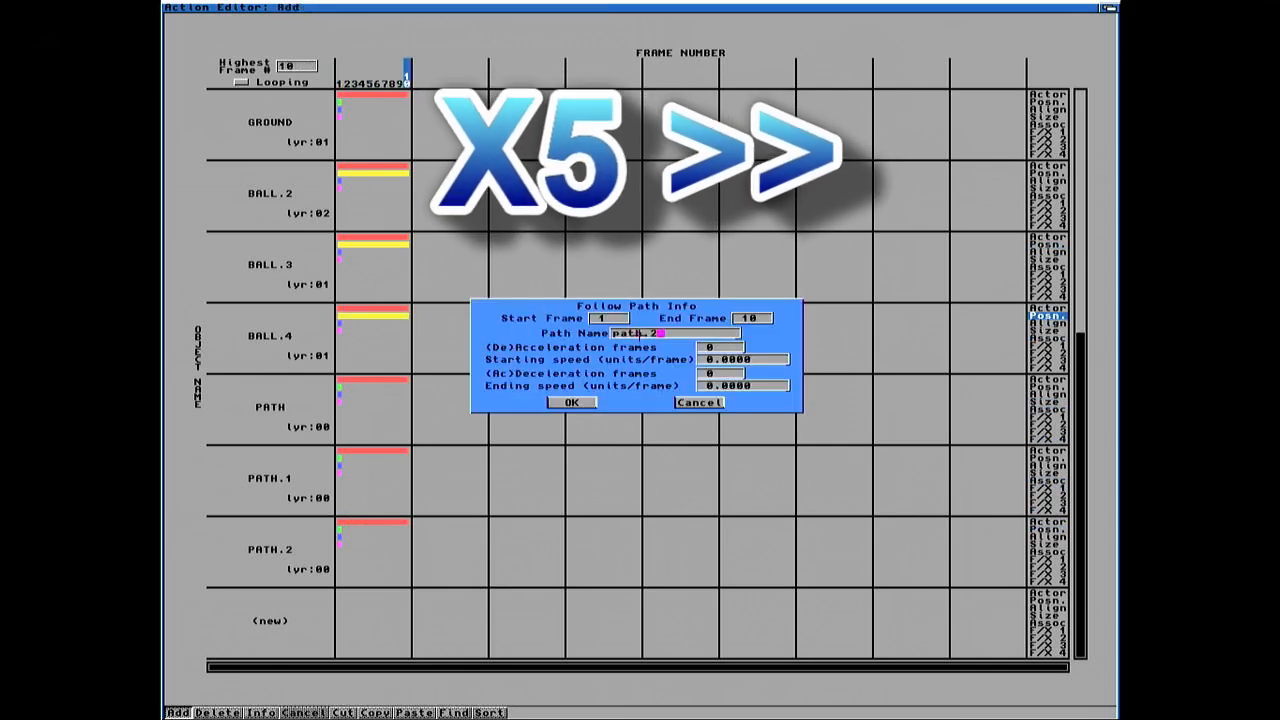
{"action": "key", "text": "Return"}
{"action": "left_click", "coordinate": [577, 403]}
Step: Return to the Stage Editor and step forward frame by frame to frame 6 to check the juggling motion
{"action": "mouse_move", "coordinate": [236, 54]}
{"action": "right_mouse_down"}
{"action": "mouse_move", "coordinate": [220, 24]}
{"action": "mouse_move", "coordinate": [215, 48]}
{"action": "right_mouse_up"}
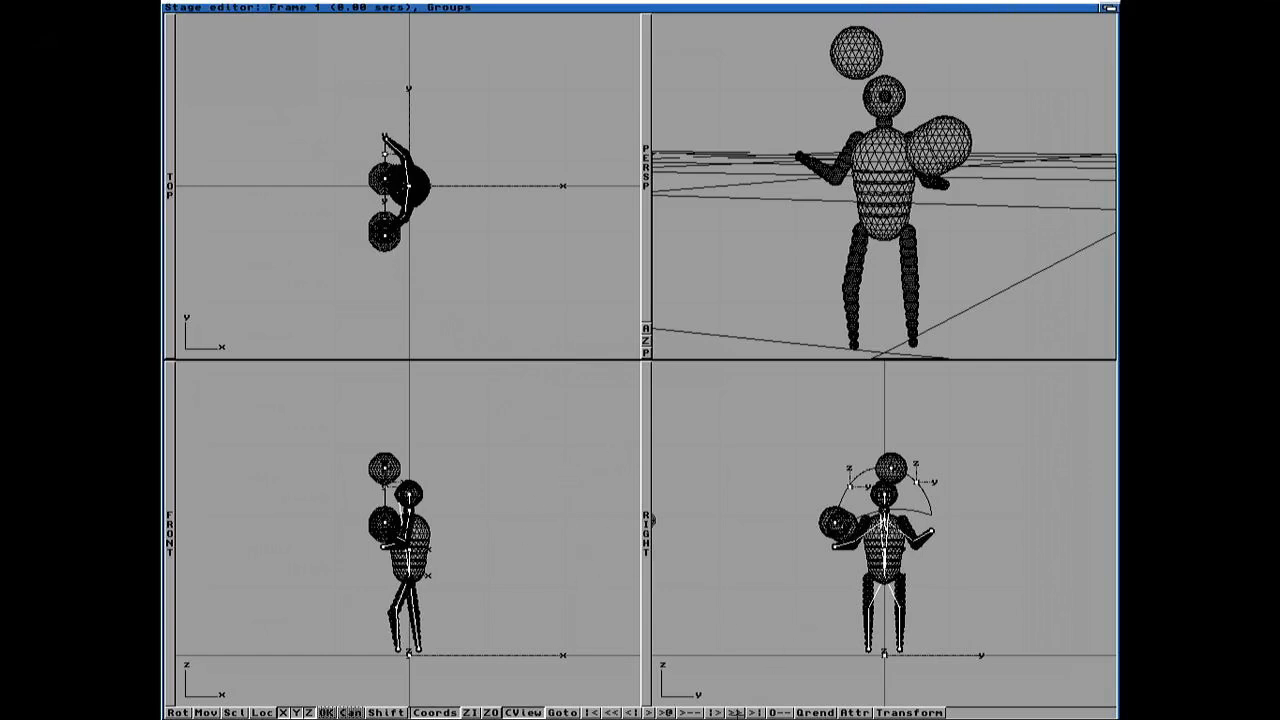
{"action": "left_click", "coordinate": [741, 712]}
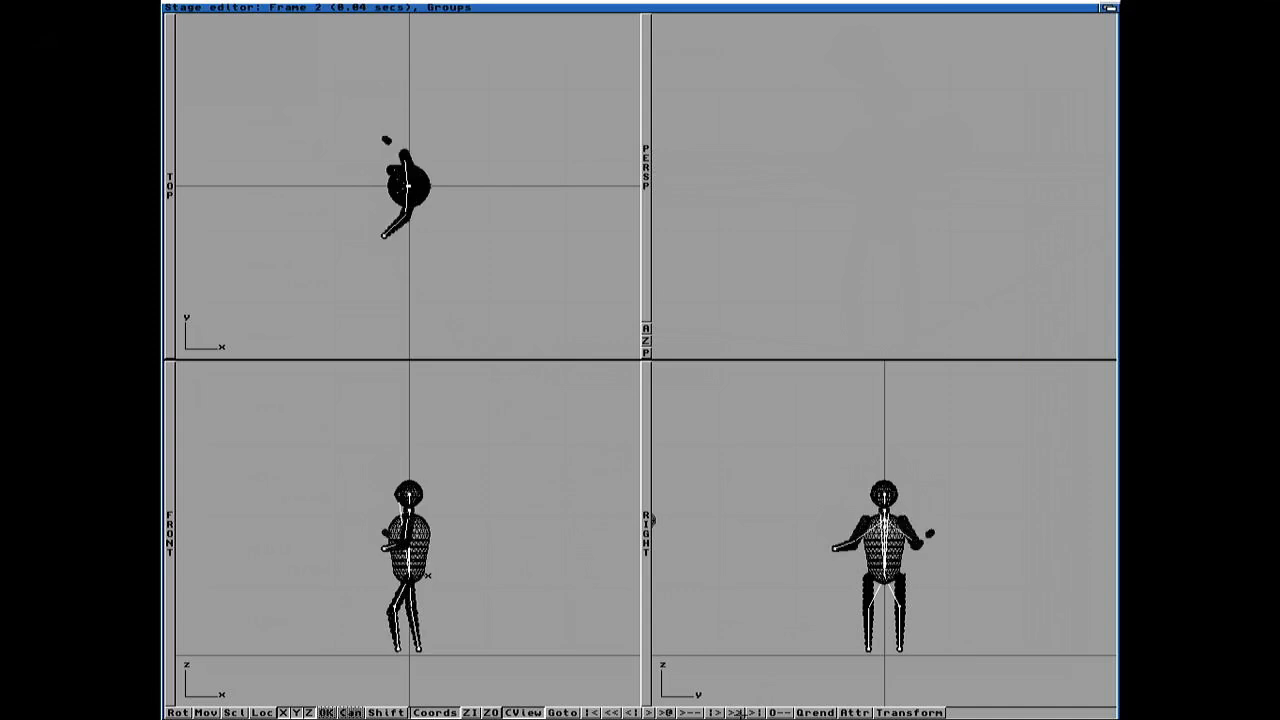
{"action": "left_click", "coordinate": [741, 712]}
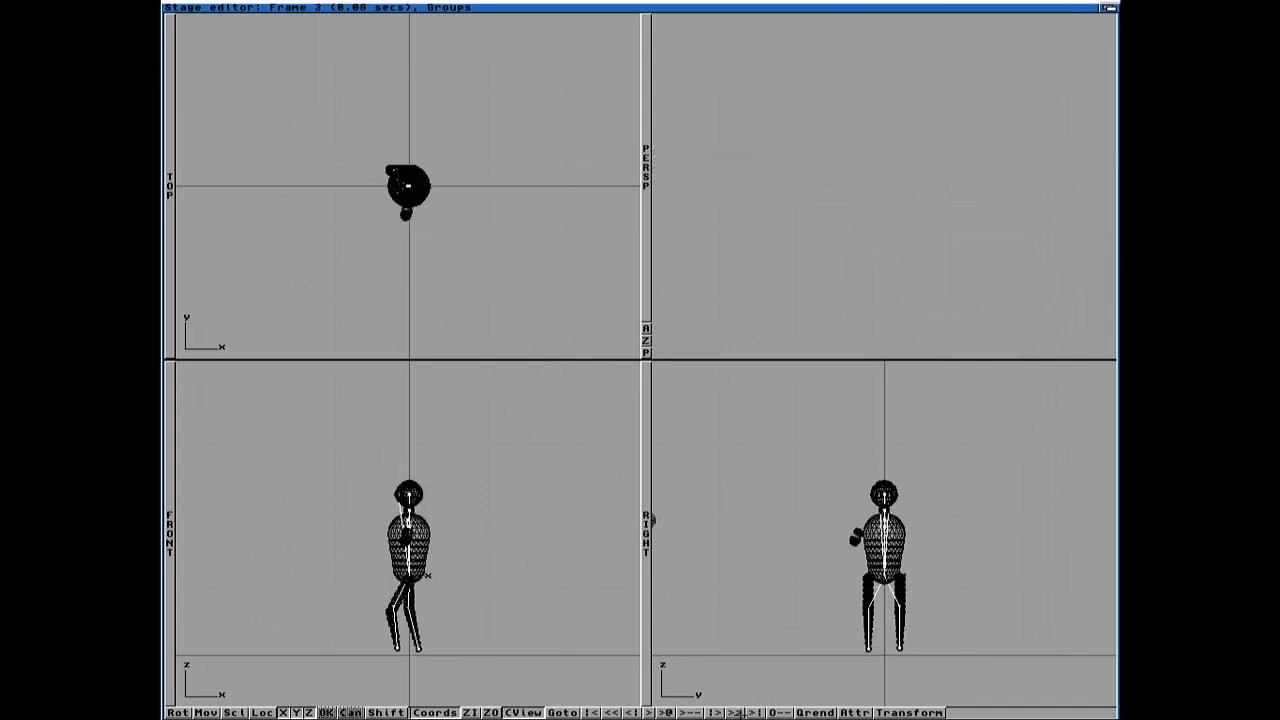
{"action": "left_click", "coordinate": [741, 712]}
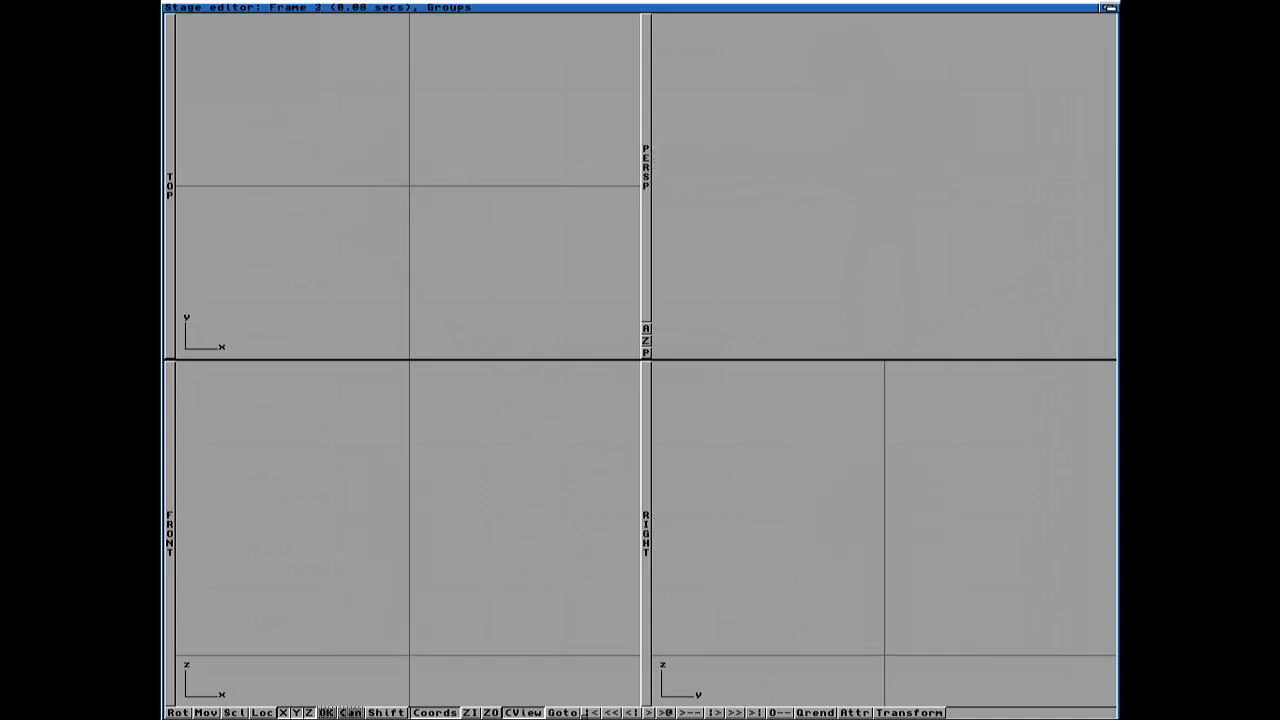
{"action": "left_click", "coordinate": [740, 712]}
{"action": "left_click", "coordinate": [739, 712]}
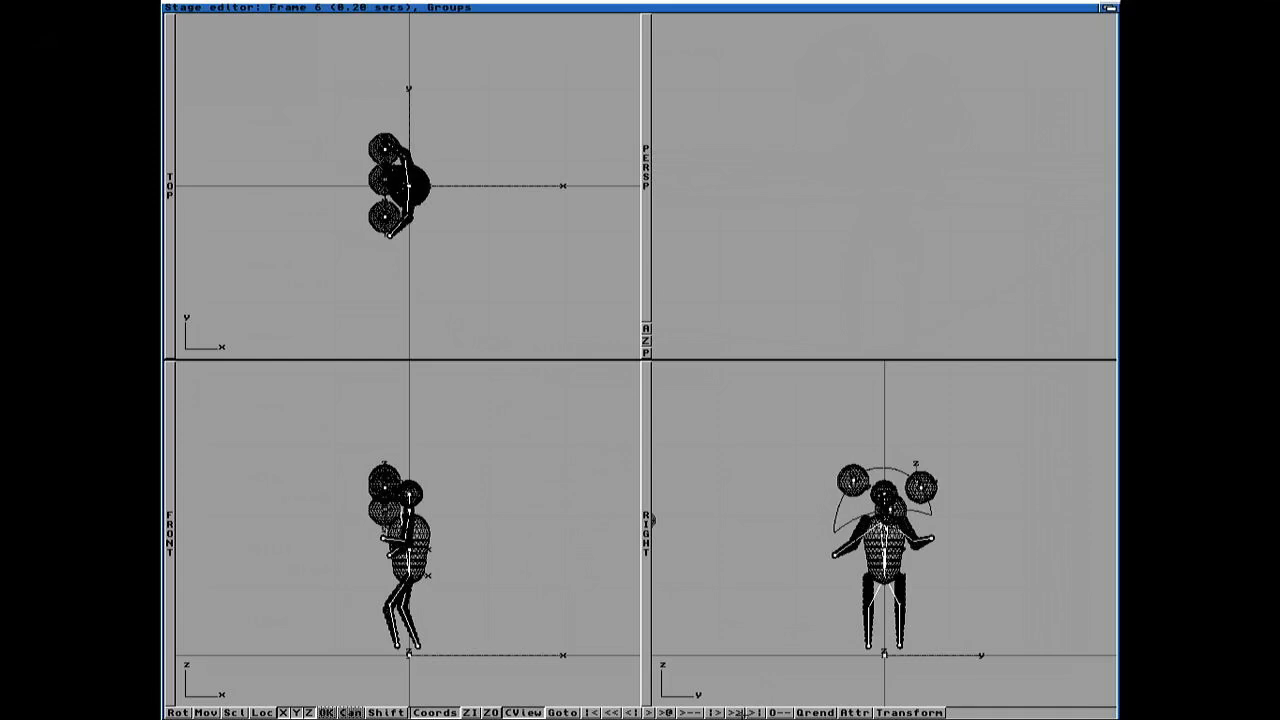
Step: Check the juggling motion at frame 7 and return to frame 1
{"action": "left_click", "coordinate": [739, 712]}
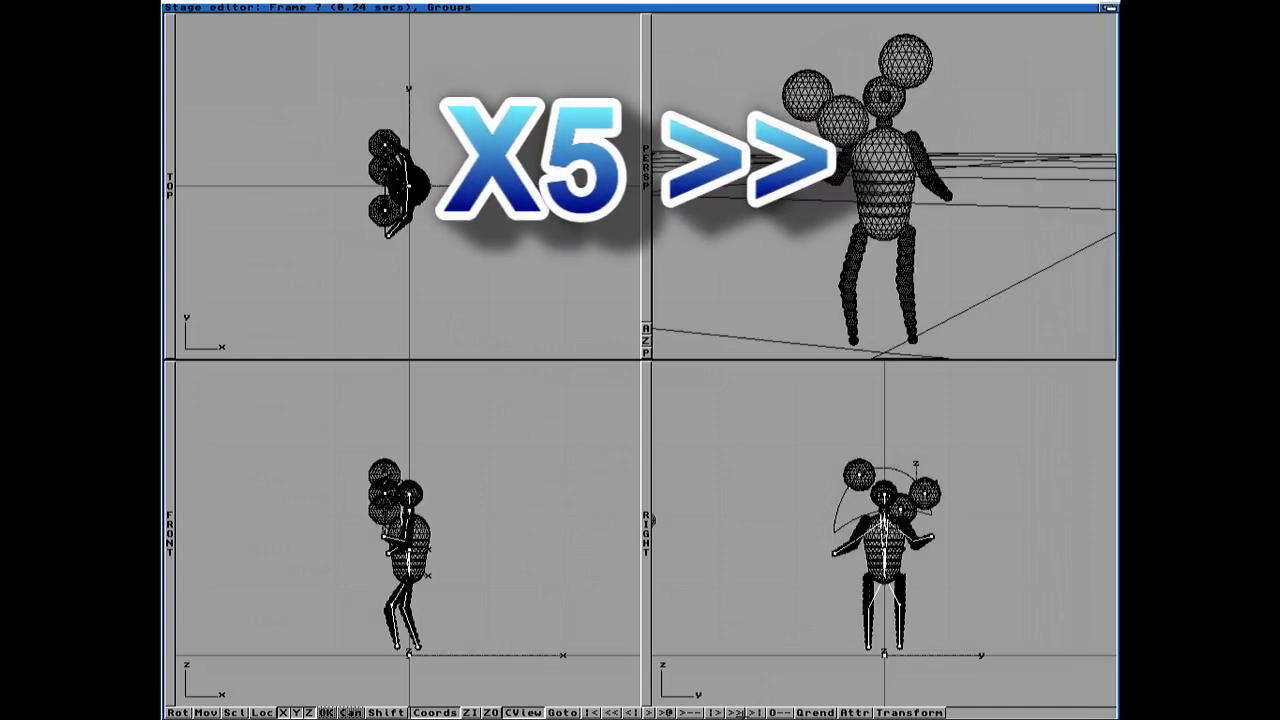
{"action": "left_click", "coordinate": [636, 712]}
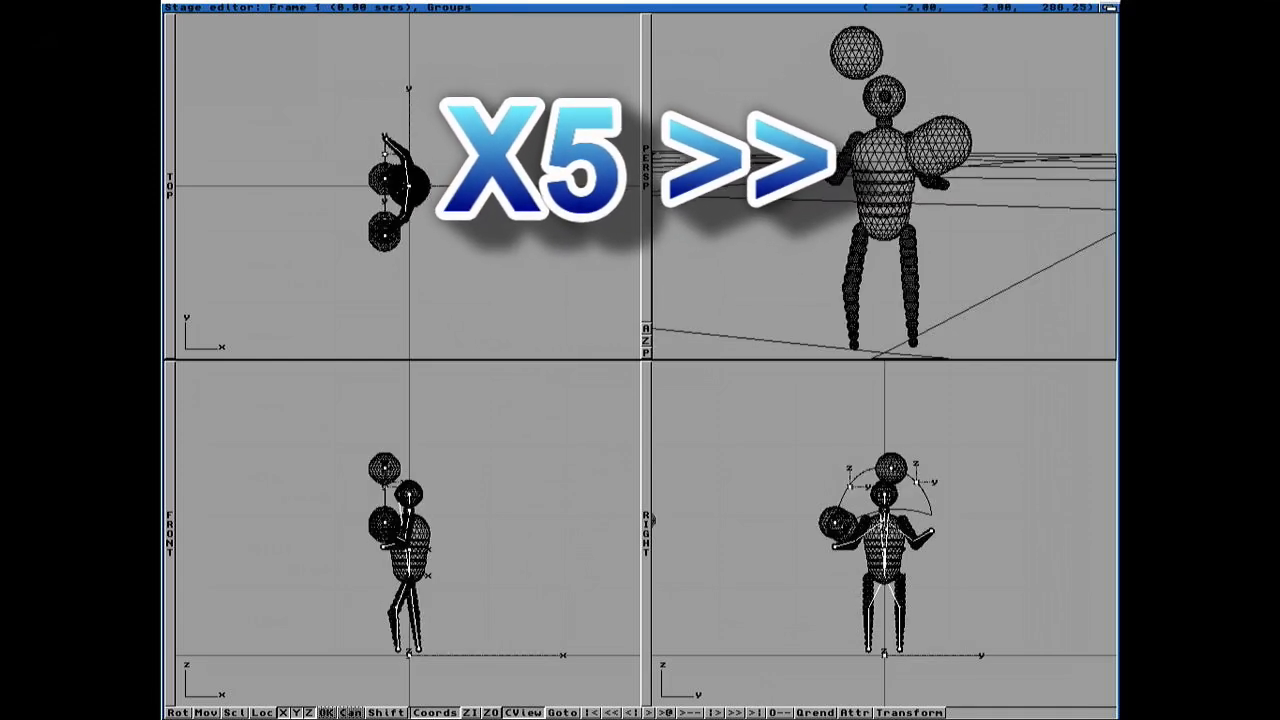
Step: In an enlarged Right view, edit the lower hand-to-hand path and adjust the position of its end axis near the raised hand
{"action": "left_click", "coordinate": [648, 530]}
{"action": "key", "text": "alt+p"}
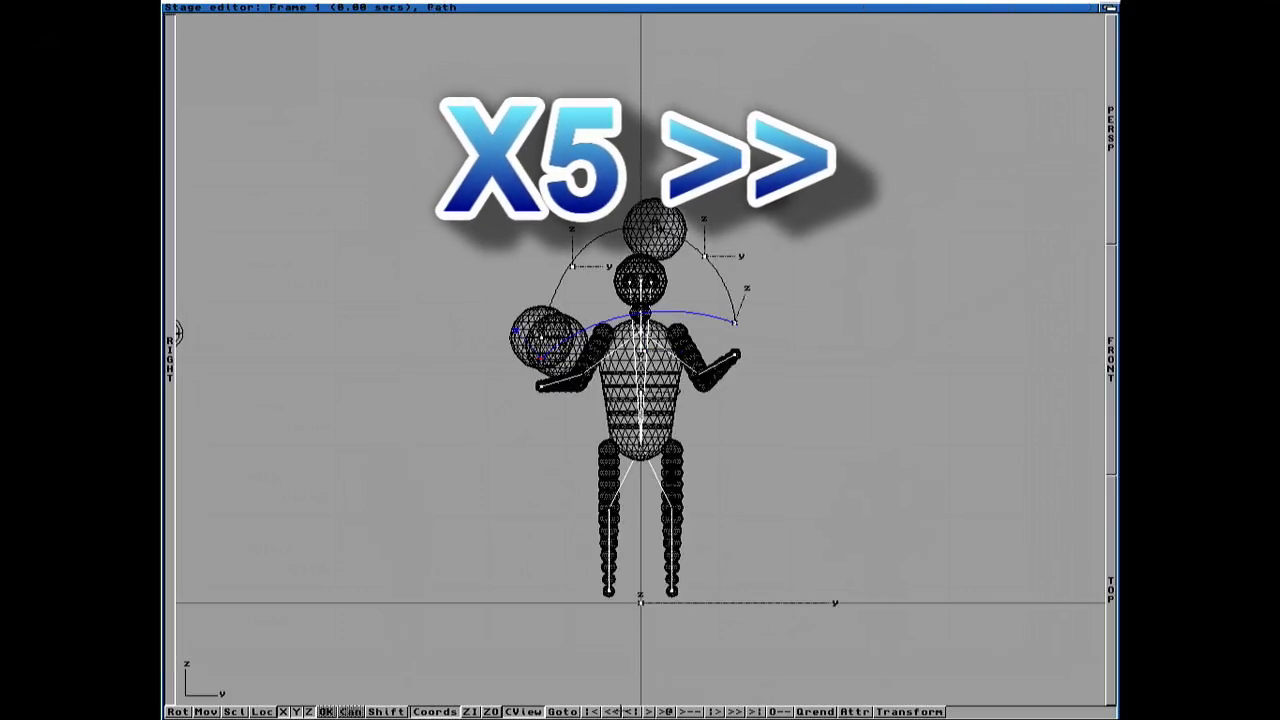
{"action": "key", "text": "alt+g"}
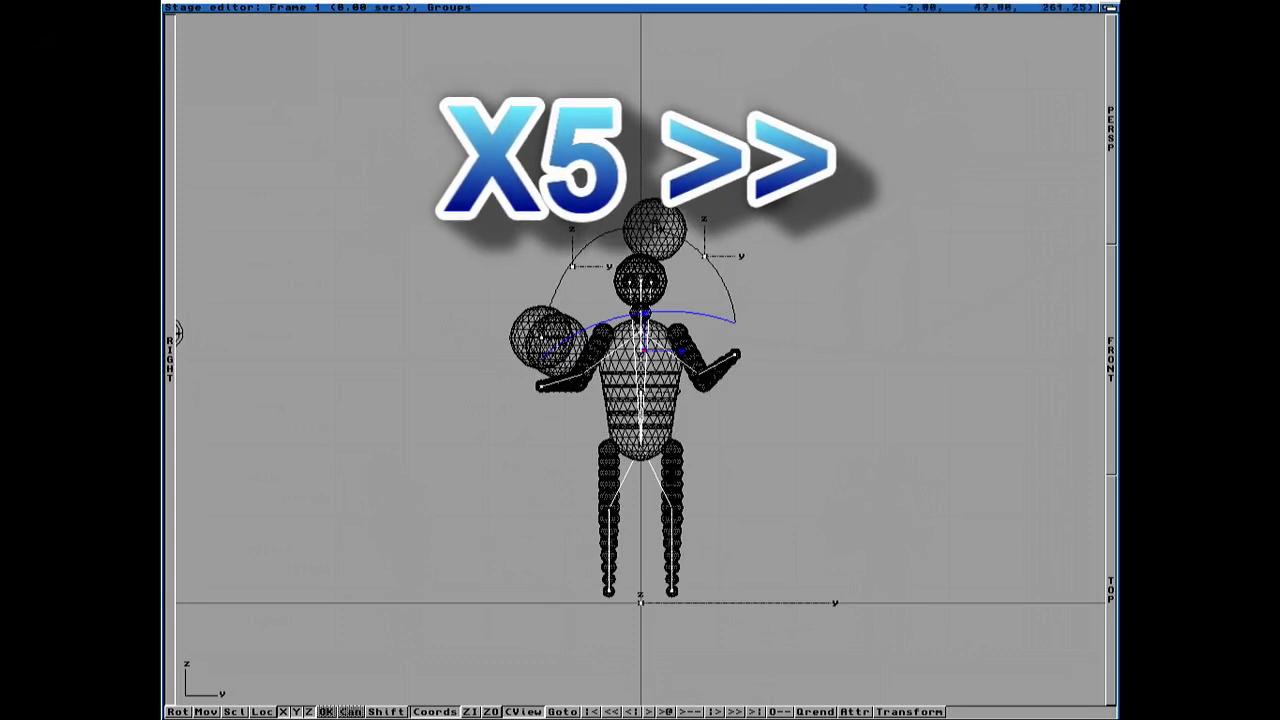
{"action": "key", "text": "alt+p"}
{"action": "key", "text": "m"}
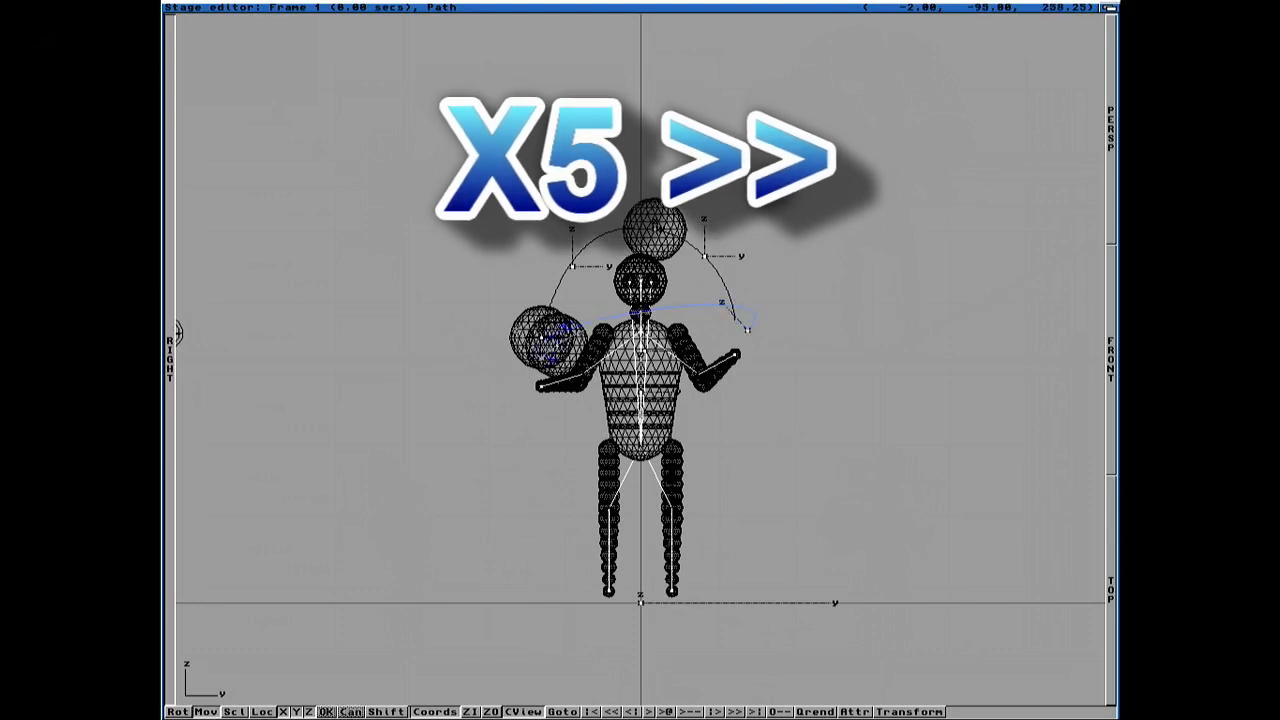
{"action": "key", "text": "space"}
{"action": "key", "text": "m"}
Step: Rotate the lower path's end axis about X to arch the curve, and save it over the existing Path12-ball.path
{"action": "key", "text": "r"}
{"action": "left_click_drag", "start_coordinate": [748, 330], "coordinate": [943, 388]}
{"action": "key", "text": "x"}
{"action": "key", "text": "space"}
{"action": "key", "text": "r"}
{"action": "key", "text": "x"}
{"action": "key", "text": "space"}
{"action": "left_click", "coordinate": [466, 452]}
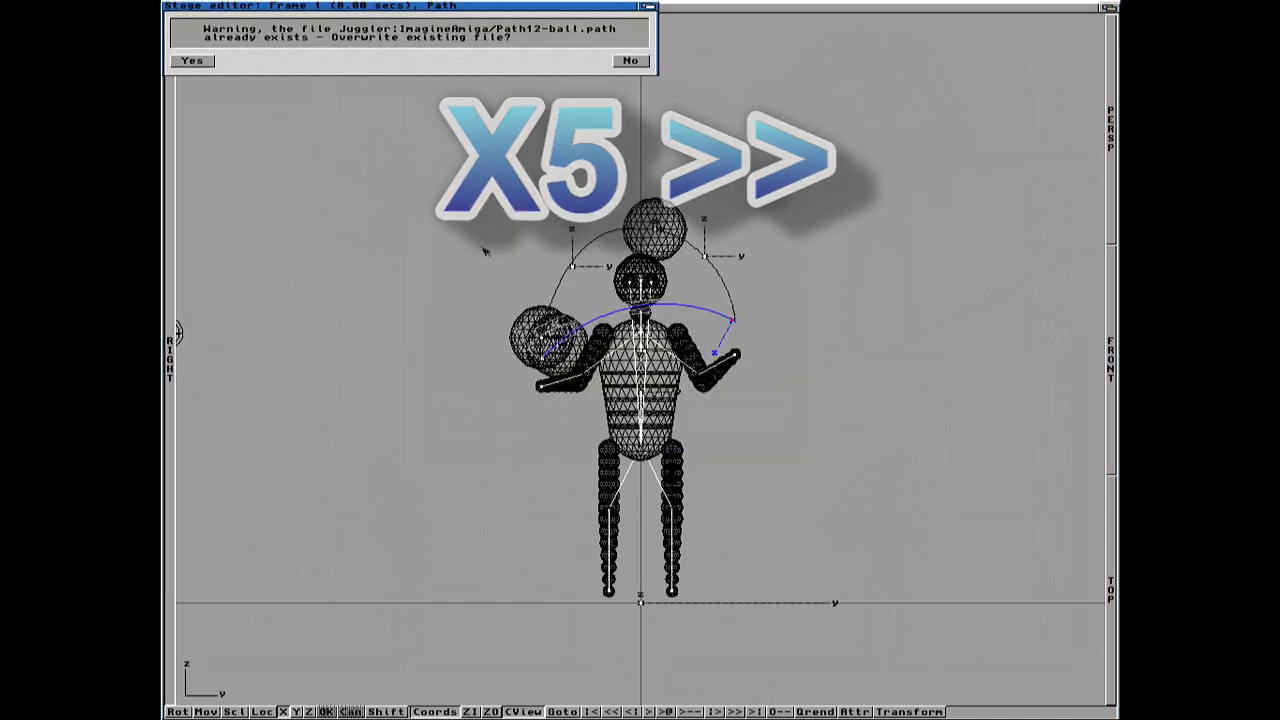
{"action": "left_click", "coordinate": [193, 60]}
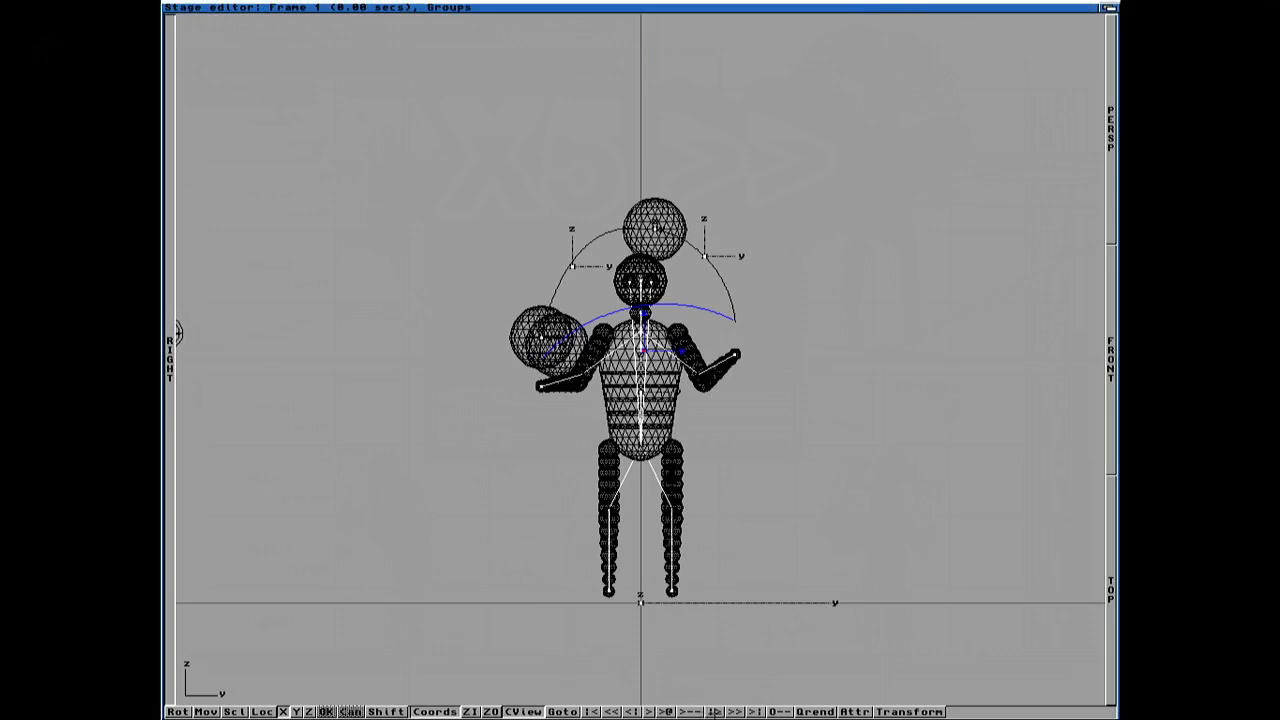
Step: Jump to the last frame and back to frame 1 to check the balls against the edited path, dismissing any warnings
{"action": "left_click", "coordinate": [755, 712]}
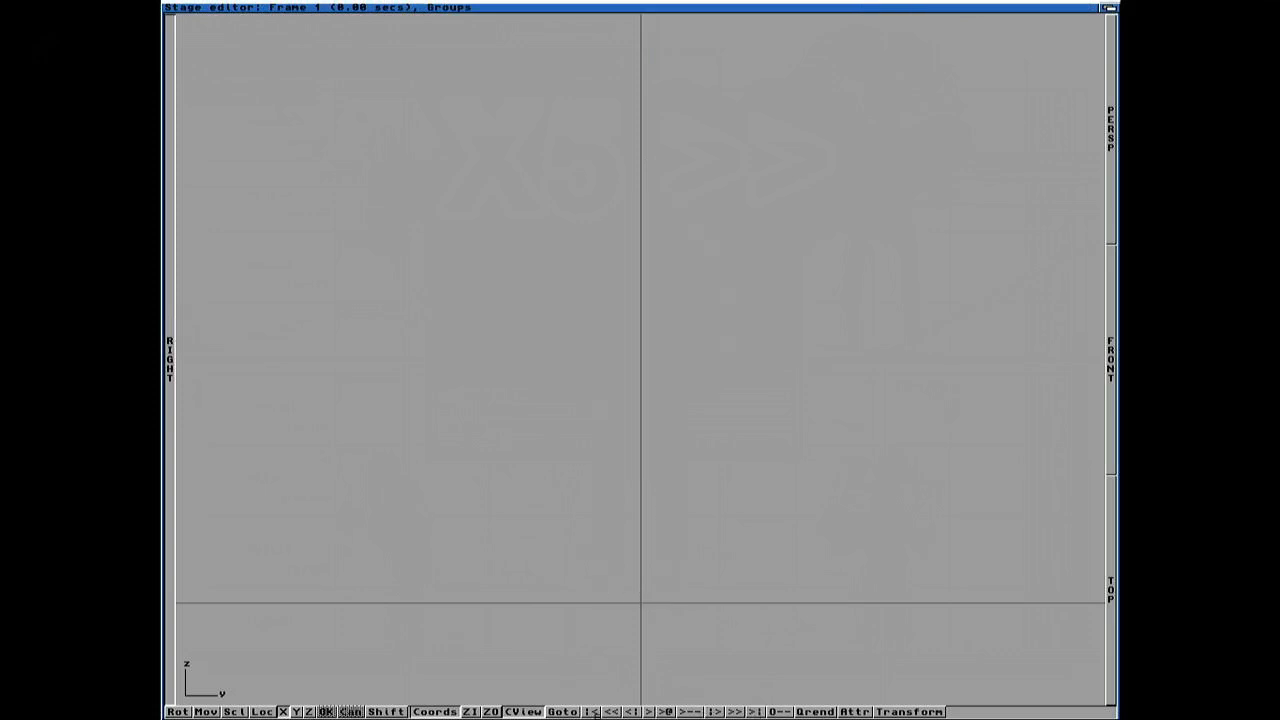
{"action": "left_click", "coordinate": [330, 55]}
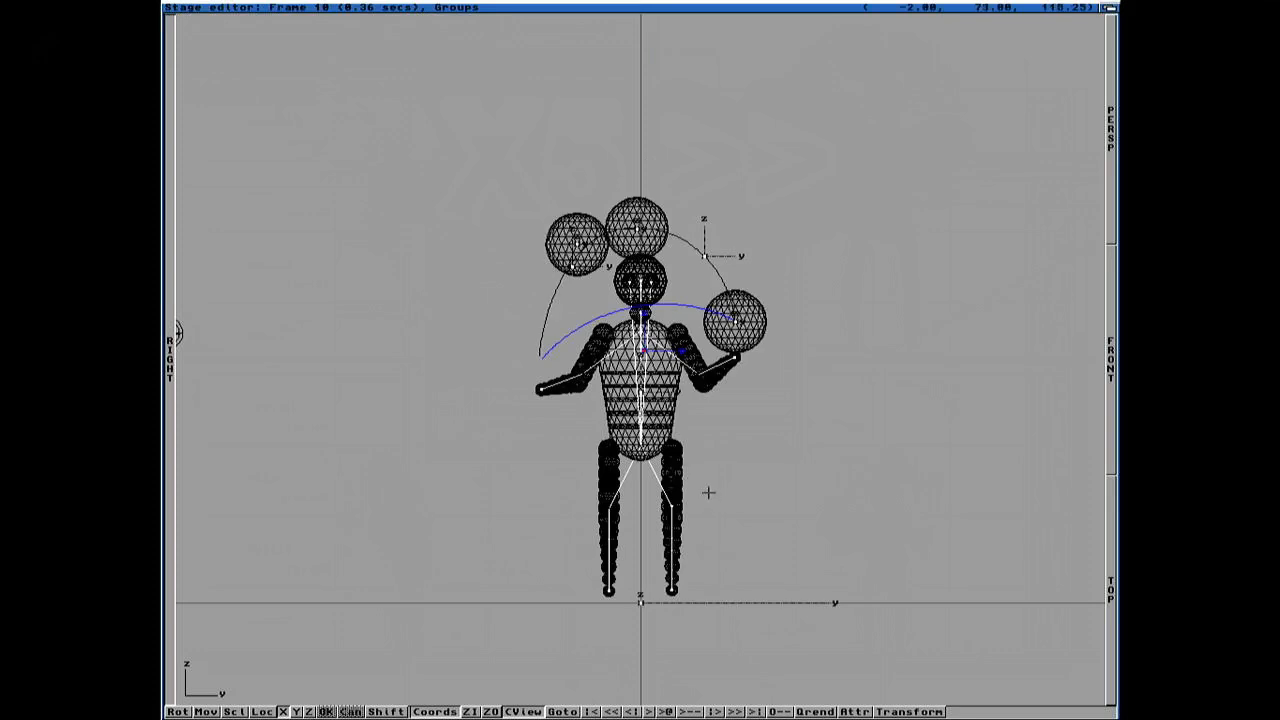
{"action": "left_click", "coordinate": [593, 712]}
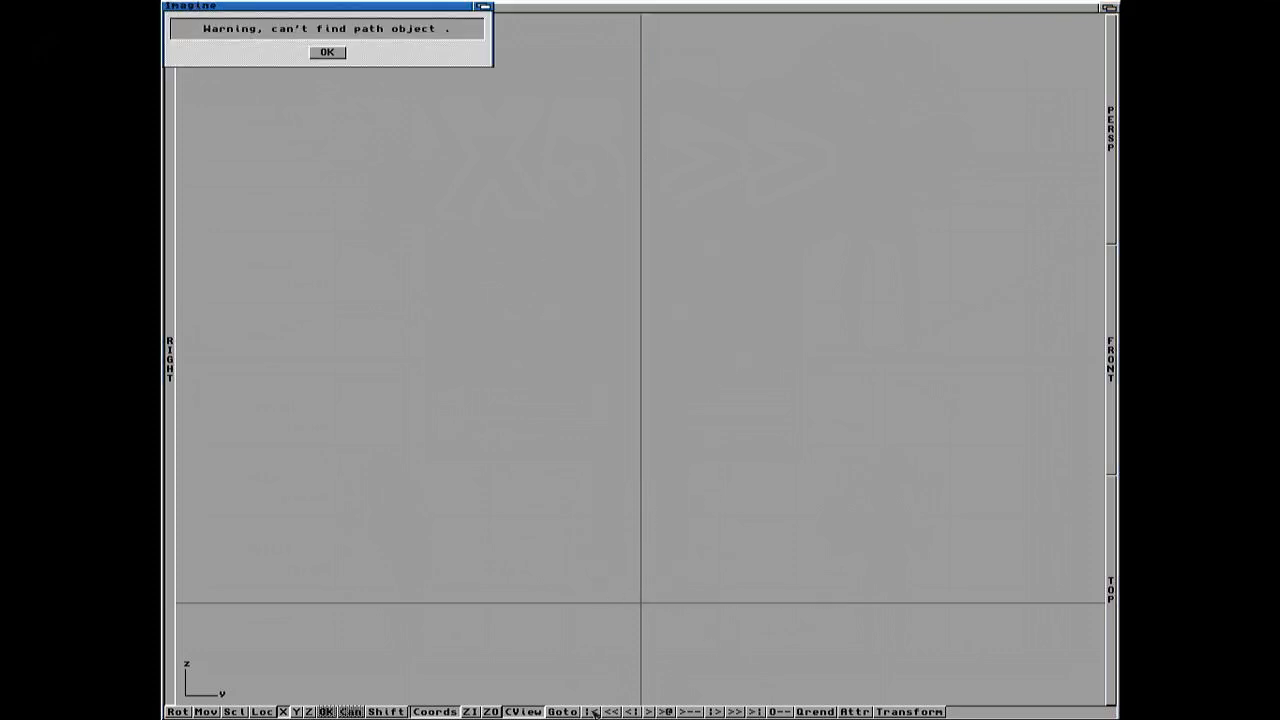
{"action": "left_click", "coordinate": [327, 52]}
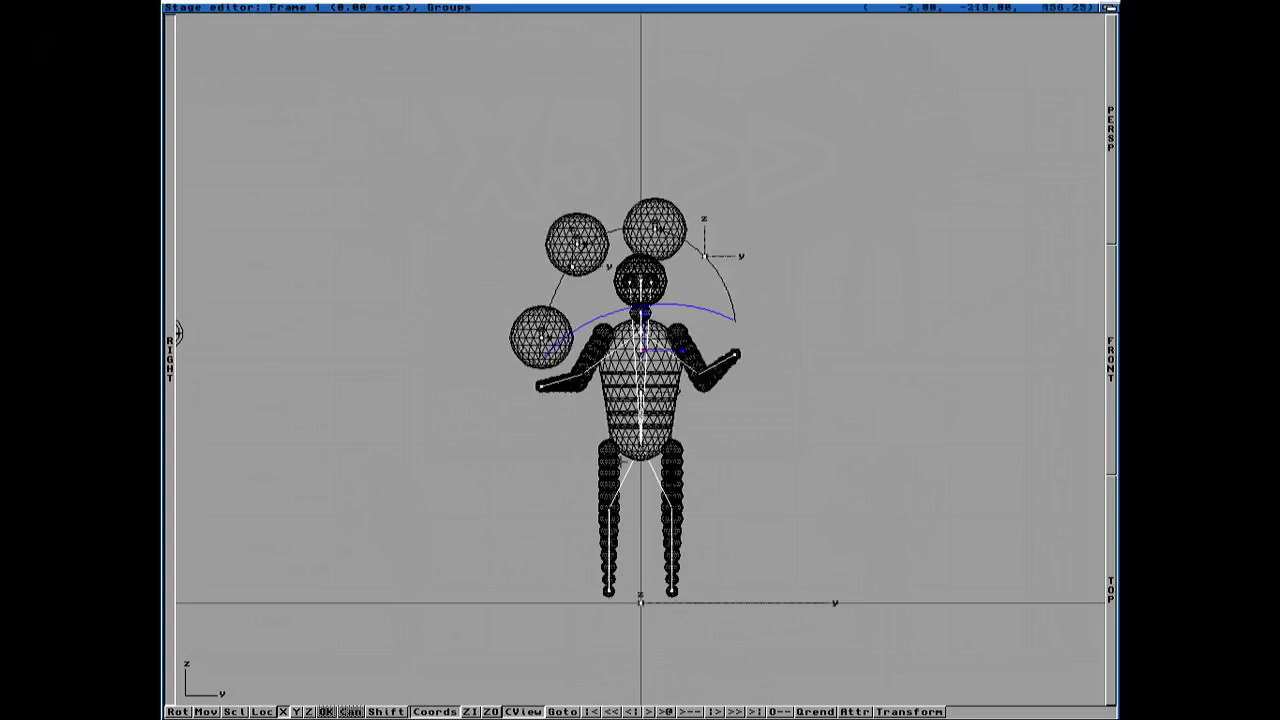
Step: Inspect the Follow Path settings of BALL.4 and BALL.3 in the Action Editor without changing them
{"action": "right_click_drag", "start_coordinate": [274, 123], "coordinate": [245, 50]}
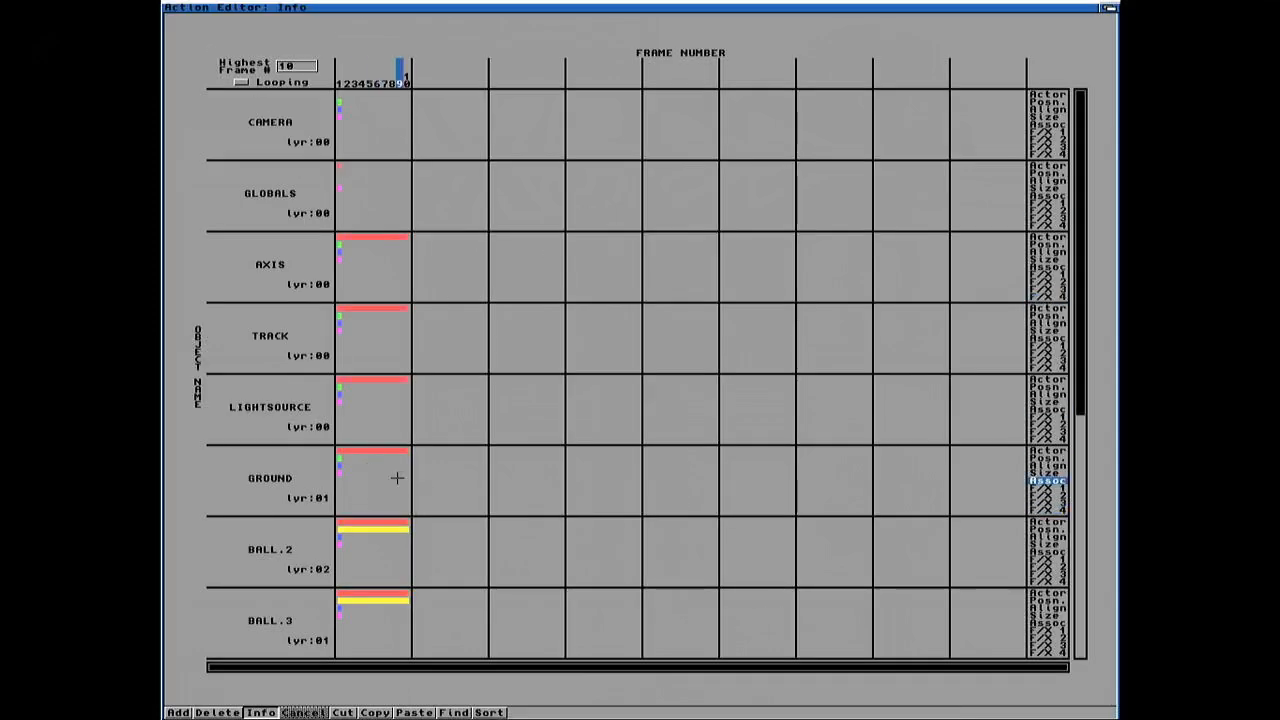
{"action": "left_click", "coordinate": [1076, 451]}
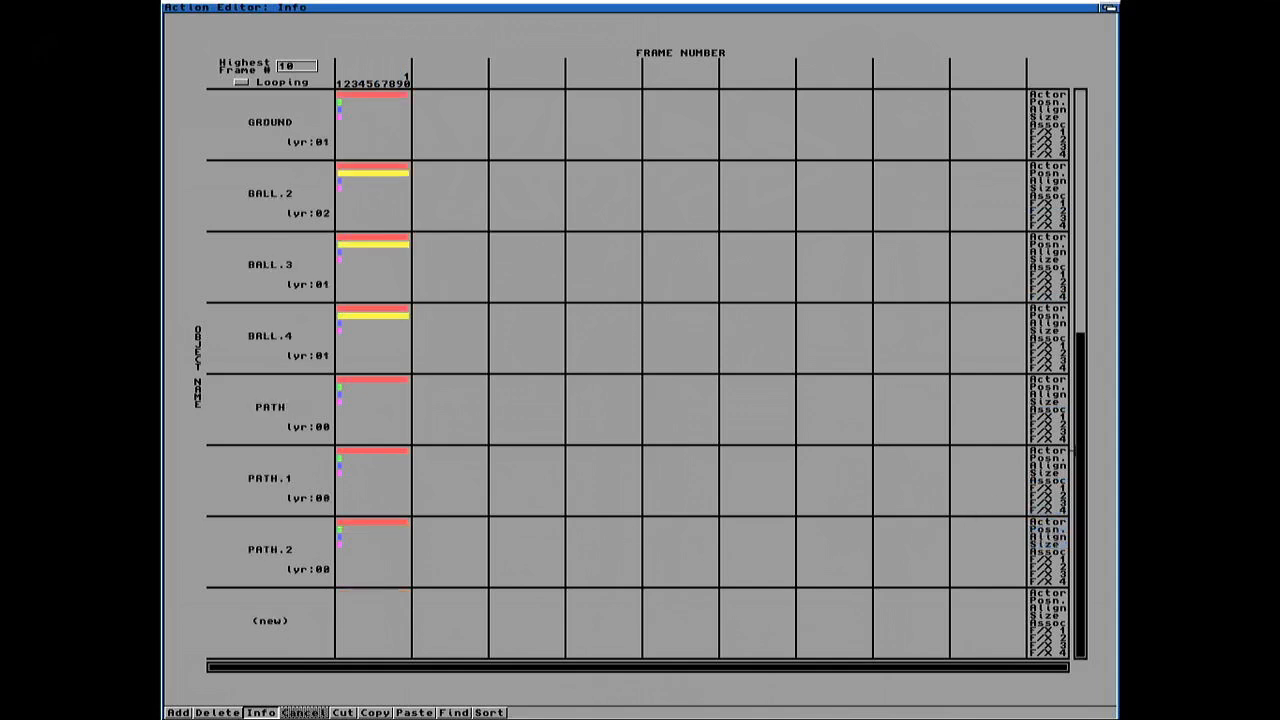
{"action": "left_click", "coordinate": [368, 316]}
{"action": "left_click", "coordinate": [690, 403]}
{"action": "left_click", "coordinate": [367, 244]}
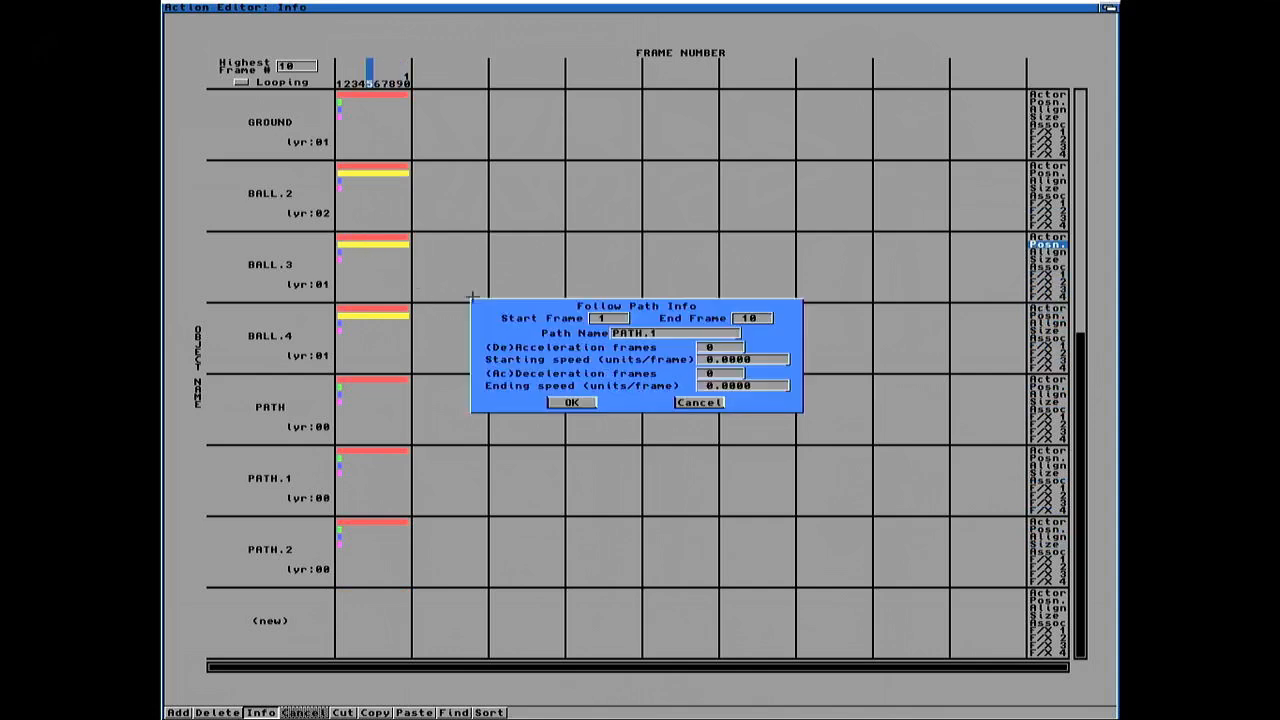
{"action": "left_click", "coordinate": [690, 403]}
Step: Set BALL.2's Follow Path name to path for frames 1 to 10
{"action": "left_click", "coordinate": [376, 172]}
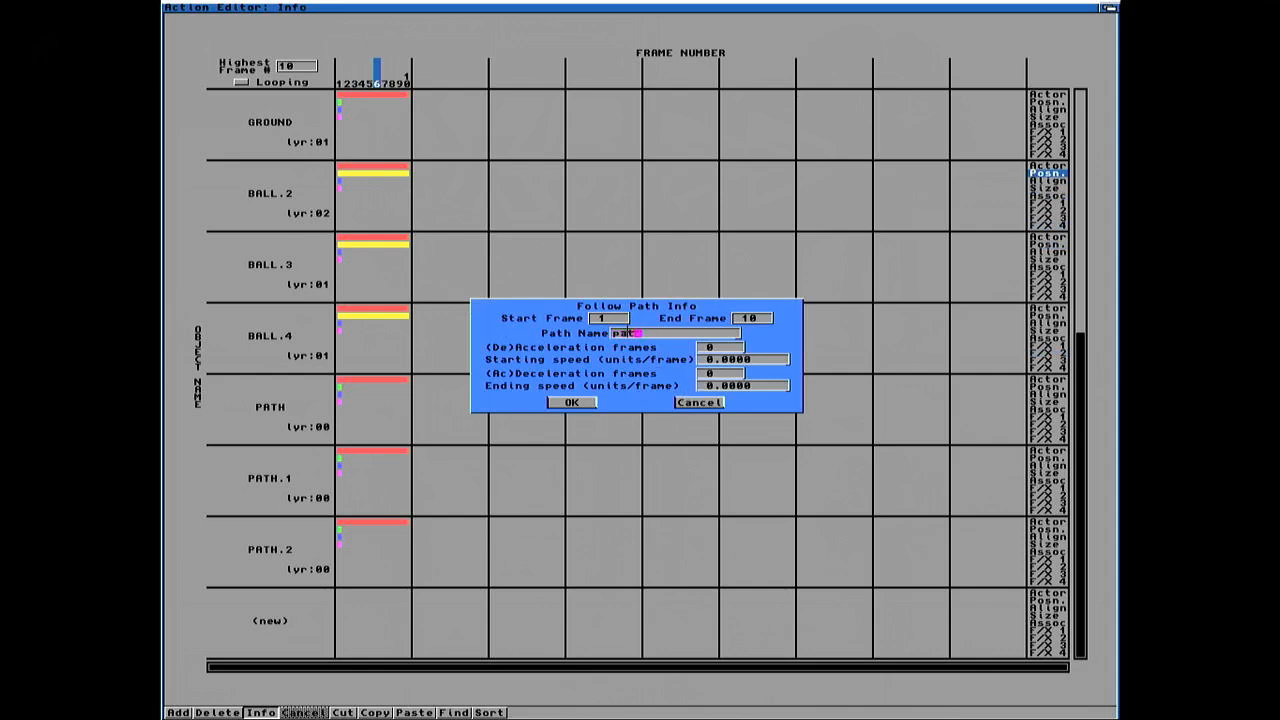
{"action": "key", "text": "Return"}
{"action": "left_click", "coordinate": [572, 402]}
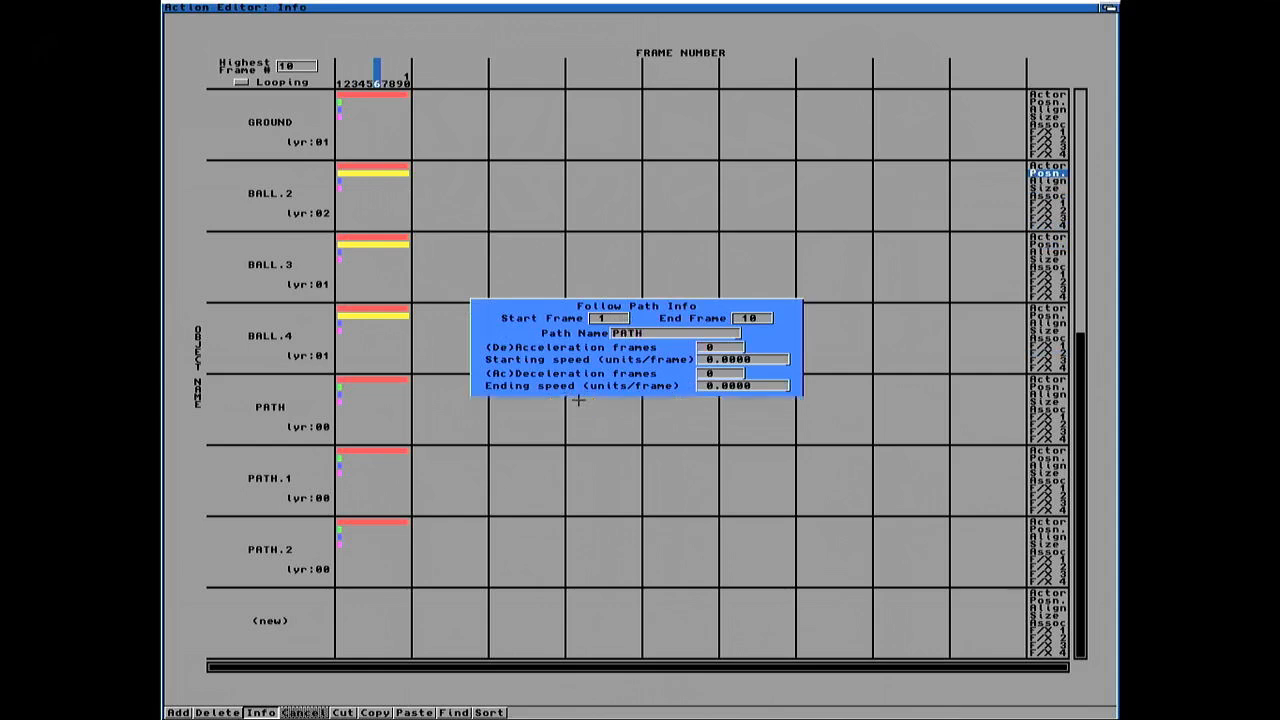
Step: Return to the Stage Editor at frame 1 and step through to frame 10 in the enlarged Right view to check the balls
{"action": "right_click_drag", "start_coordinate": [400, 170], "coordinate": [220, 56]}
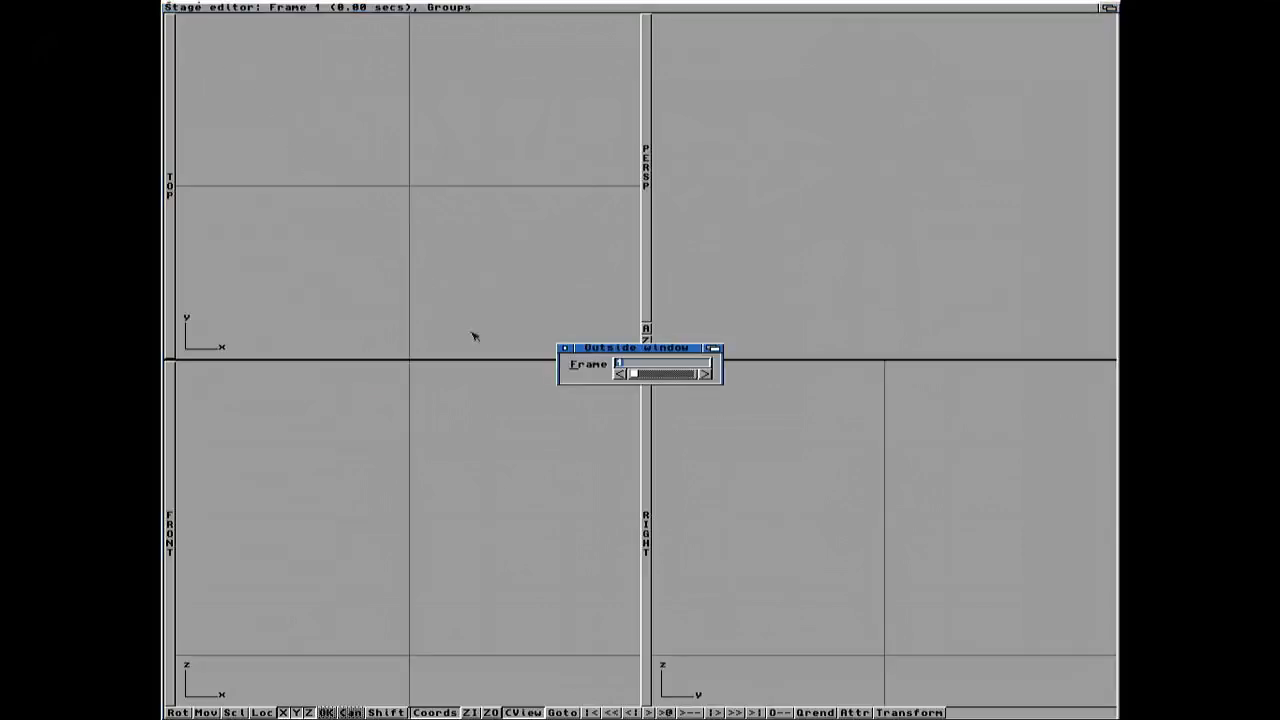
{"action": "key", "text": "Return"}
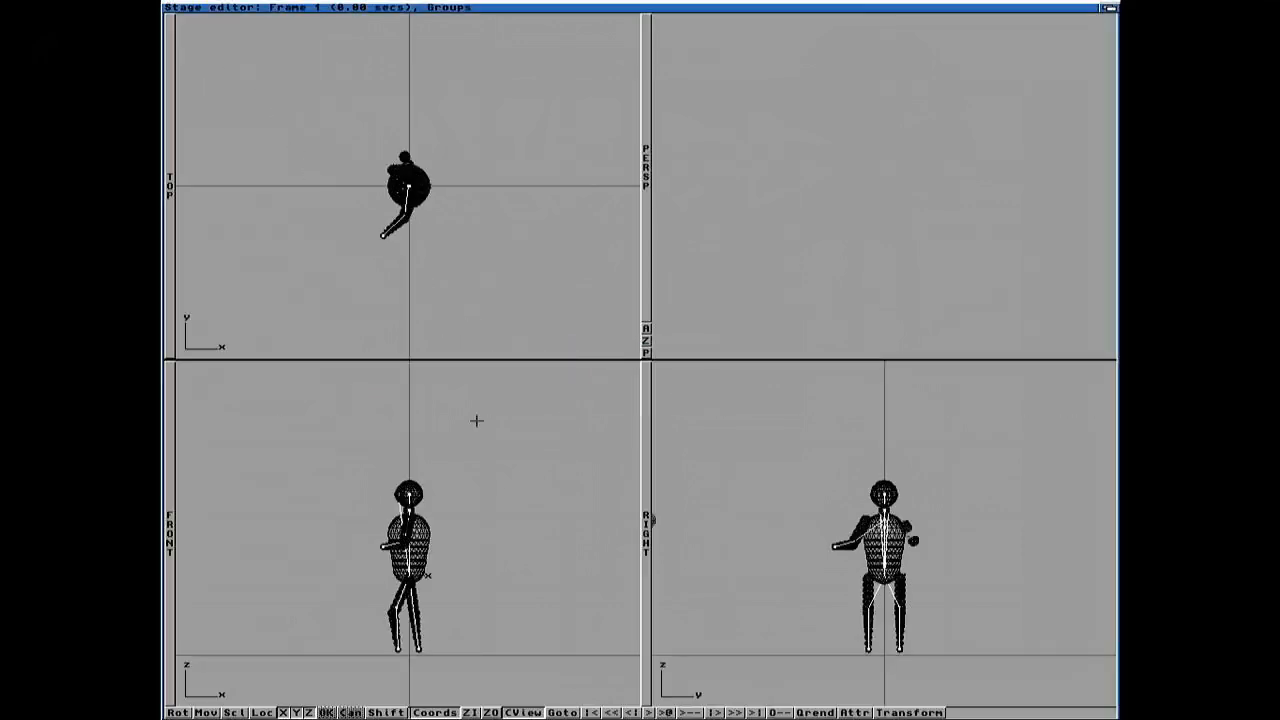
{"action": "left_click", "coordinate": [648, 482]}
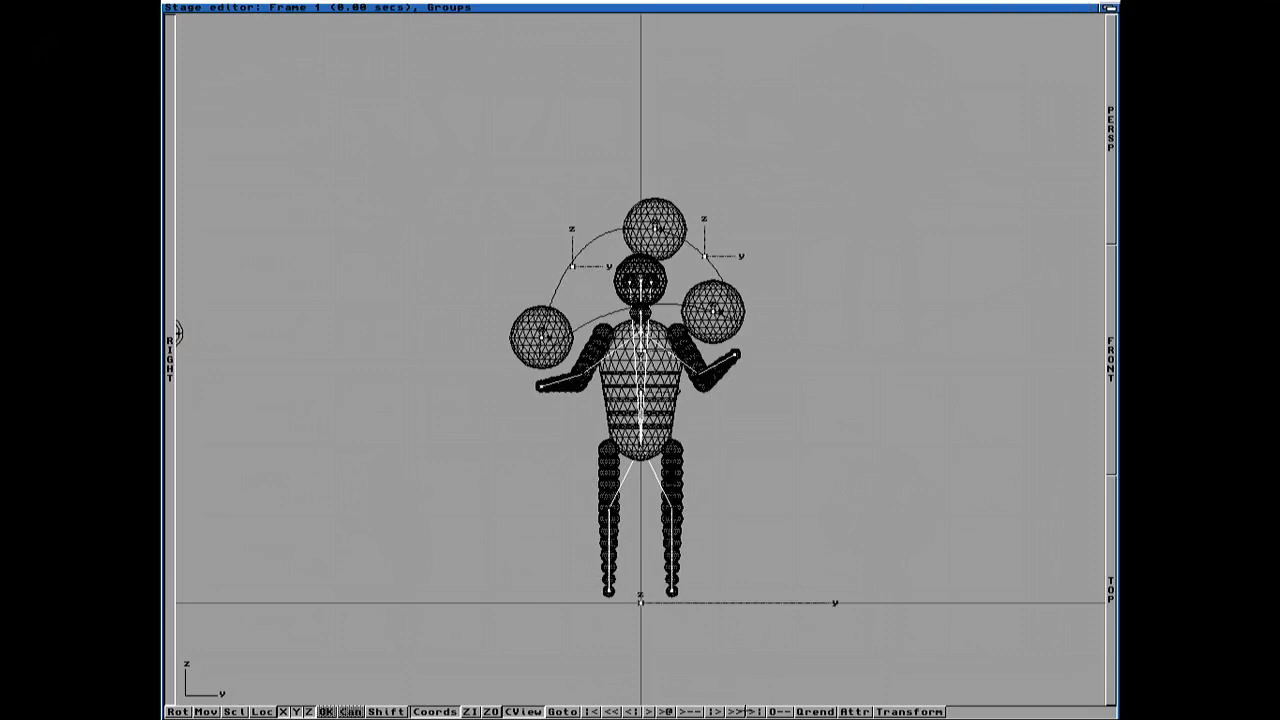
{"action": "left_click", "coordinate": [741, 712]}
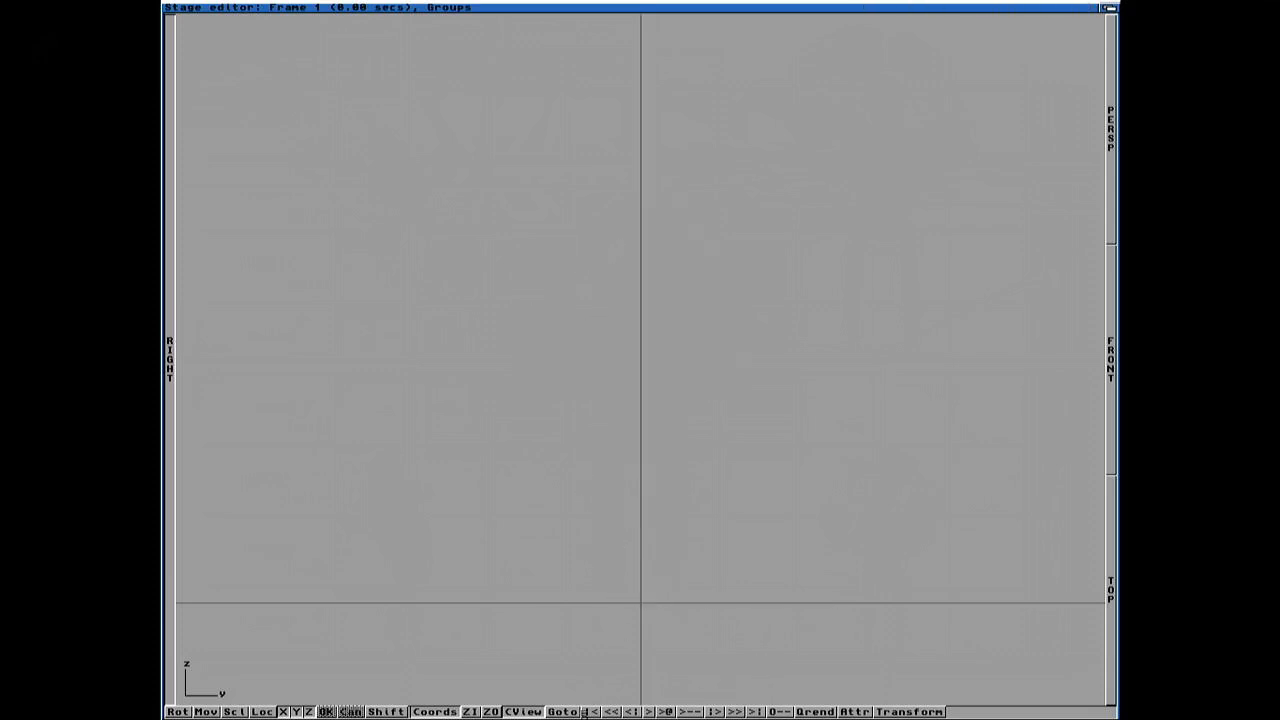
{"action": "left_click", "coordinate": [741, 712]}
{"action": "left_click", "coordinate": [741, 712]}
{"action": "left_click", "coordinate": [741, 712]}
{"action": "left_click", "coordinate": [741, 712]}
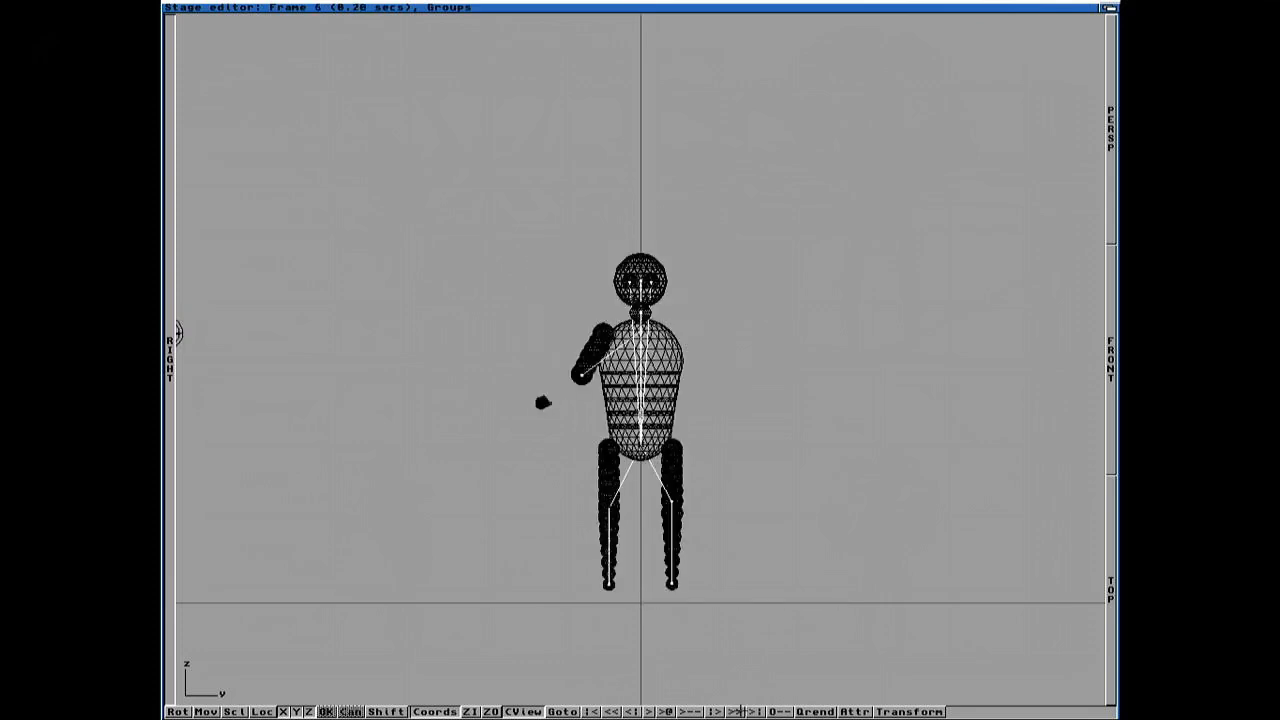
{"action": "left_click", "coordinate": [741, 712]}
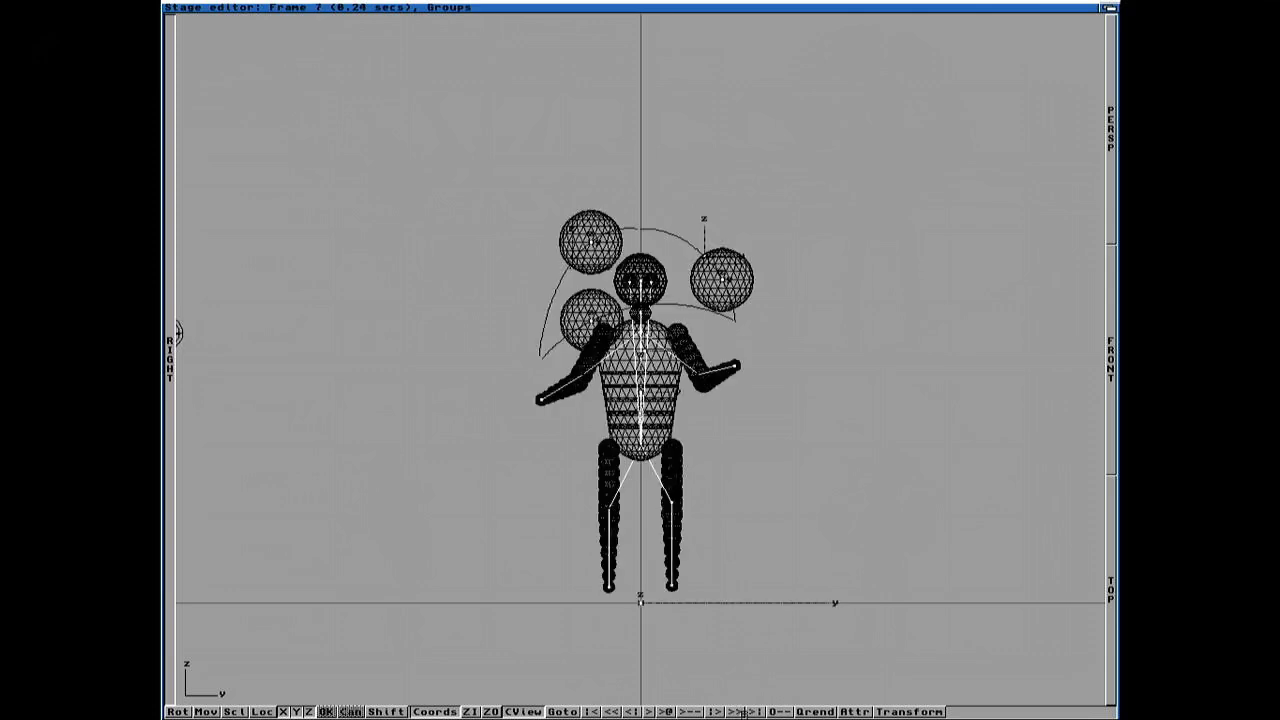
{"action": "left_click", "coordinate": [741, 712]}
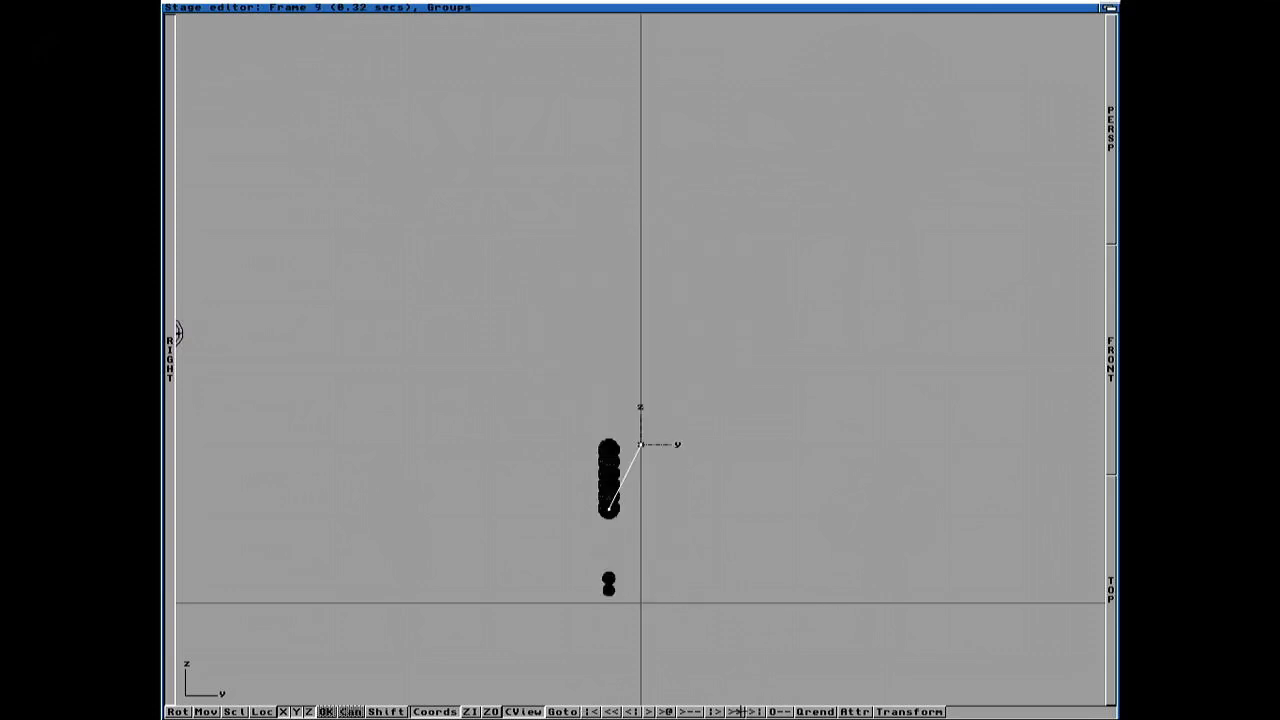
{"action": "left_click", "coordinate": [742, 712]}
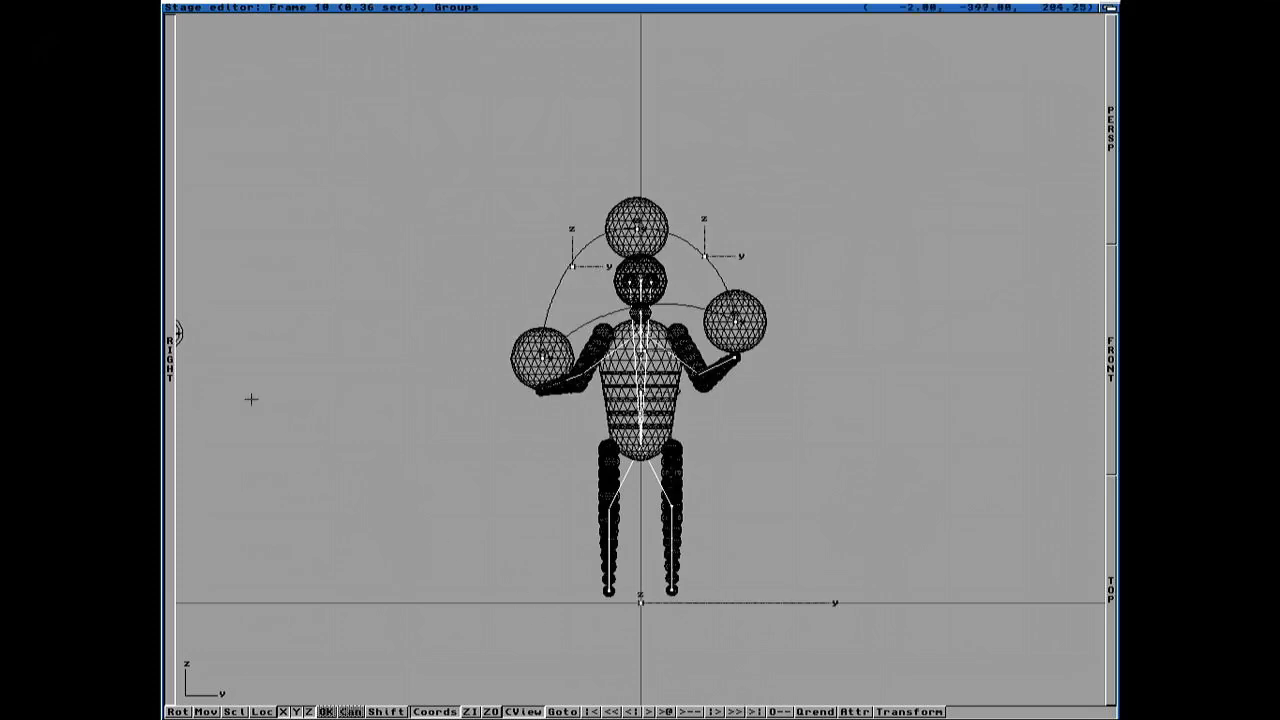
Step: Restore the four-view layout, switch to the Project Editor and open the rendering subproject scaline.pix
{"action": "left_click", "coordinate": [170, 391]}
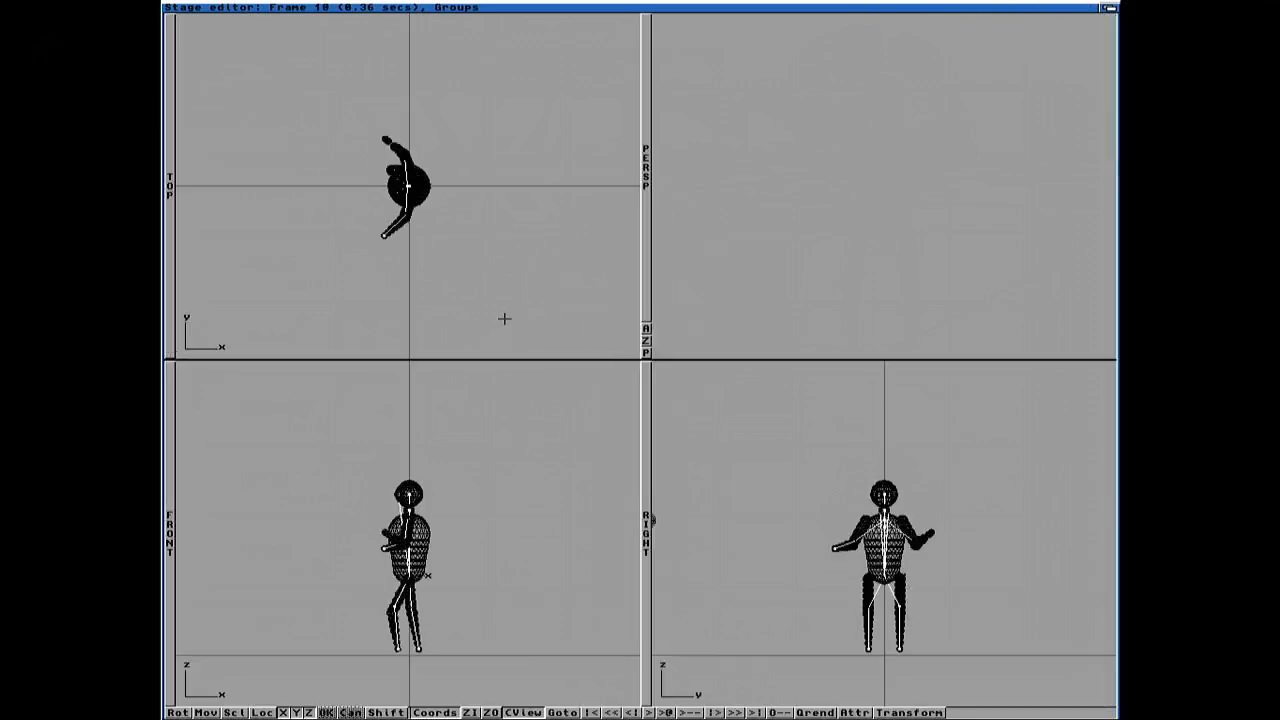
{"action": "right_click_drag", "start_coordinate": [587, 29], "coordinate": [222, 15]}
{"action": "left_click", "coordinate": [409, 121]}
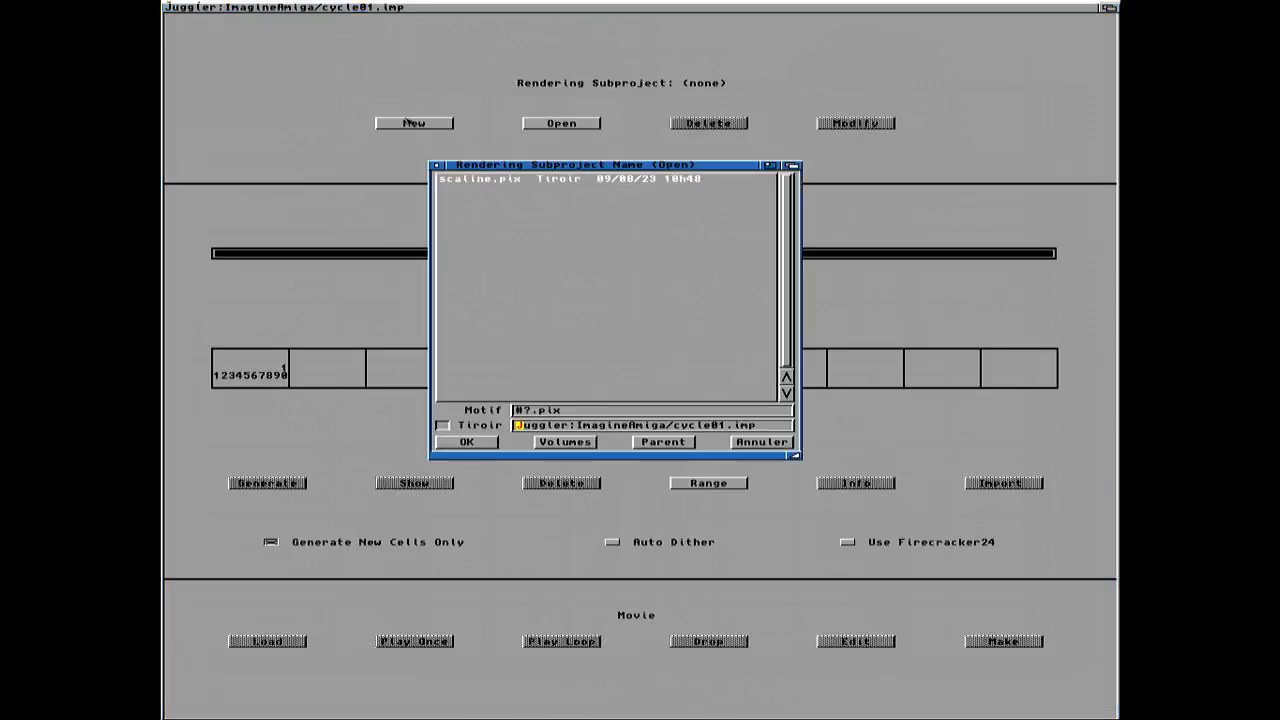
{"action": "left_click", "coordinate": [477, 180]}
{"action": "left_click", "coordinate": [468, 441]}
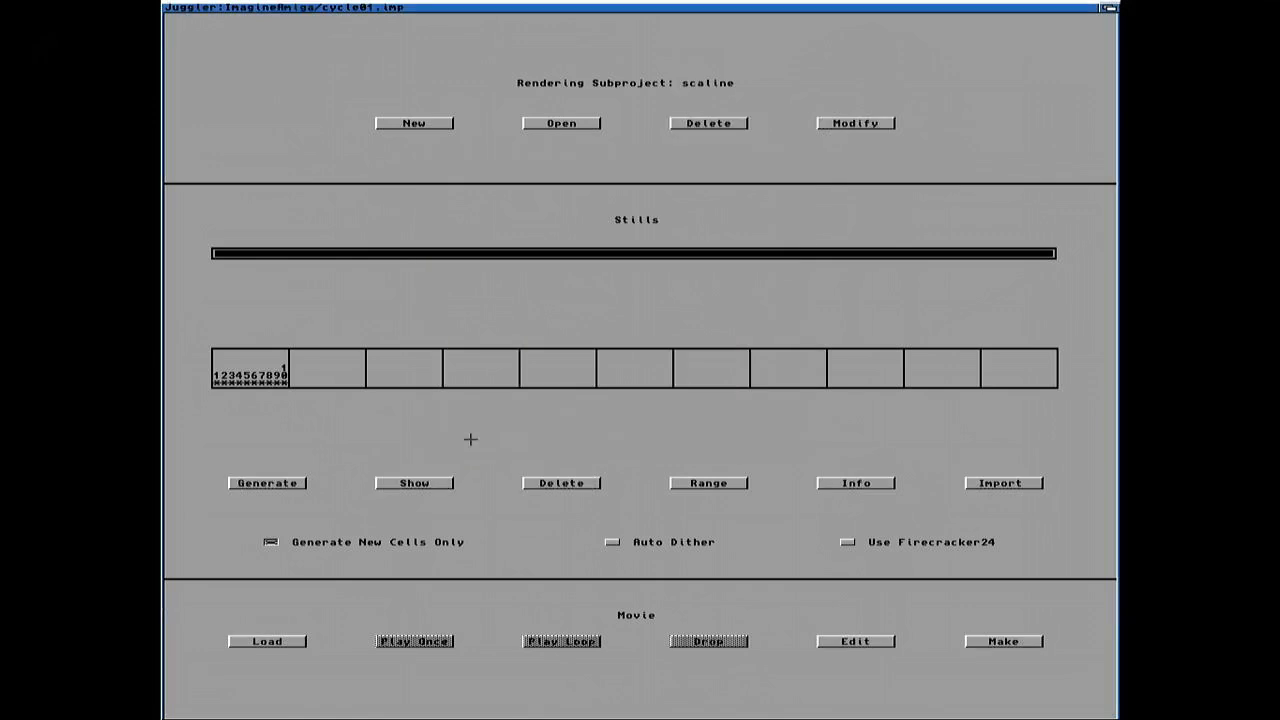
Step: Modify the scaline subproject by choosing another file format for the rendered frames
{"action": "left_click", "coordinate": [855, 123]}
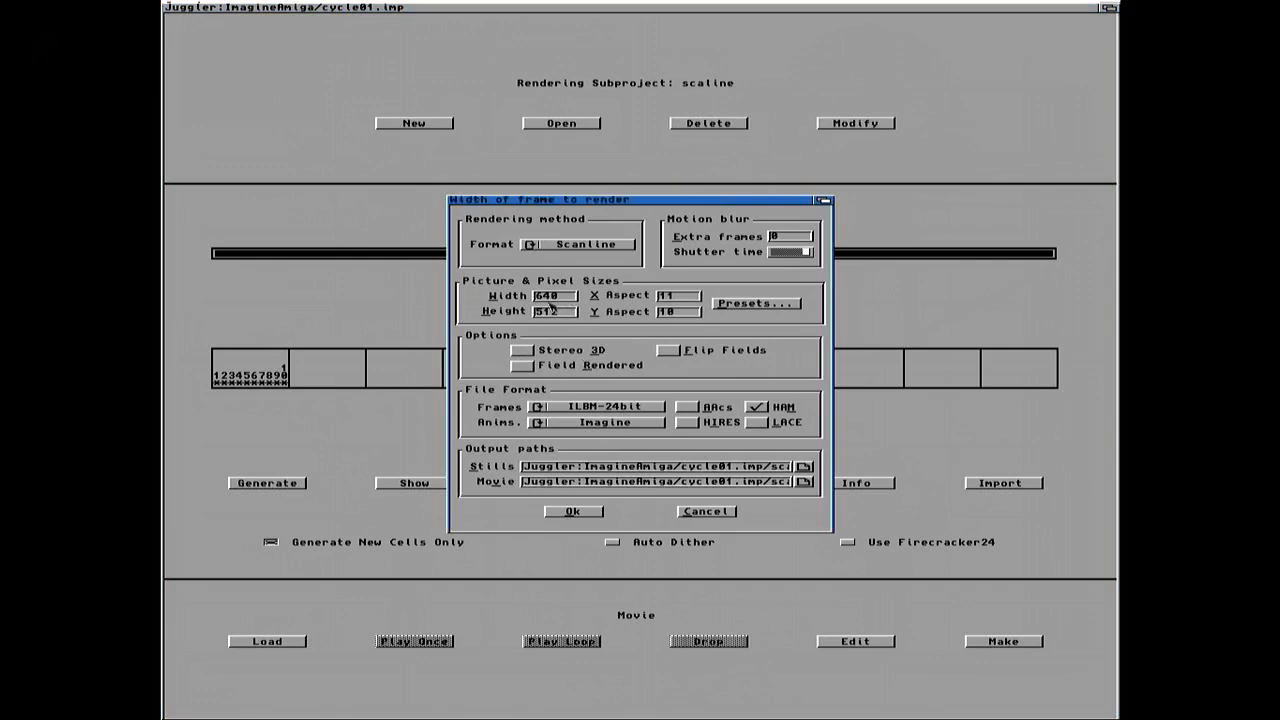
{"action": "left_click_drag", "start_coordinate": [605, 407], "coordinate": [651, 458]}
{"action": "left_click", "coordinate": [576, 511]}
Step: Select frames 1 to 10 with step 1, delete their old stills and generate them again using the Generate All palette method
{"action": "left_click", "coordinate": [721, 483]}
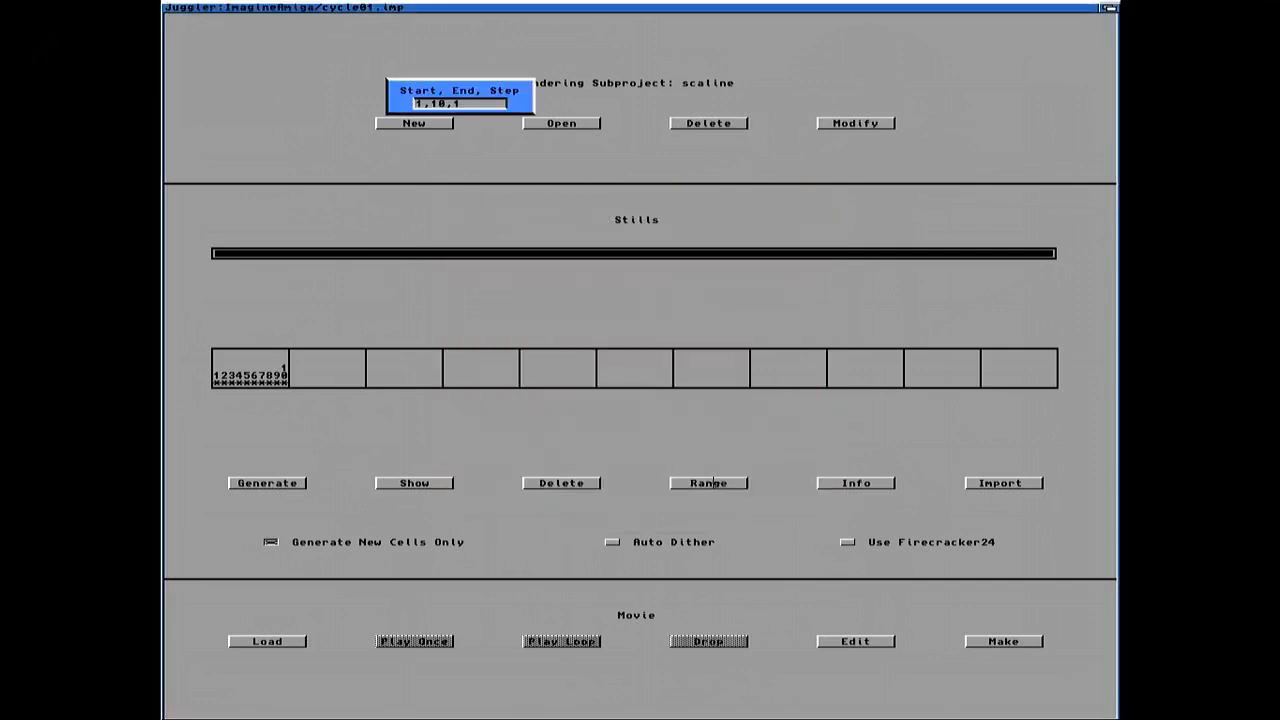
{"action": "key", "text": "Return"}
{"action": "left_click", "coordinate": [591, 485]}
{"action": "left_click", "coordinate": [271, 483]}
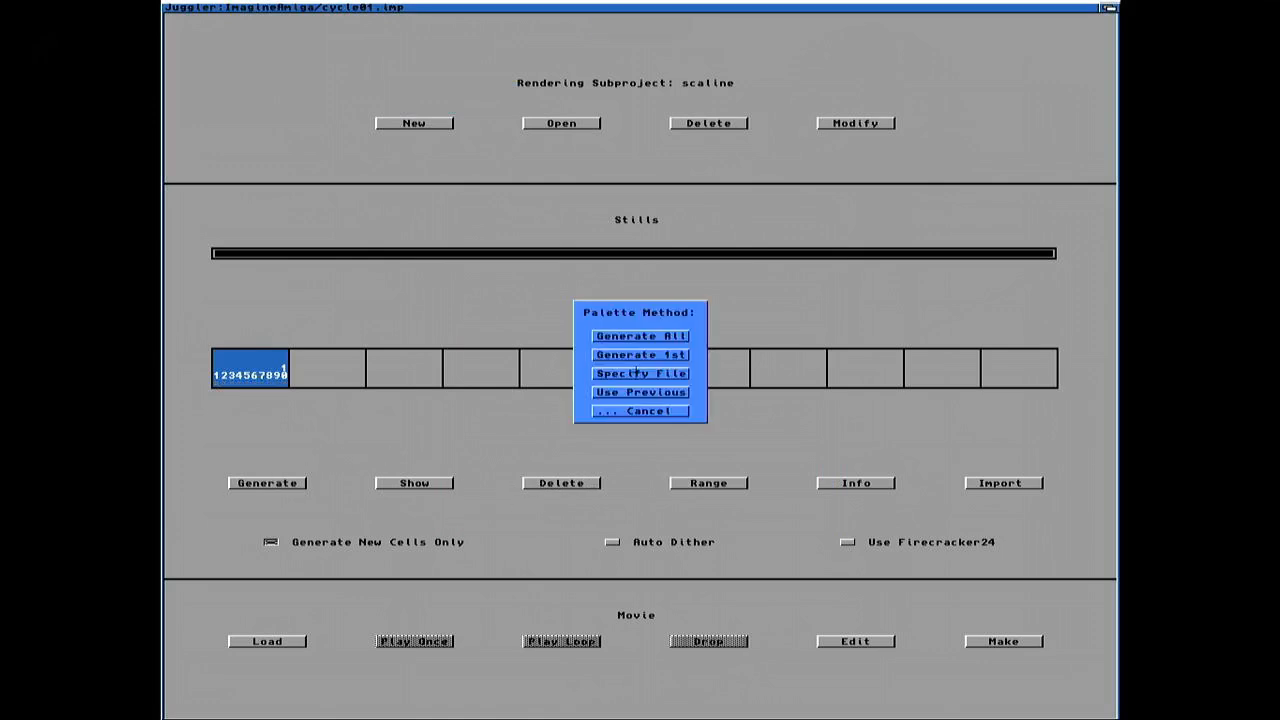
{"action": "left_click", "coordinate": [628, 336]}
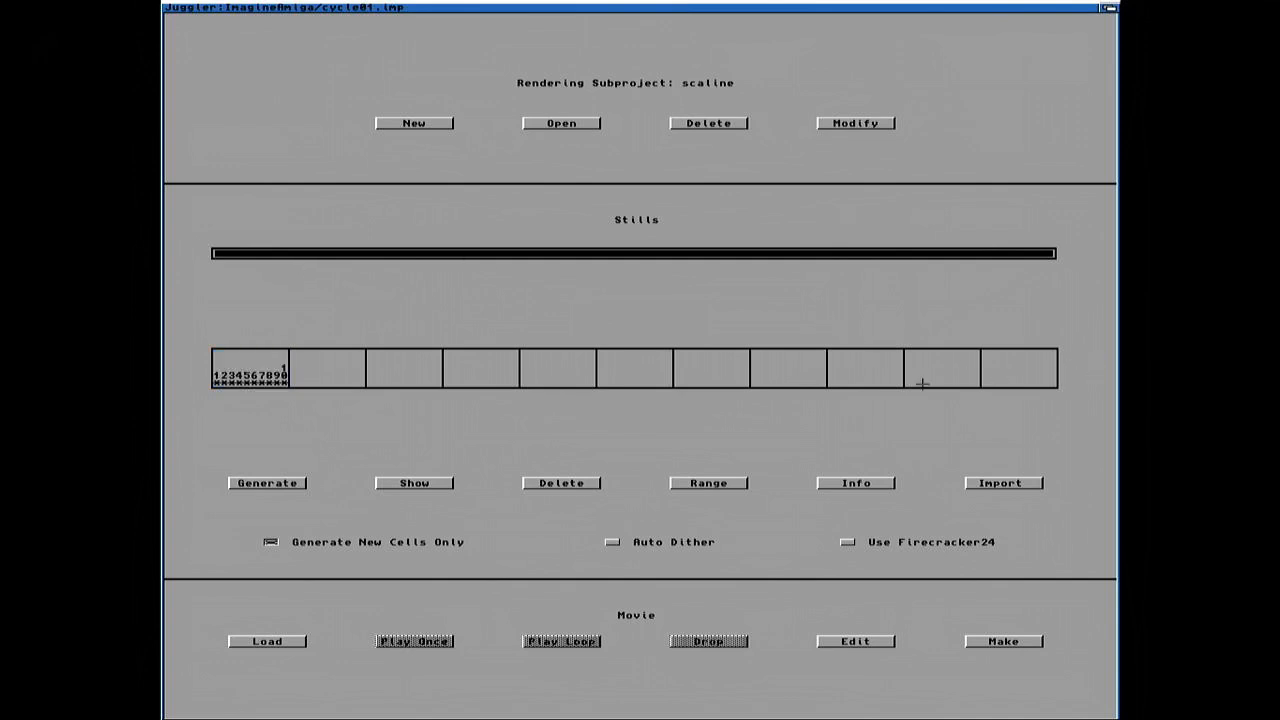
Step: Select the frame 1 still, view a rendered juggler picture on the Workbench screen, and return to the Project Editor
{"action": "left_click", "coordinate": [216, 372]}
{"action": "left_click", "coordinate": [1110, 7]}
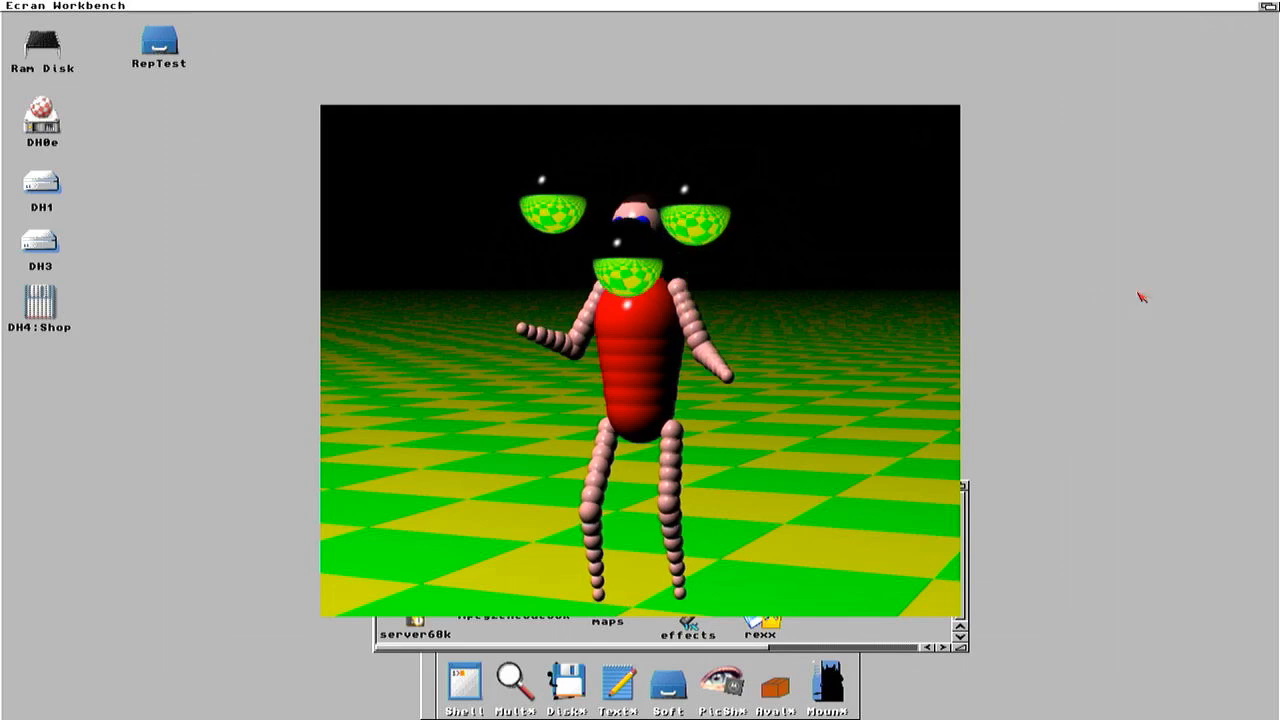
{"action": "key", "text": "Escape"}
{"action": "key", "text": "super+m"}
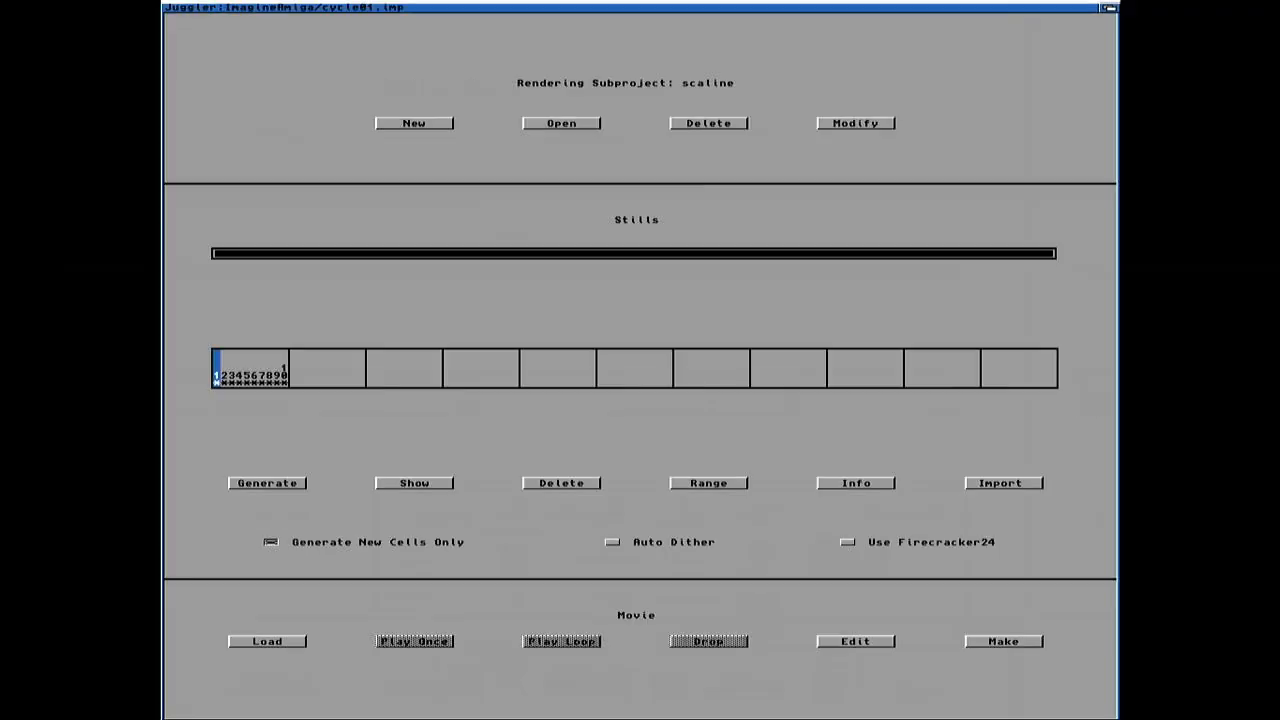
Step: Switch to the Stage Editor and compare the juggler's poses at frame 5 and frame 1, ending on frame 1
{"action": "right_click_drag", "start_coordinate": [217, 63], "coordinate": [194, 44]}
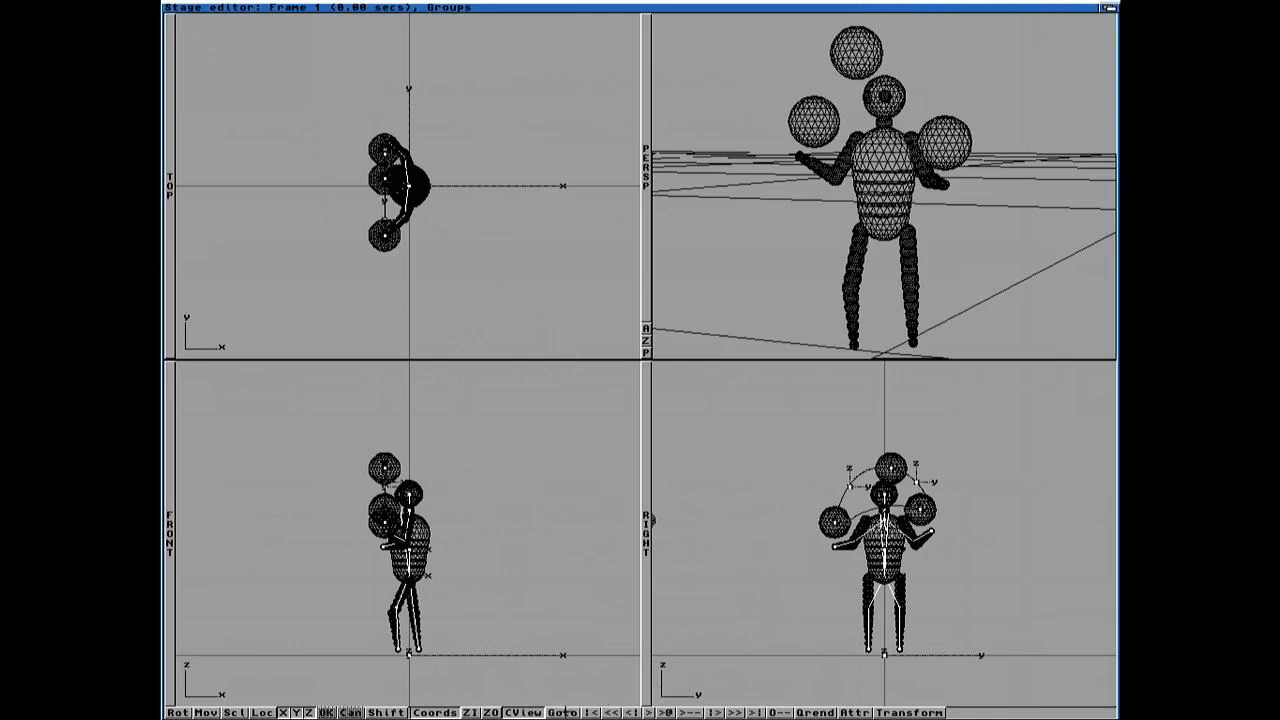
{"action": "left_click", "coordinate": [563, 712]}
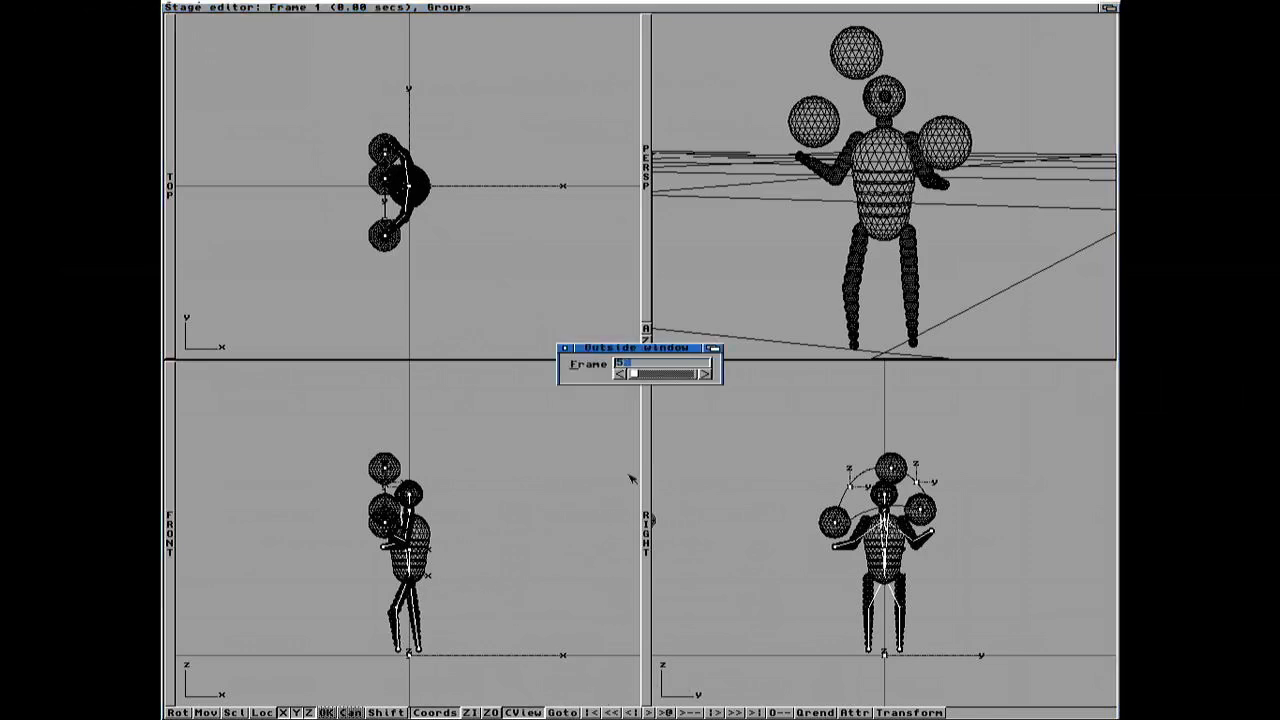
{"action": "type", "text": "5"}
{"action": "key", "text": "Return"}
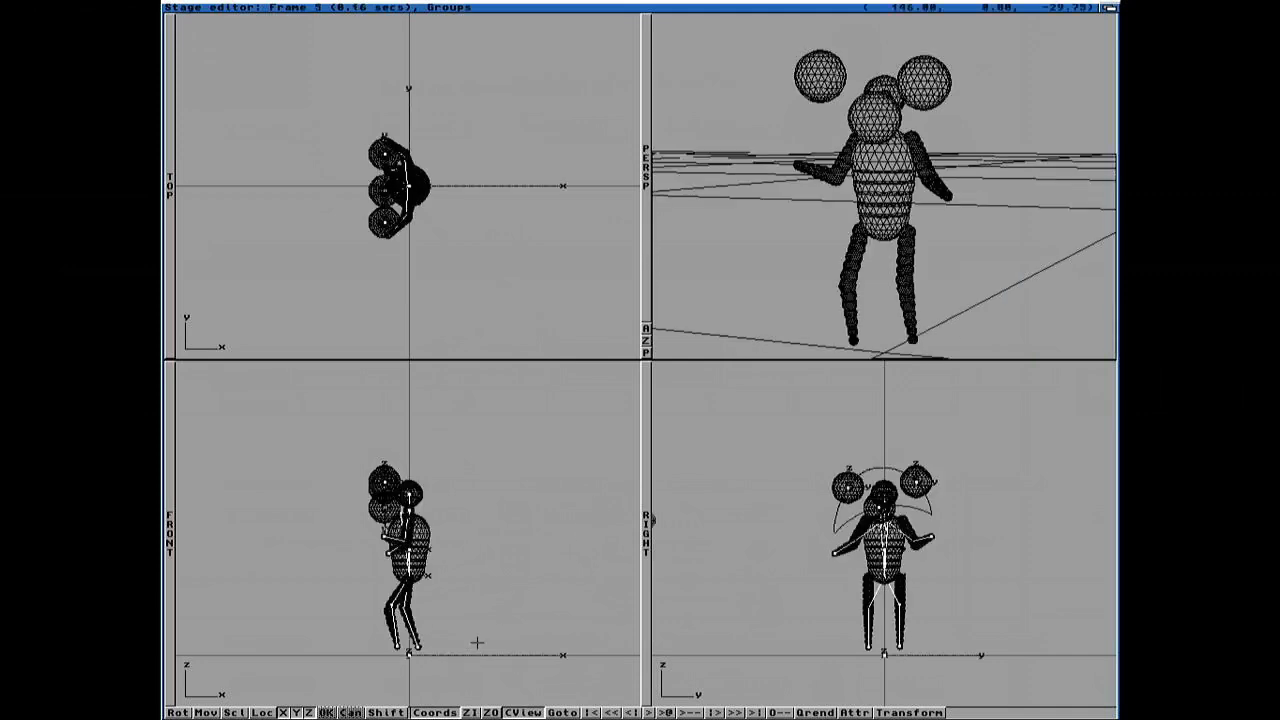
{"action": "left_click", "coordinate": [563, 712]}
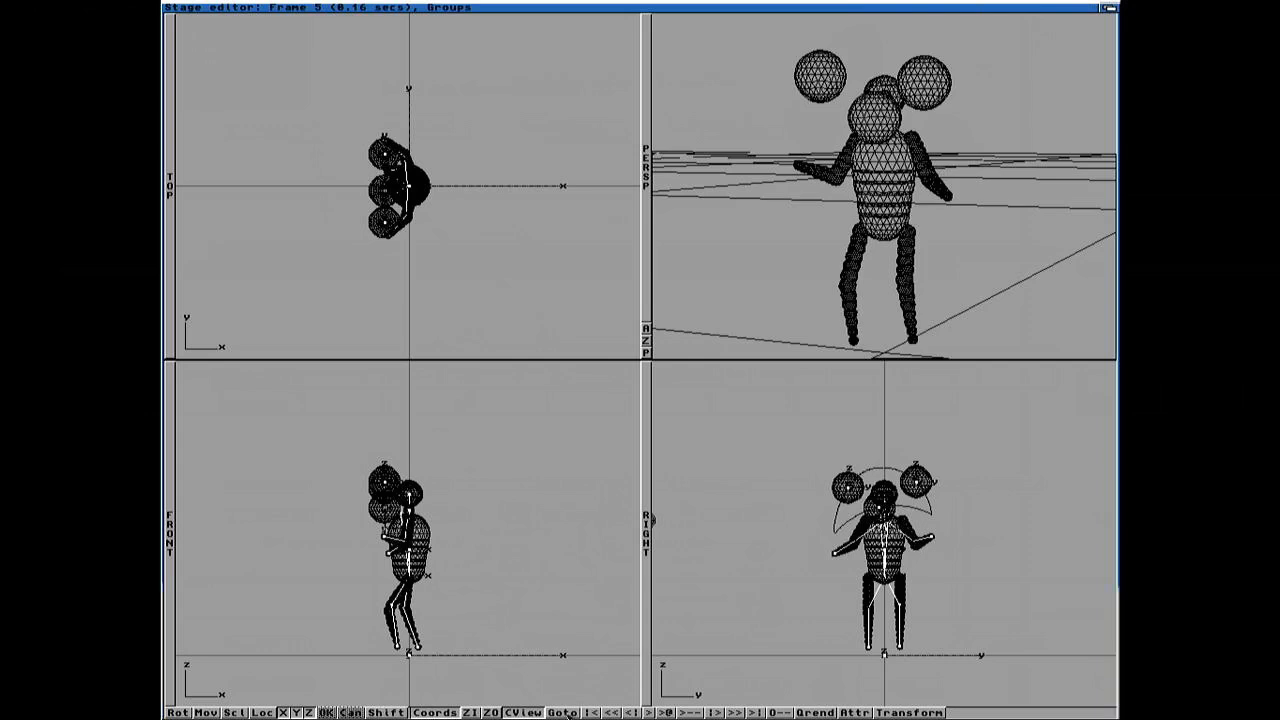
{"action": "key", "text": "Delete"}
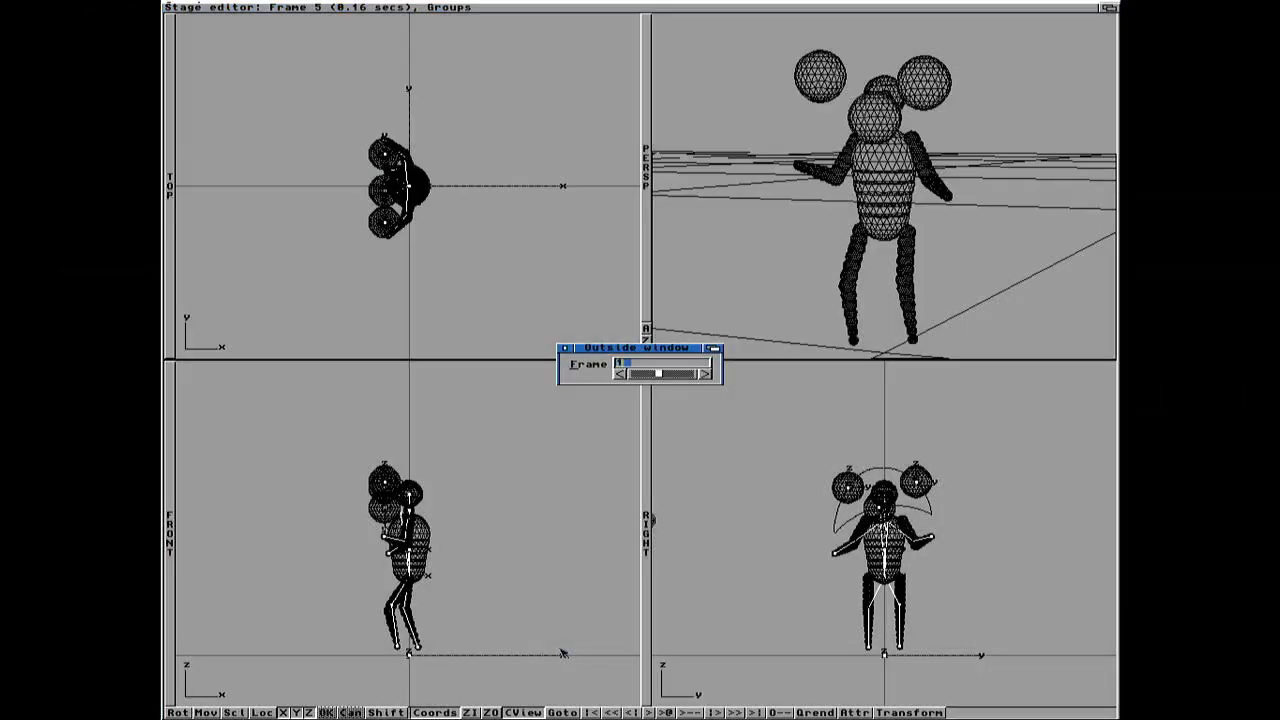
{"action": "type", "text": "1"}
{"action": "key", "text": "Return"}
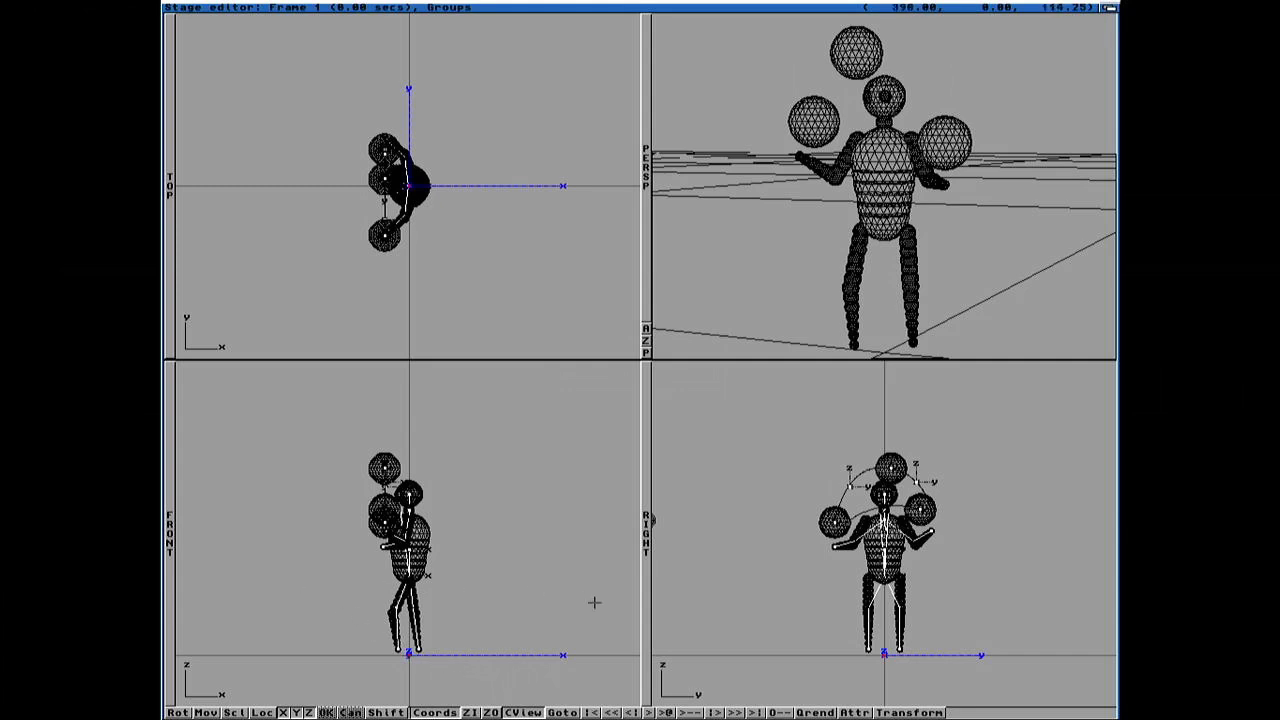
{"action": "left_click", "coordinate": [647, 540]}
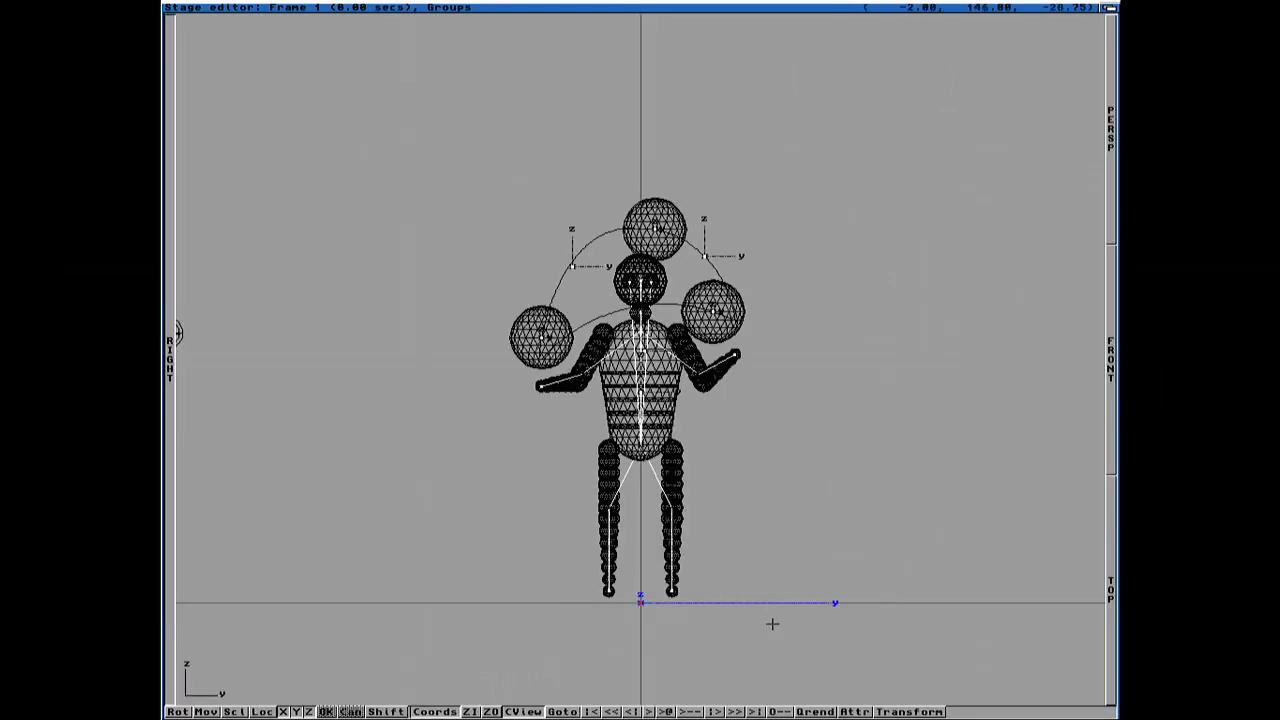
{"action": "key", "text": "m"}
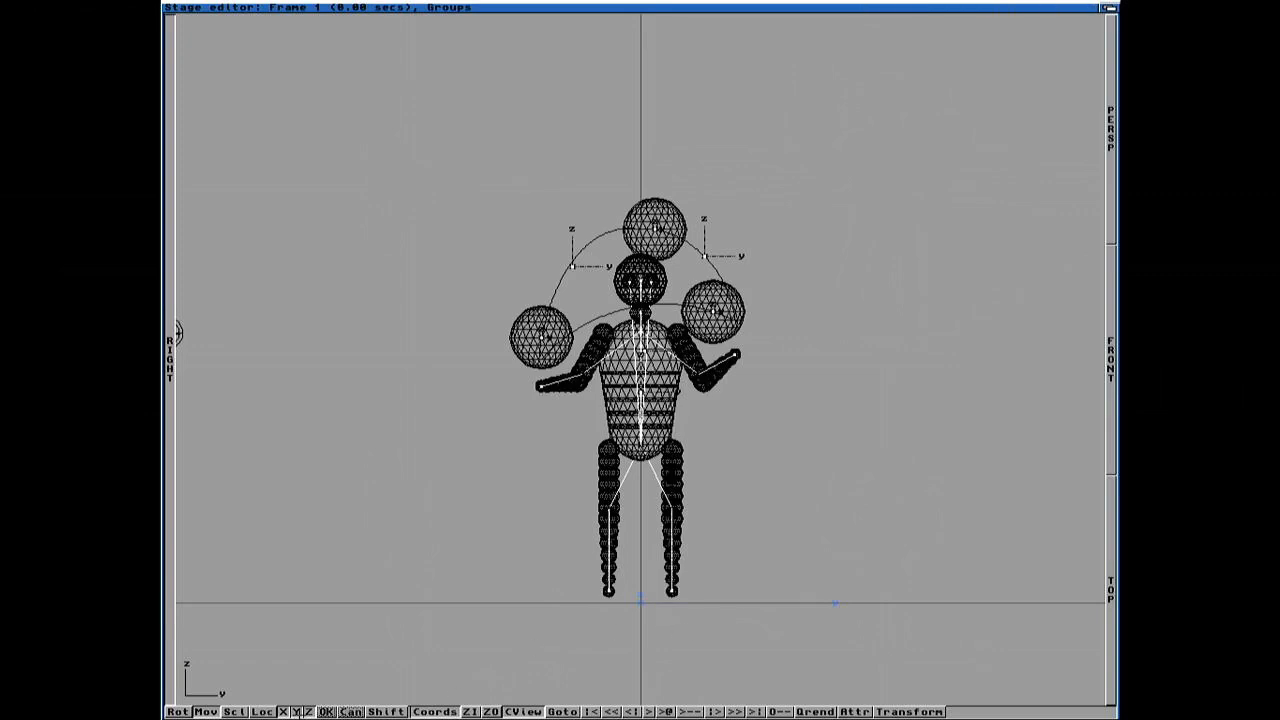
{"action": "left_click", "coordinate": [297, 712]}
{"action": "left_click", "coordinate": [284, 712]}
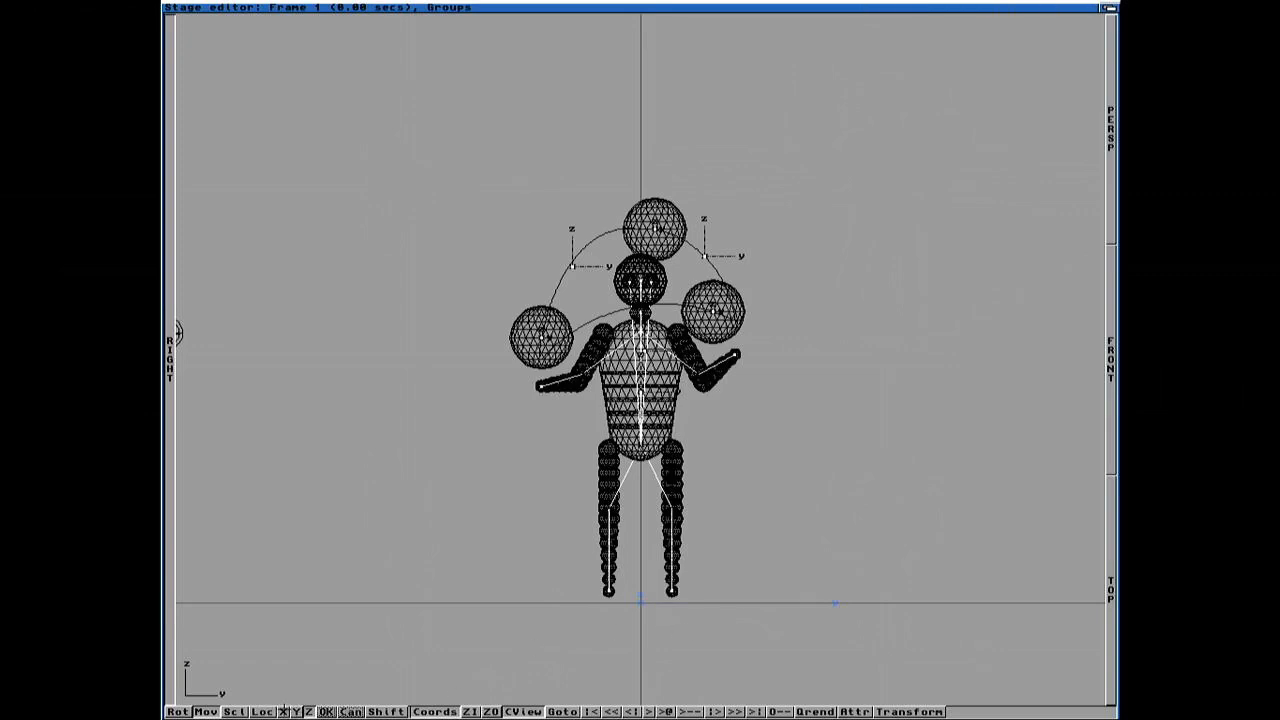
{"action": "left_click", "coordinate": [458, 669]}
{"action": "key", "text": "Down"}
{"action": "key", "text": "Down"}
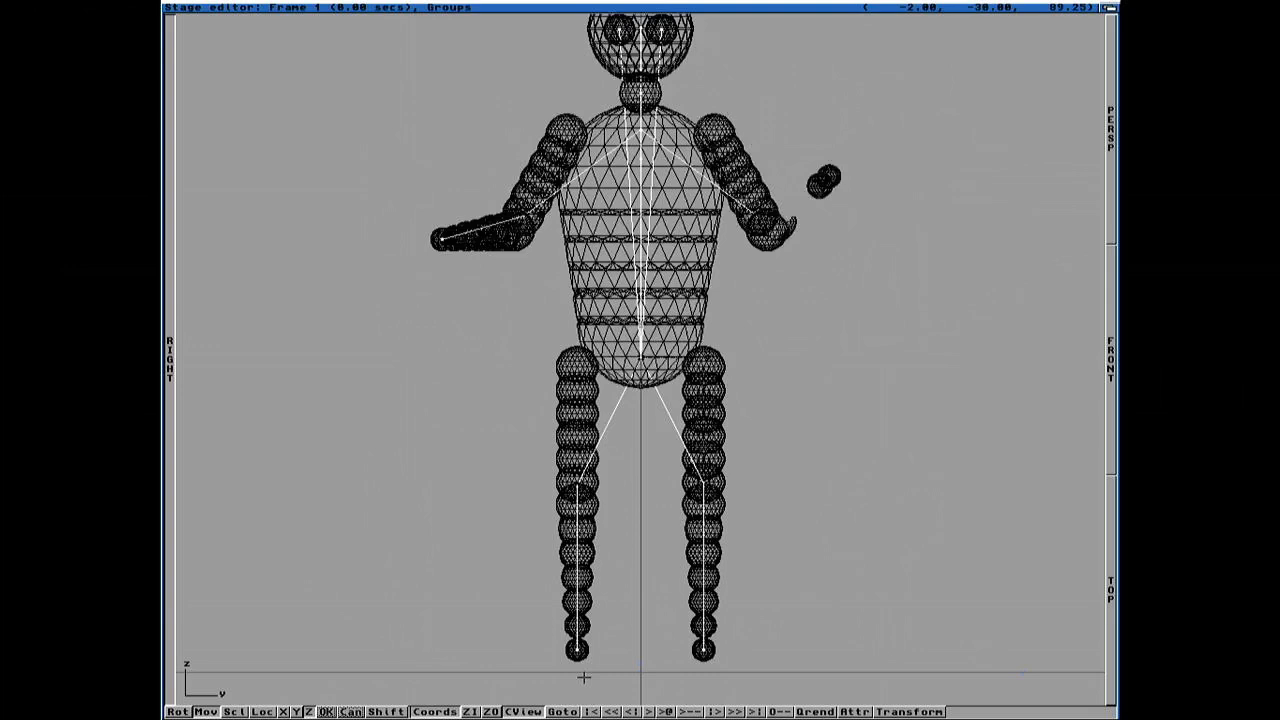
{"action": "left_click_drag", "start_coordinate": [640, 499], "coordinate": [640, 505]}
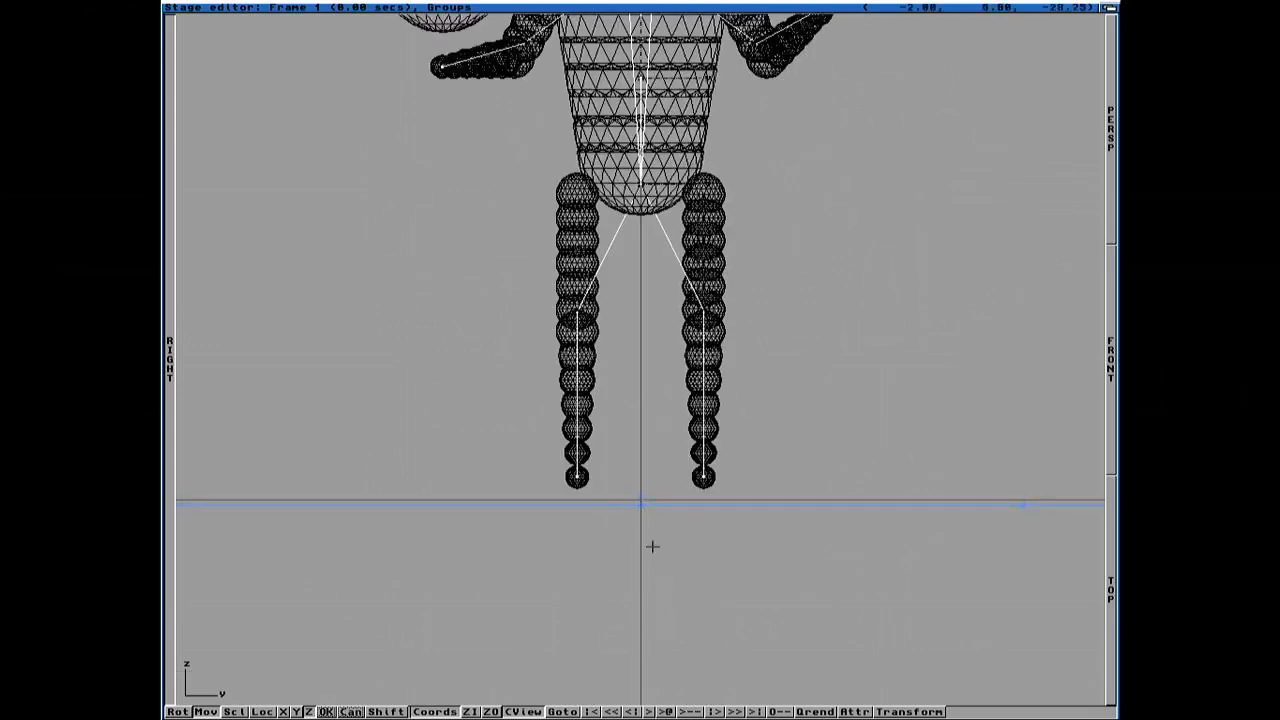
{"action": "key", "text": "Escape"}
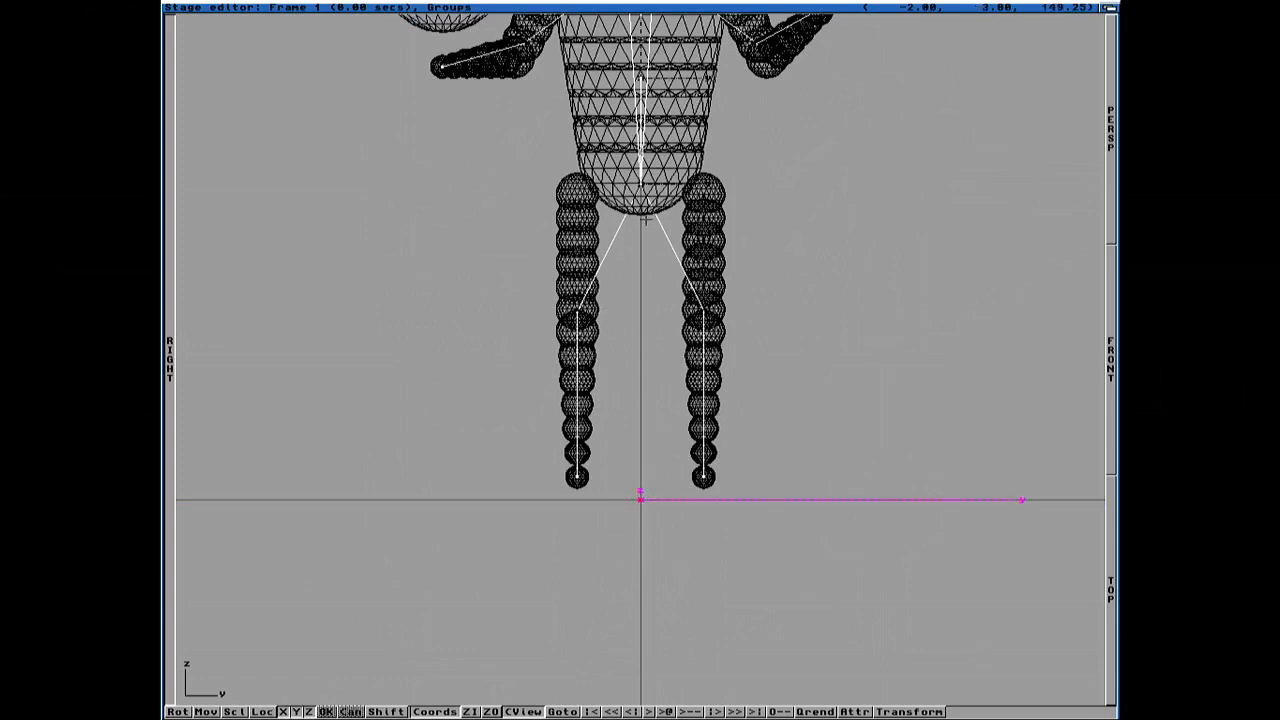
Step: Lower the juggler along Z only at frame 1 until its feet reach the ground line, and check its position values
{"action": "left_click", "coordinate": [643, 194]}
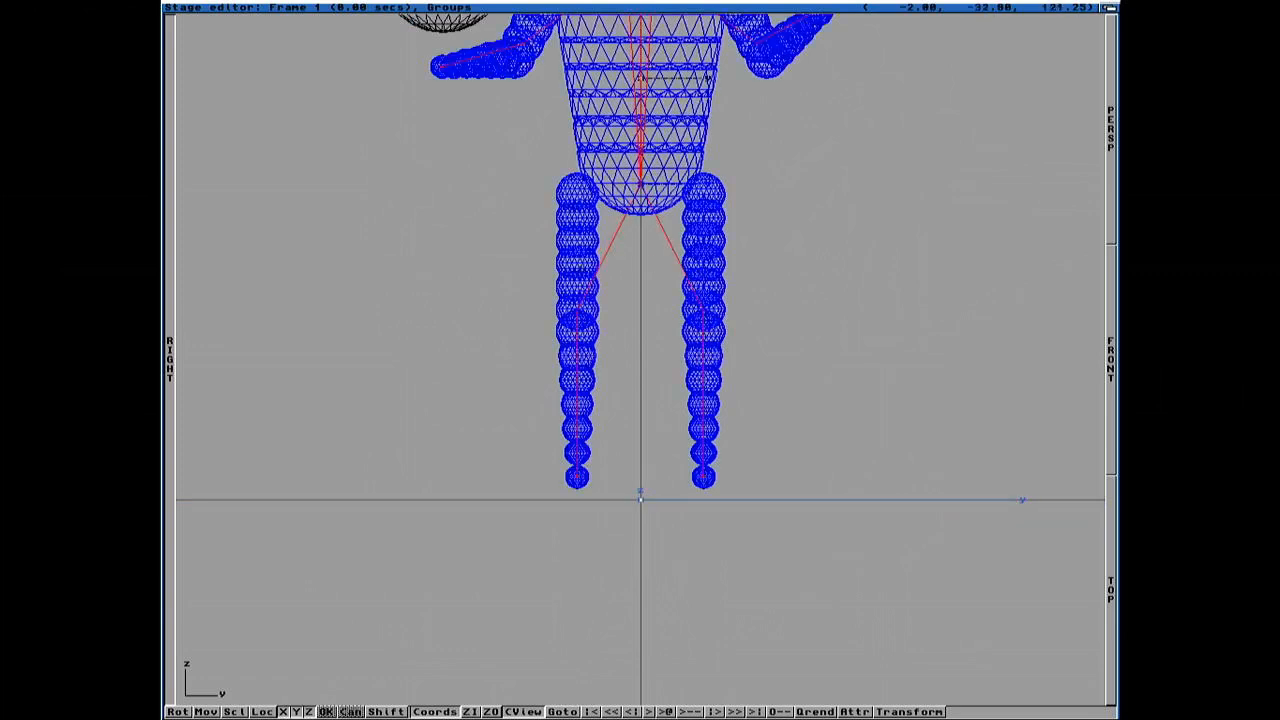
{"action": "key", "text": "m"}
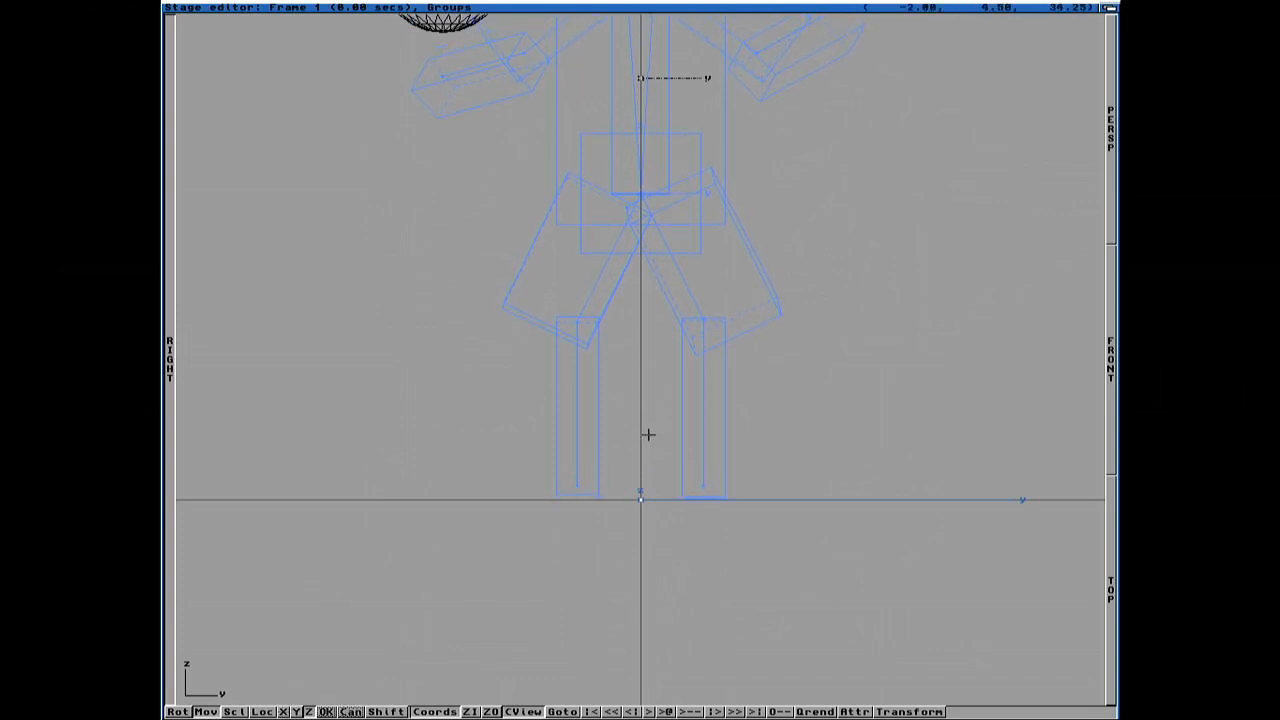
{"action": "left_click", "coordinate": [648, 434]}
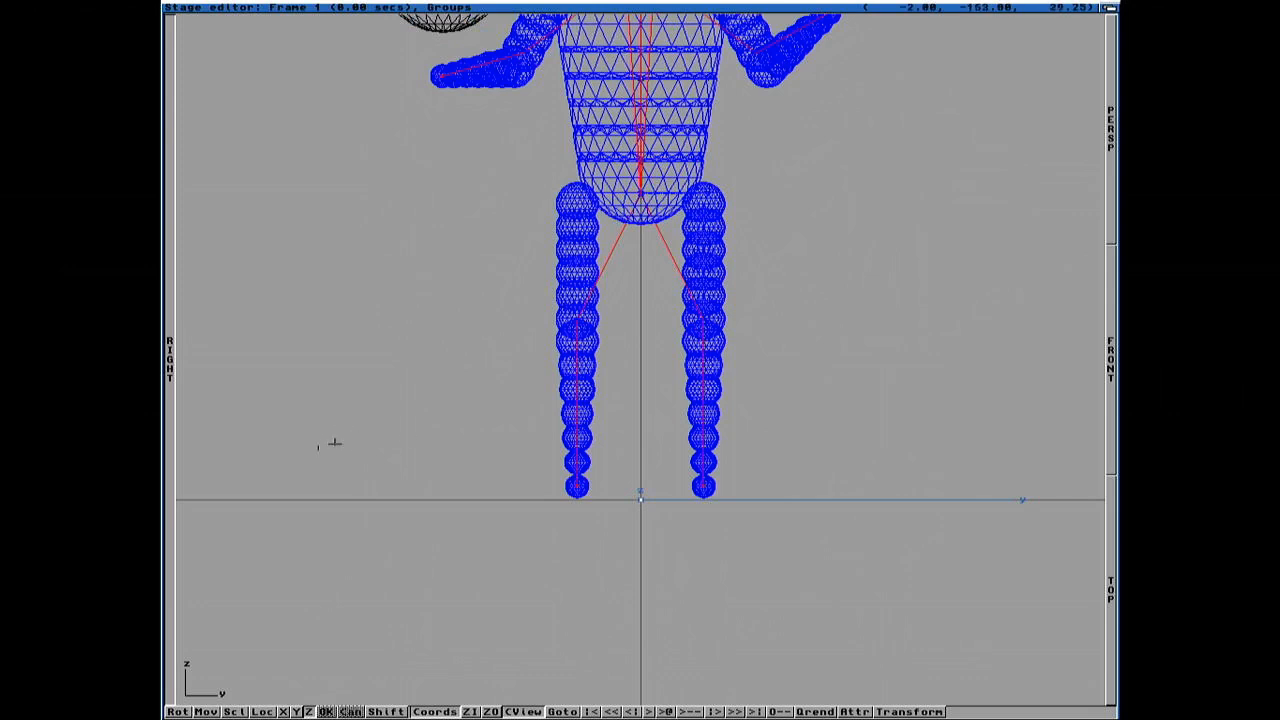
{"action": "key", "text": "F5"}
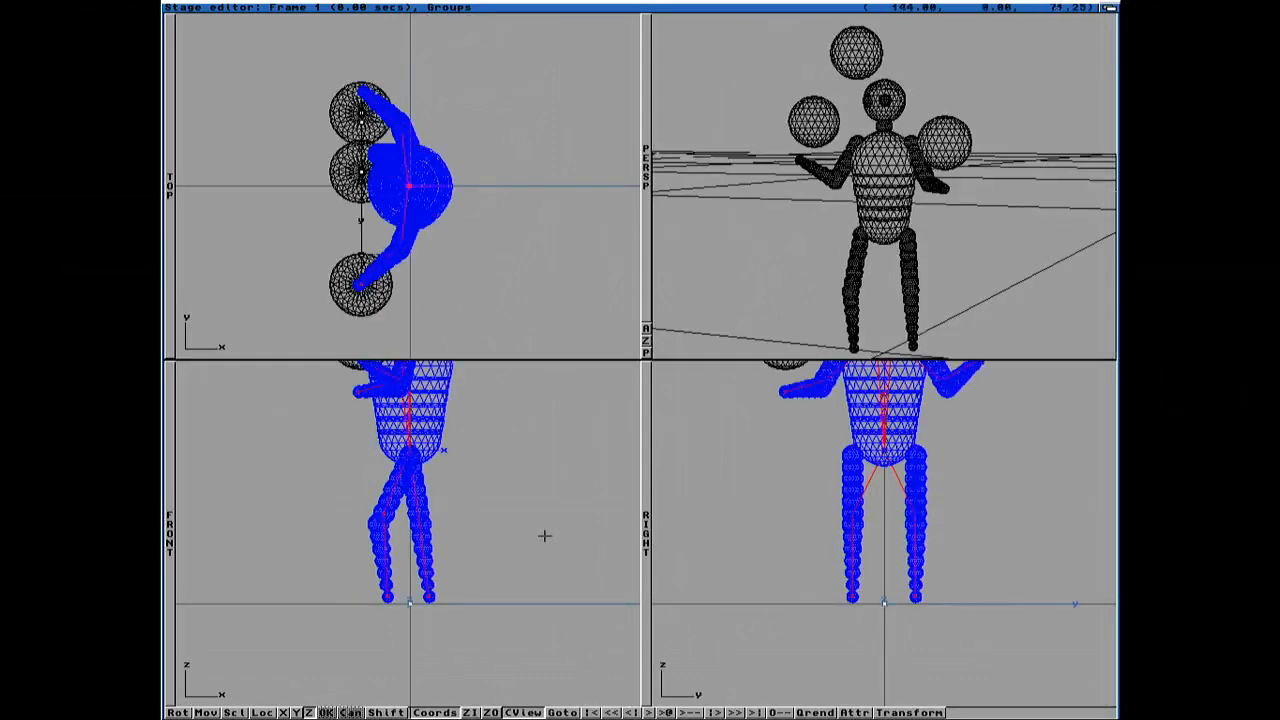
{"action": "key", "text": "super+t"}
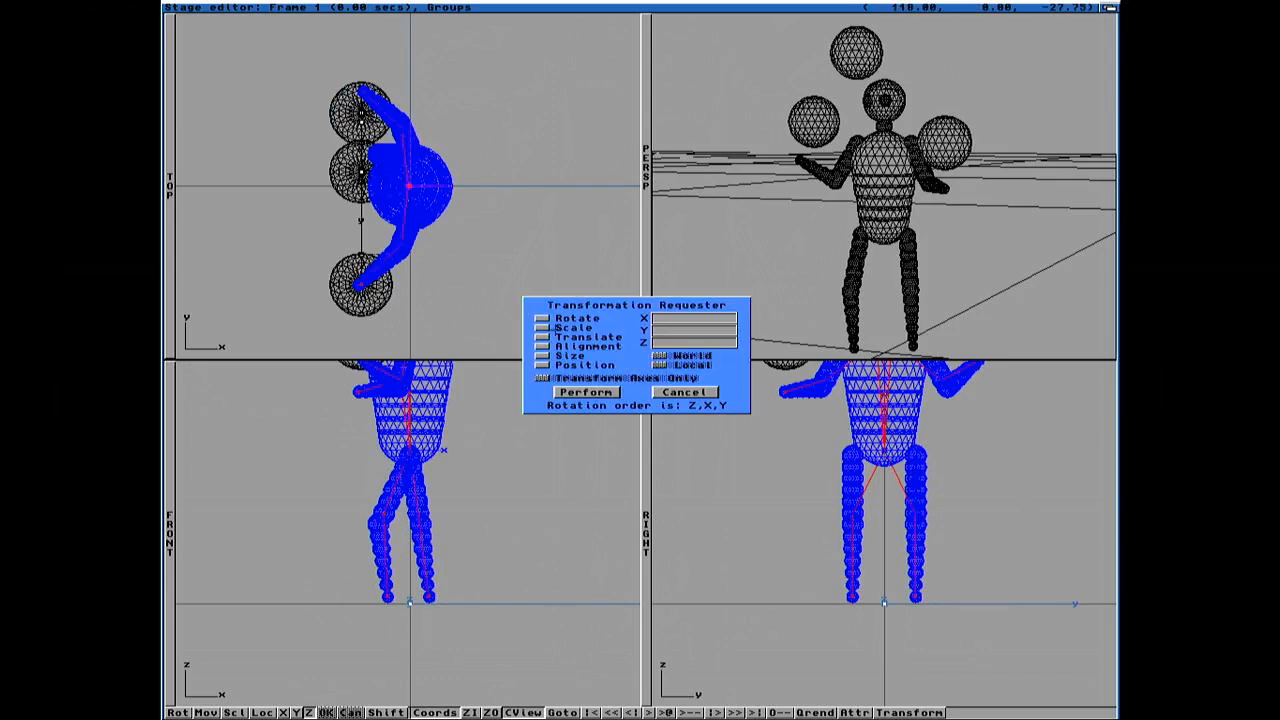
{"action": "left_click", "coordinate": [541, 365]}
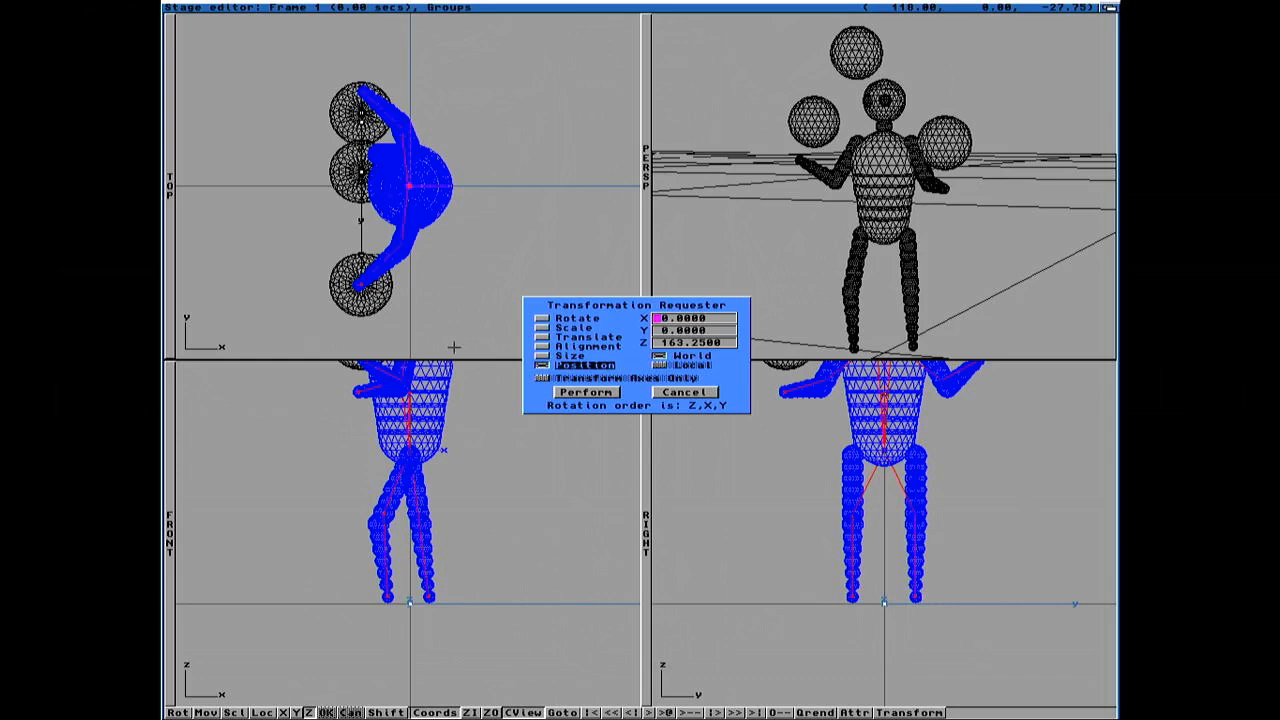
{"action": "left_click", "coordinate": [690, 393]}
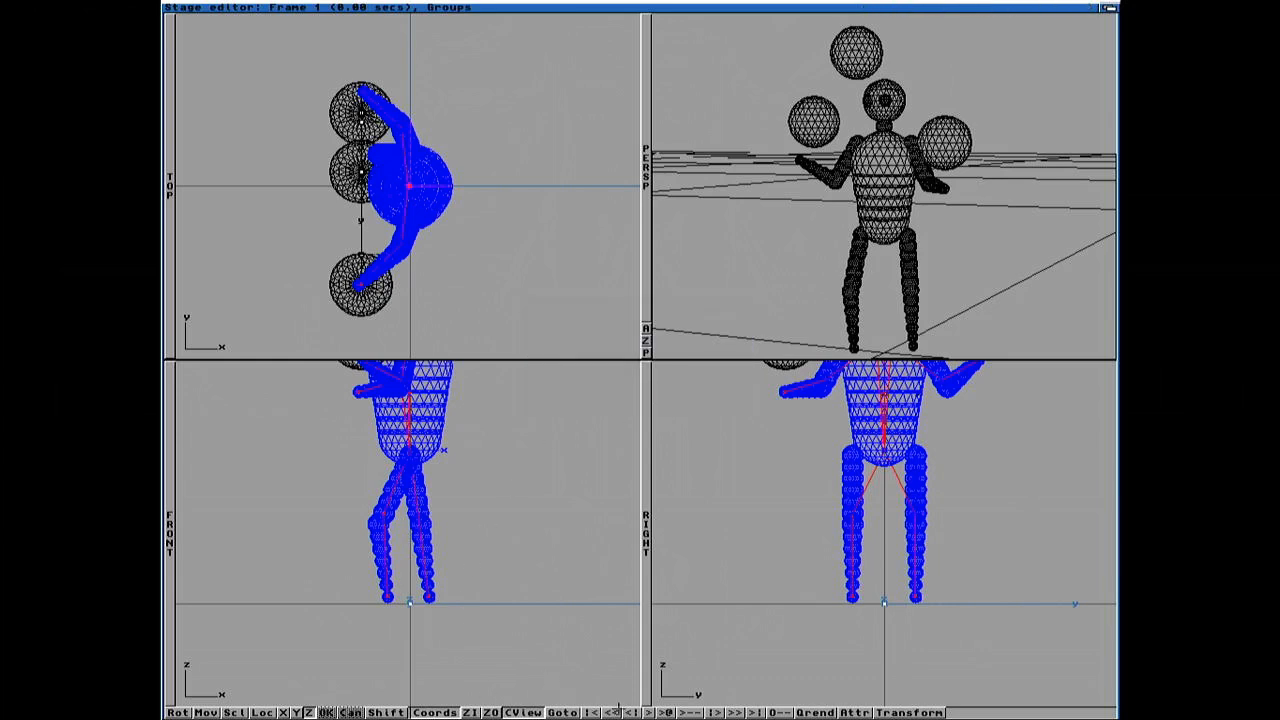
Step: Go to frame 4 and lower the juggler along Z only, in the enlarged Right view, until its feet meet the ground
{"action": "left_click", "coordinate": [565, 712]}
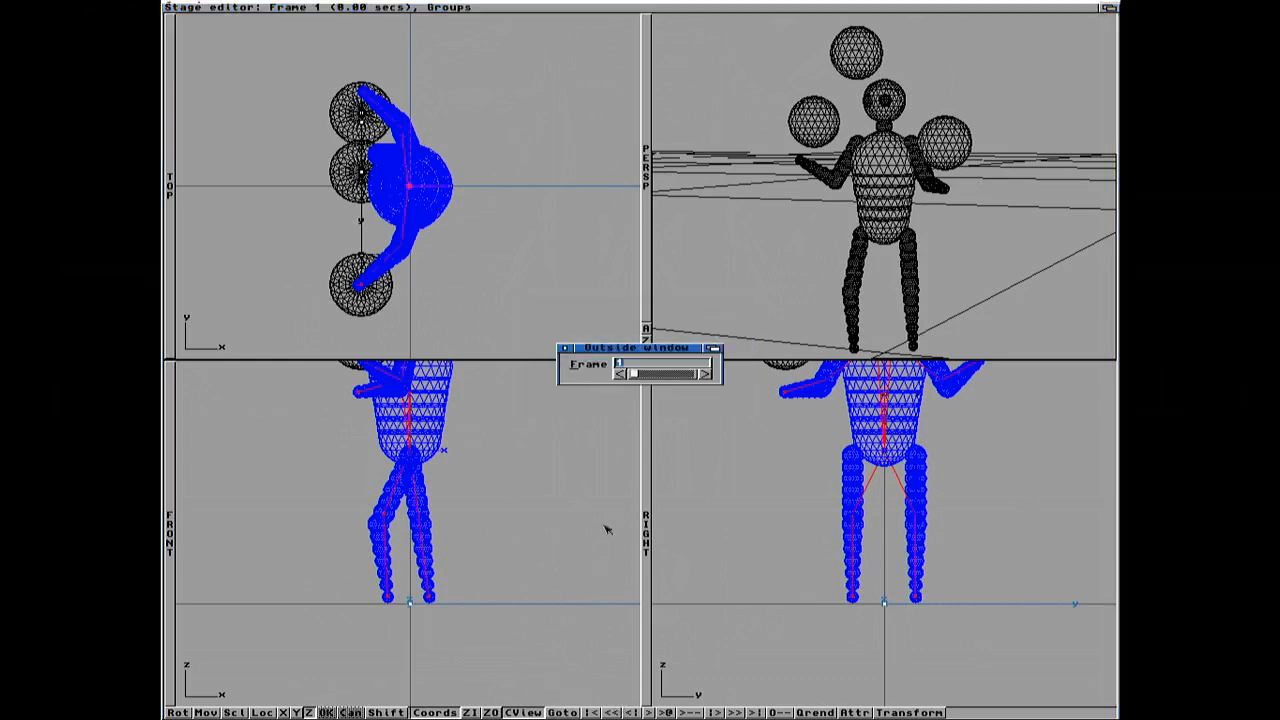
{"action": "type", "text": "4"}
{"action": "key", "text": "Return"}
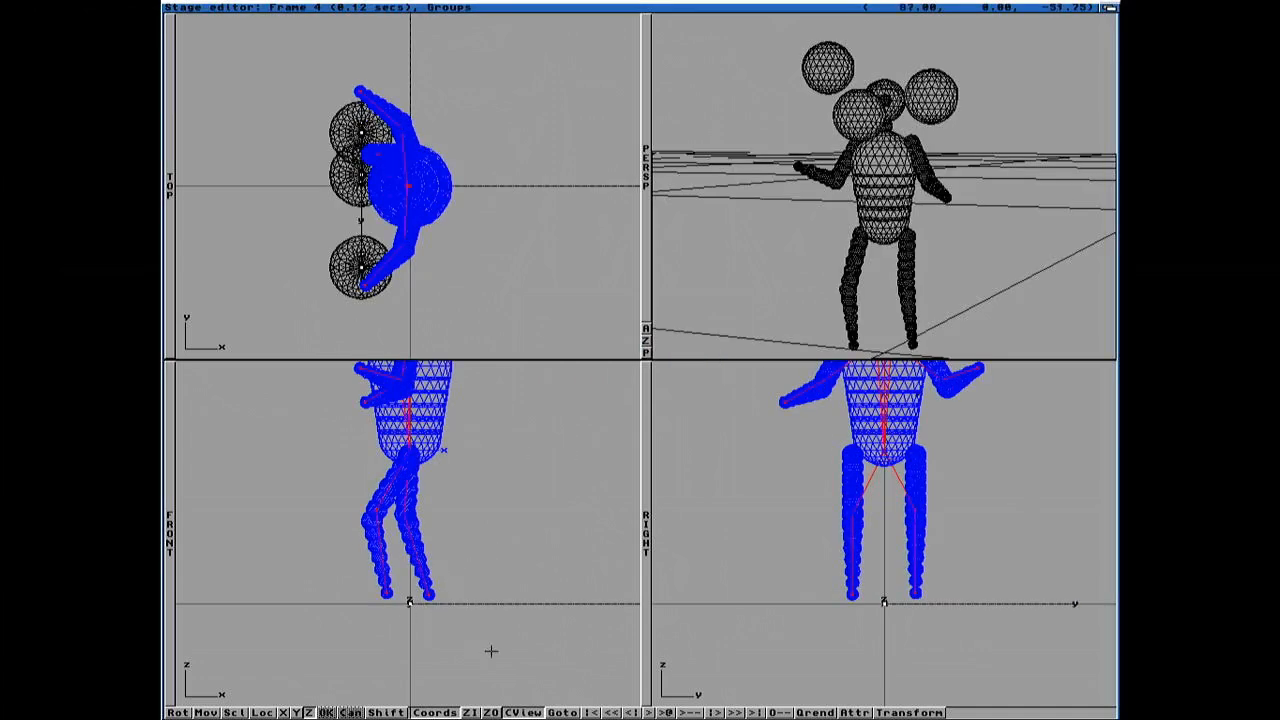
{"action": "key", "text": "m"}
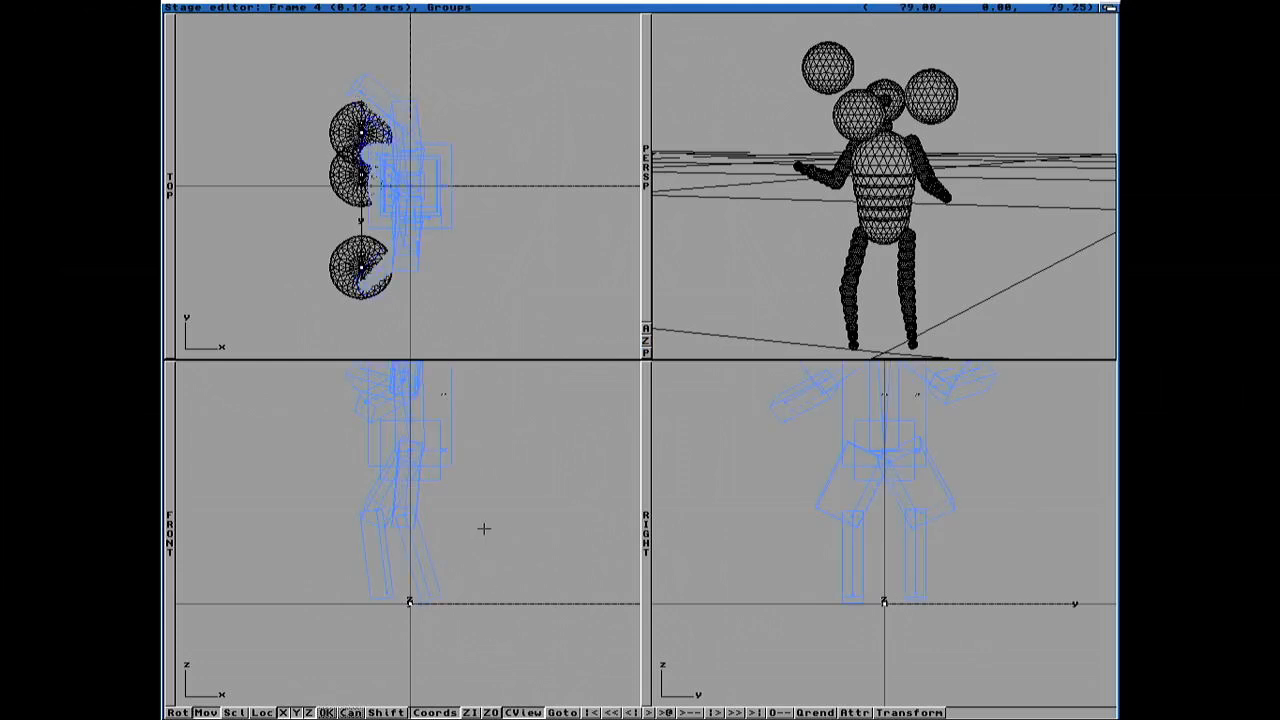
{"action": "key", "text": "x"}
{"action": "key", "text": "y"}
{"action": "left_click", "coordinate": [648, 550]}
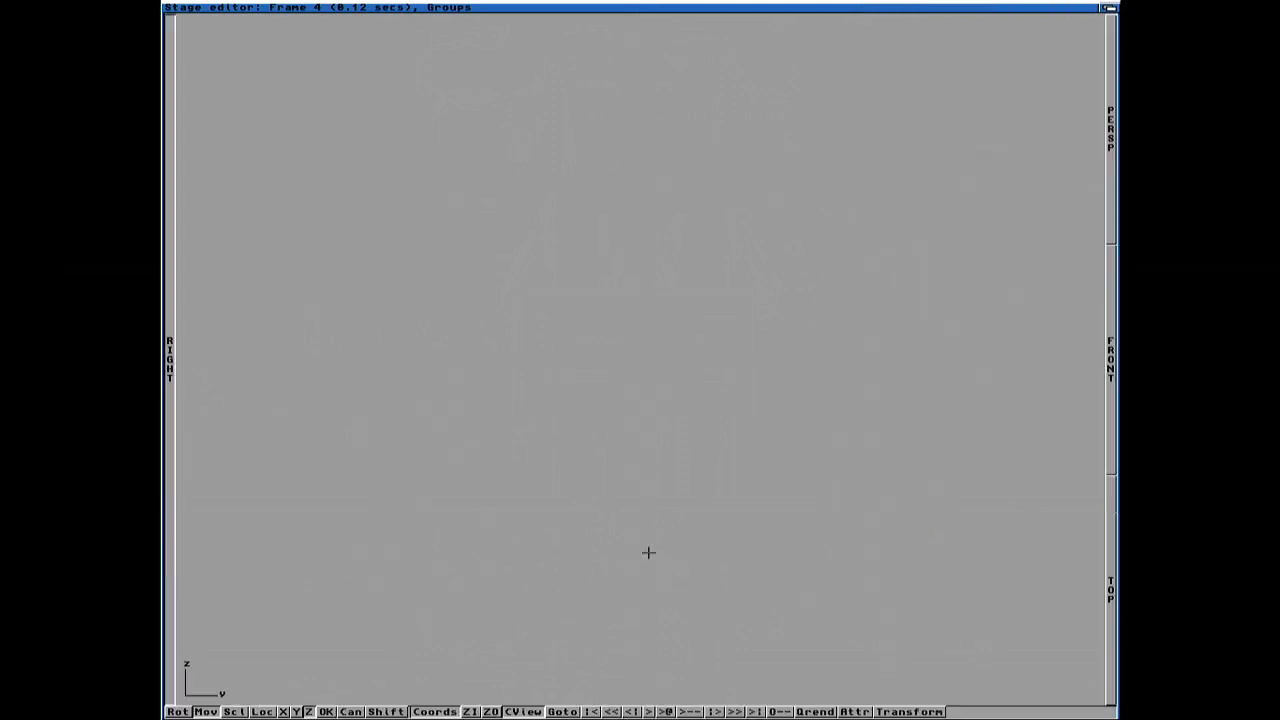
{"action": "key", "text": "super+i"}
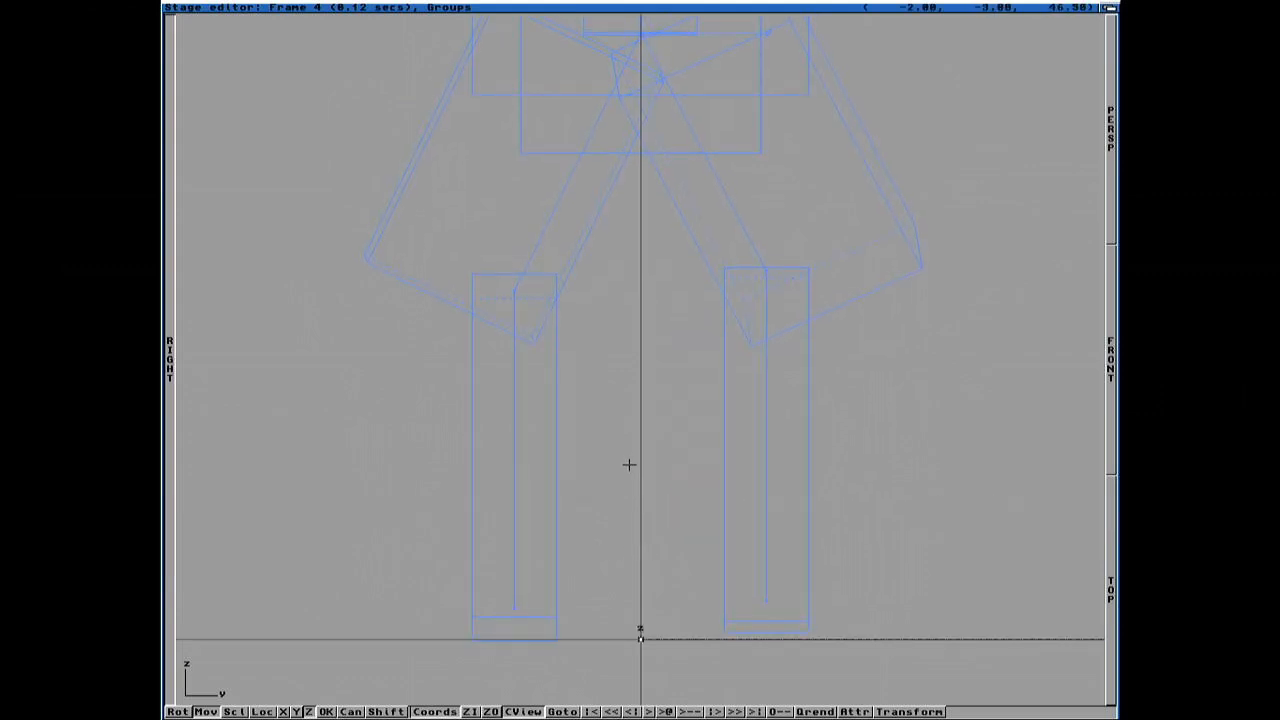
{"action": "key", "text": "space"}
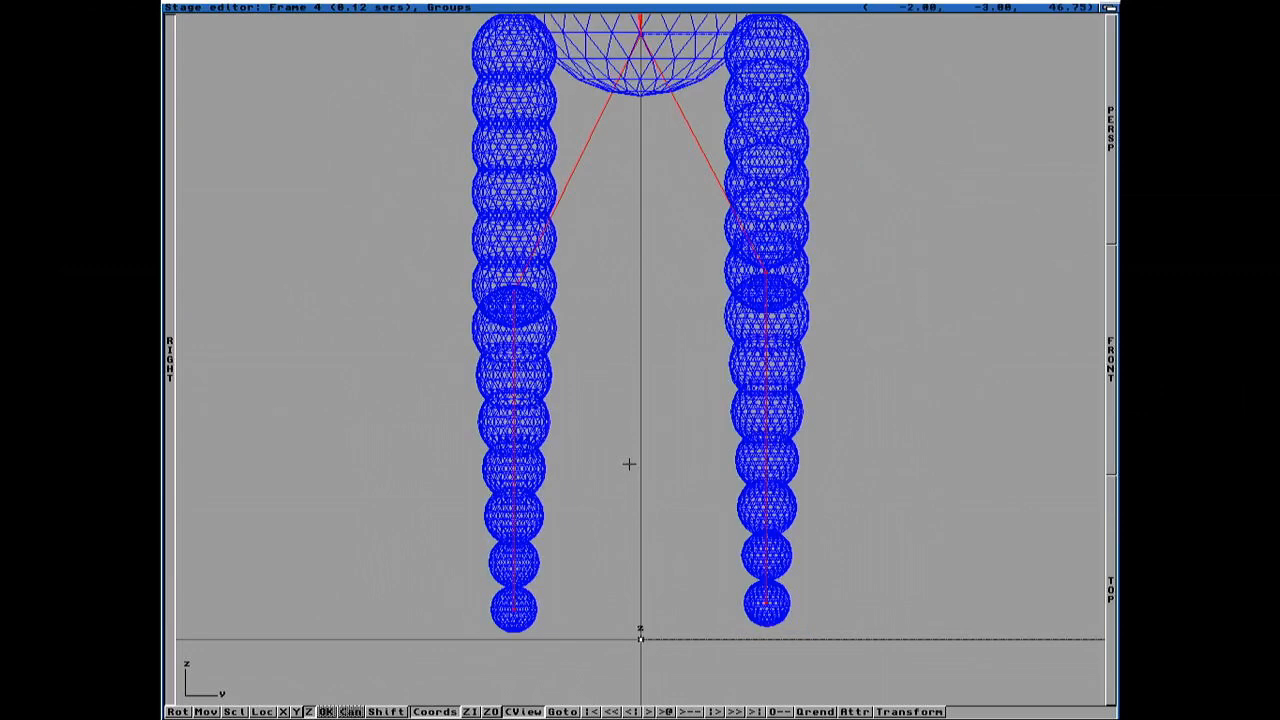
Step: Read the juggler's world position at frame 4 in the Transformation Requester without transforming it
{"action": "key", "text": "super+t"}
{"action": "left_click", "coordinate": [548, 366]}
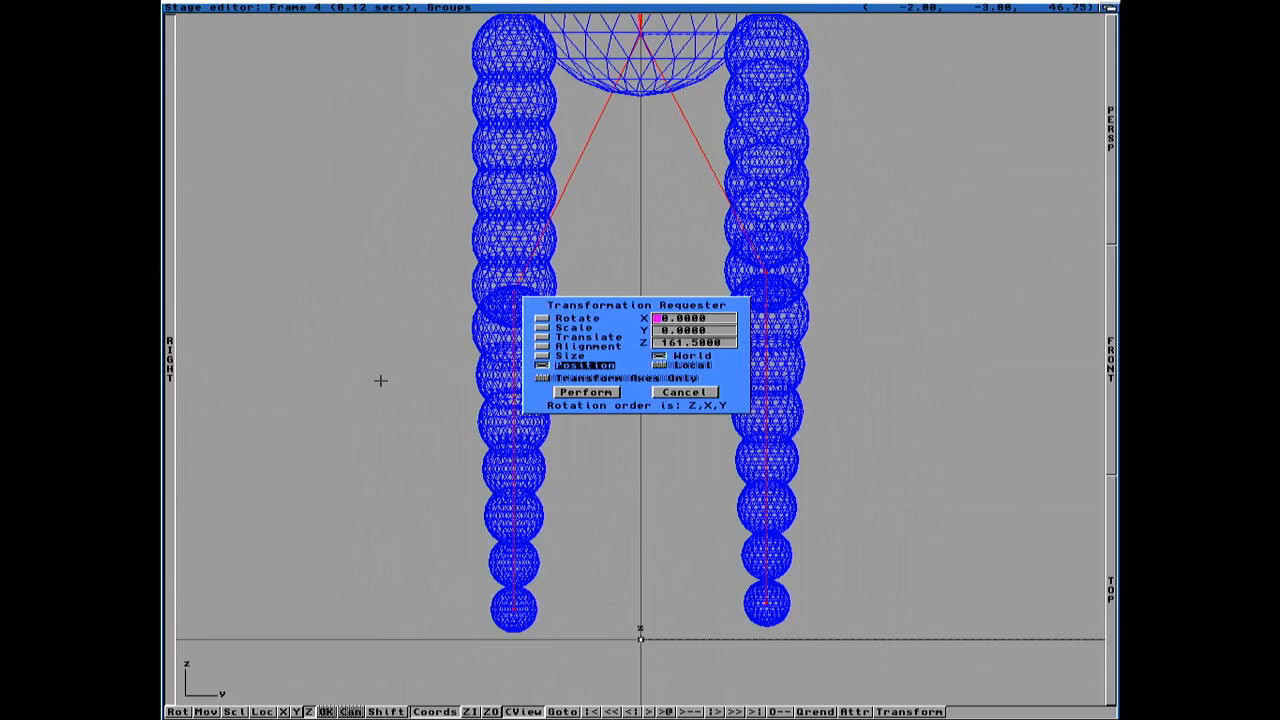
{"action": "key", "text": "Return"}
{"action": "left_click", "coordinate": [700, 392]}
Step: Switch to the Action Editor, discarding unsaved Stage changes, and add a Tween Position for AXIS at frame 5
{"action": "right_click_drag", "start_coordinate": [467, 181], "coordinate": [222, 49]}
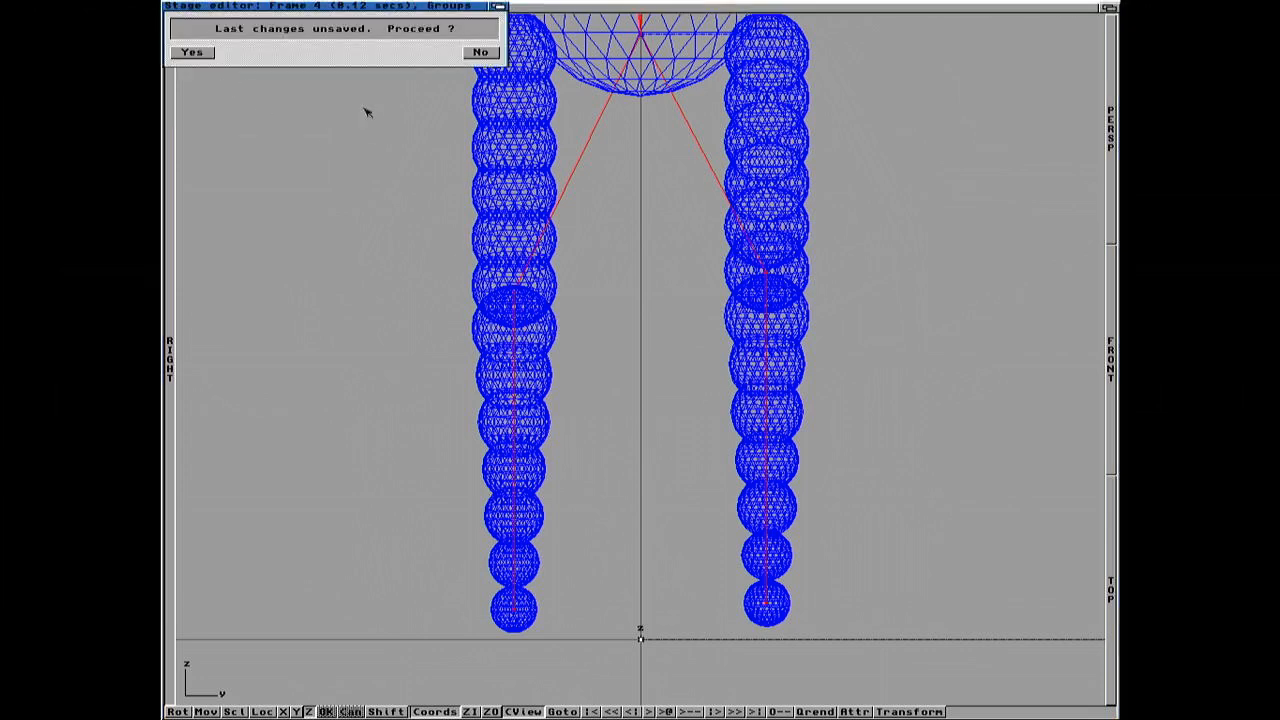
{"action": "left_click", "coordinate": [194, 52]}
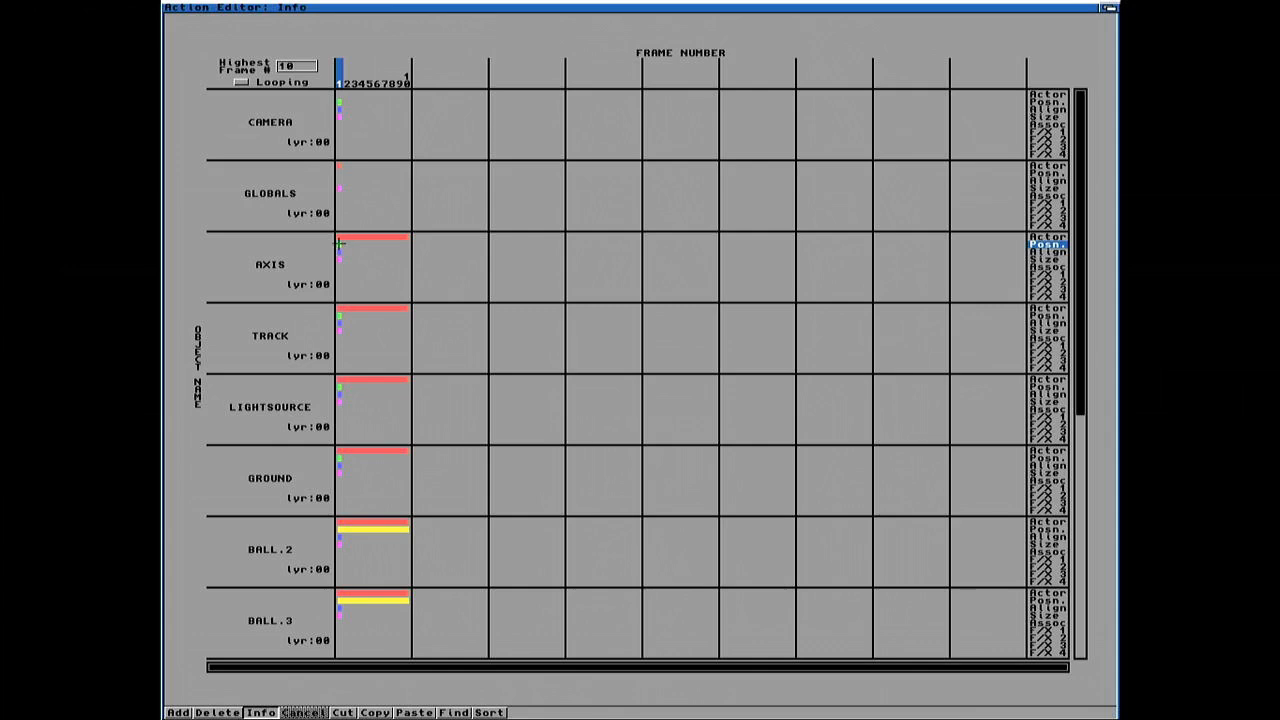
{"action": "left_click_drag", "start_coordinate": [339, 243], "coordinate": [366, 246]}
{"action": "mouse_move", "coordinate": [366, 243]}
{"action": "left_mouse_down"}
{"action": "mouse_move", "coordinate": [340, 243]}
{"action": "mouse_move", "coordinate": [367, 245]}
{"action": "left_mouse_up"}
{"action": "left_click", "coordinate": [177, 712]}
{"action": "left_click_drag", "start_coordinate": [371, 311], "coordinate": [368, 243]}
{"action": "left_click", "coordinate": [368, 243]}
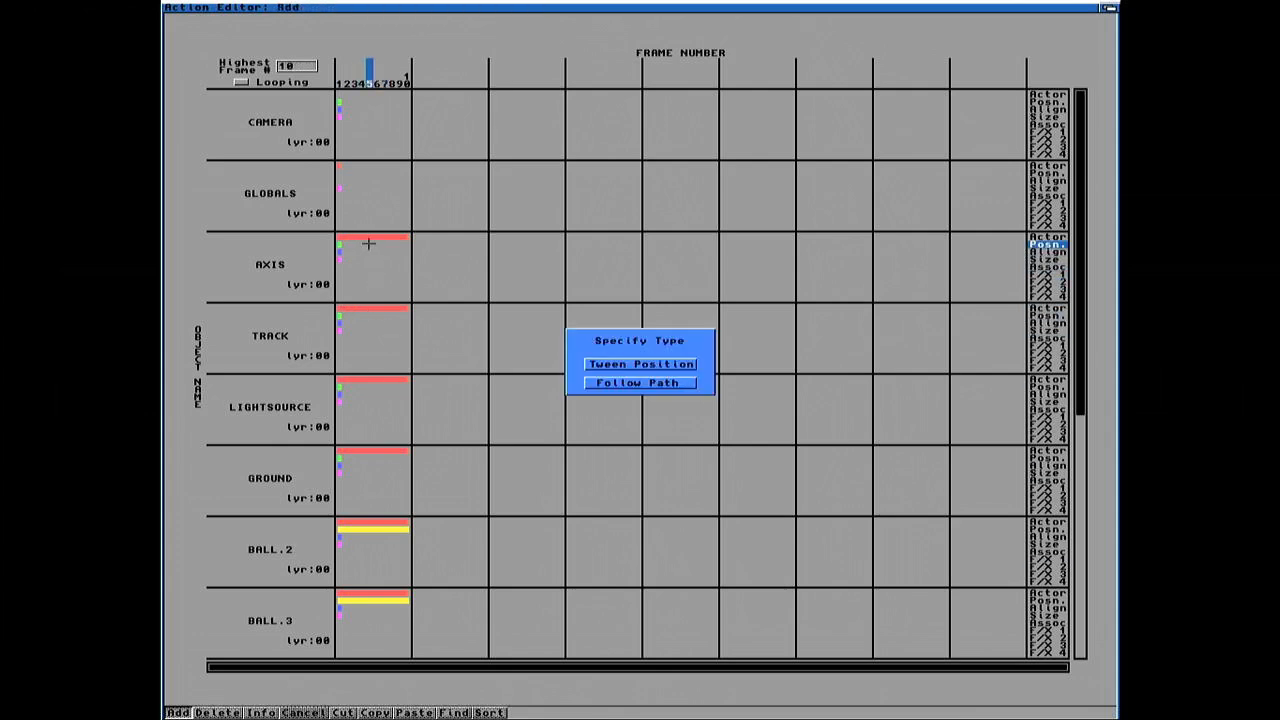
{"action": "left_click", "coordinate": [597, 366]}
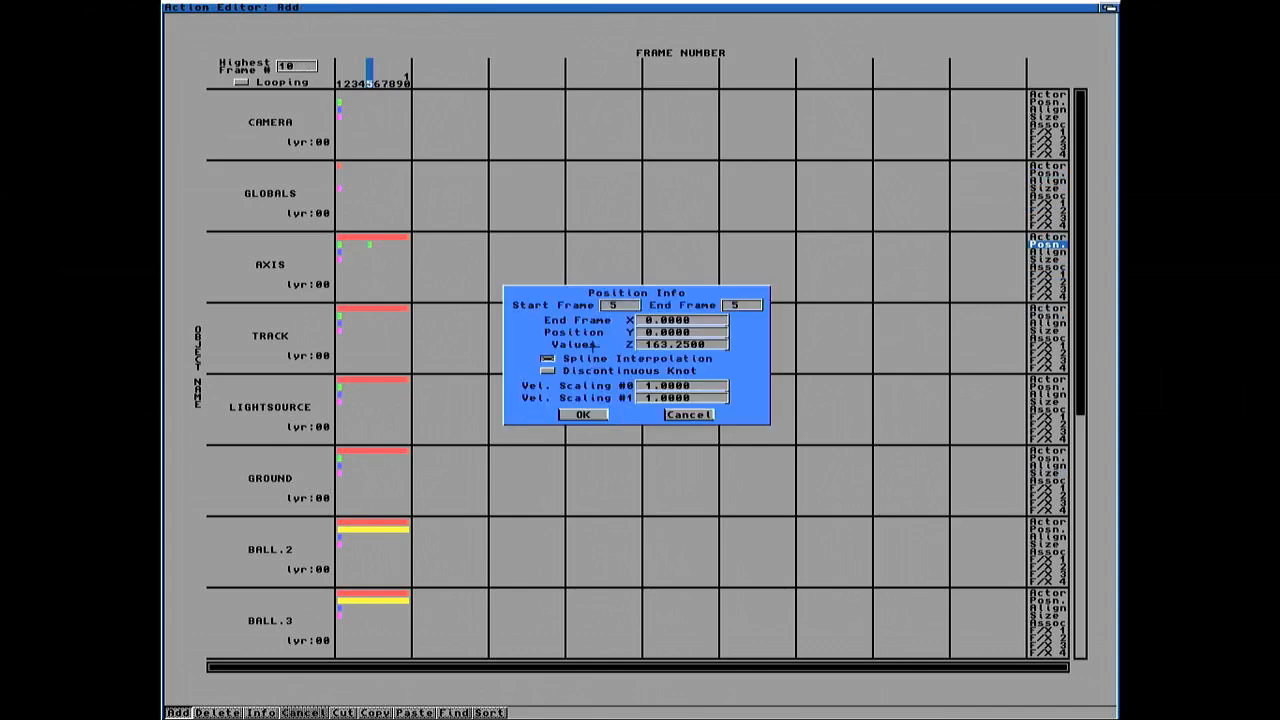
Step: Set the Z position of the frame 5 AXIS key to 161.5 and accept the position info
{"action": "left_click", "coordinate": [661, 344]}
{"action": "key", "text": "Delete"}
{"action": "type", "text": "1"}
{"action": "key", "text": "Right"}
{"action": "key", "text": "Delete"}
{"action": "key", "text": "Return"}
{"action": "left_click", "coordinate": [578, 414]}
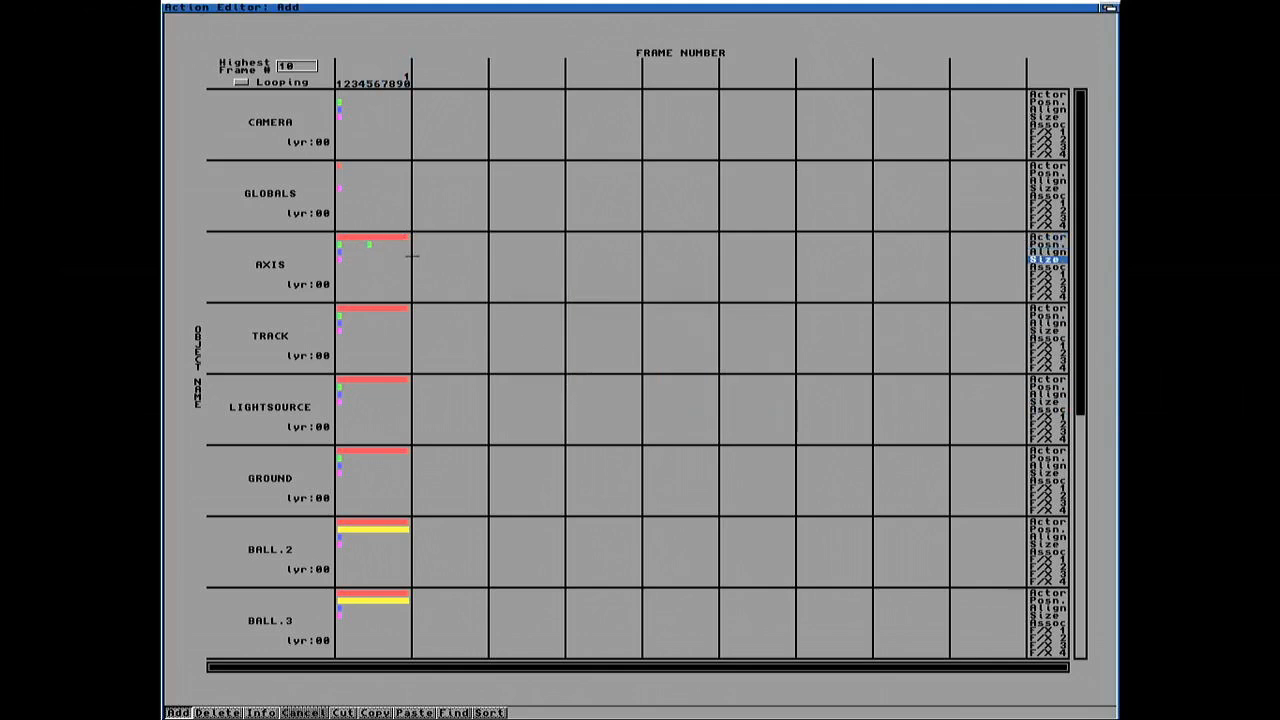
Step: Set the start frame of the AXIS position tween that ends at frame 5 to 2
{"action": "left_click", "coordinate": [252, 714]}
{"action": "left_click", "coordinate": [370, 244]}
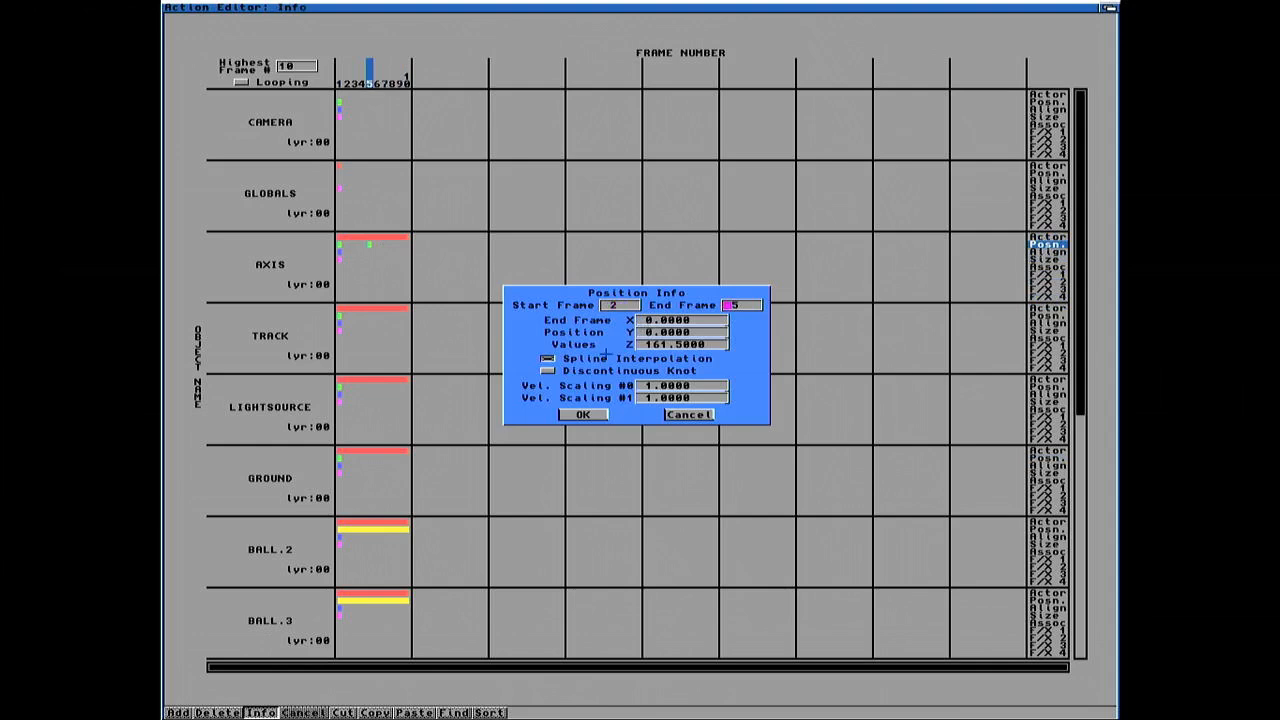
{"action": "left_click", "coordinate": [590, 415]}
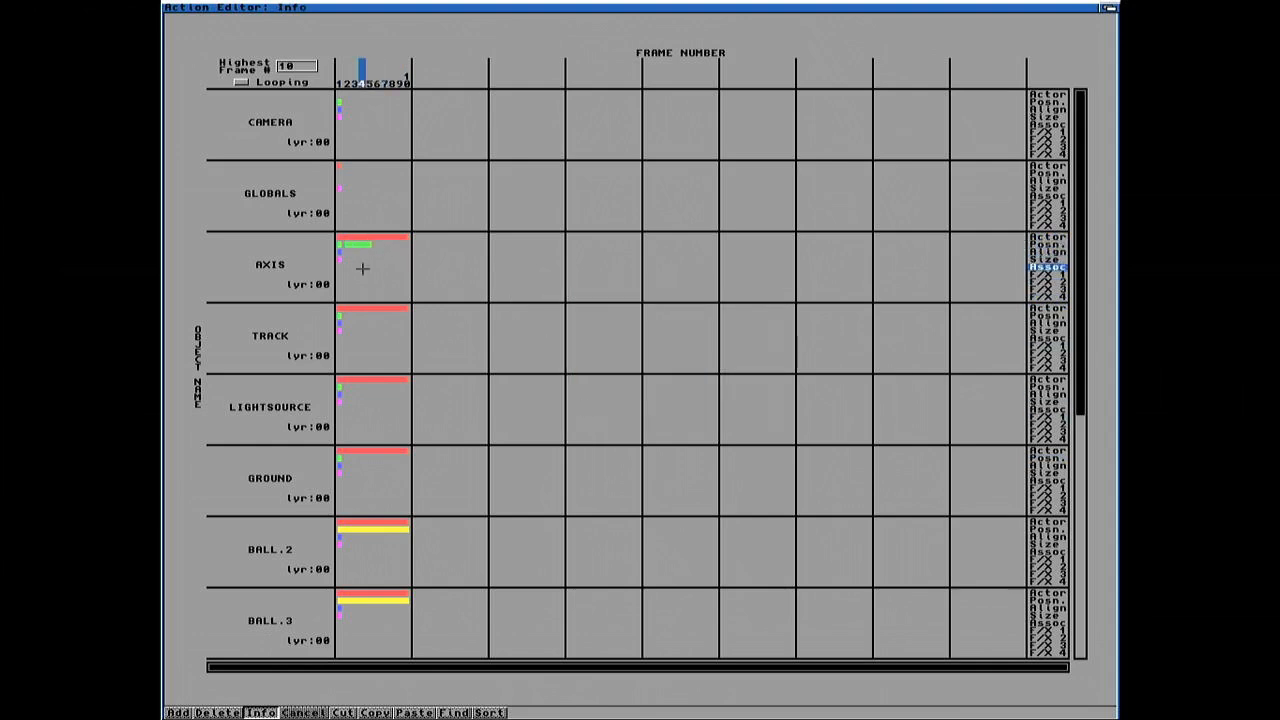
Step: Add a second Tween Position for AXIS from frame 6 to frame 10 in the Action Editor
{"action": "left_click", "coordinate": [177, 712]}
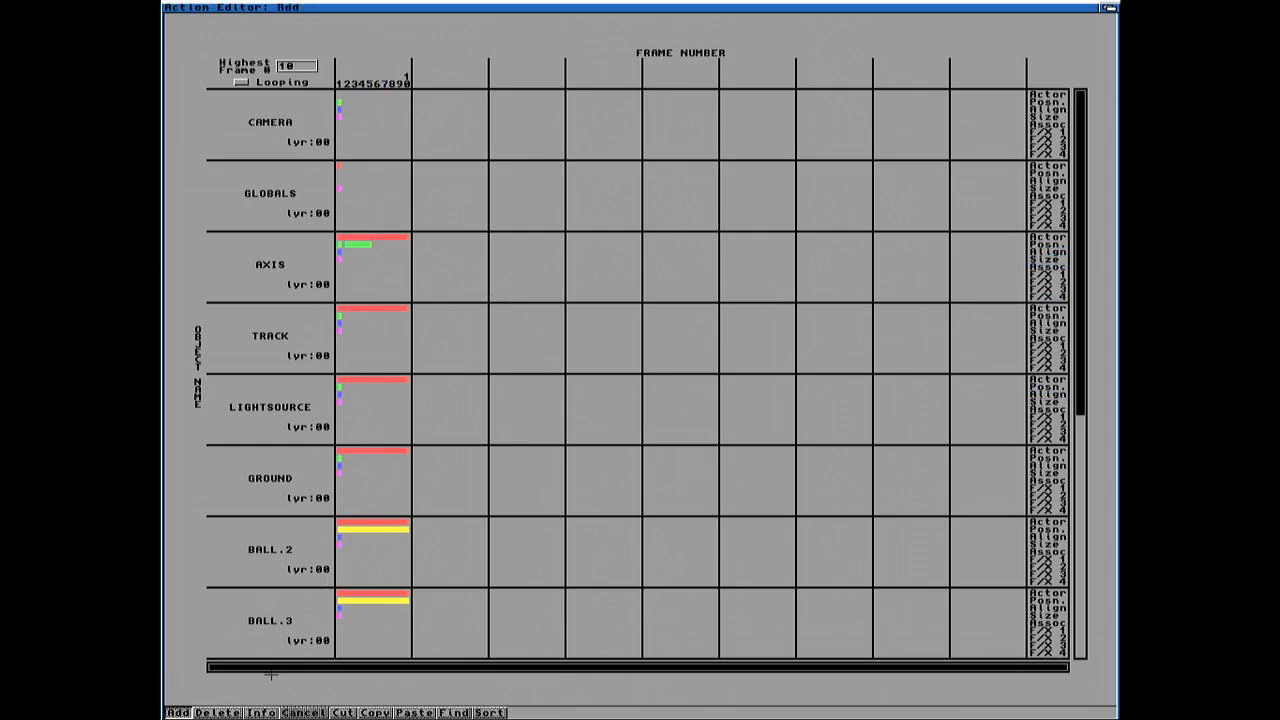
{"action": "left_click", "coordinate": [375, 244]}
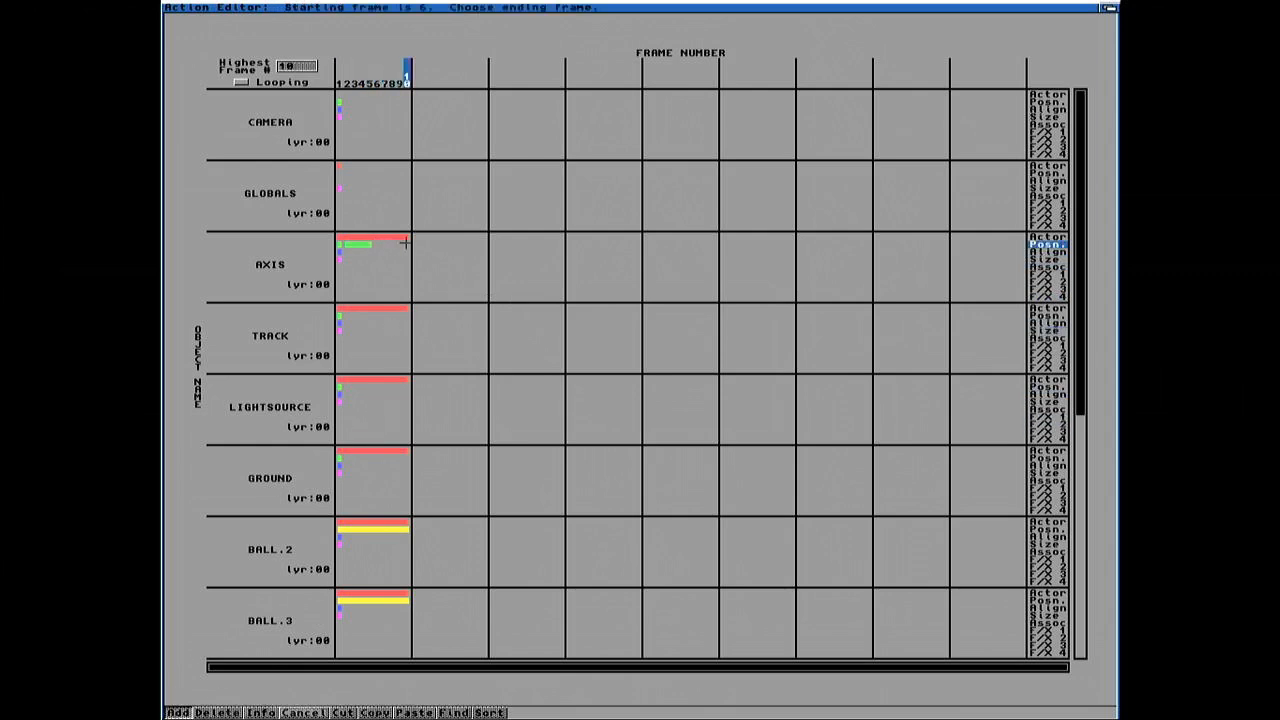
{"action": "left_click", "coordinate": [405, 243]}
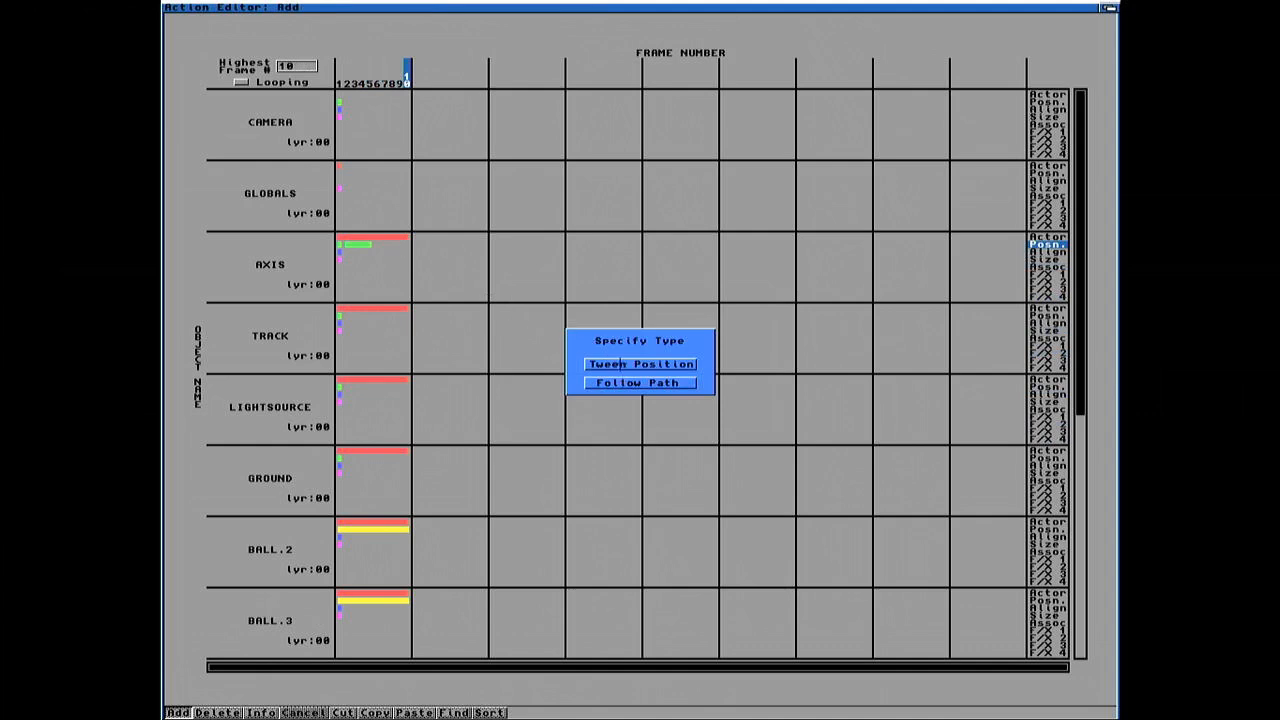
{"action": "left_click", "coordinate": [623, 364]}
Step: Set the Z position of the frame 10 AXIS key to 163.2 and accept the position info
{"action": "left_click", "coordinate": [660, 345]}
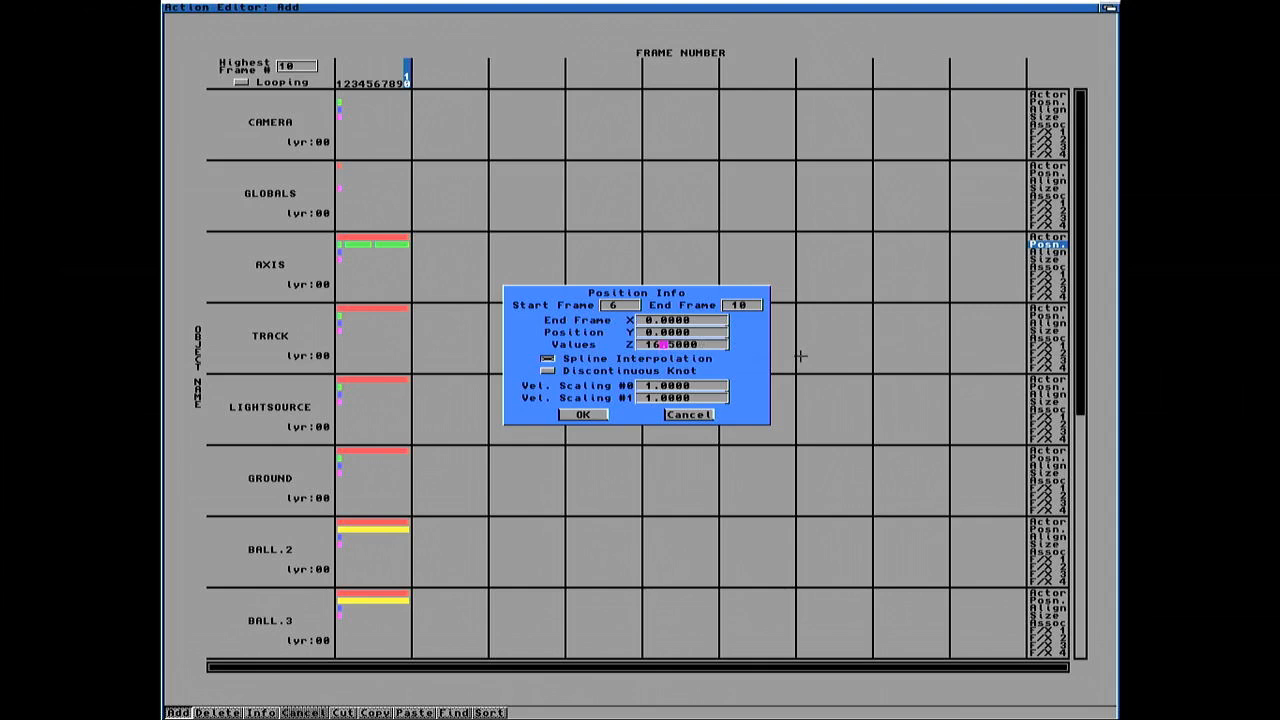
{"action": "type", "text": "3"}
{"action": "key", "text": "Right"}
{"action": "type", "text": "2"}
{"action": "key", "text": "Return"}
{"action": "left_click", "coordinate": [583, 414]}
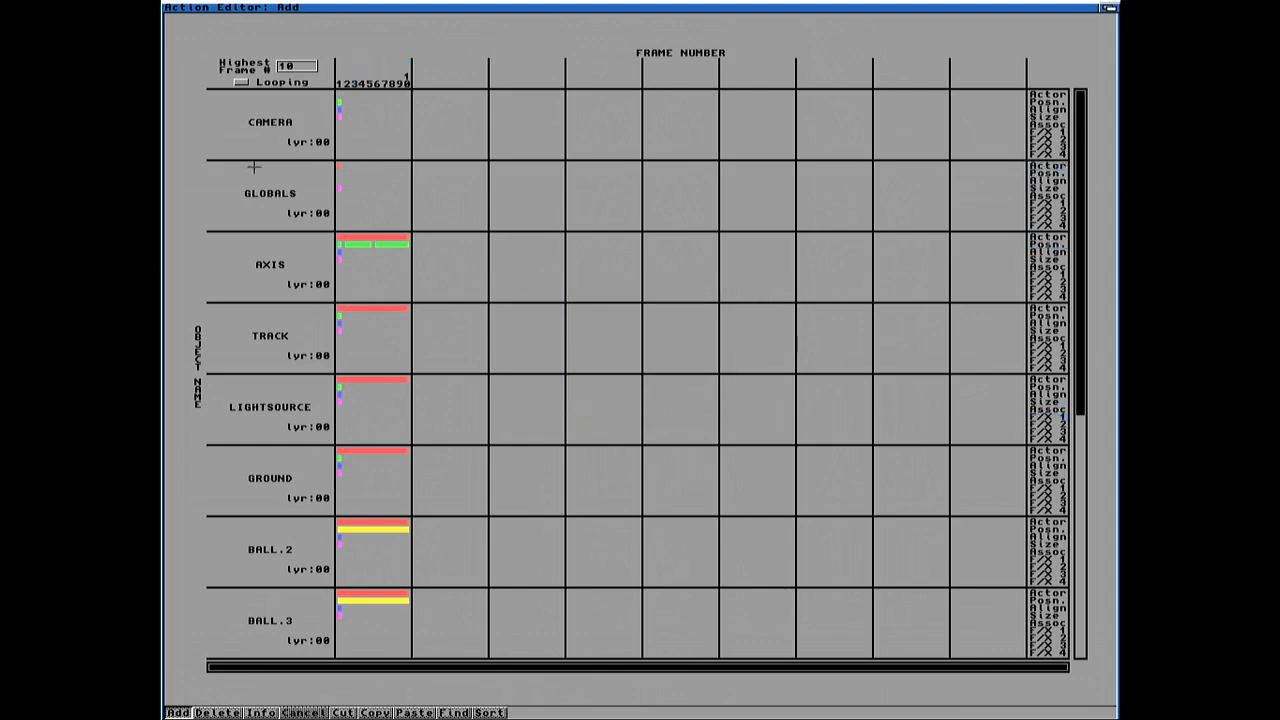
Step: Return to the Project Editor and generate stills for the full range 1,10,1 in the scaline subproject
{"action": "right_click_drag", "start_coordinate": [195, 6], "coordinate": [228, 16]}
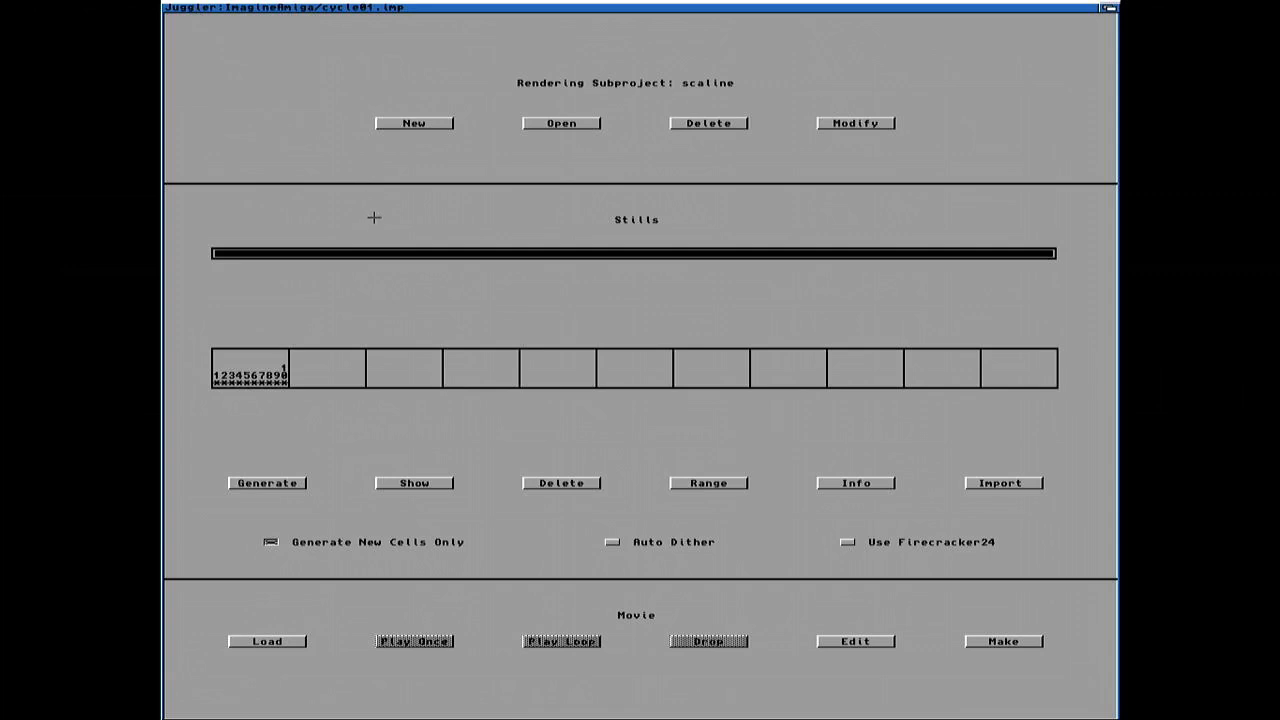
{"action": "left_click", "coordinate": [700, 483]}
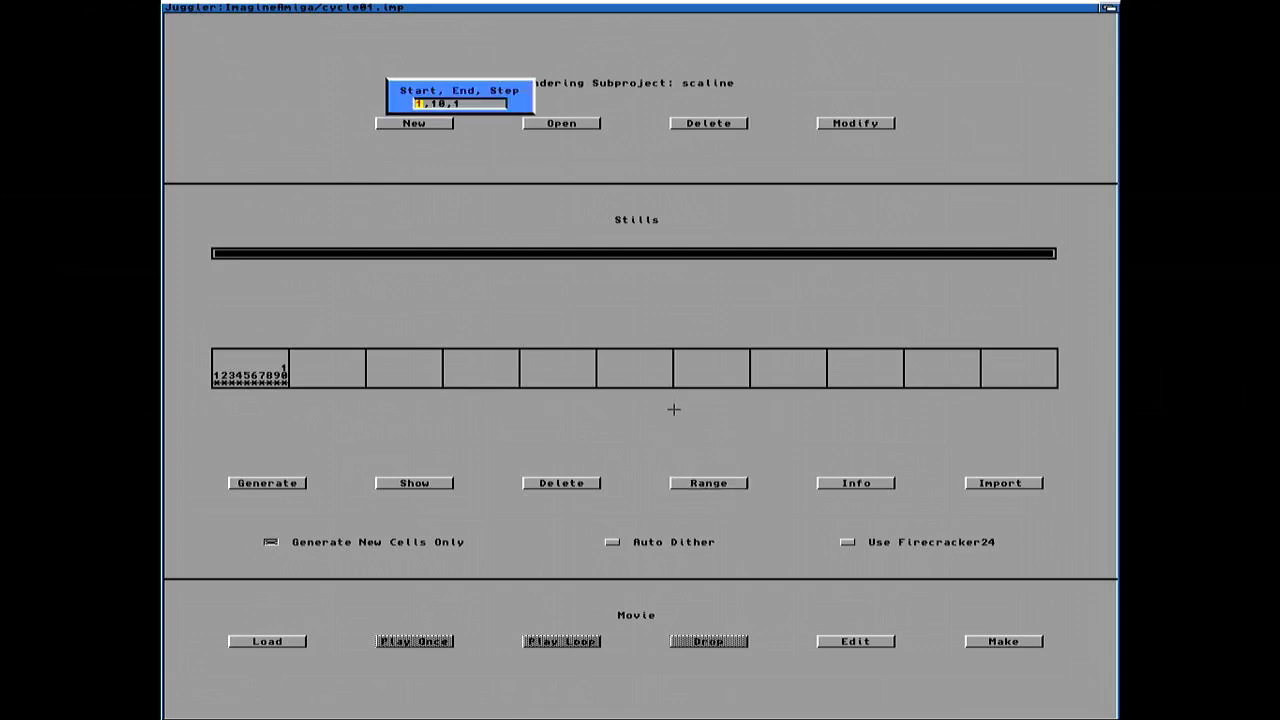
{"action": "key", "text": "Return"}
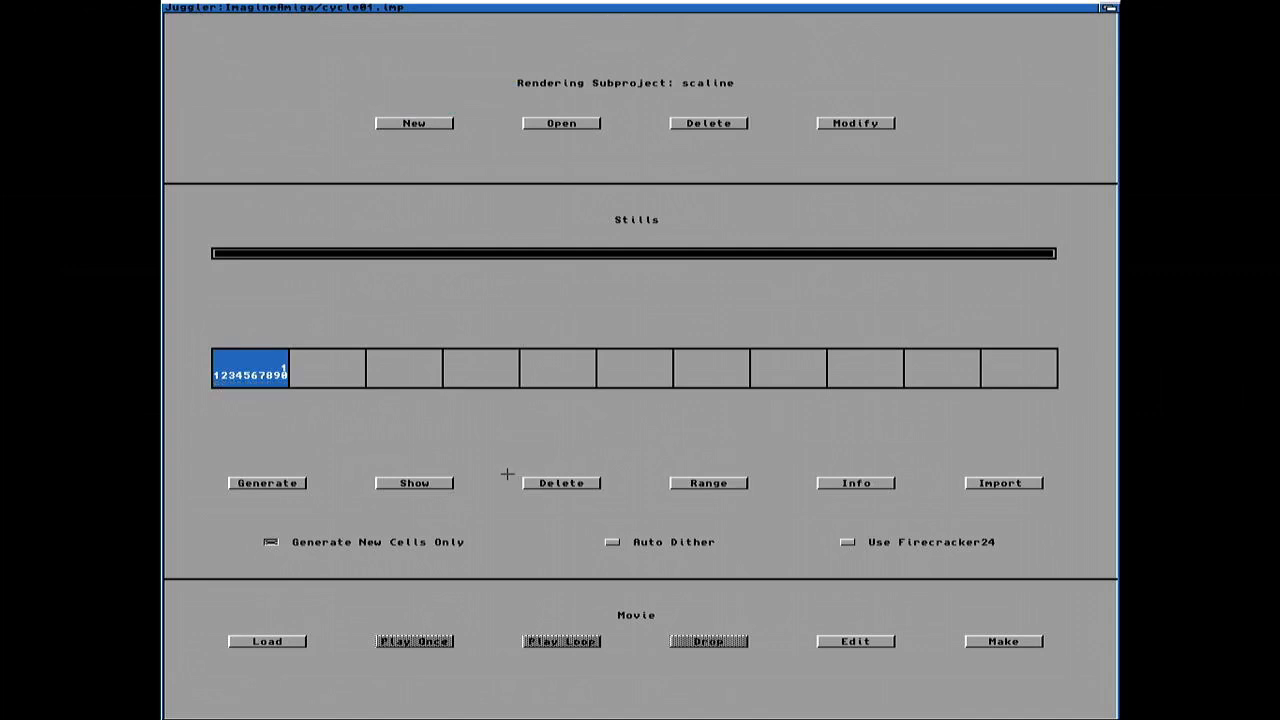
{"action": "left_click", "coordinate": [266, 483]}
{"action": "left_click", "coordinate": [608, 336]}
Step: Show the rendered scaline frame 1 on the Workbench screen, close the picture and return to Imagine
{"action": "left_click", "coordinate": [440, 484]}
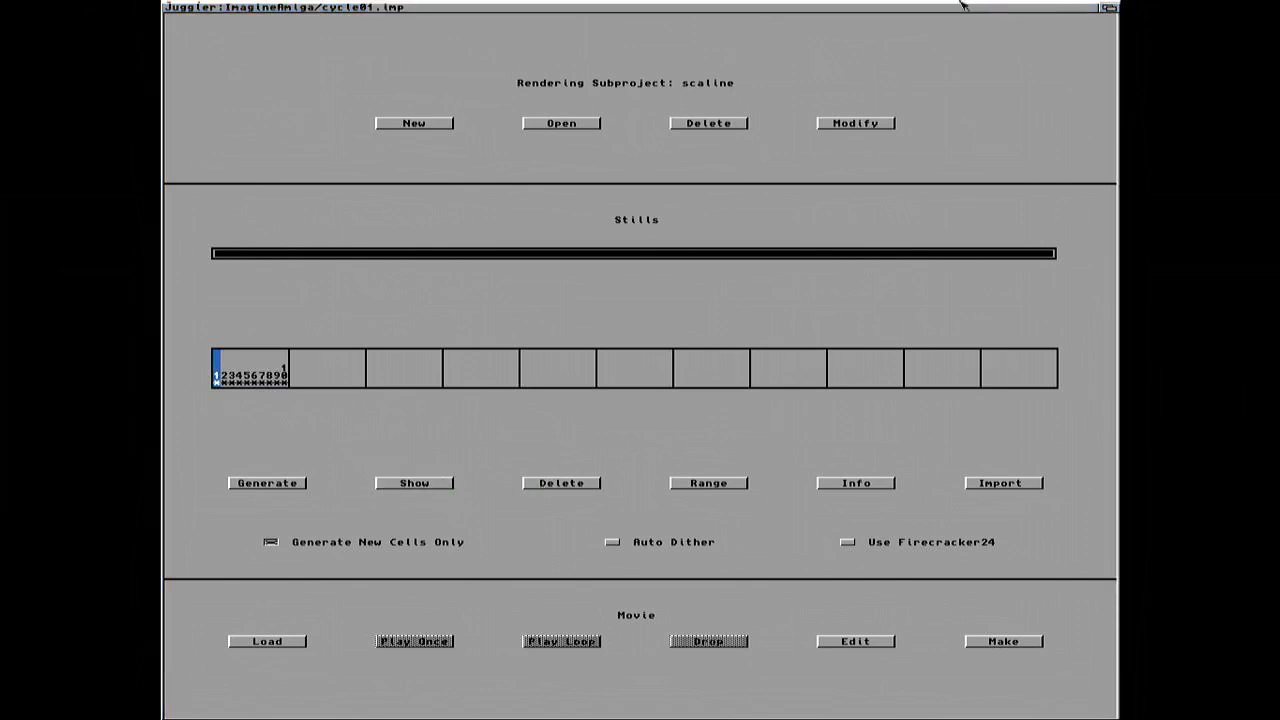
{"action": "left_click", "coordinate": [1109, 7]}
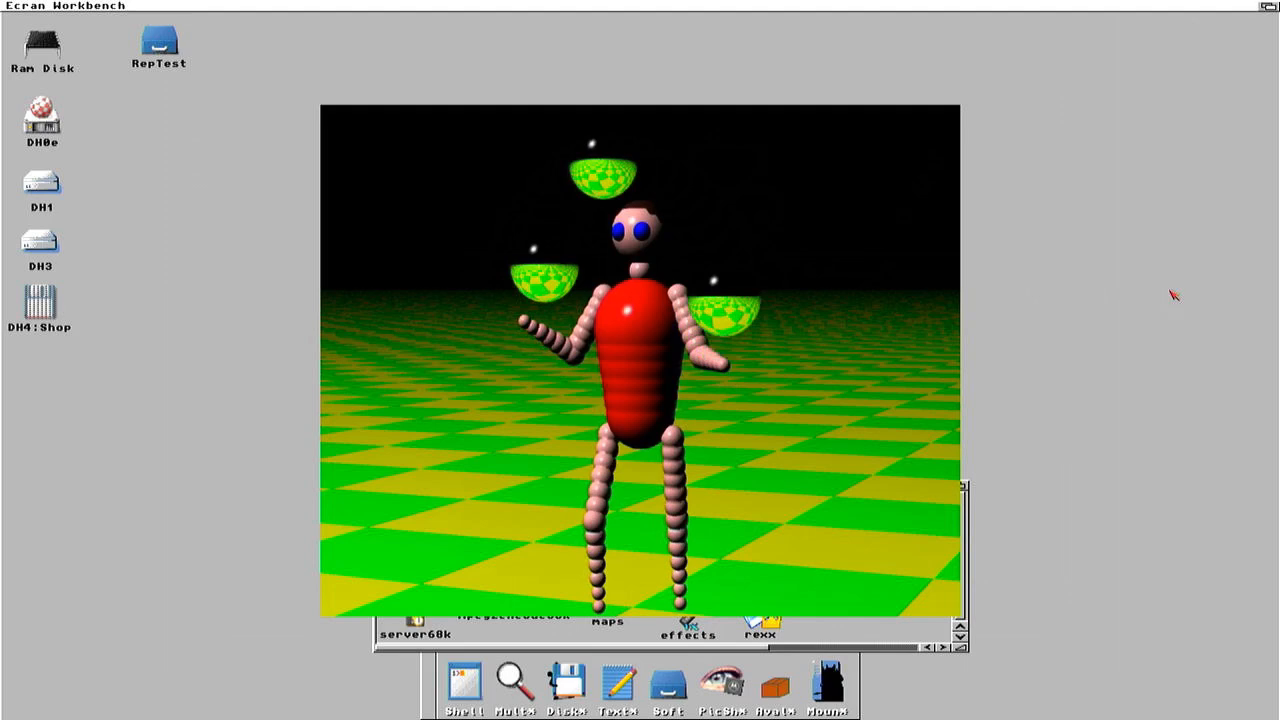
{"action": "left_click", "coordinate": [1149, 255]}
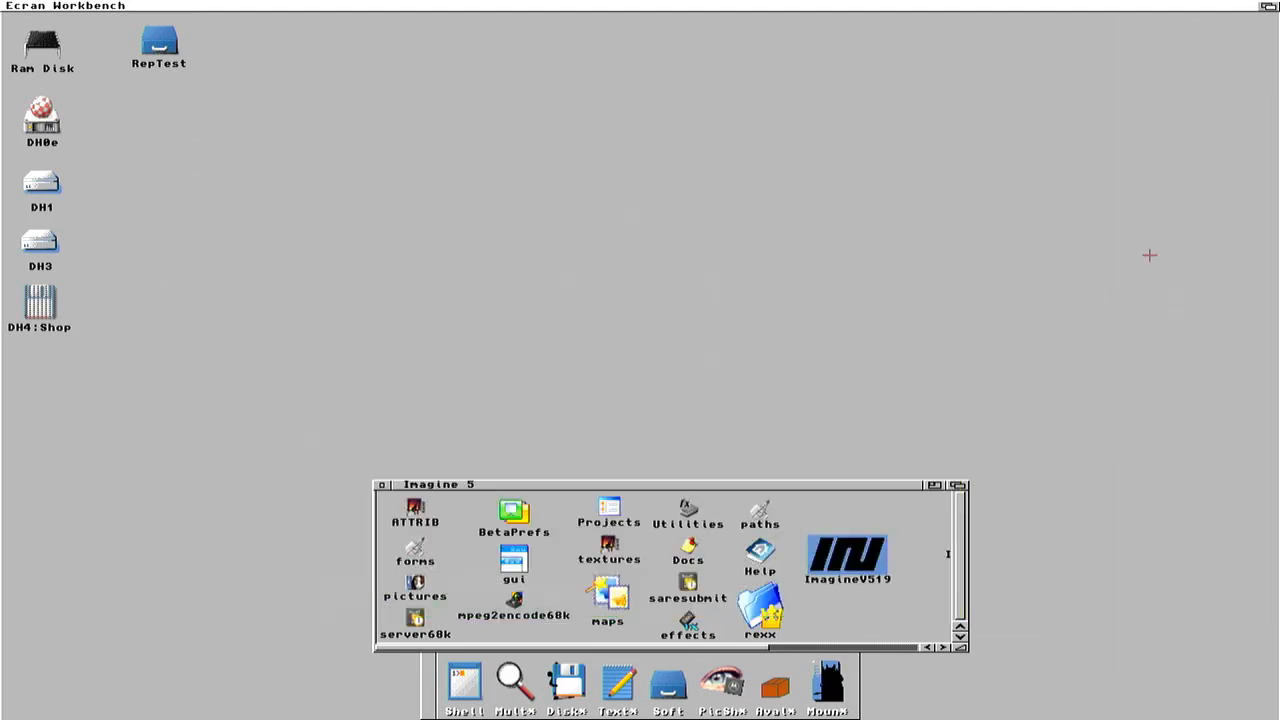
{"action": "left_click", "coordinate": [1269, 7]}
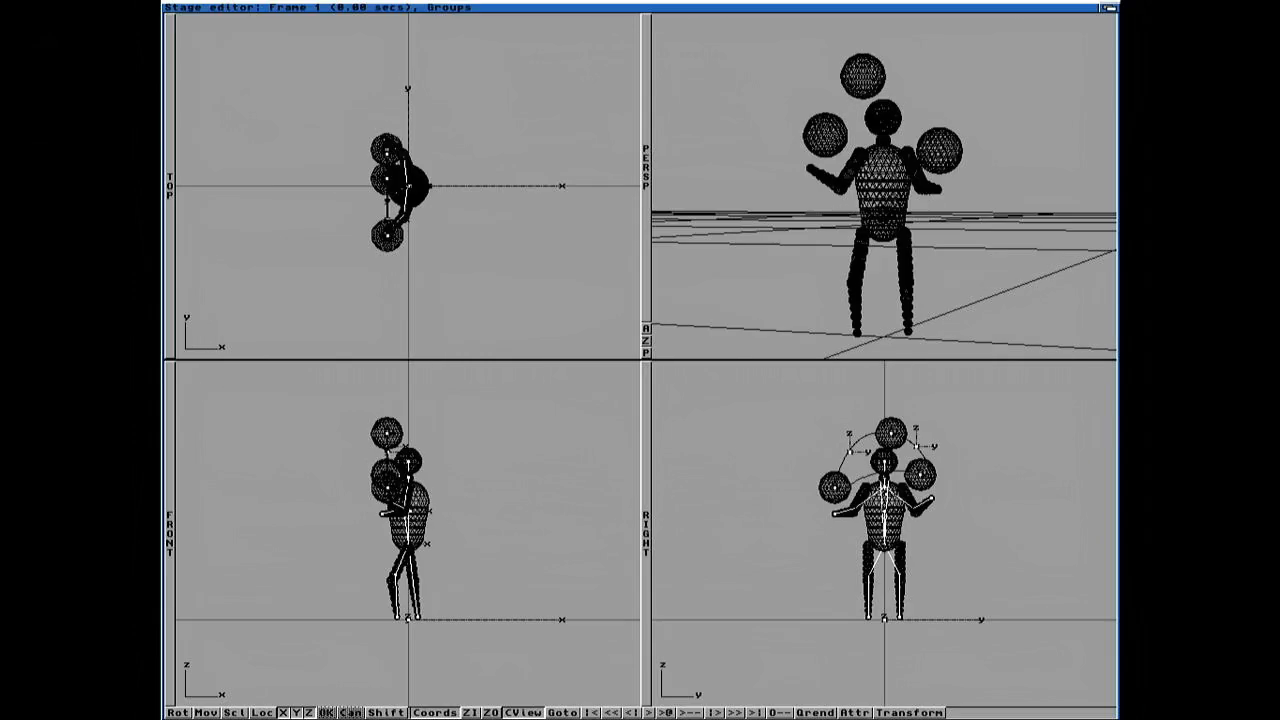
Step: Switch from the Stage Editor to the Project Editor and view the Raytrace subproject's frame 1 on Workbench, then close it and return
{"action": "right_click_drag", "start_coordinate": [190, 6], "coordinate": [218, 17]}
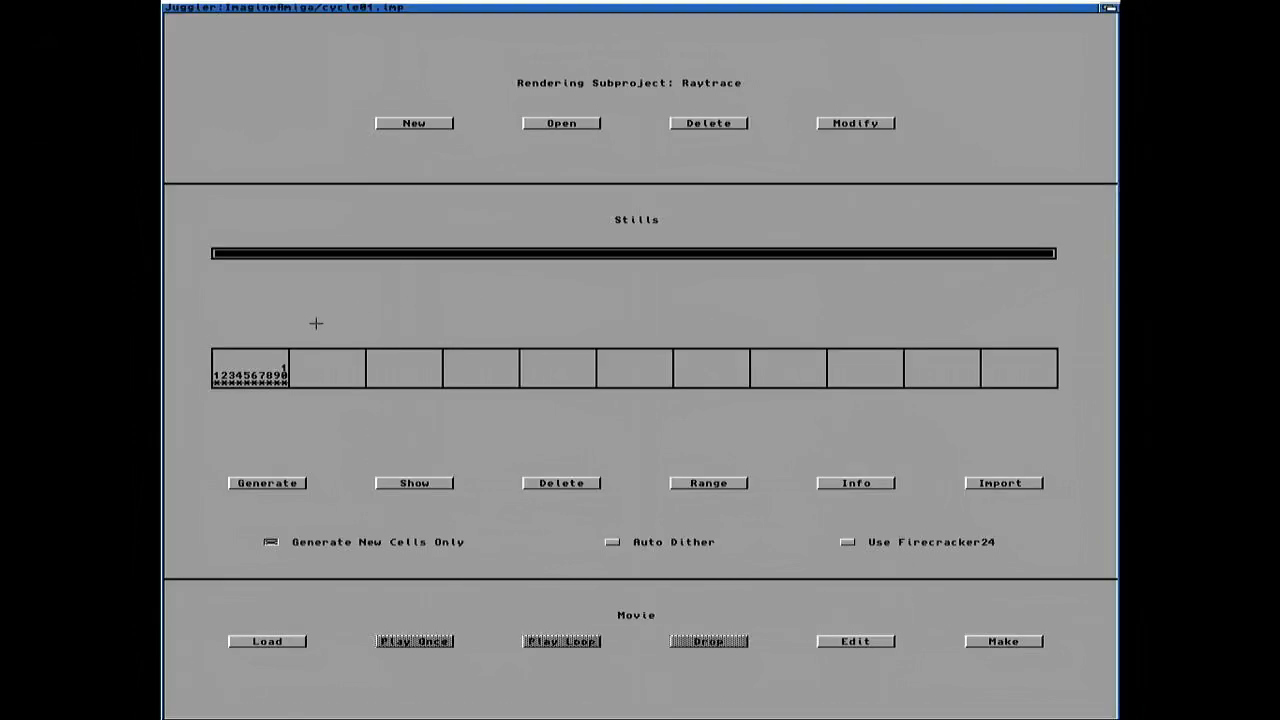
{"action": "left_click", "coordinate": [218, 361]}
{"action": "left_click", "coordinate": [1111, 6]}
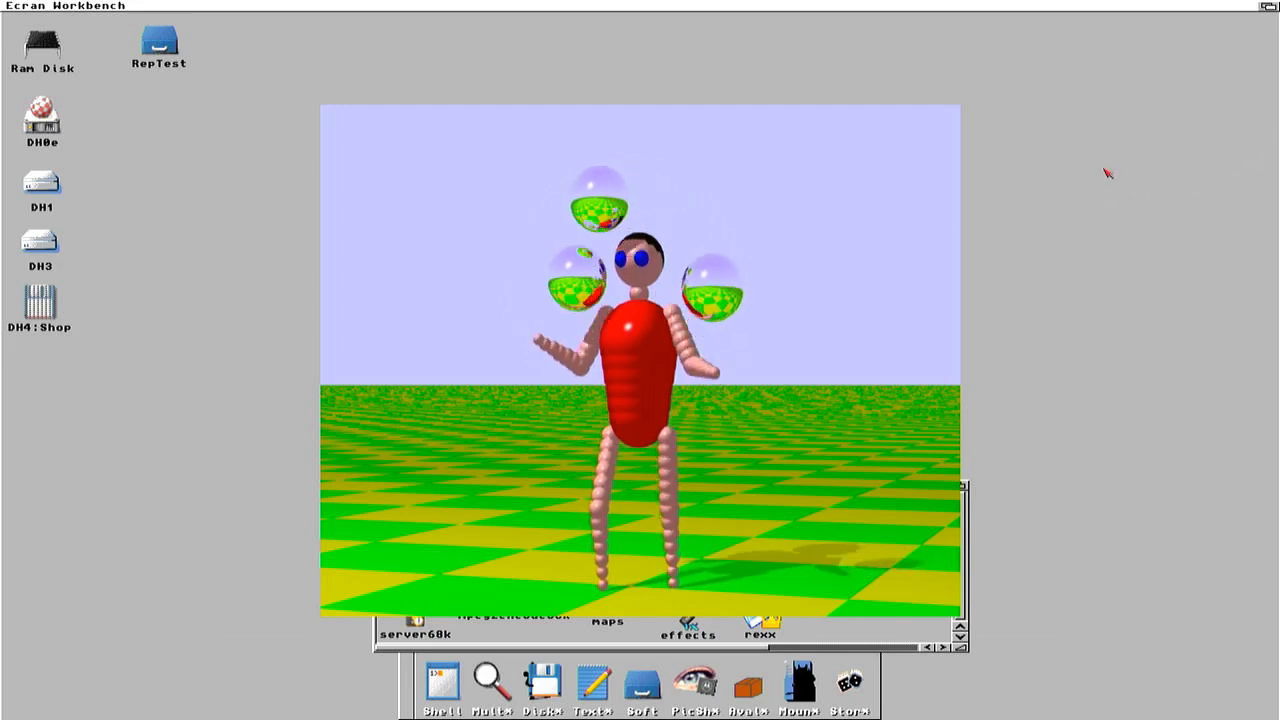
{"action": "key", "text": "Escape"}
{"action": "left_click", "coordinate": [1269, 6]}
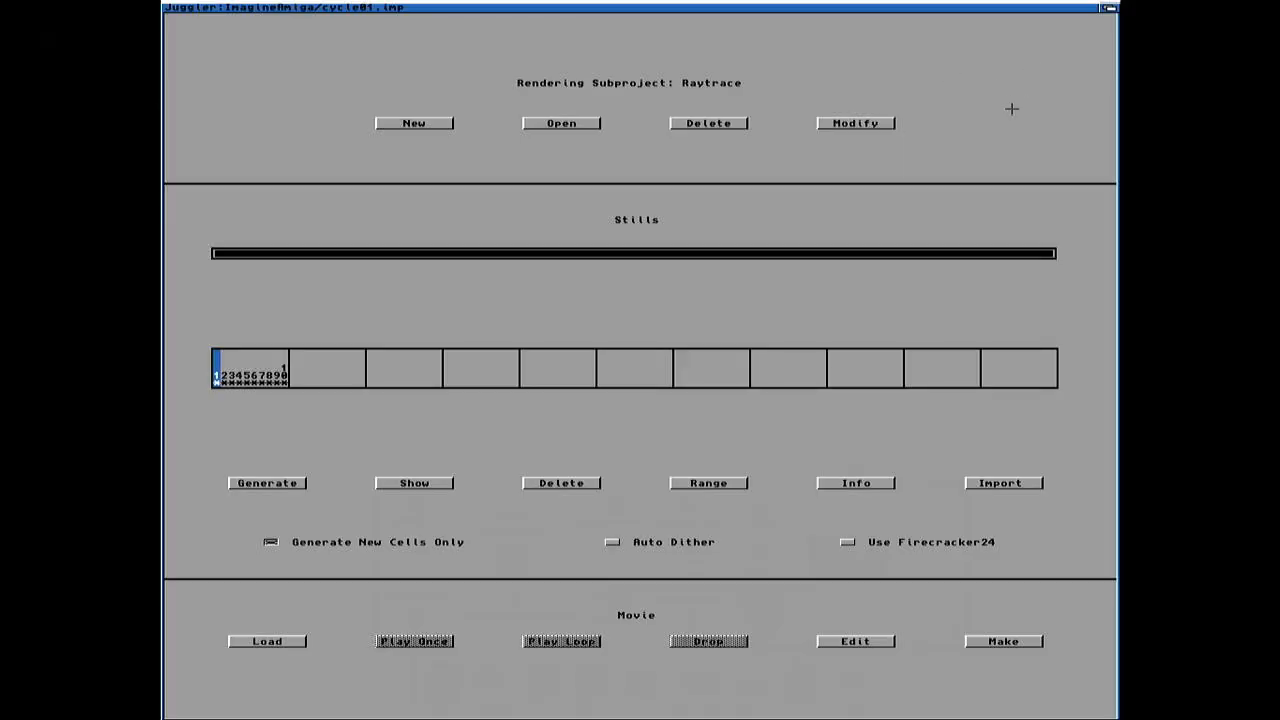